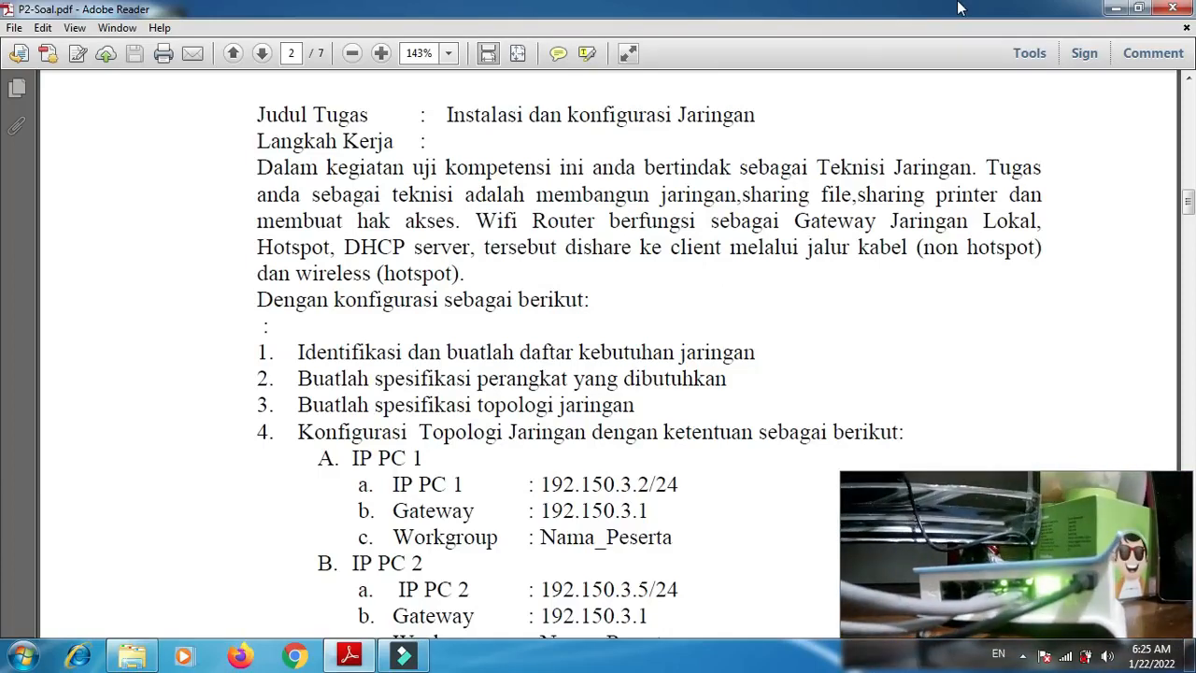
- Minimize the task sheet, launch WinBox 3.5 from the desktop and allow it through Windows Firewall on public networks
{"action": "left_click", "coordinate": [1117, 9]}
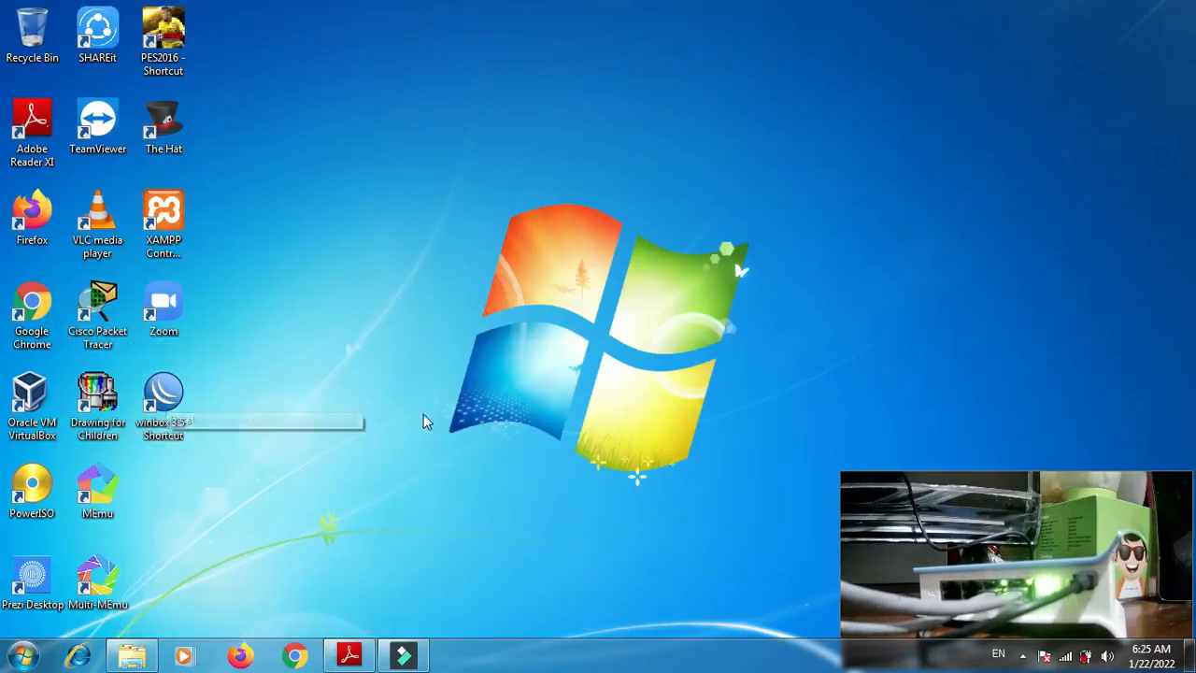
{"action": "double_click", "coordinate": [166, 397]}
{"action": "left_click", "coordinate": [646, 343]}
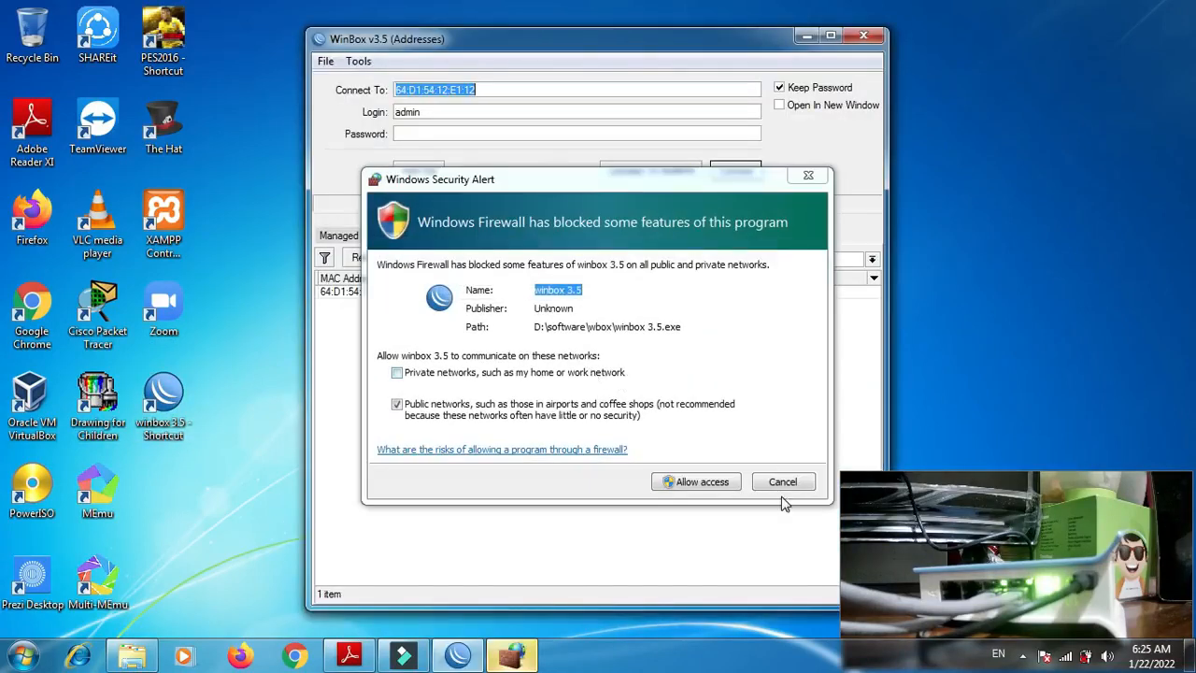
{"action": "left_click", "coordinate": [726, 483]}
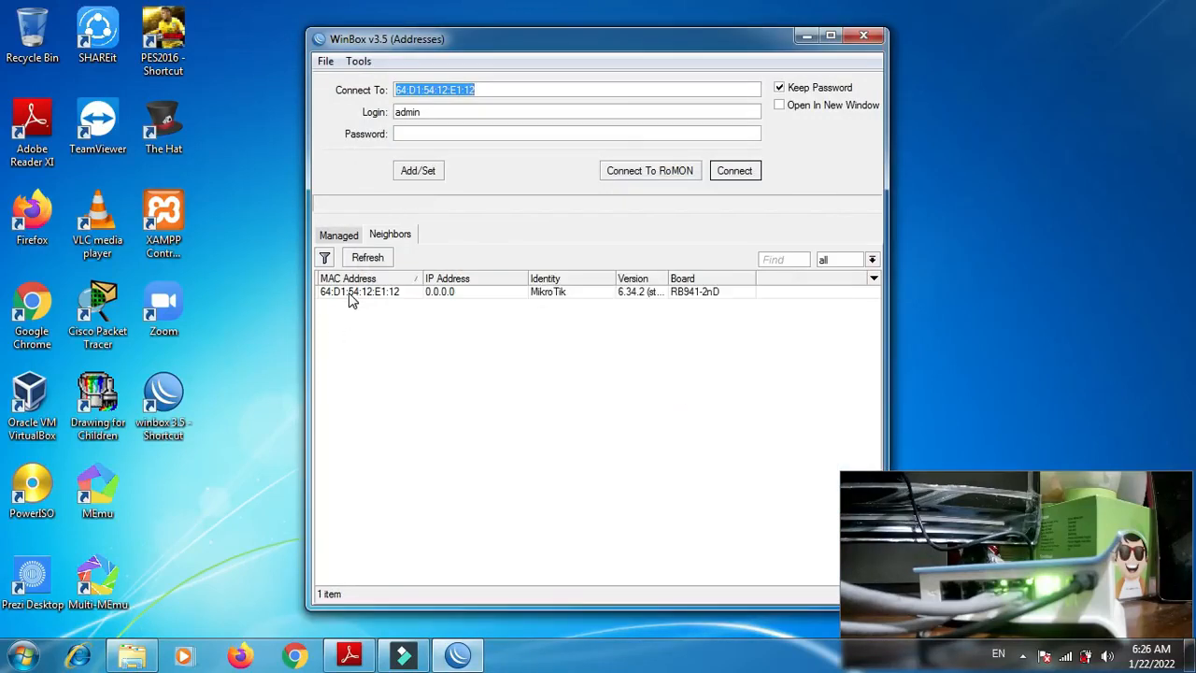
- Refresh the neighbor list, select the MikroTik RB941-2nD router by its MAC address and connect to it as admin
{"action": "left_click", "coordinate": [348, 293]}
{"action": "left_click", "coordinate": [339, 234]}
{"action": "left_click", "coordinate": [372, 236]}
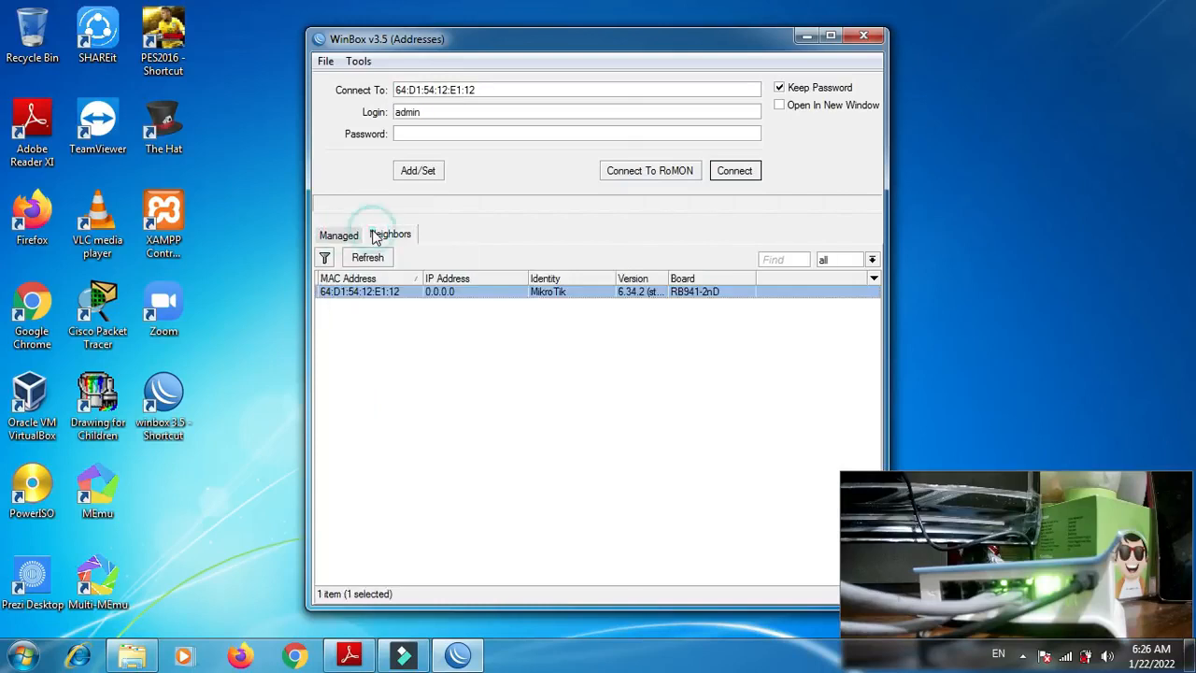
{"action": "left_click", "coordinate": [370, 259]}
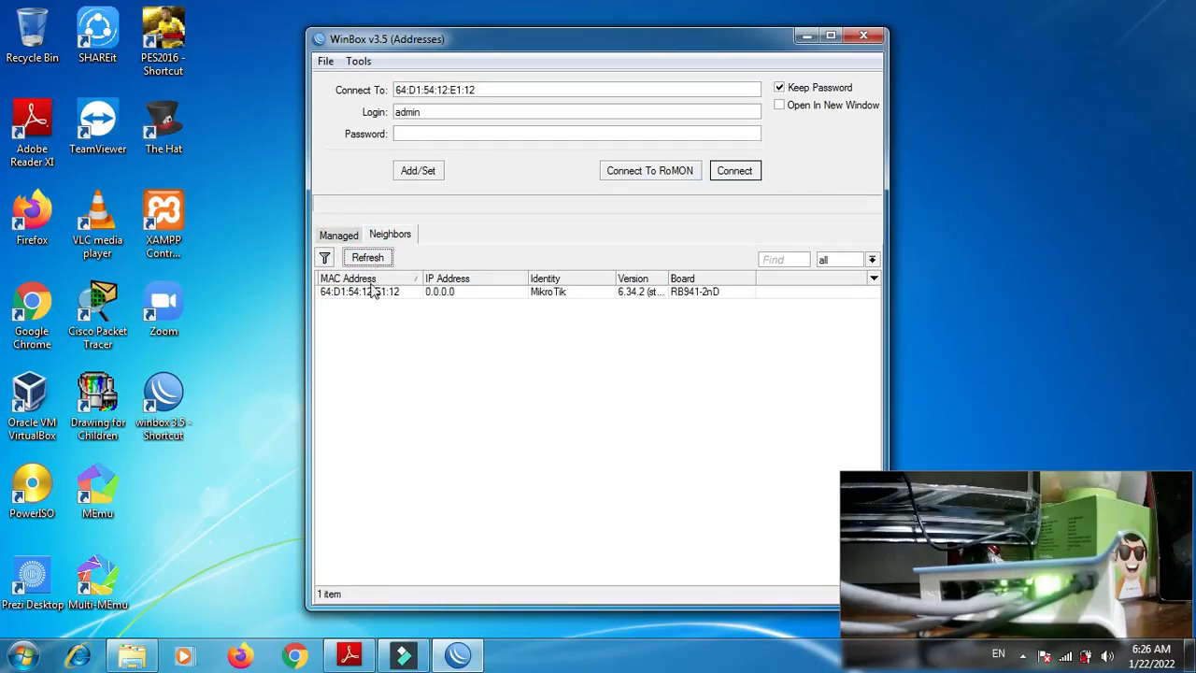
{"action": "left_click", "coordinate": [368, 297]}
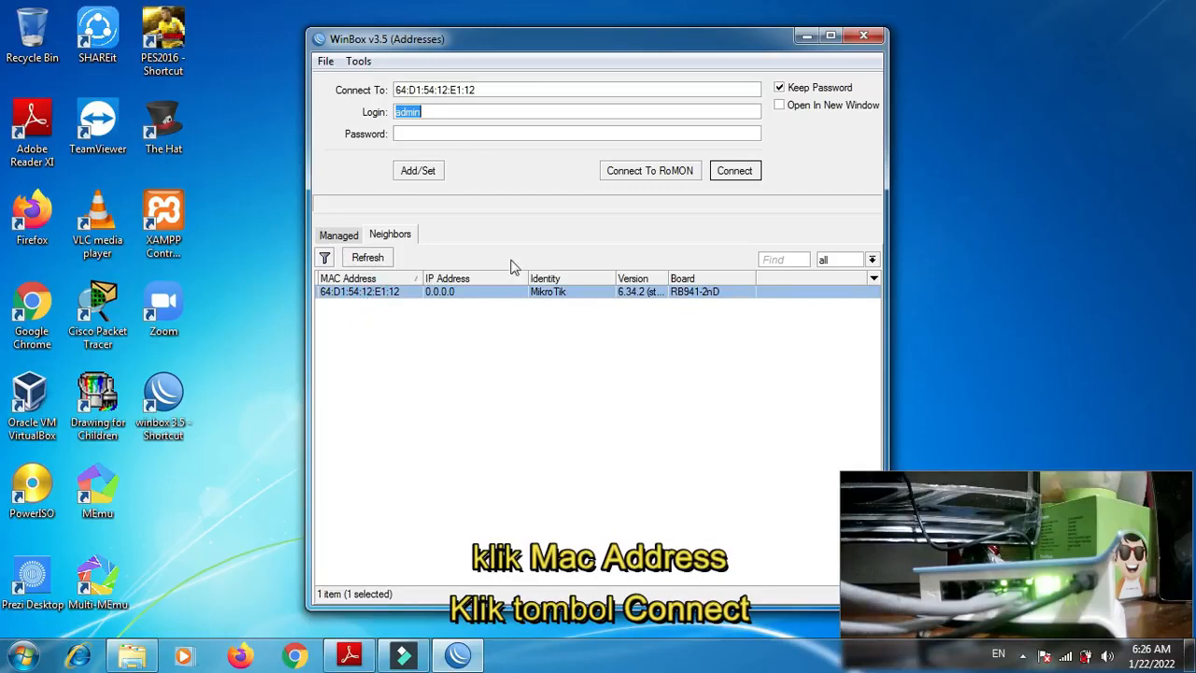
{"action": "left_click", "coordinate": [735, 171]}
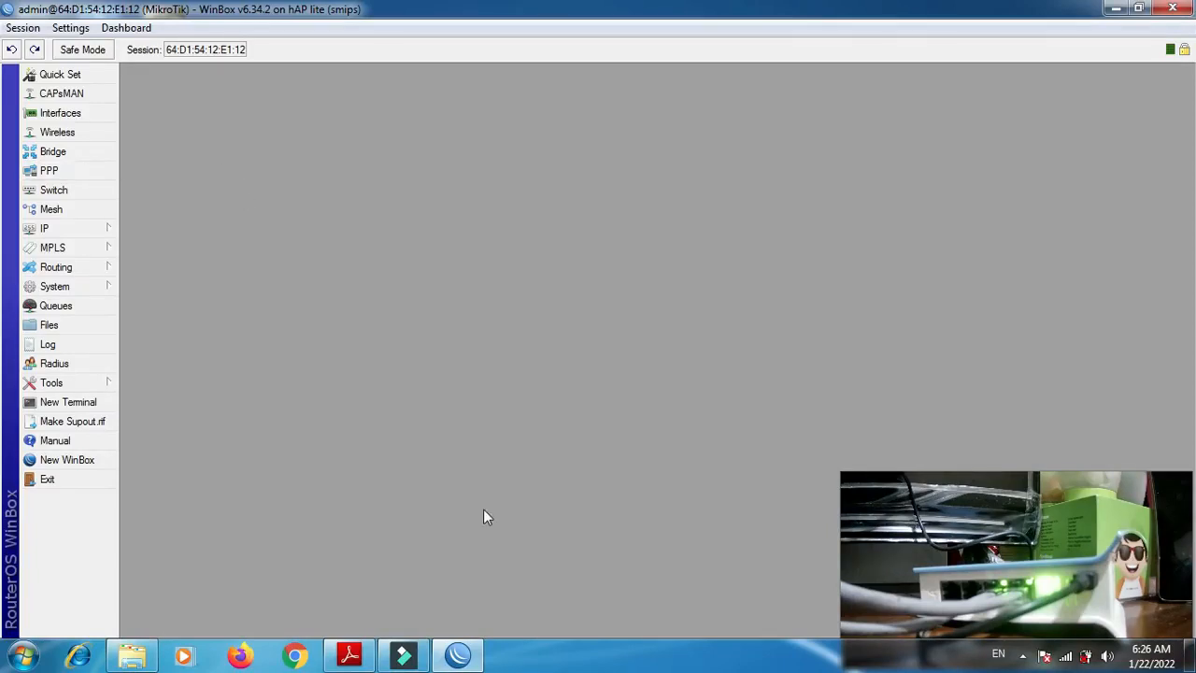
- Check the task sheet, then set the router's system identity to UKK_ followed by the participant's name
{"action": "left_click", "coordinate": [353, 657]}
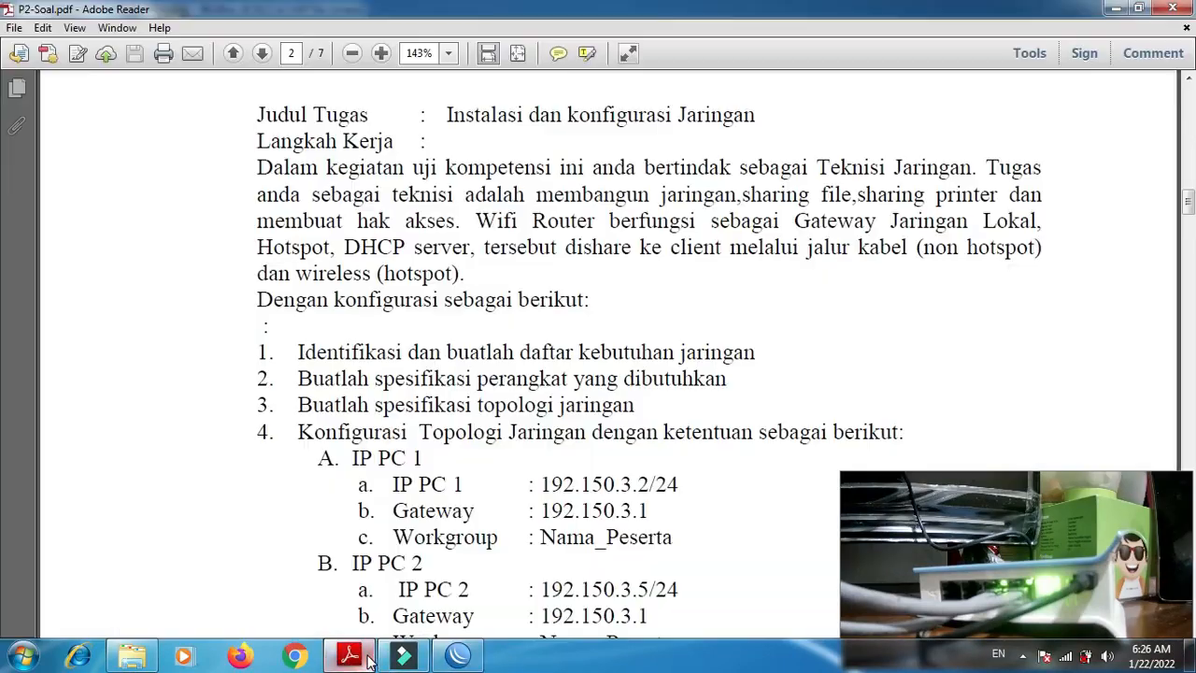
{"action": "left_click", "coordinate": [368, 656]}
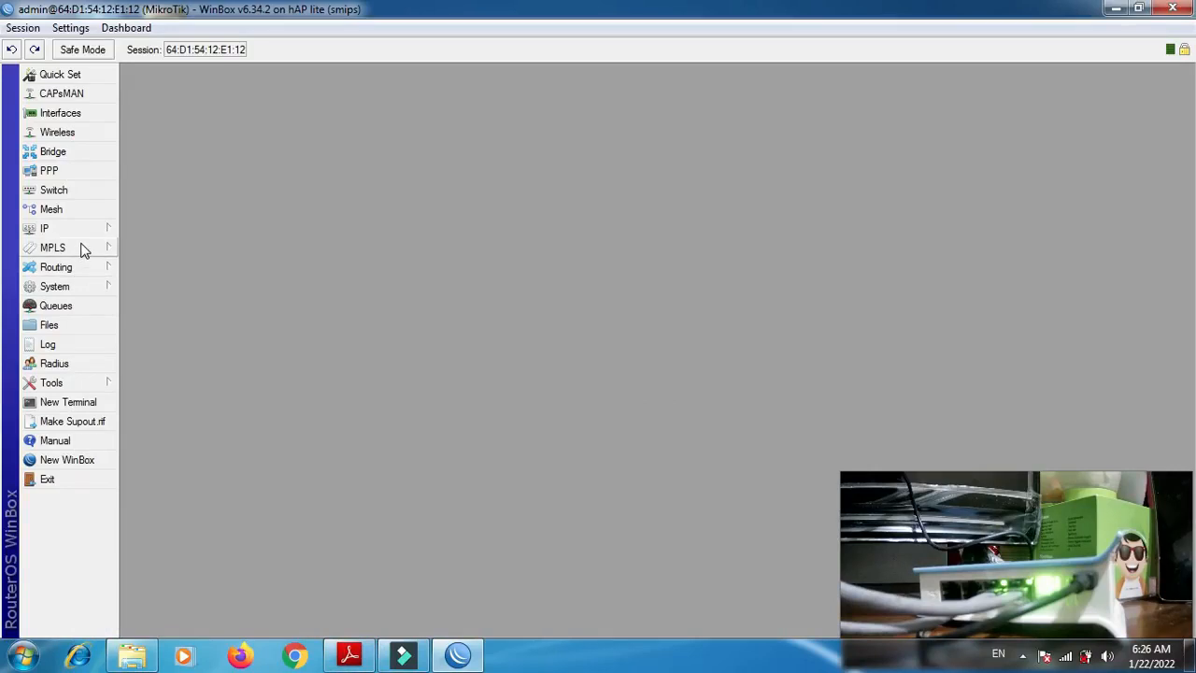
{"action": "left_click", "coordinate": [107, 288]}
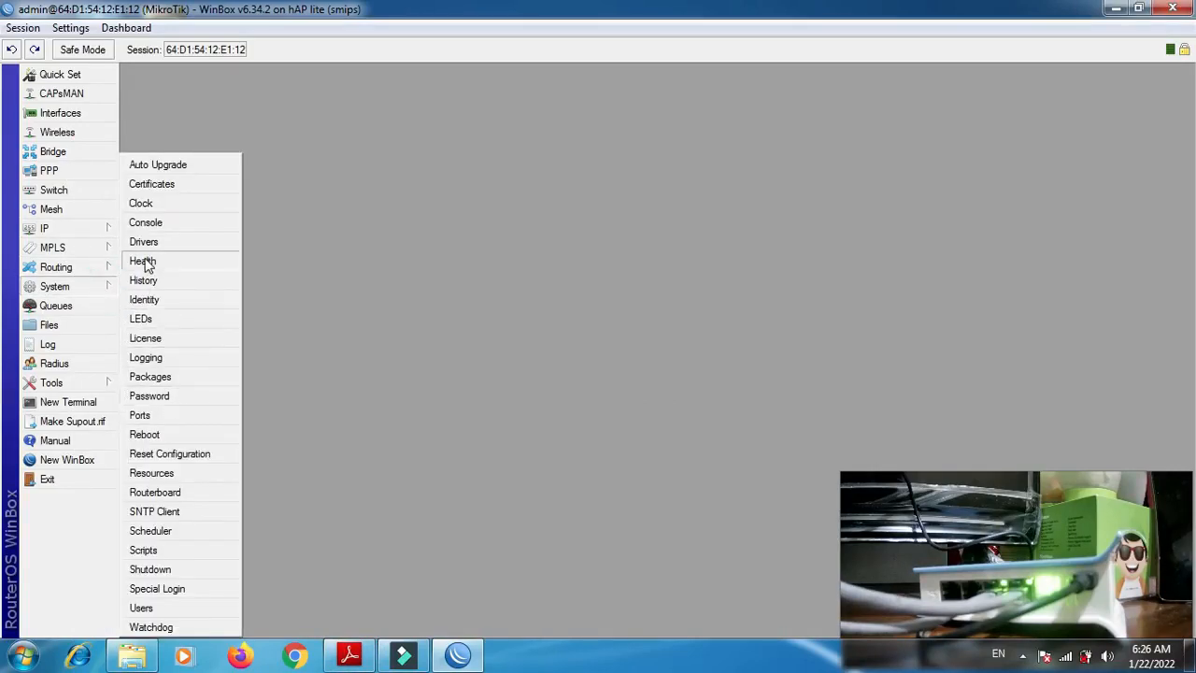
{"action": "left_click", "coordinate": [163, 300]}
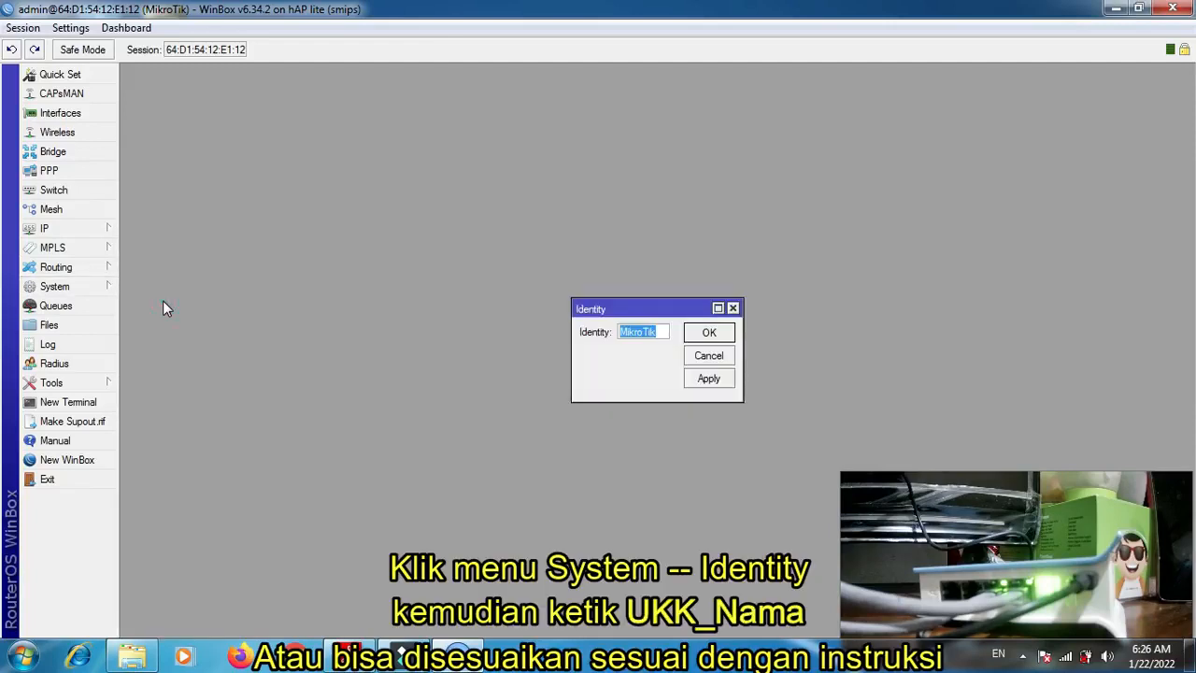
{"action": "type", "text": "UKK_Asep"}
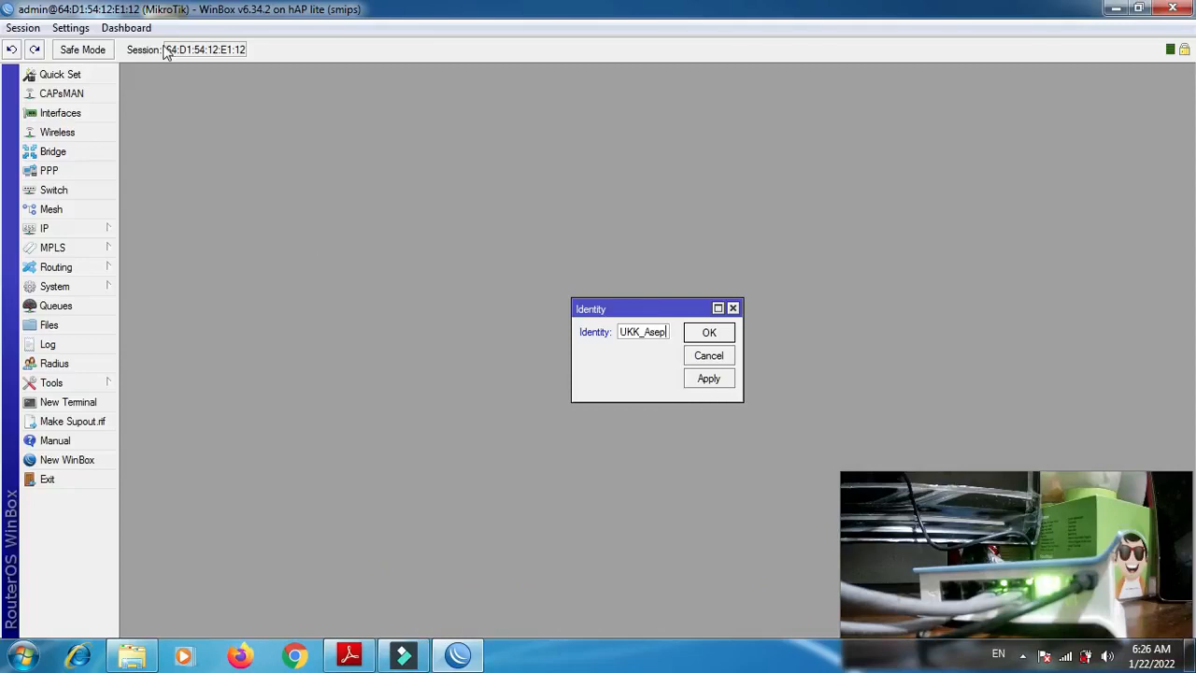
{"action": "left_click", "coordinate": [714, 381]}
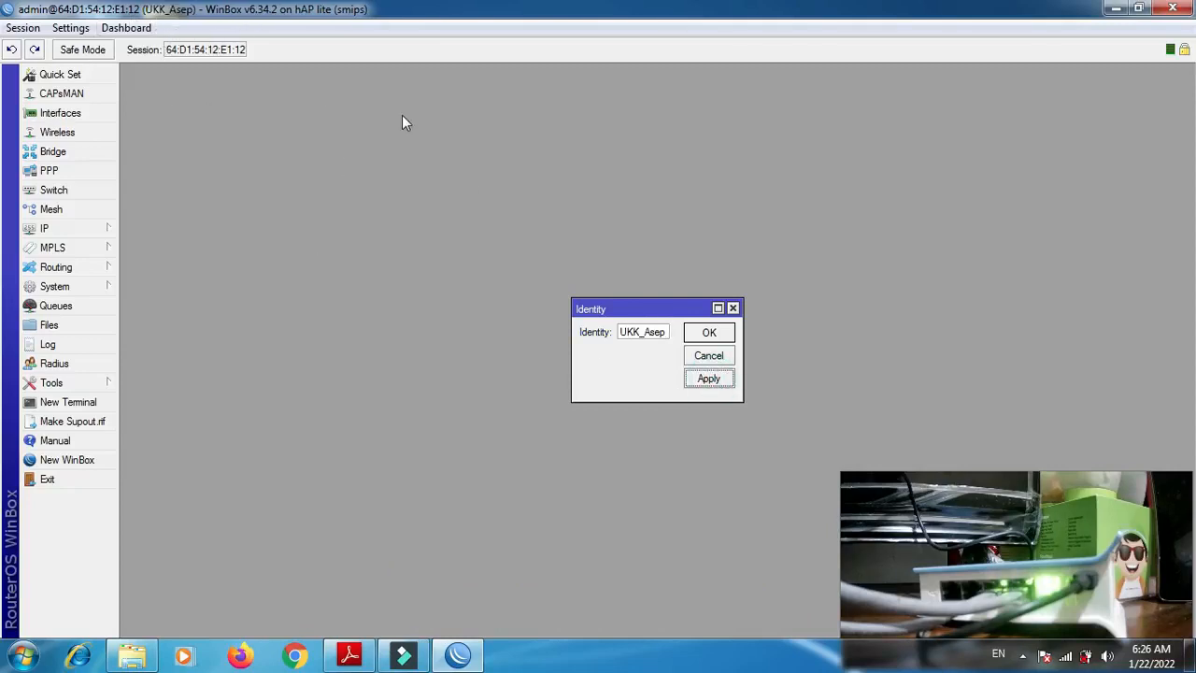
{"action": "left_click", "coordinate": [693, 333]}
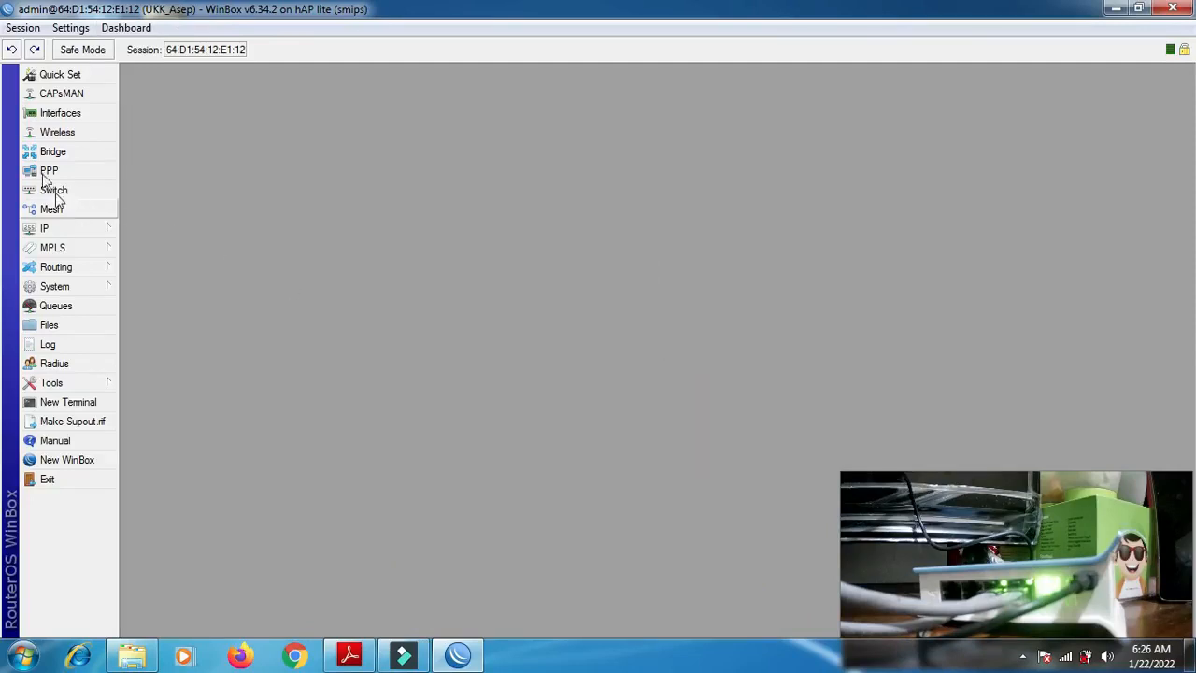
- Open the interface list and rename ether1 to Internet_ followed by the participant's name
{"action": "left_click", "coordinate": [64, 116]}
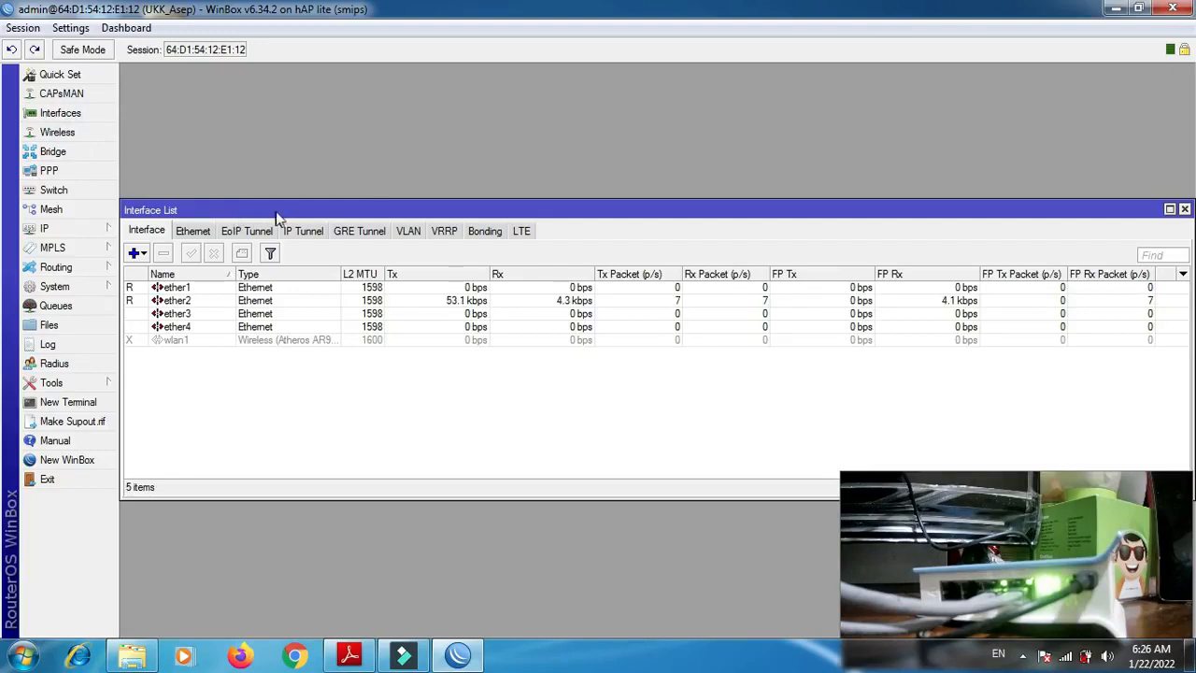
{"action": "left_click_drag", "start_coordinate": [277, 213], "coordinate": [288, 74]}
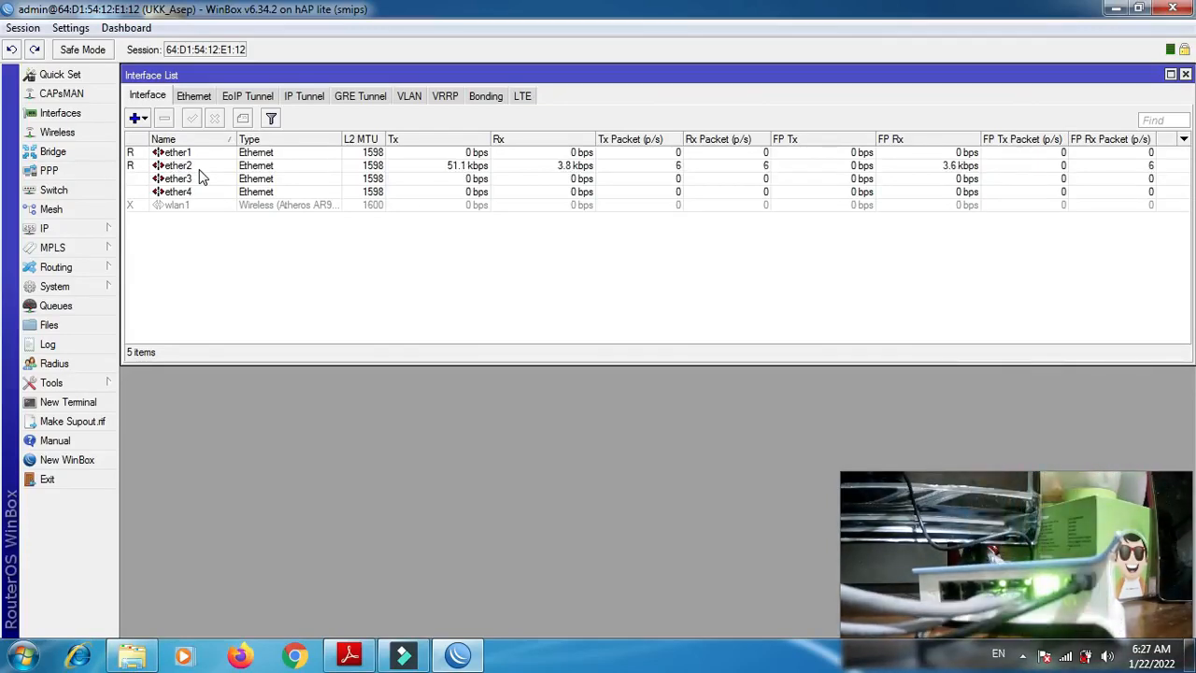
{"action": "double_click", "coordinate": [178, 155]}
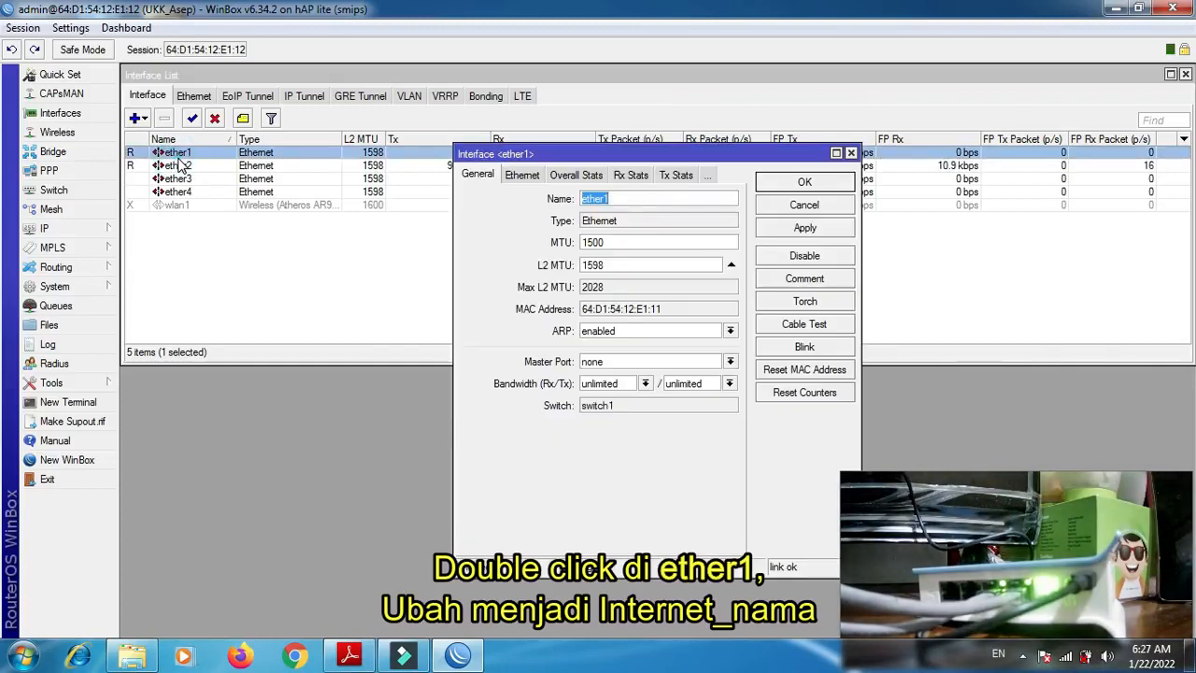
{"action": "type", "text": "Internet_asep"}
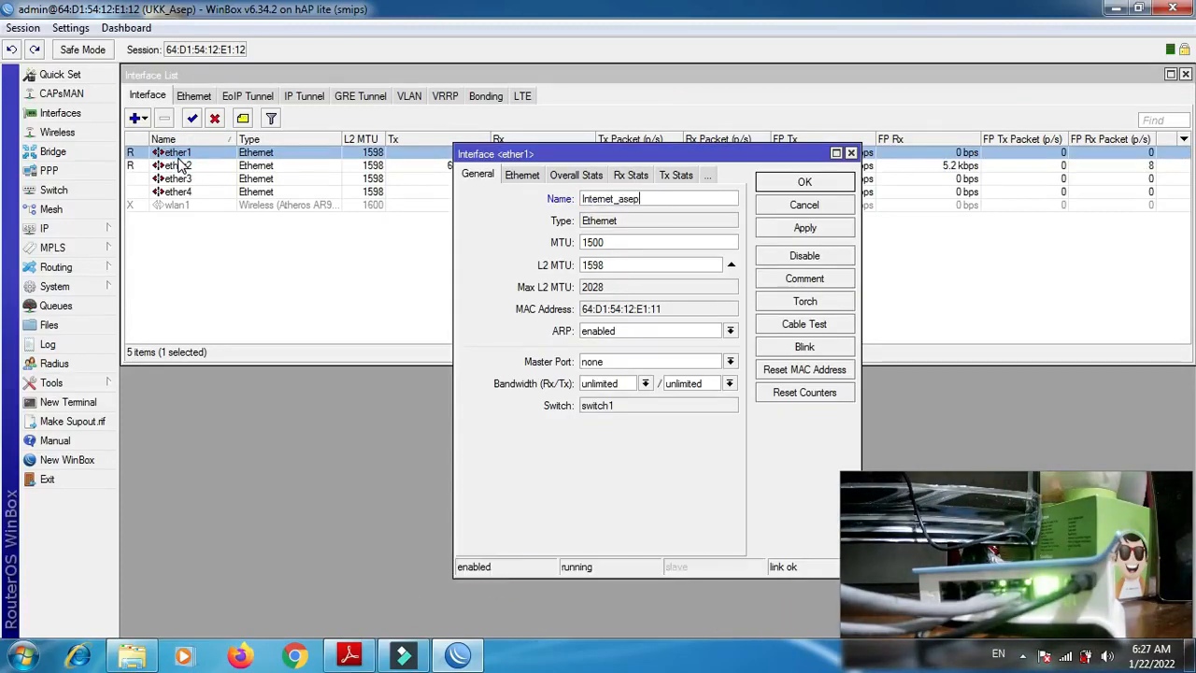
{"action": "key", "text": "Return"}
- Rename the ether2 interface to Lab1_ followed by the participant's name
{"action": "double_click", "coordinate": [180, 166]}
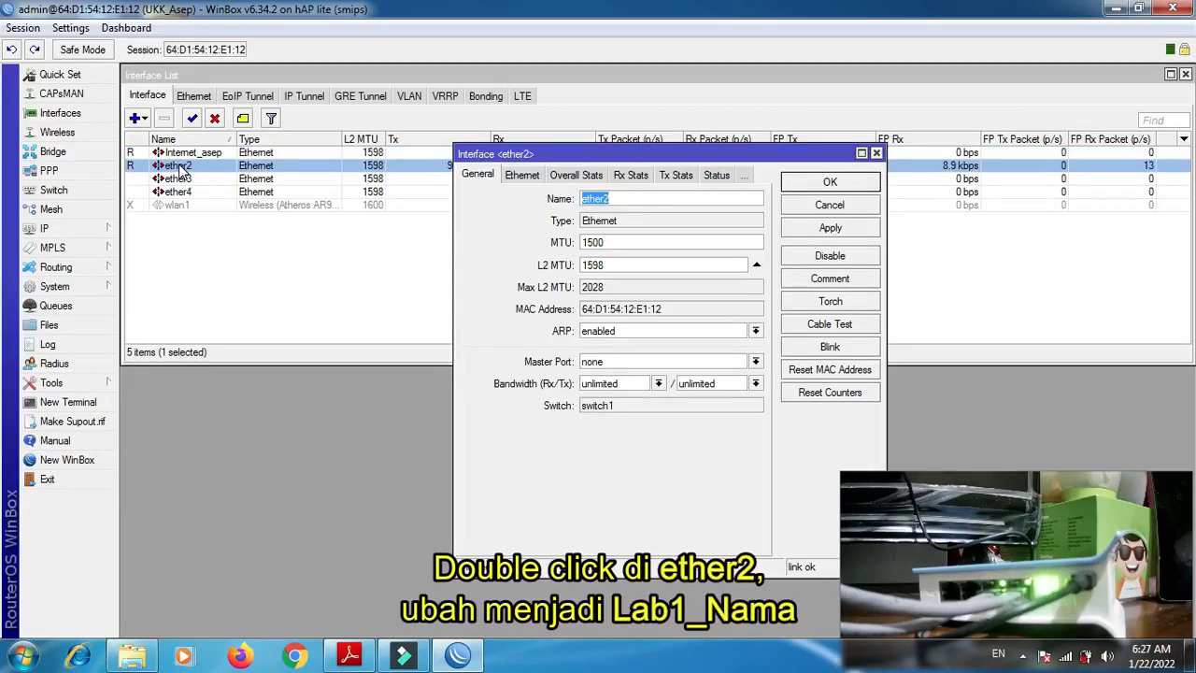
{"action": "type", "text": "la"}
{"action": "key", "text": "BackSpace"}
{"action": "type", "text": "p"}
{"action": "key", "text": "Return"}
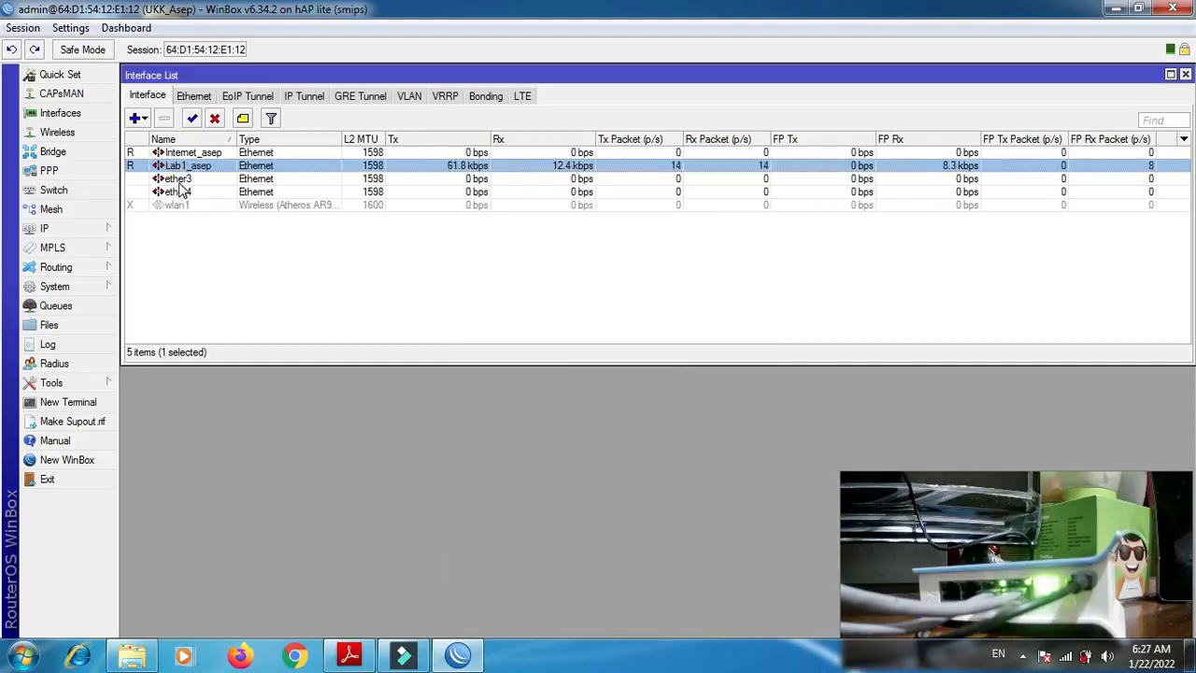
- Rename the ether3 interface to Lab2_nama
{"action": "double_click", "coordinate": [177, 181]}
{"action": "type", "text": "lab"}
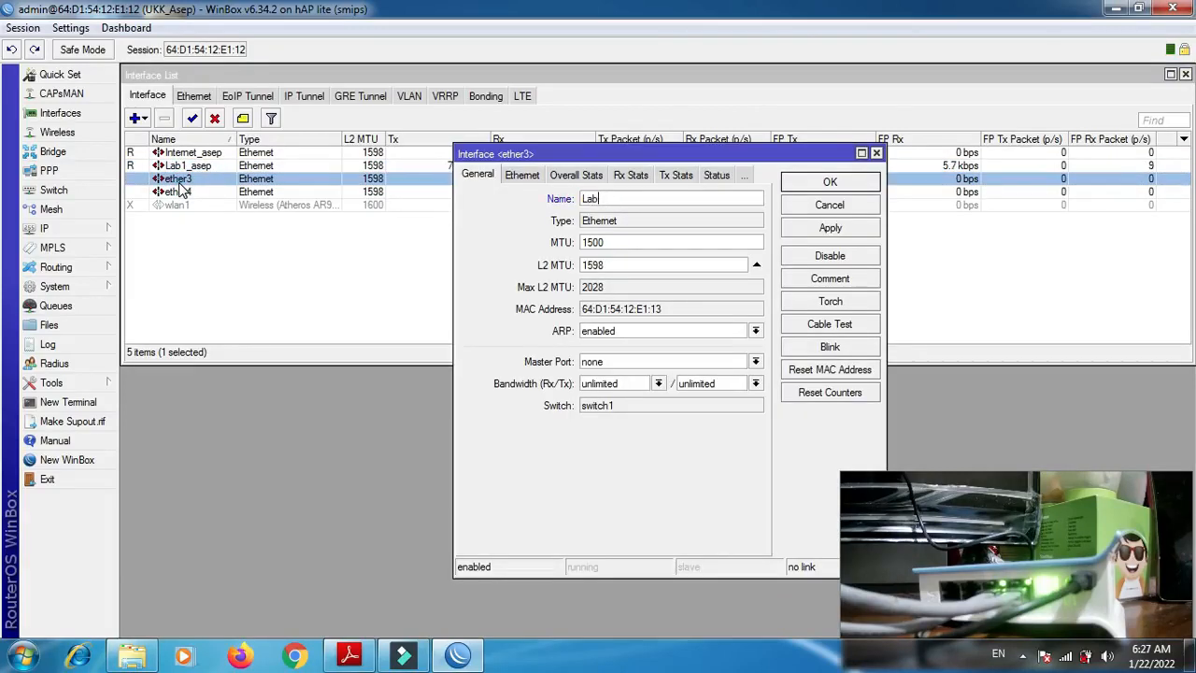
{"action": "type", "text": "2_"}
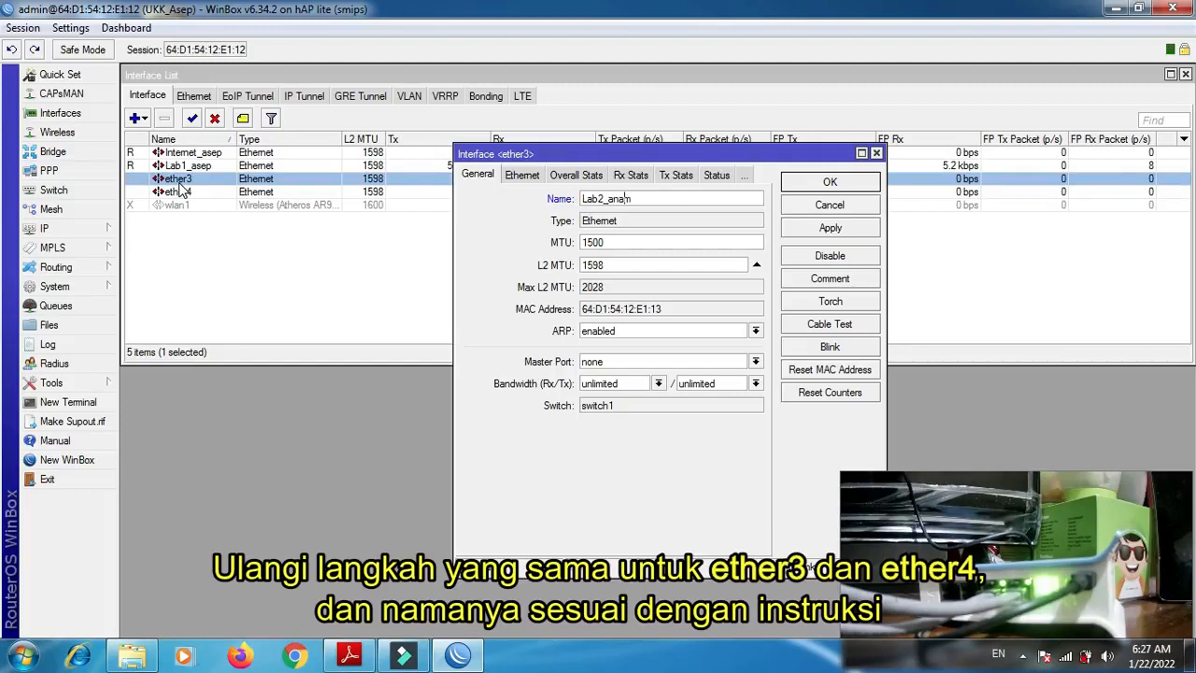
{"action": "type", "text": "anam"}
{"action": "key", "text": "BackSpace"}
{"action": "key", "text": "BackSpace"}
{"action": "key", "text": "BackSpace"}
{"action": "key", "text": "Return"}
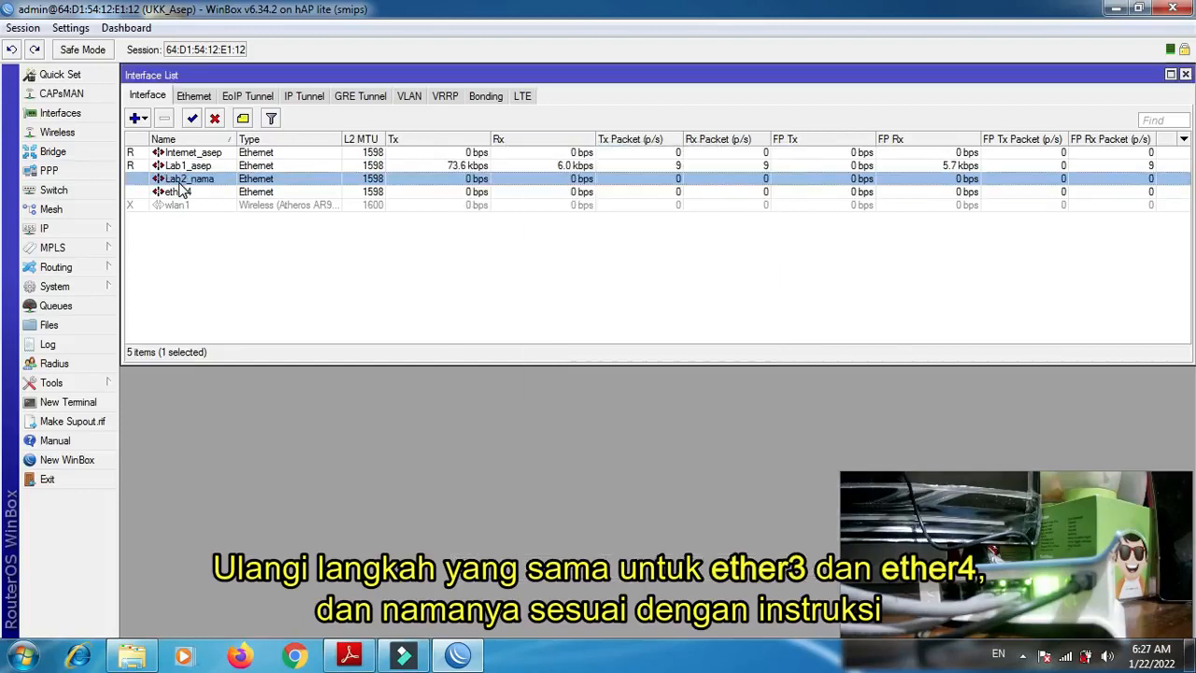
- Rename the ether4 interface to Lab3_ followed by the participant's name
{"action": "double_click", "coordinate": [182, 195]}
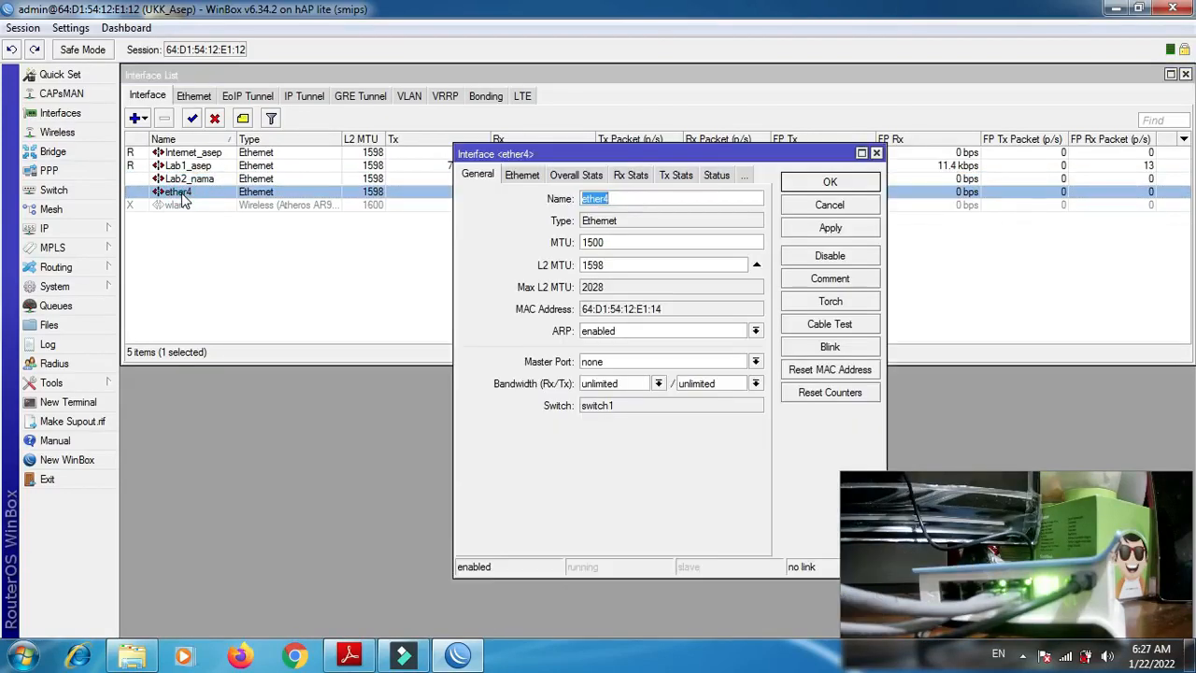
{"action": "type", "text": "Lab"}
{"action": "type", "text": "3_n"}
{"action": "key", "text": "BackSpace"}
{"action": "type", "text": "asep"}
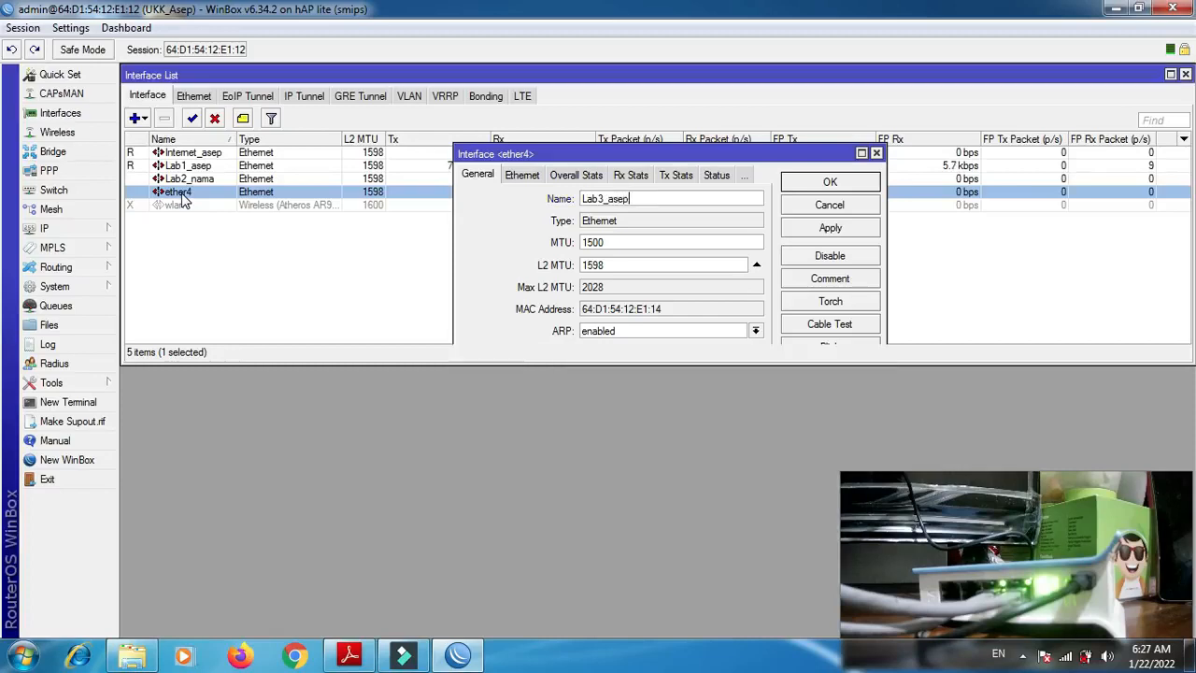
{"action": "key", "text": "Return"}
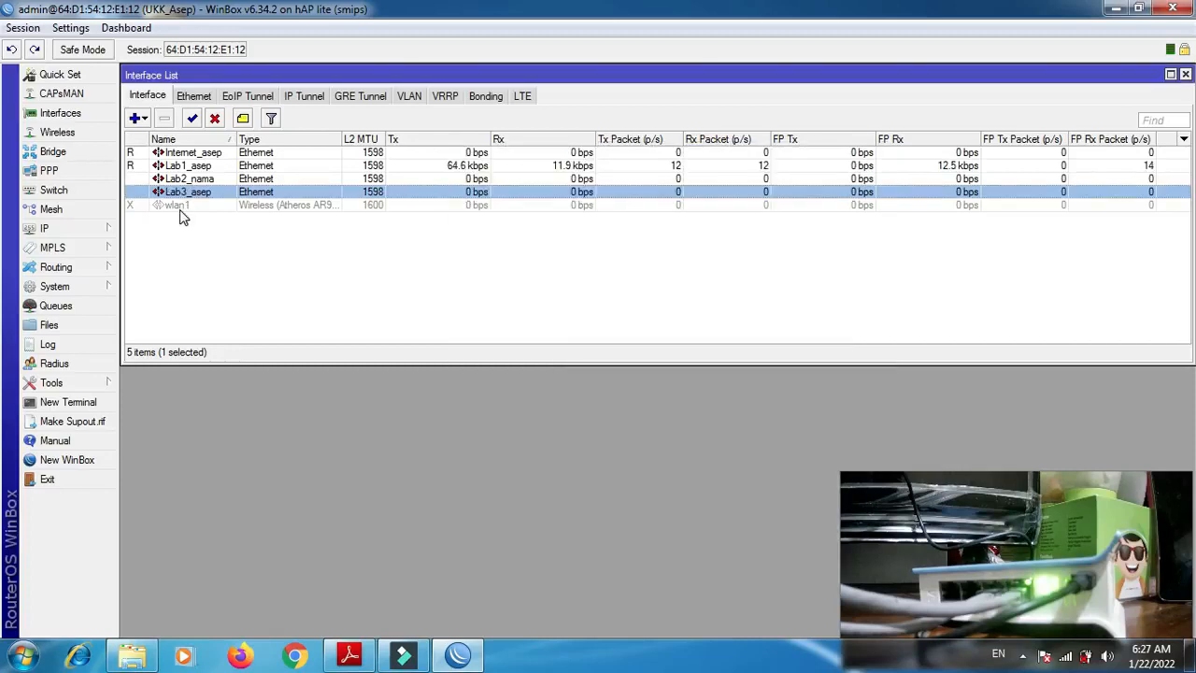
- Enable the wlan1 interface and rename it to Wireless_ followed by the participant's name
{"action": "left_click", "coordinate": [182, 208]}
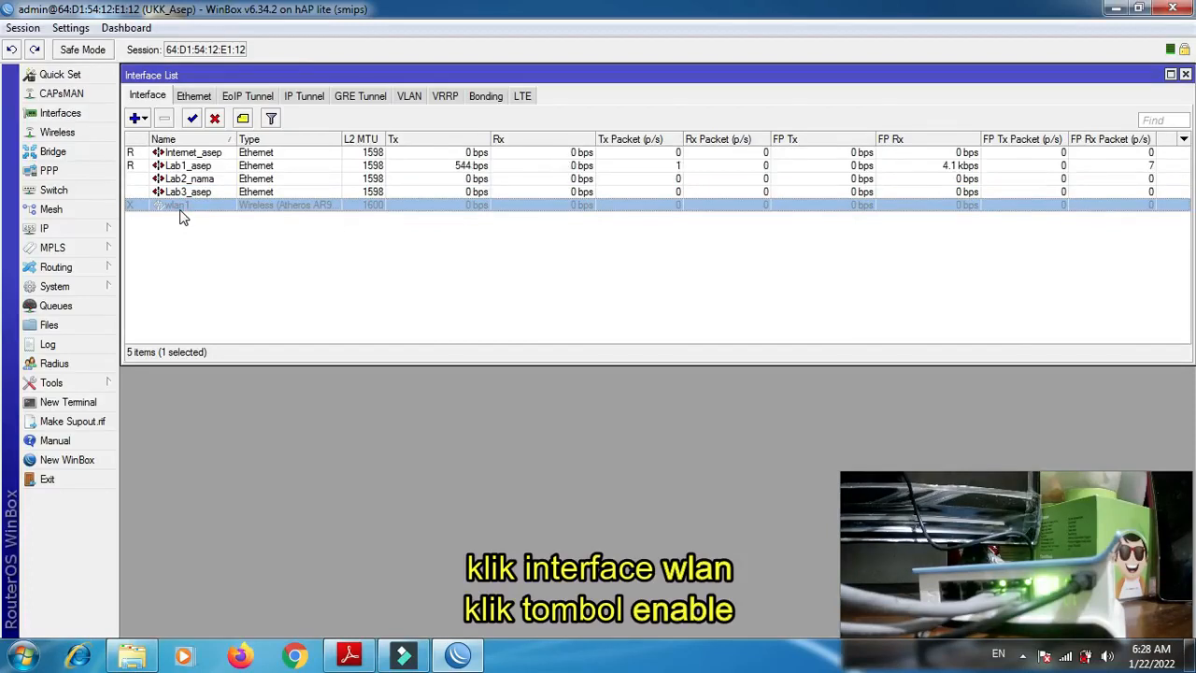
{"action": "left_click", "coordinate": [193, 119]}
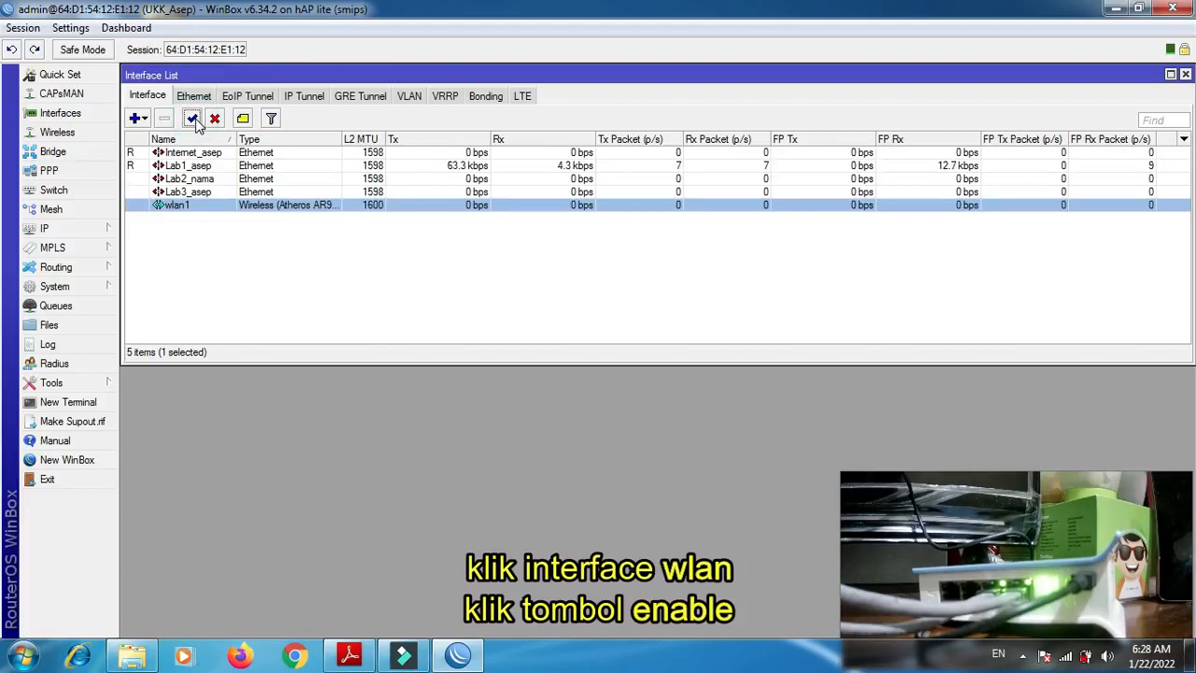
{"action": "double_click", "coordinate": [204, 213]}
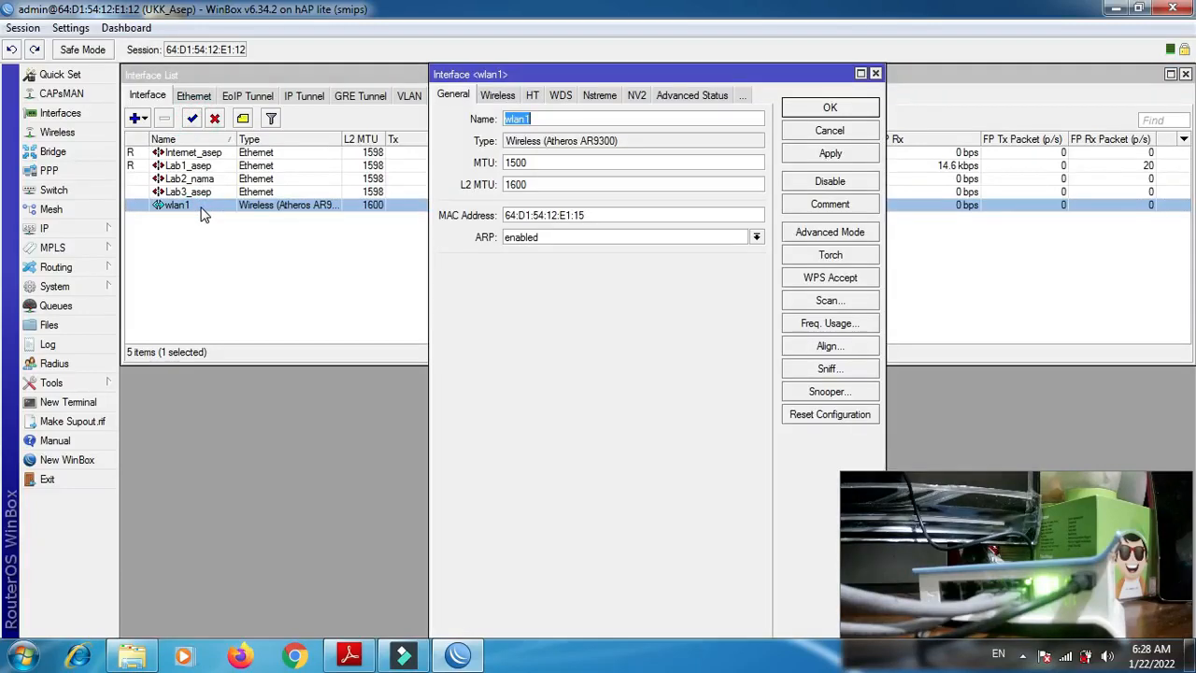
{"action": "type", "text": "Wireless_asep"}
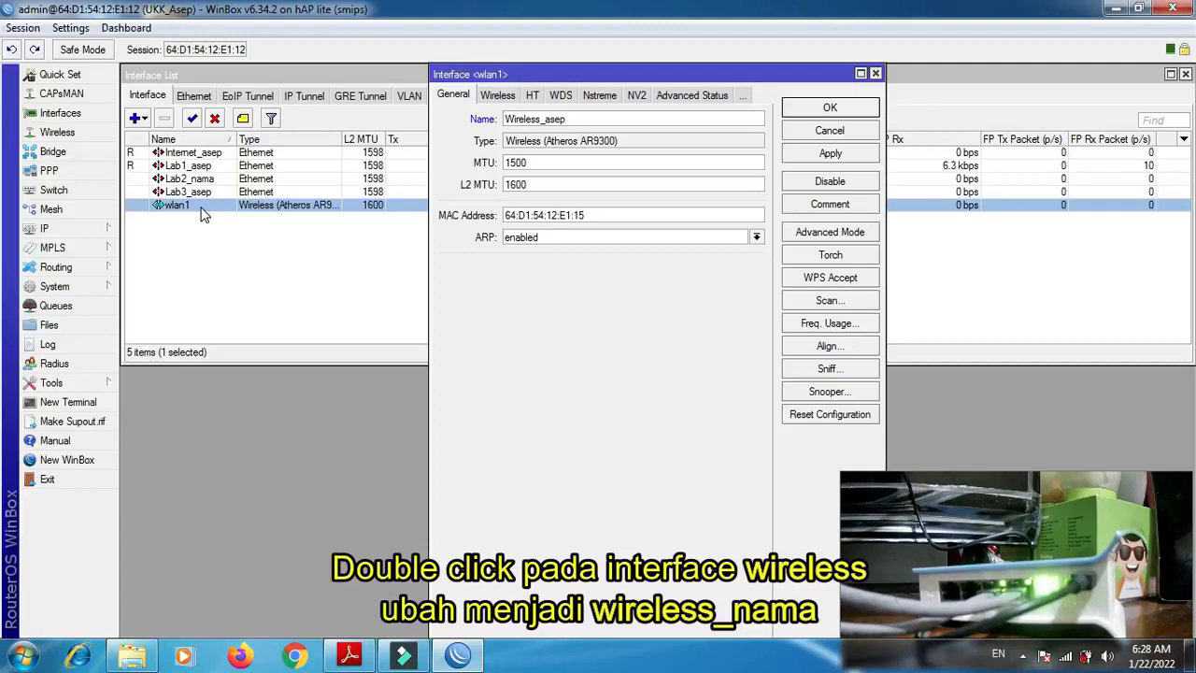
{"action": "key", "text": "Return"}
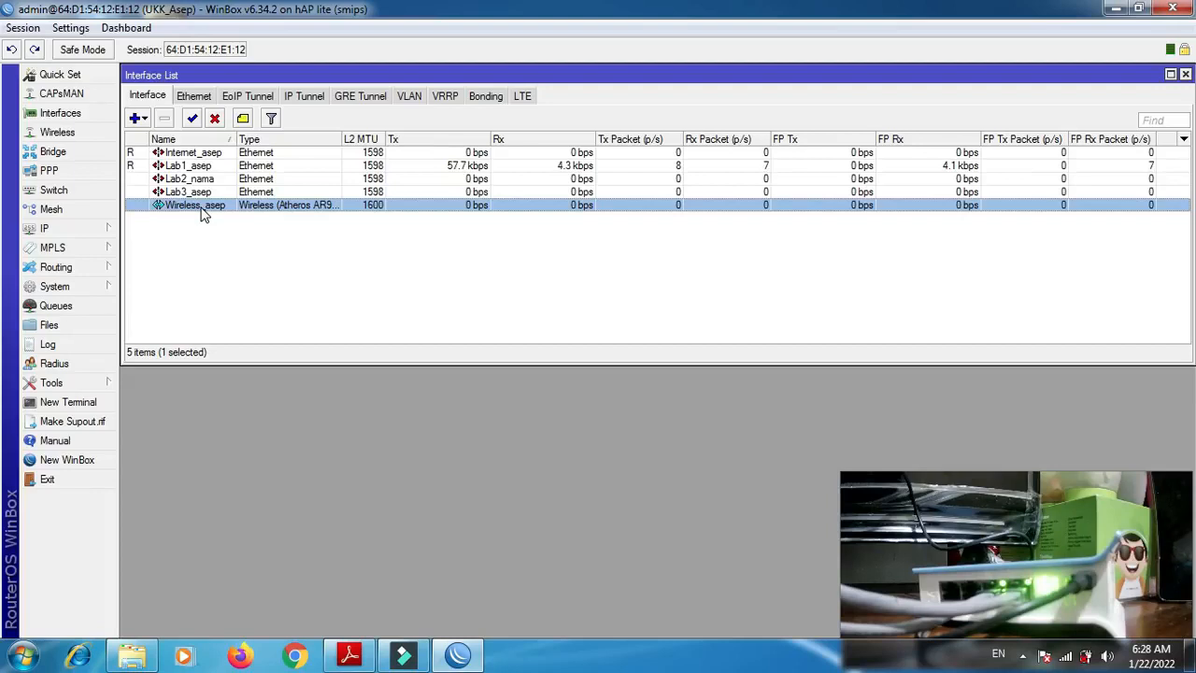
- Review the cable (non hotspot) and wireless (hotspot) requirements in P2-Soal.pdf, then return to WinBox
{"action": "left_click", "coordinate": [355, 658]}
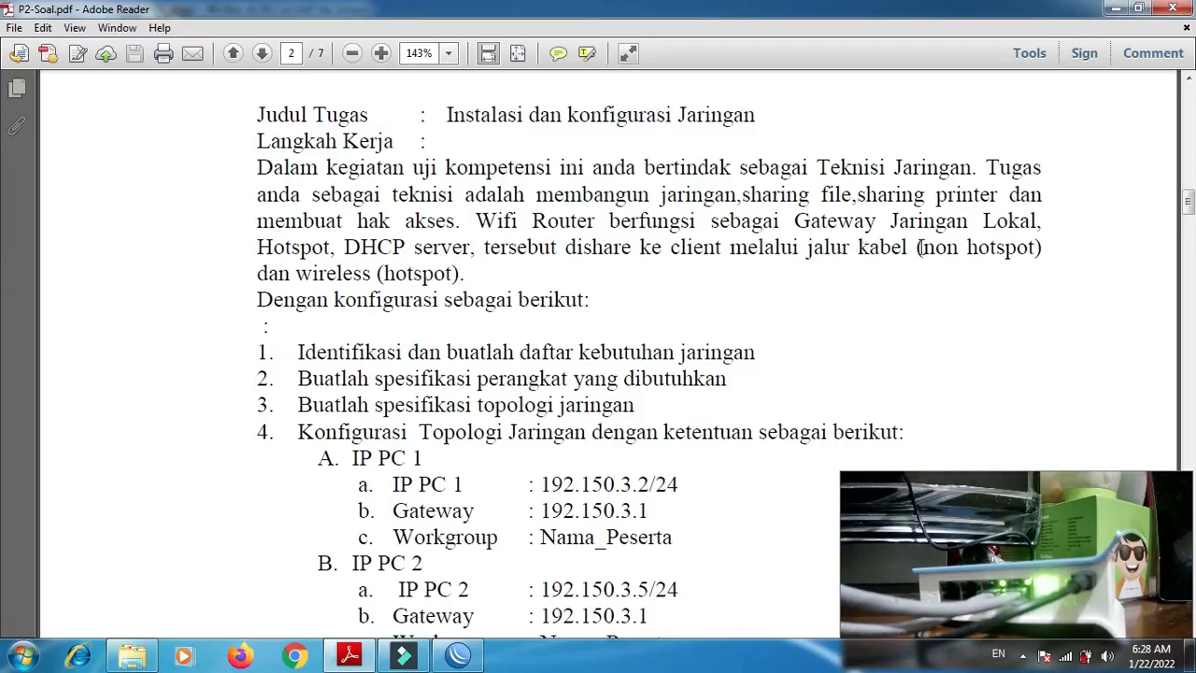
{"action": "left_click_drag", "start_coordinate": [916, 249], "coordinate": [1014, 255]}
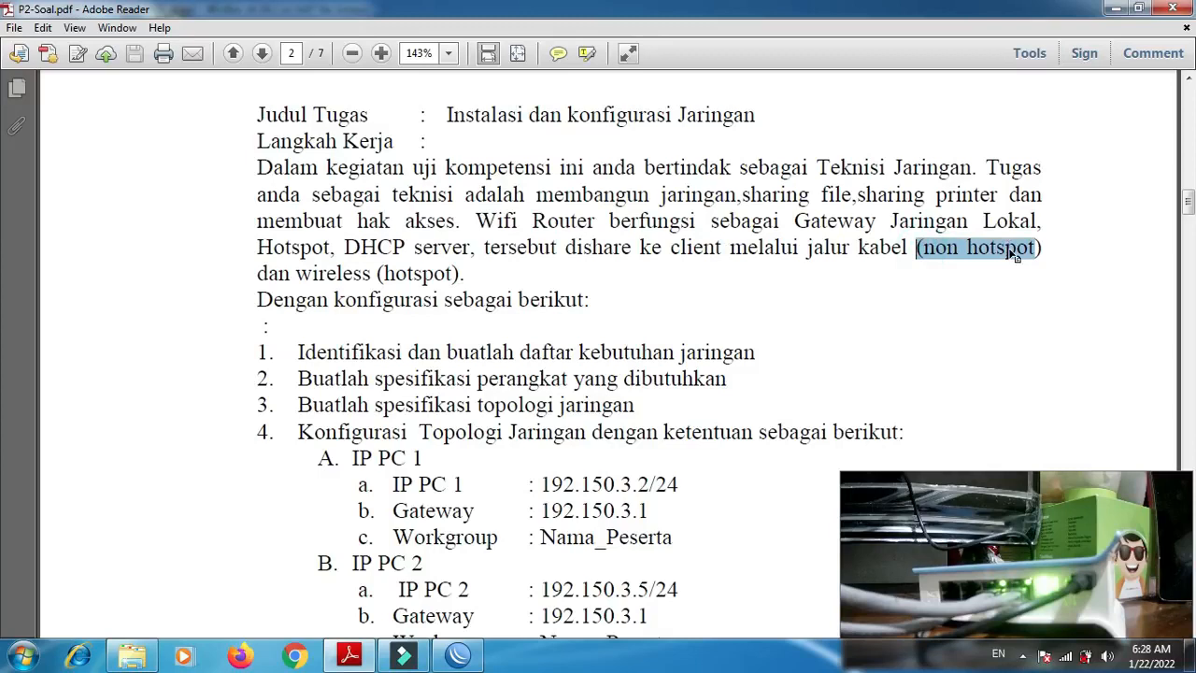
{"action": "double_click", "coordinate": [409, 275]}
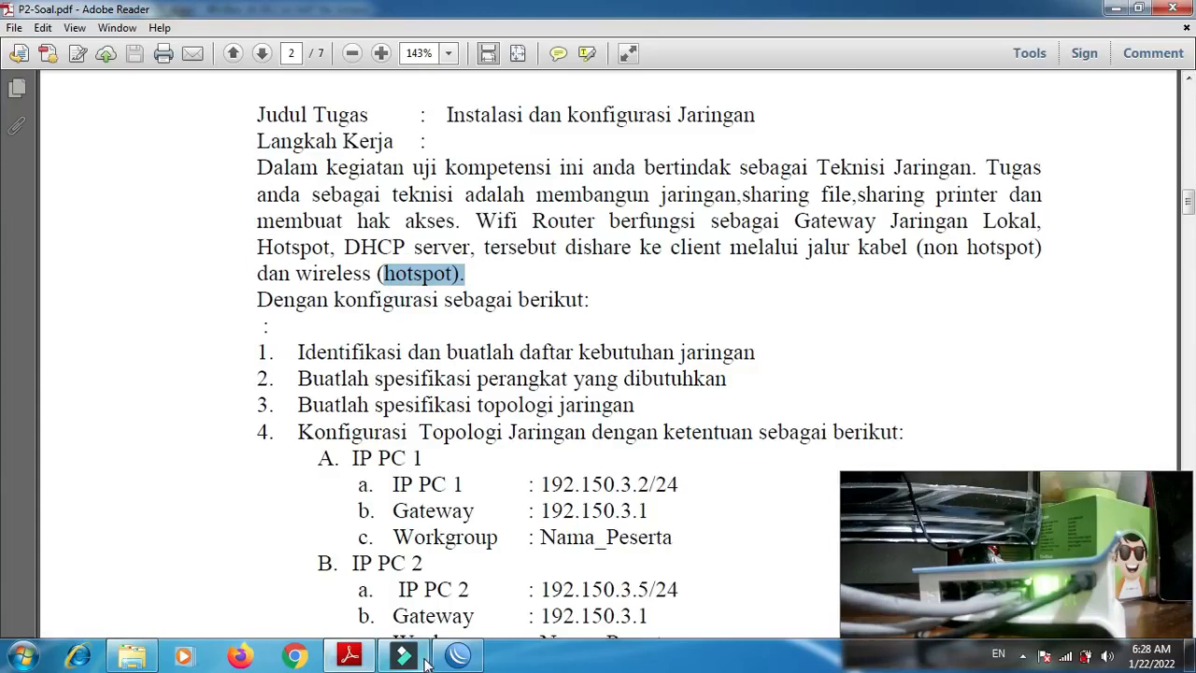
{"action": "left_click", "coordinate": [465, 660]}
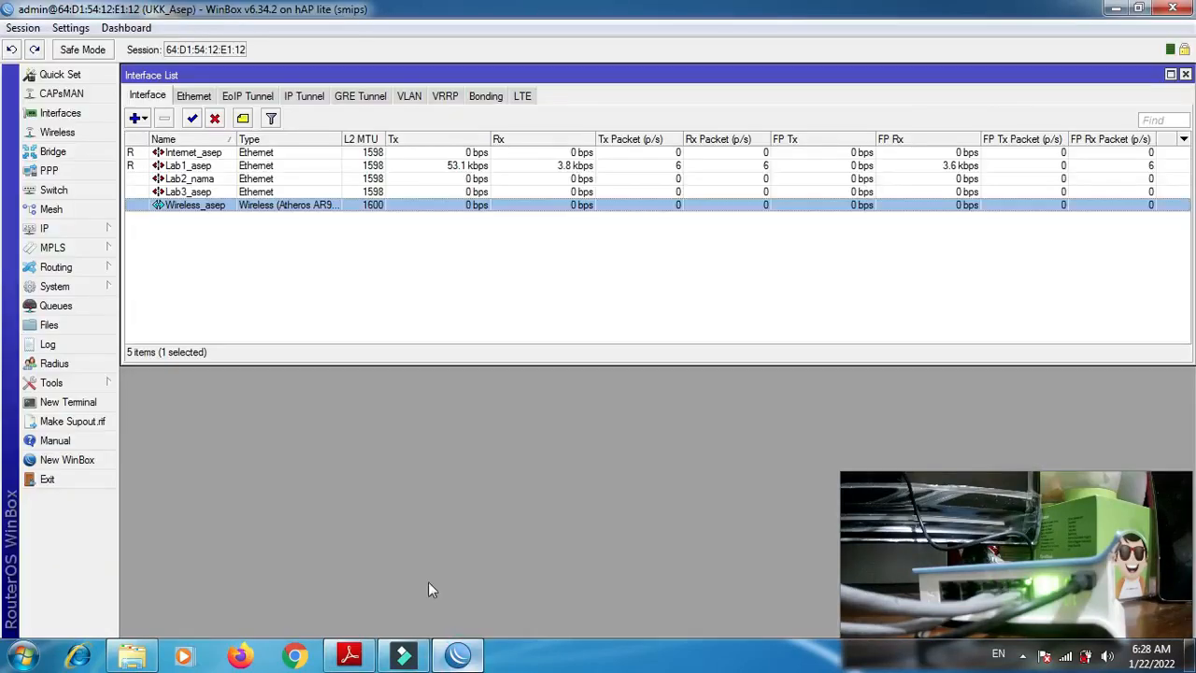
- Add a DHCP client on the Internet_ interface, keeping Use Peer DNS, Use Peer NTP and the default route enabled
{"action": "left_click", "coordinate": [72, 226]}
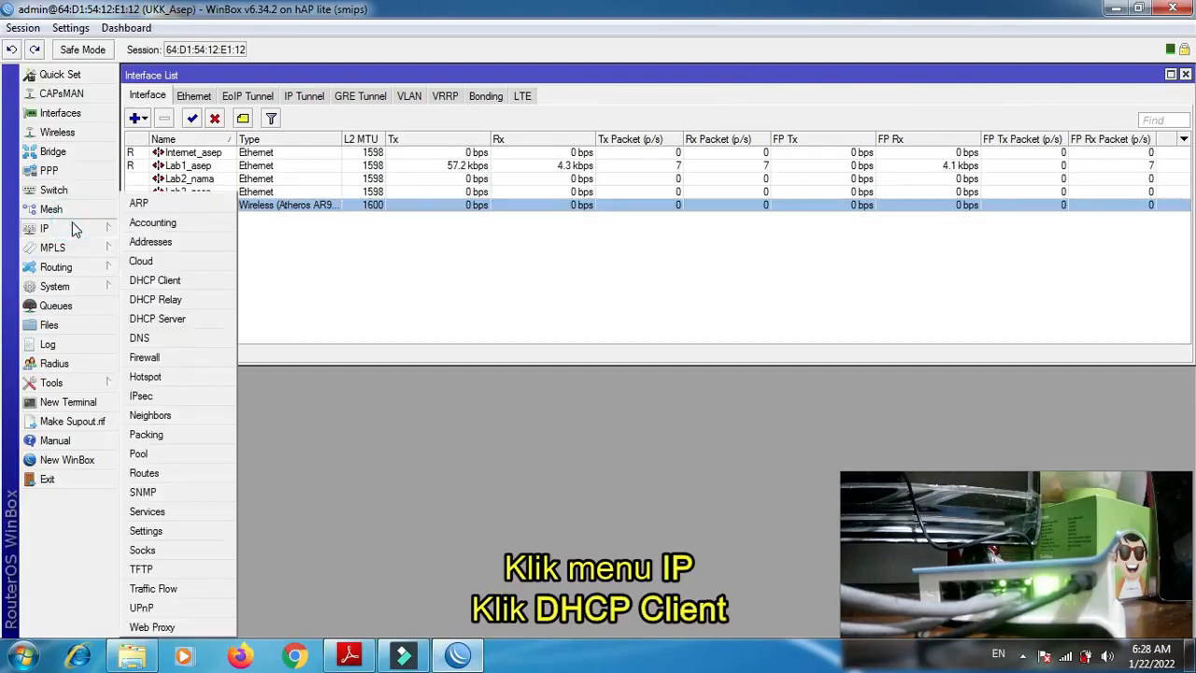
{"action": "left_click", "coordinate": [155, 283]}
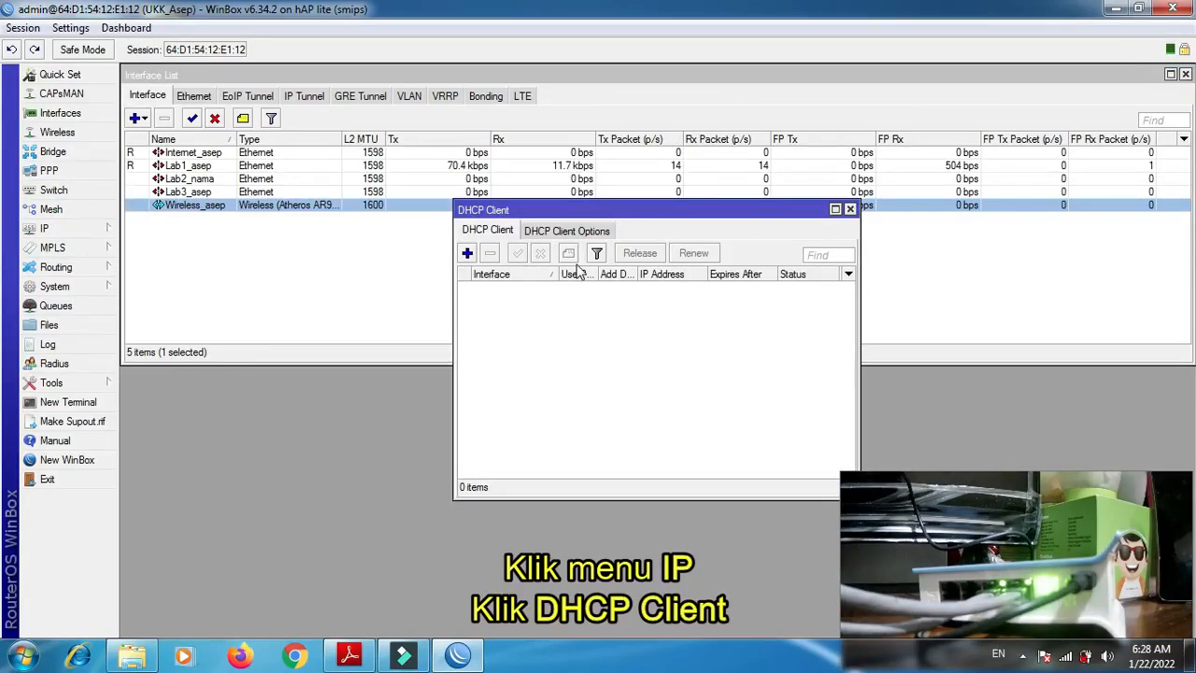
{"action": "left_click", "coordinate": [467, 254]}
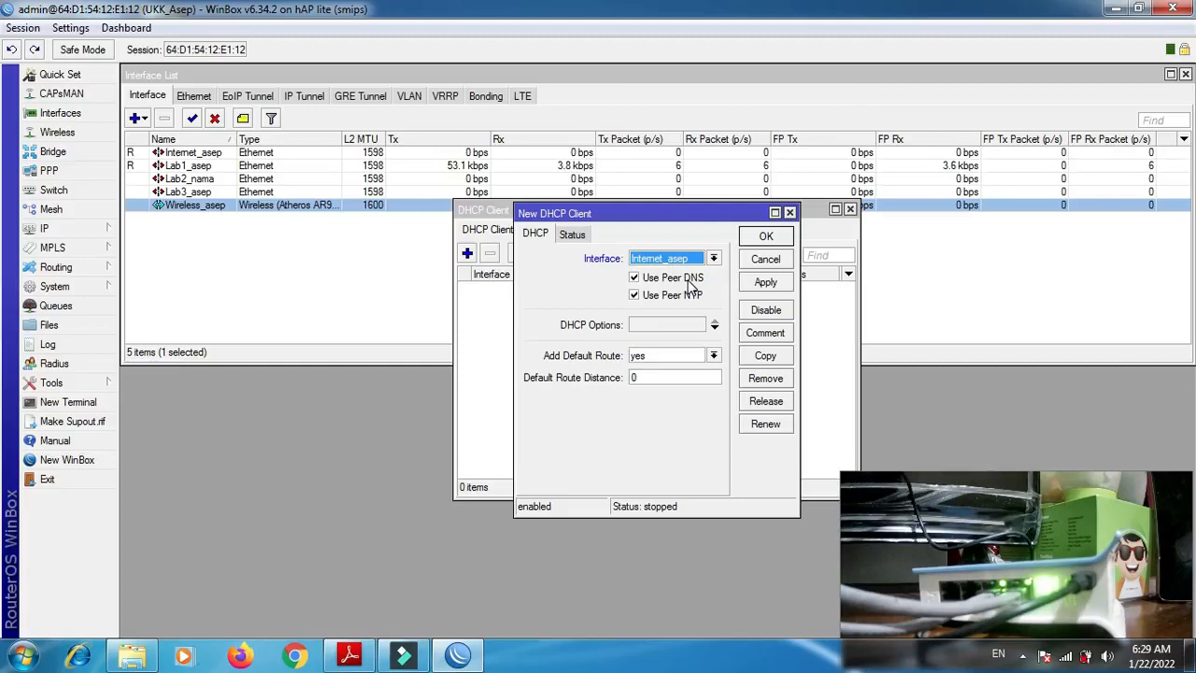
{"action": "left_click", "coordinate": [771, 284]}
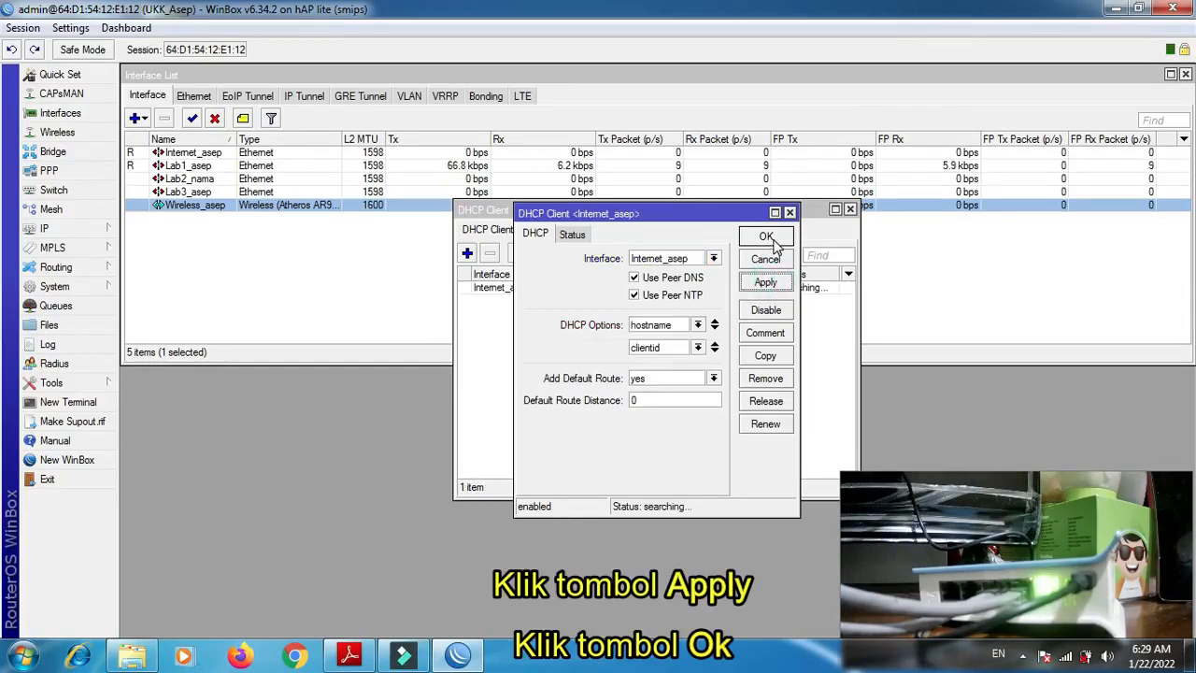
{"action": "left_click", "coordinate": [772, 239]}
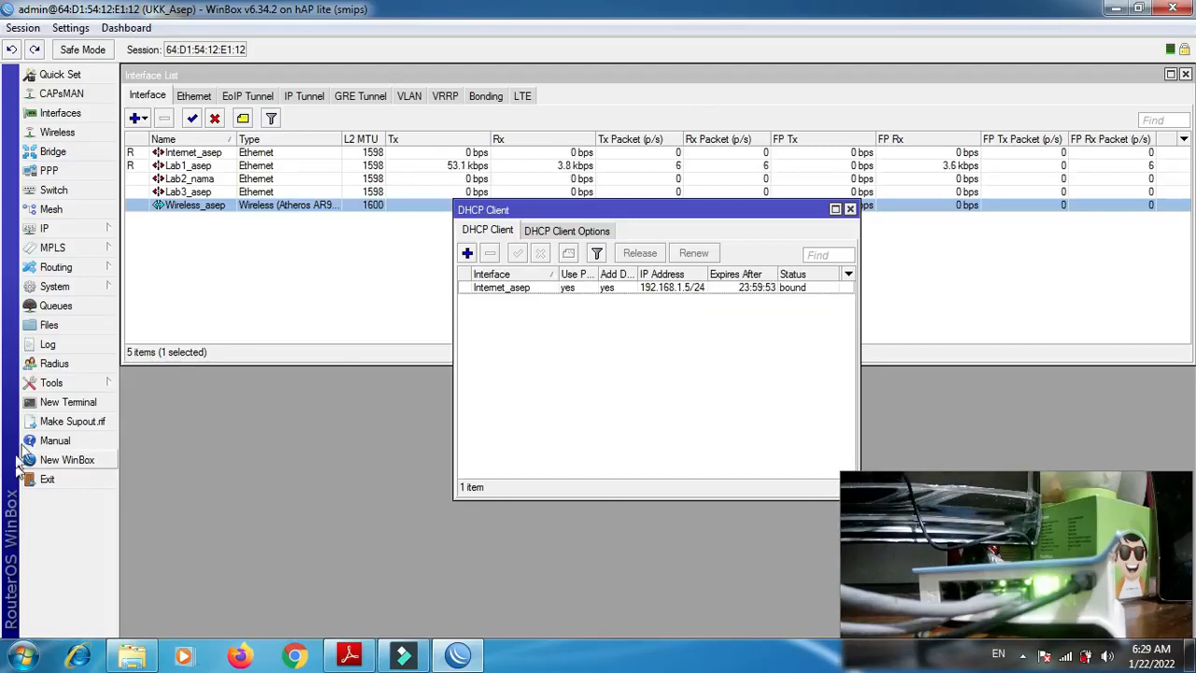
- Test the internet connection by pinging 8.8.8.8 from a new terminal, then close the terminal and the DHCP client list
{"action": "left_click", "coordinate": [66, 404]}
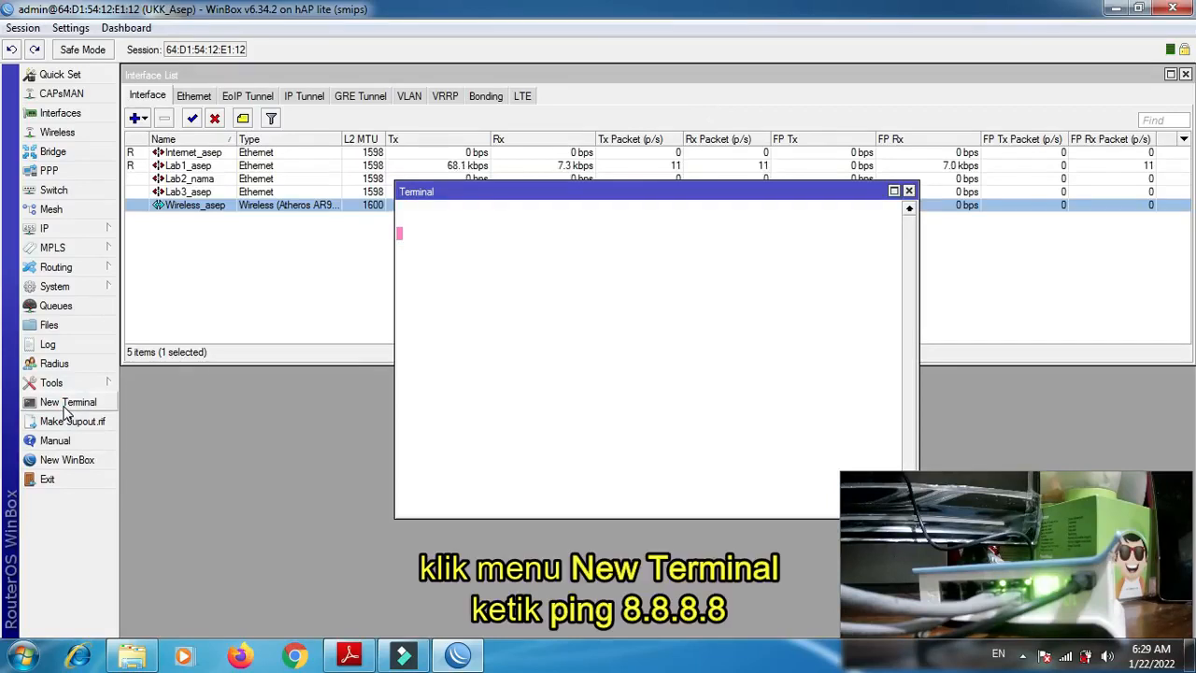
{"action": "type", "text": "ping "}
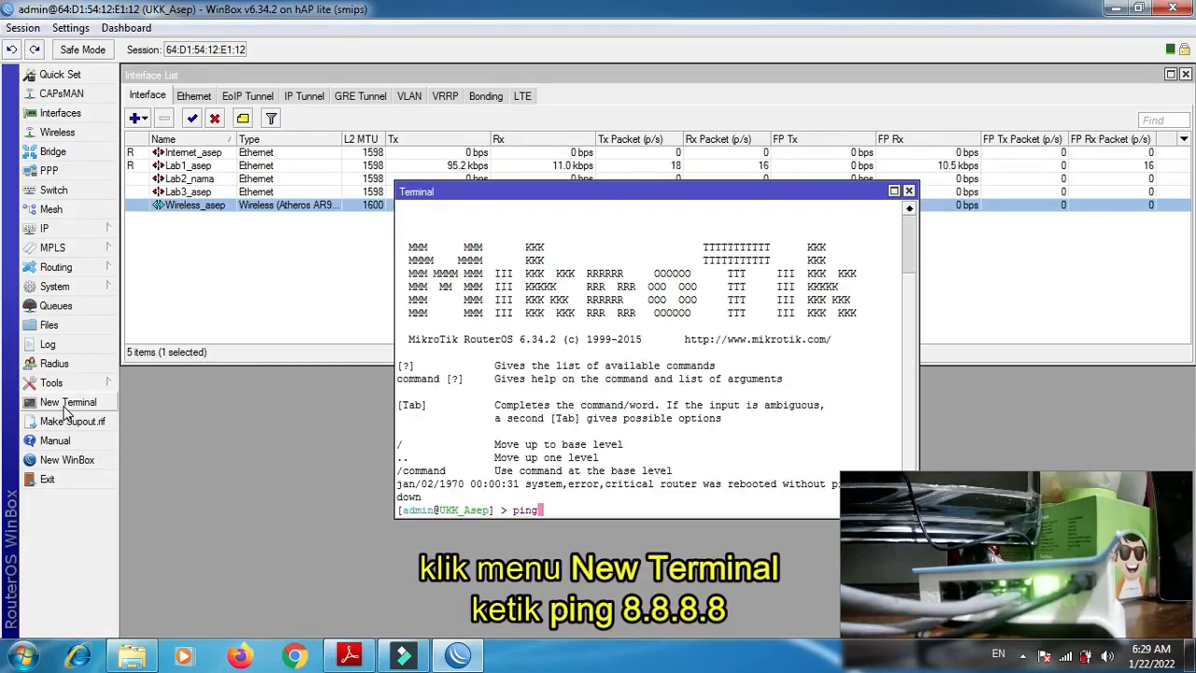
{"action": "type", "text": "8.8.8."}
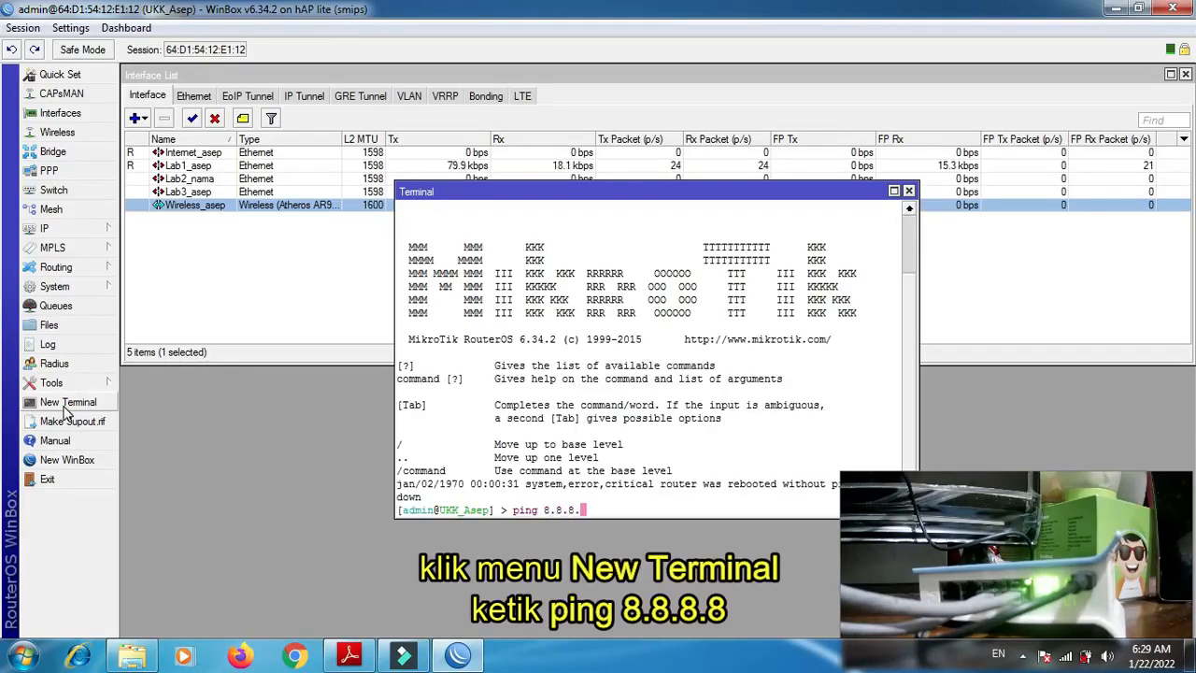
{"action": "type", "text": "8"}
{"action": "key", "text": "Return"}
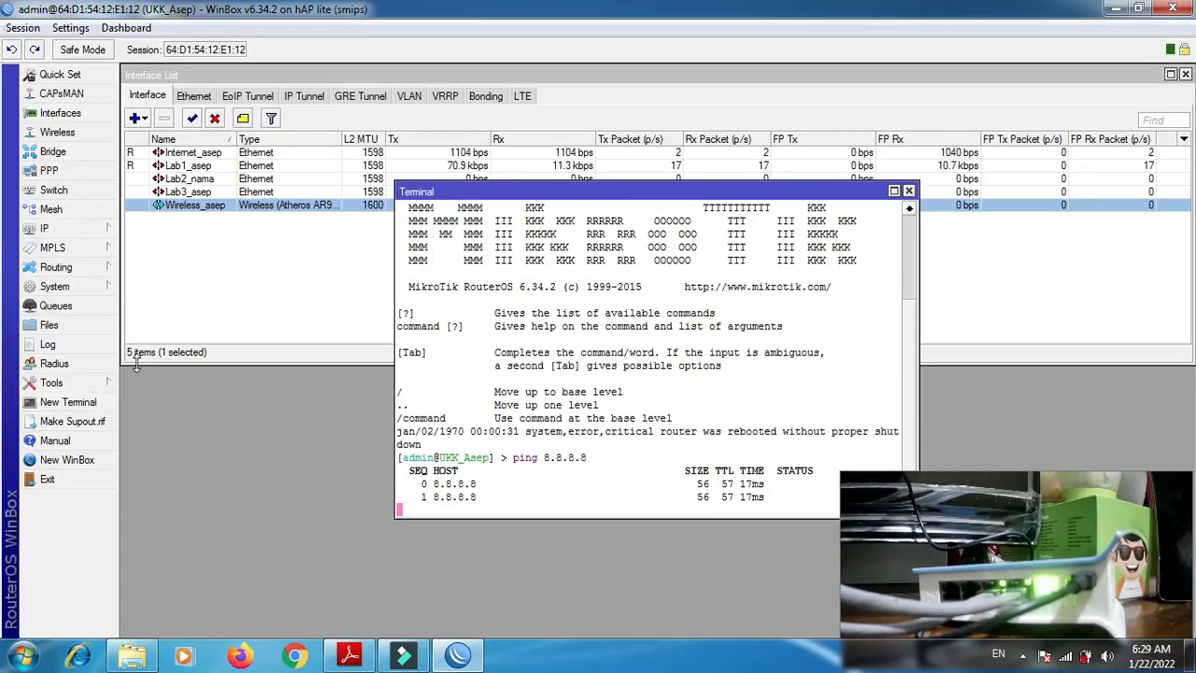
{"action": "left_click", "coordinate": [908, 191]}
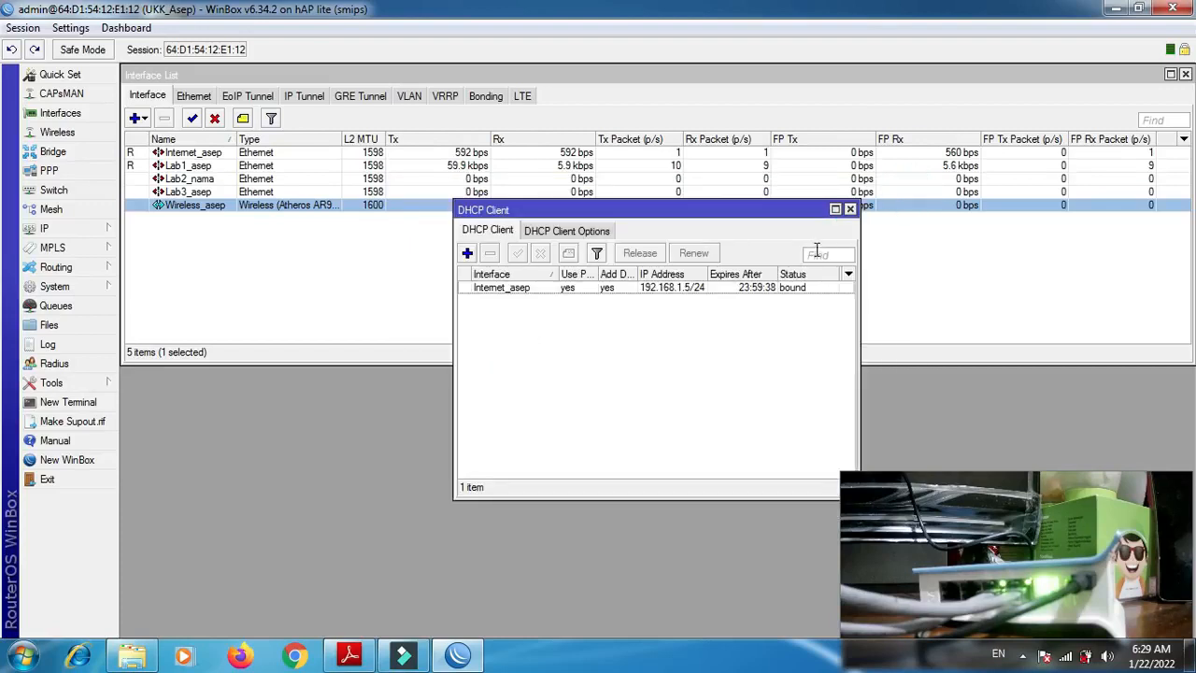
{"action": "left_click", "coordinate": [849, 209]}
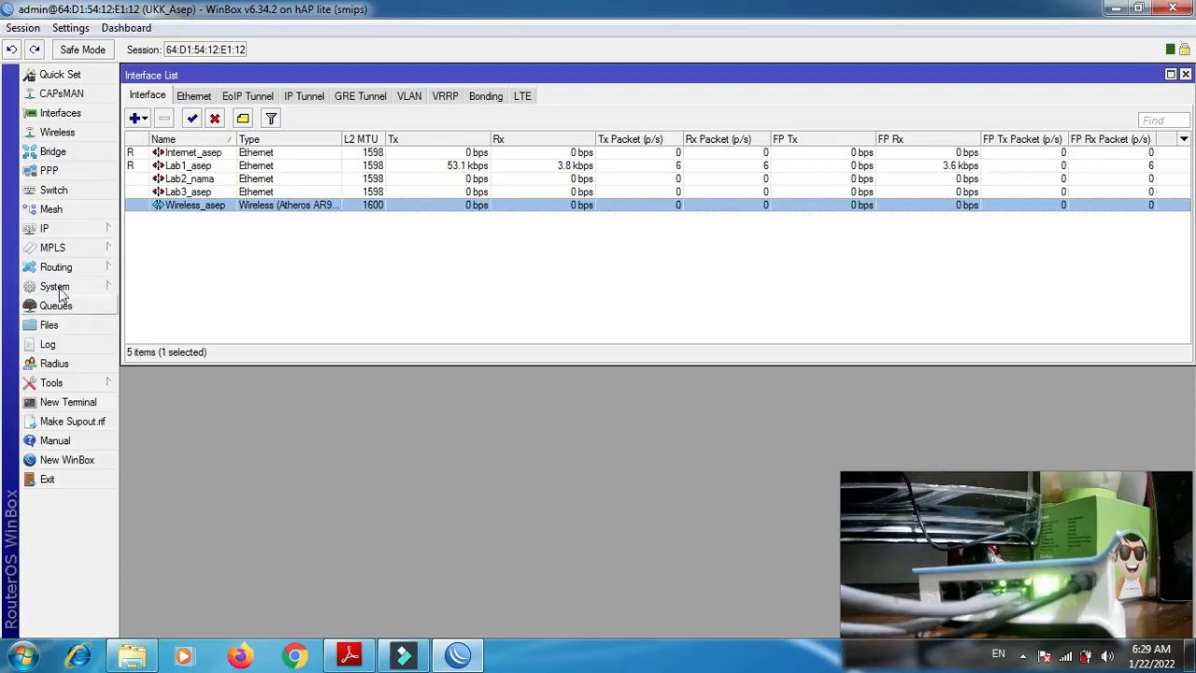
- Start a new firewall NAT rule on the srcnat chain with the Internet_ interface as its out interface
{"action": "left_click", "coordinate": [78, 236]}
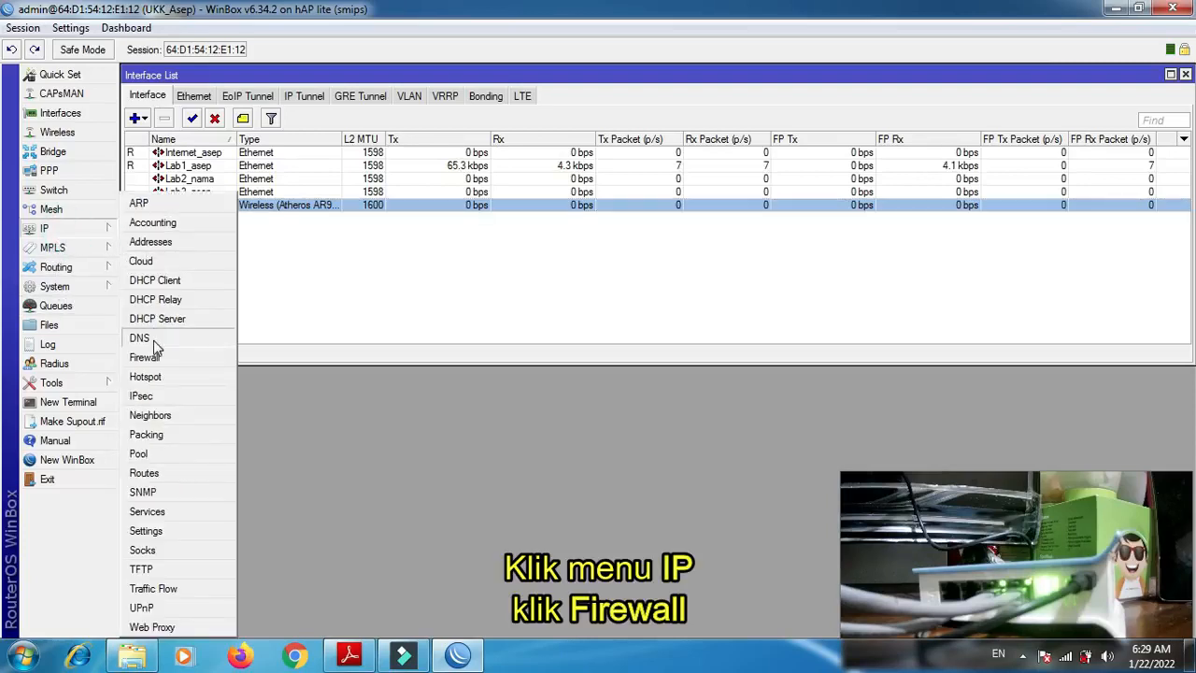
{"action": "left_click", "coordinate": [168, 361]}
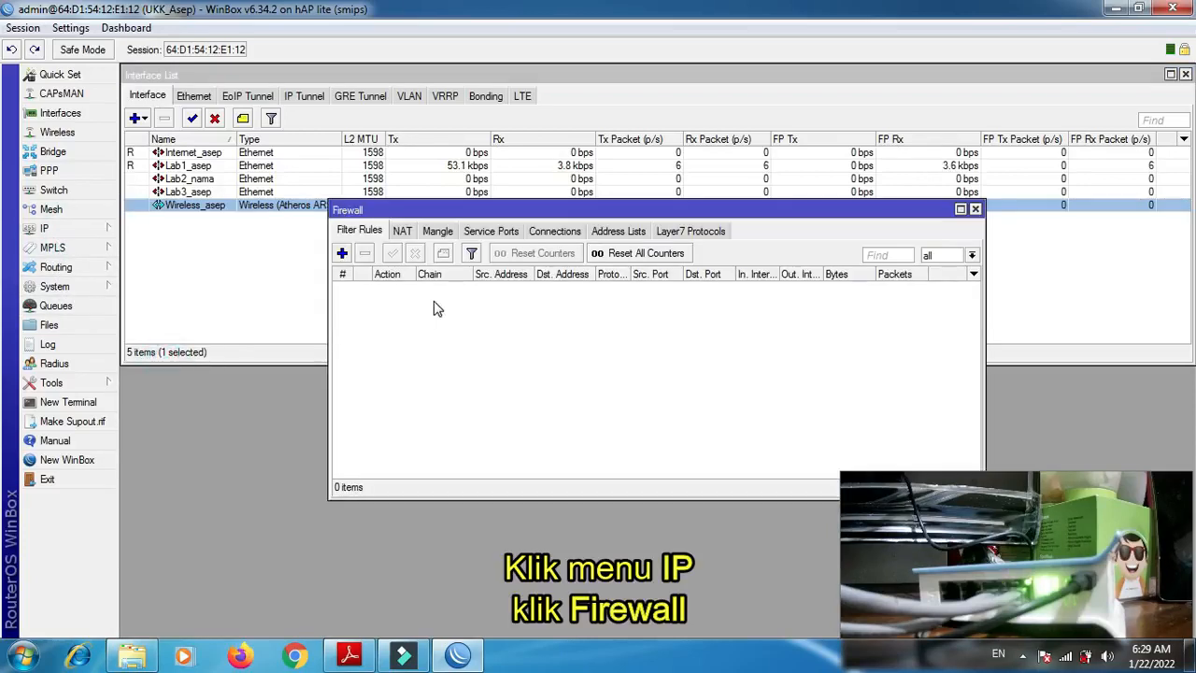
{"action": "left_click", "coordinate": [401, 232]}
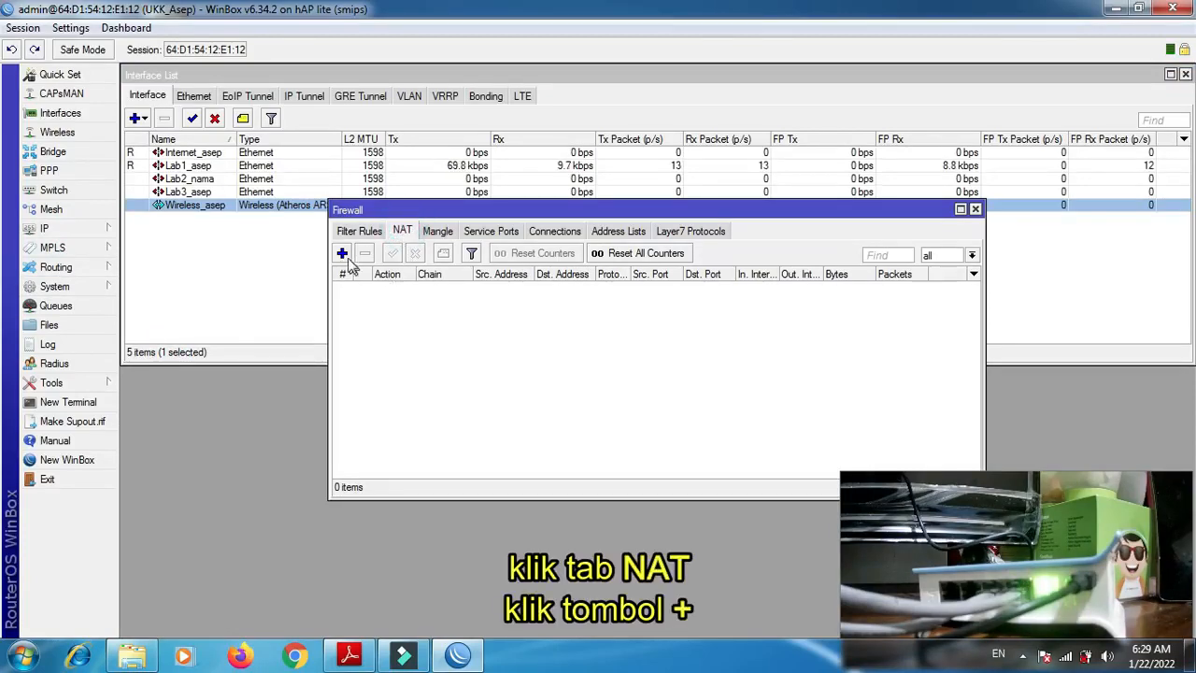
{"action": "left_click", "coordinate": [342, 254]}
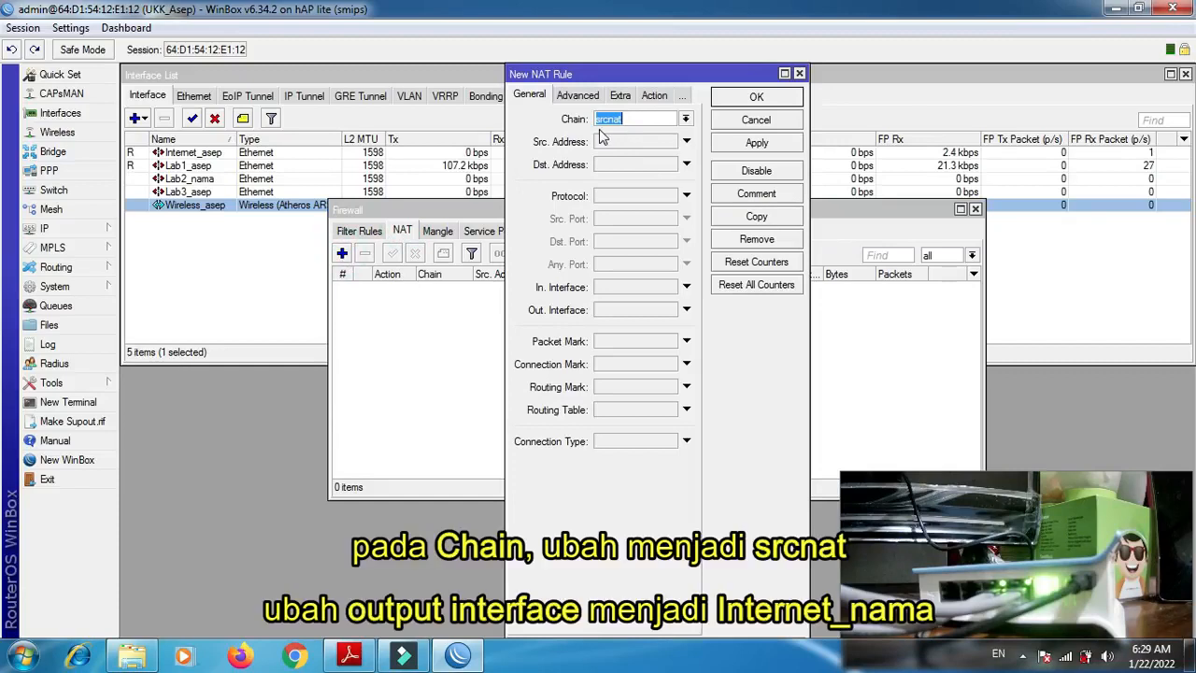
{"action": "left_click", "coordinate": [687, 311]}
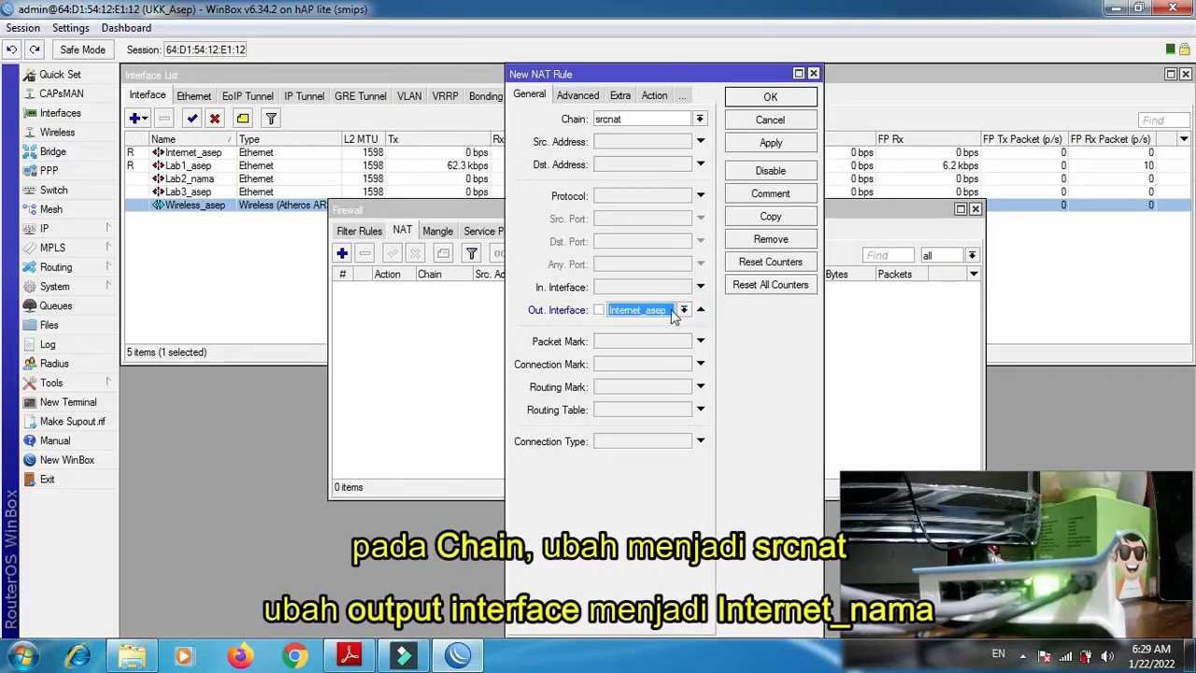
- Set the new NAT rule's action to masquerade, save the rule and close the firewall window
{"action": "left_click", "coordinate": [651, 96]}
{"action": "left_click", "coordinate": [649, 120]}
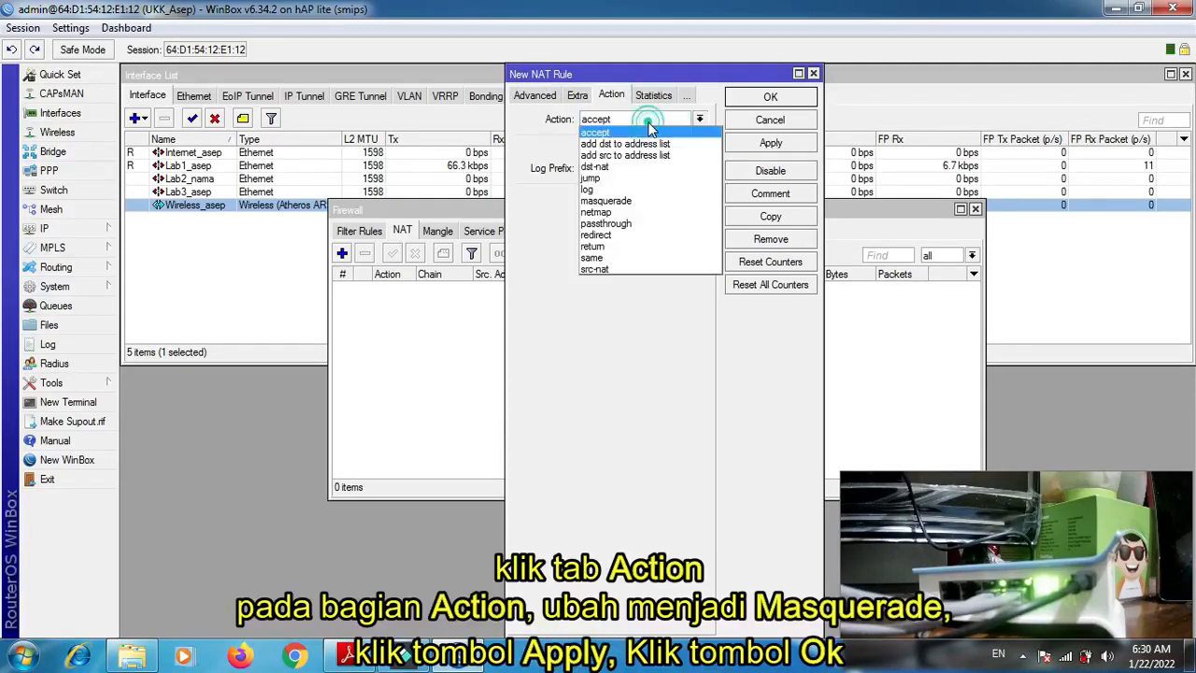
{"action": "left_click", "coordinate": [635, 201]}
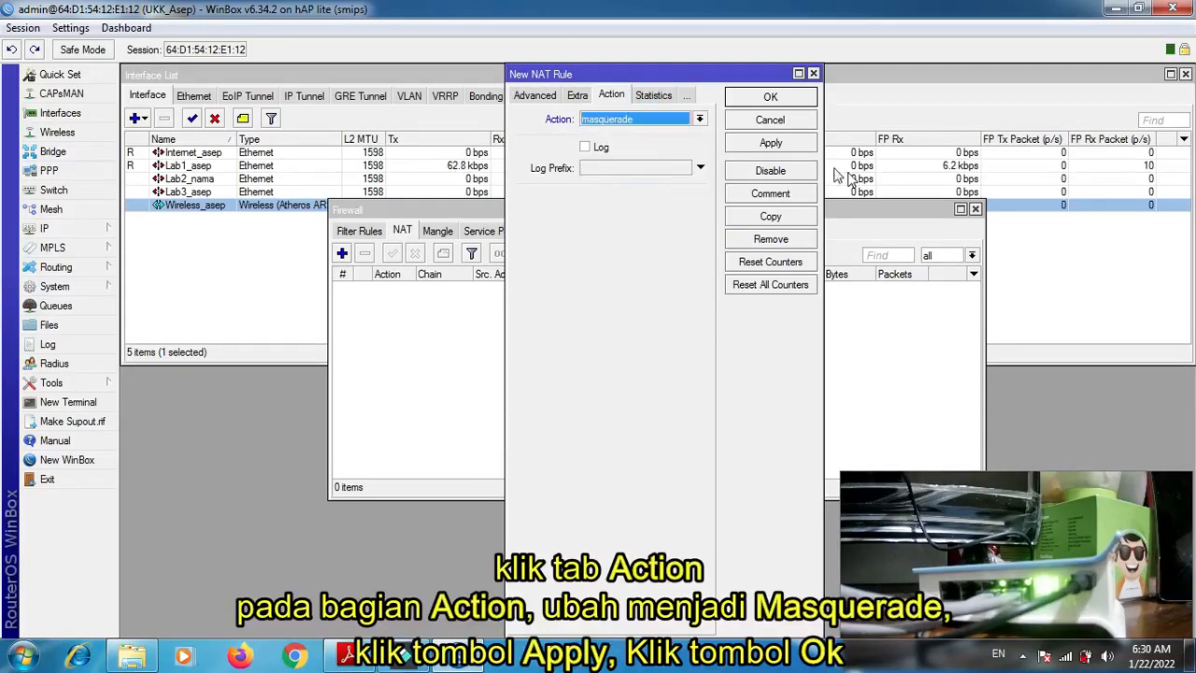
{"action": "left_click", "coordinate": [772, 144]}
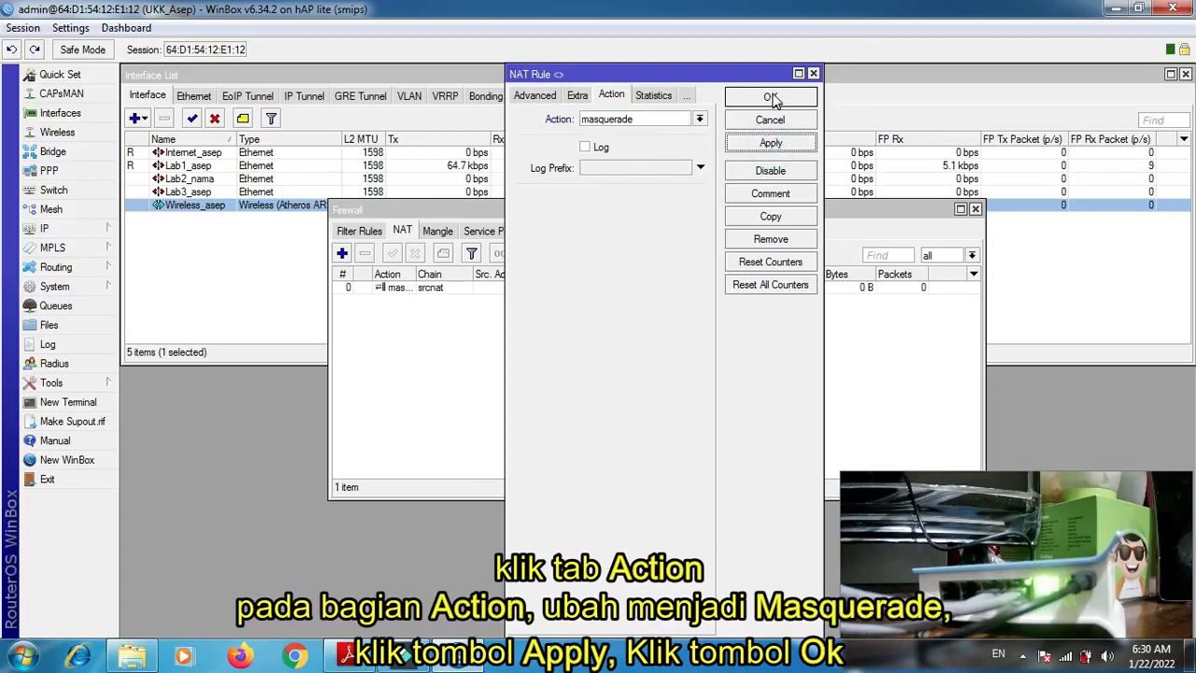
{"action": "left_click", "coordinate": [772, 97]}
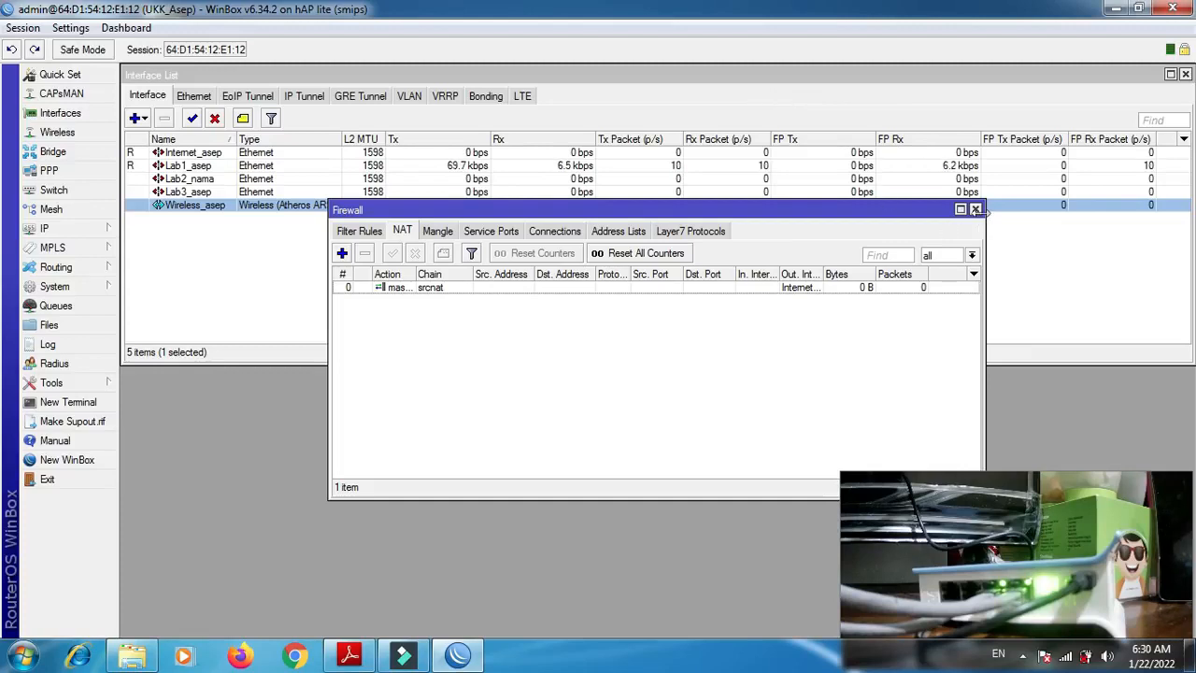
{"action": "left_click", "coordinate": [976, 209]}
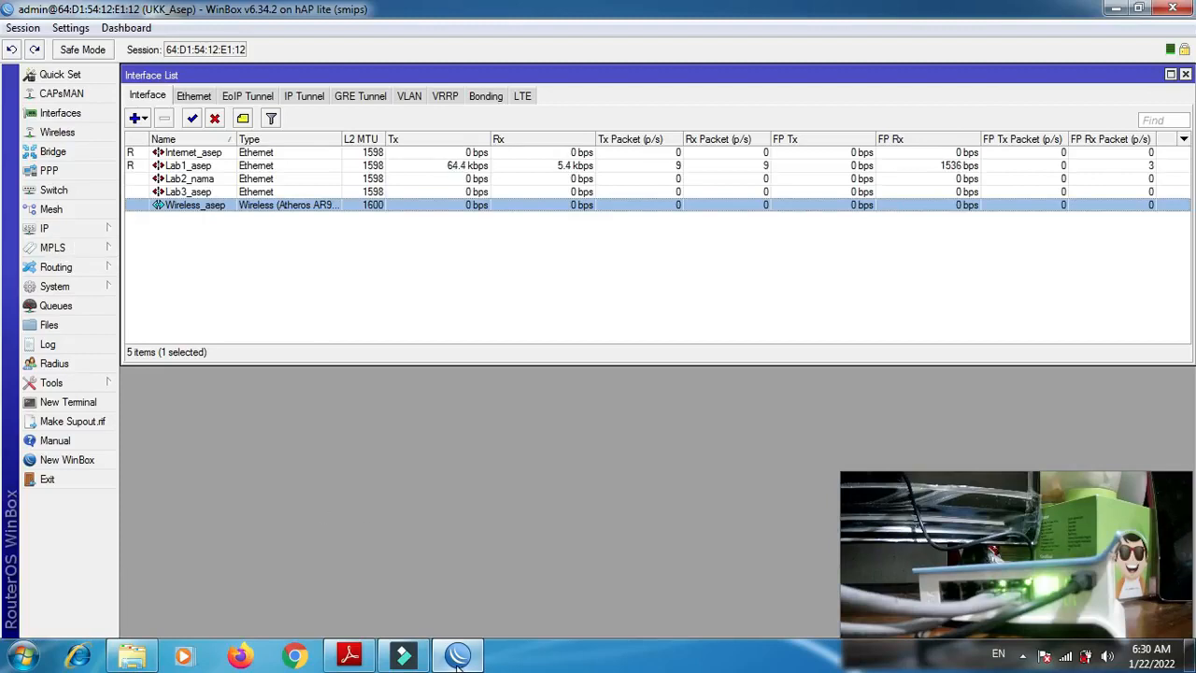
- Review the PC 1, PC 2 and WLAN addressing requirements in P2-Soal.pdf, then return to WinBox
{"action": "left_click", "coordinate": [349, 657]}
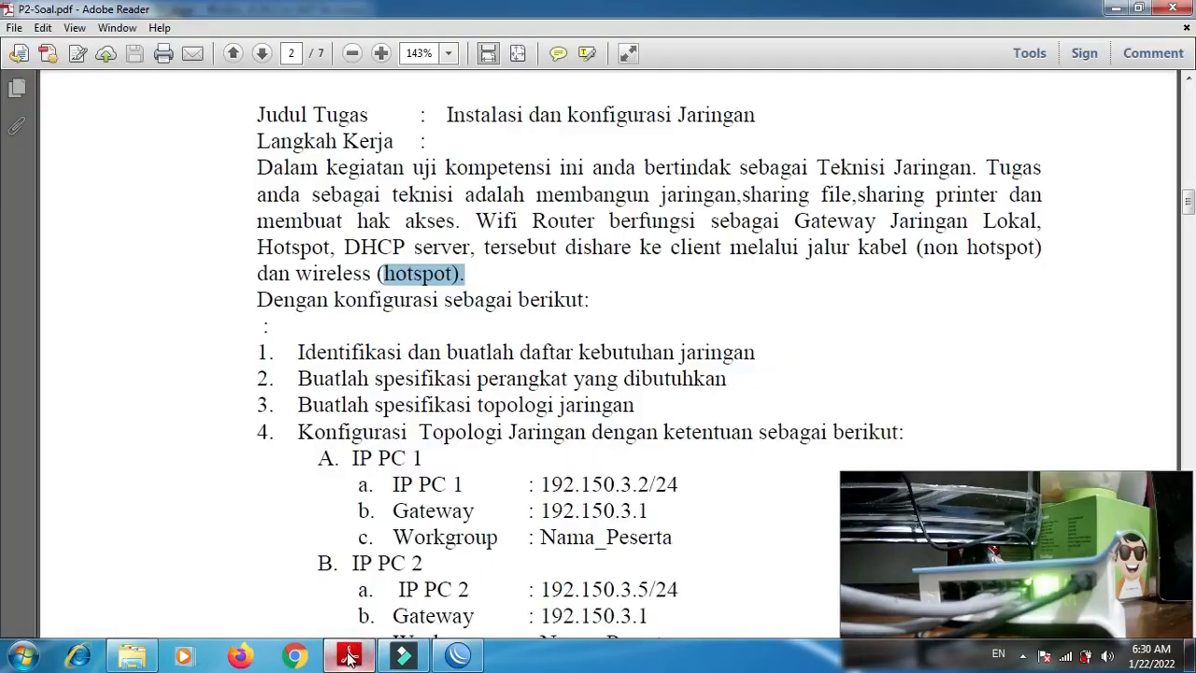
{"action": "left_click", "coordinate": [349, 657]}
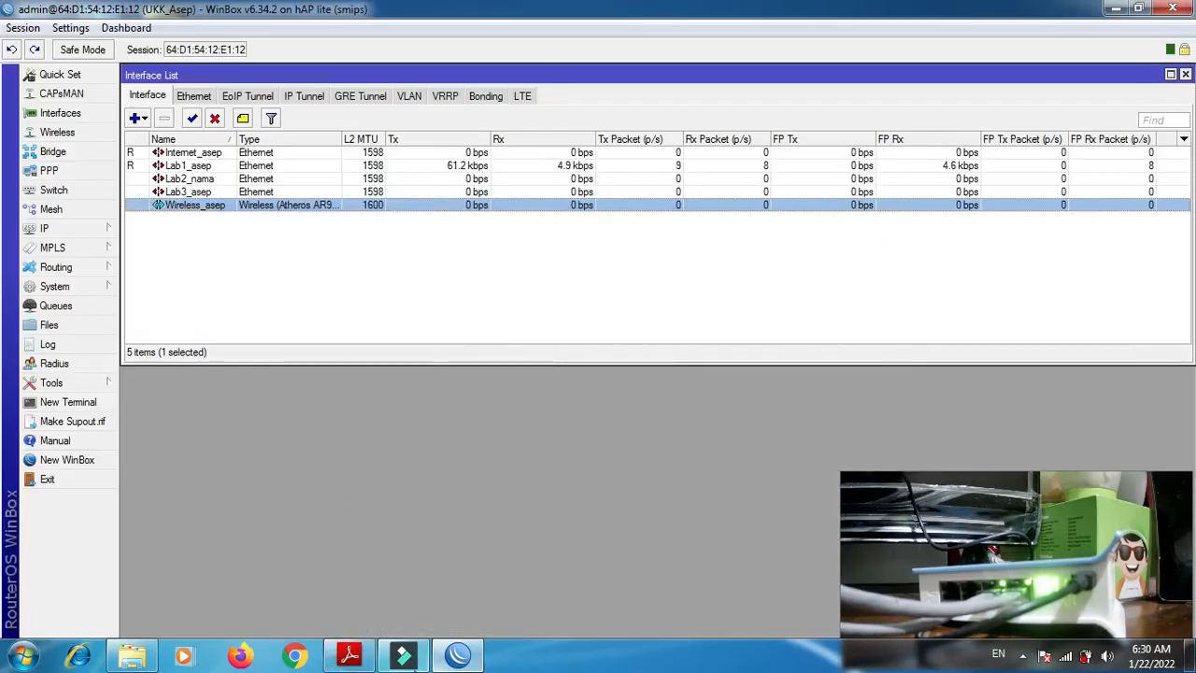
{"action": "left_click", "coordinate": [365, 660]}
{"action": "left_click_drag", "start_coordinate": [1188, 207], "coordinate": [1190, 218]}
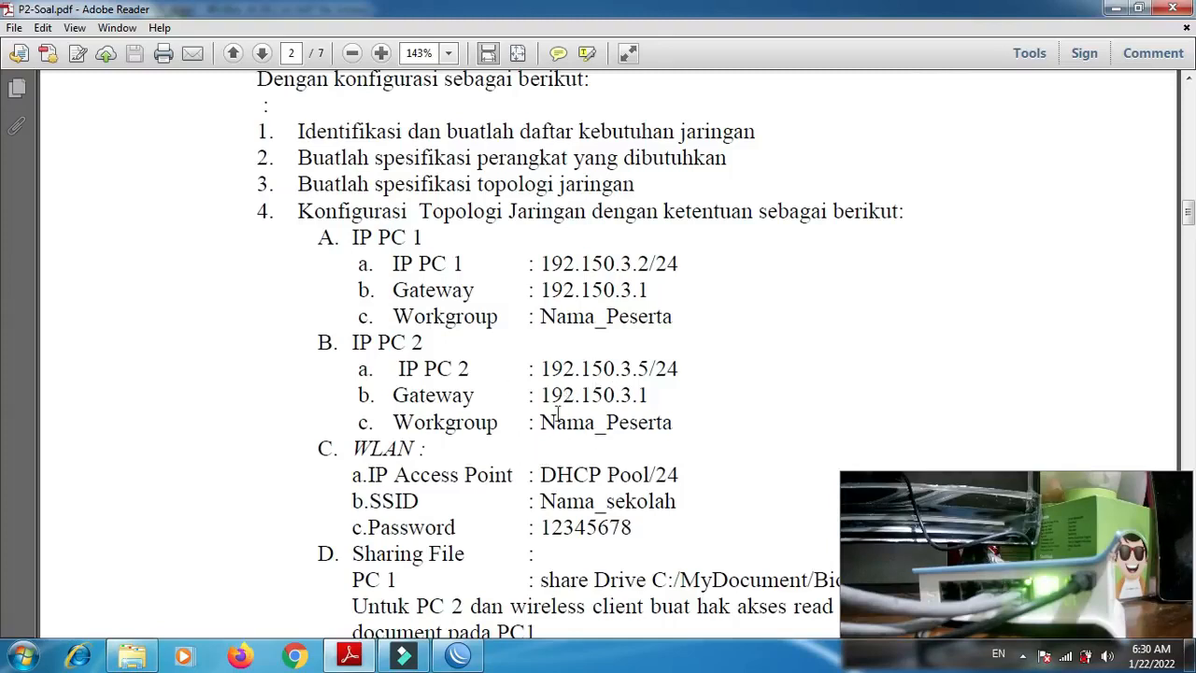
{"action": "left_click_drag", "start_coordinate": [543, 265], "coordinate": [636, 265]}
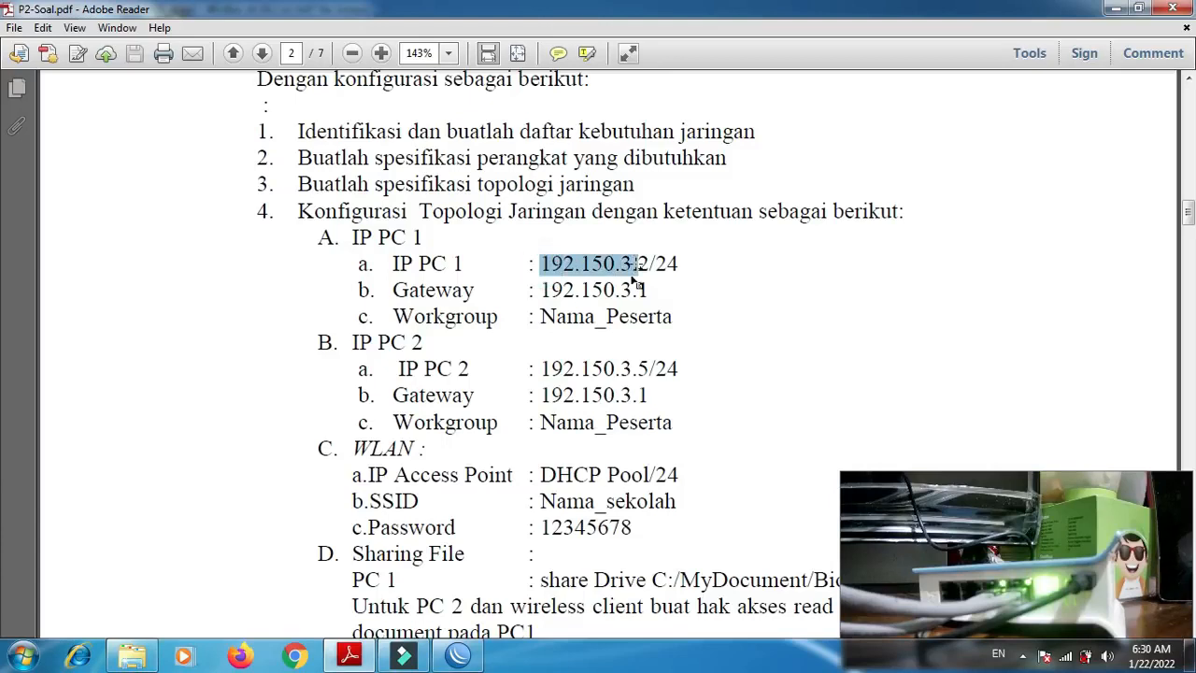
{"action": "left_click", "coordinate": [483, 653]}
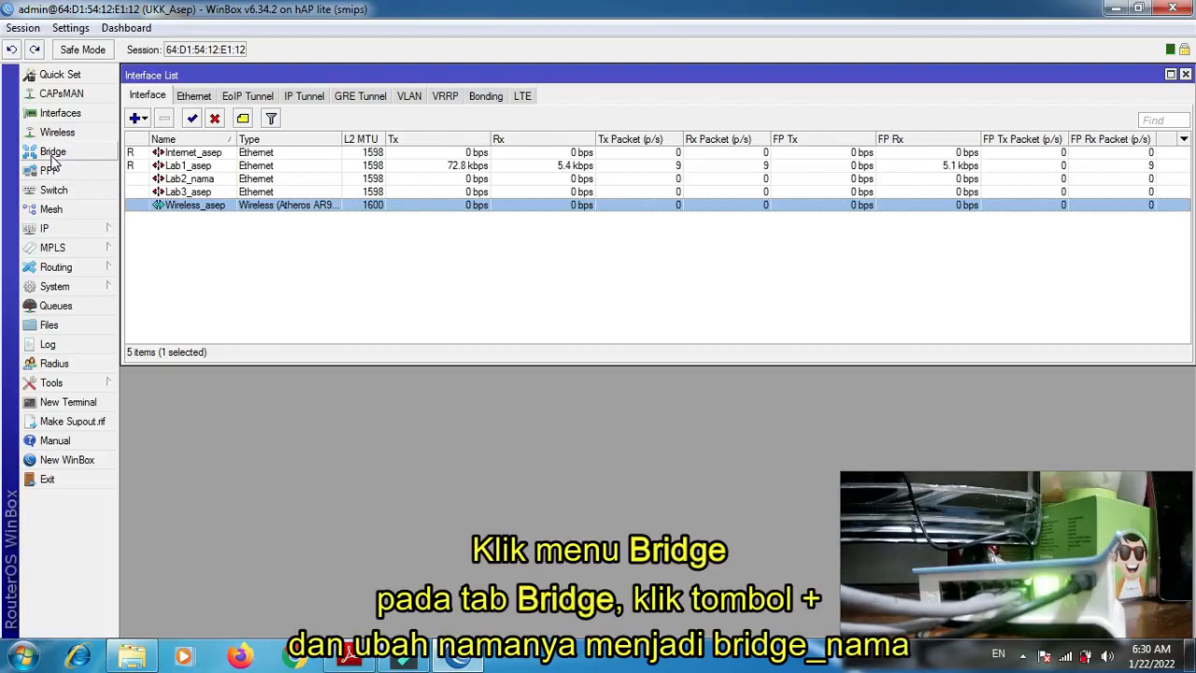
- Create a new bridge interface named bridge_ followed by the participant's name
{"action": "left_click", "coordinate": [52, 152]}
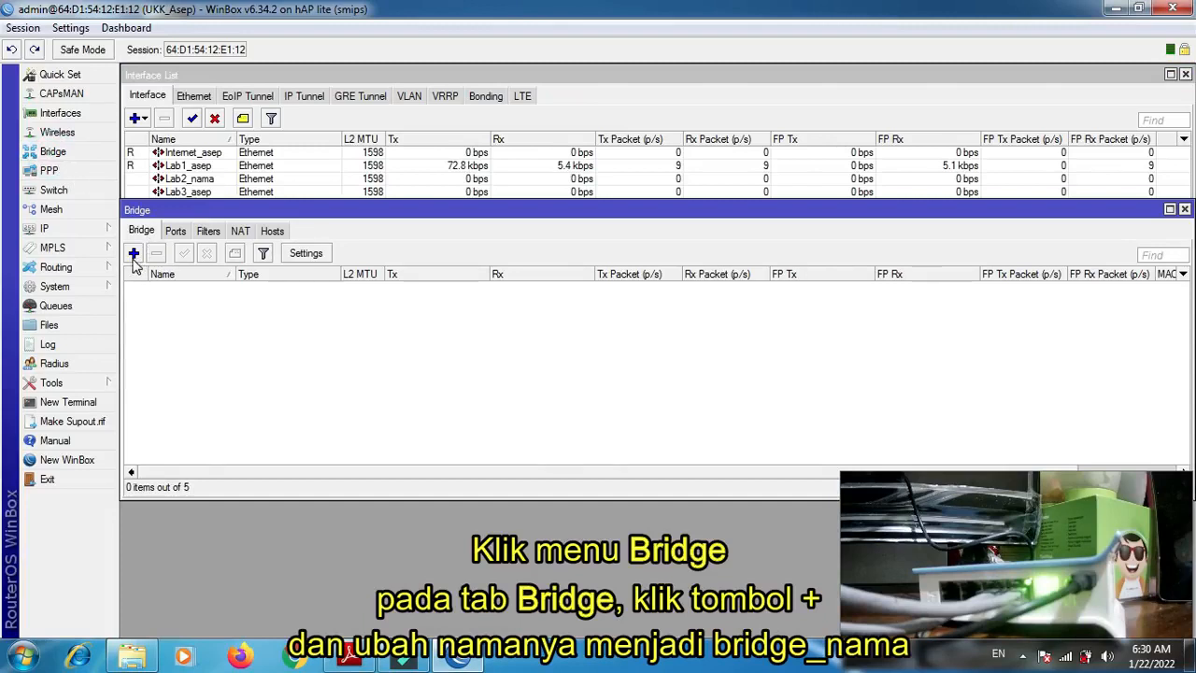
{"action": "left_click", "coordinate": [134, 255]}
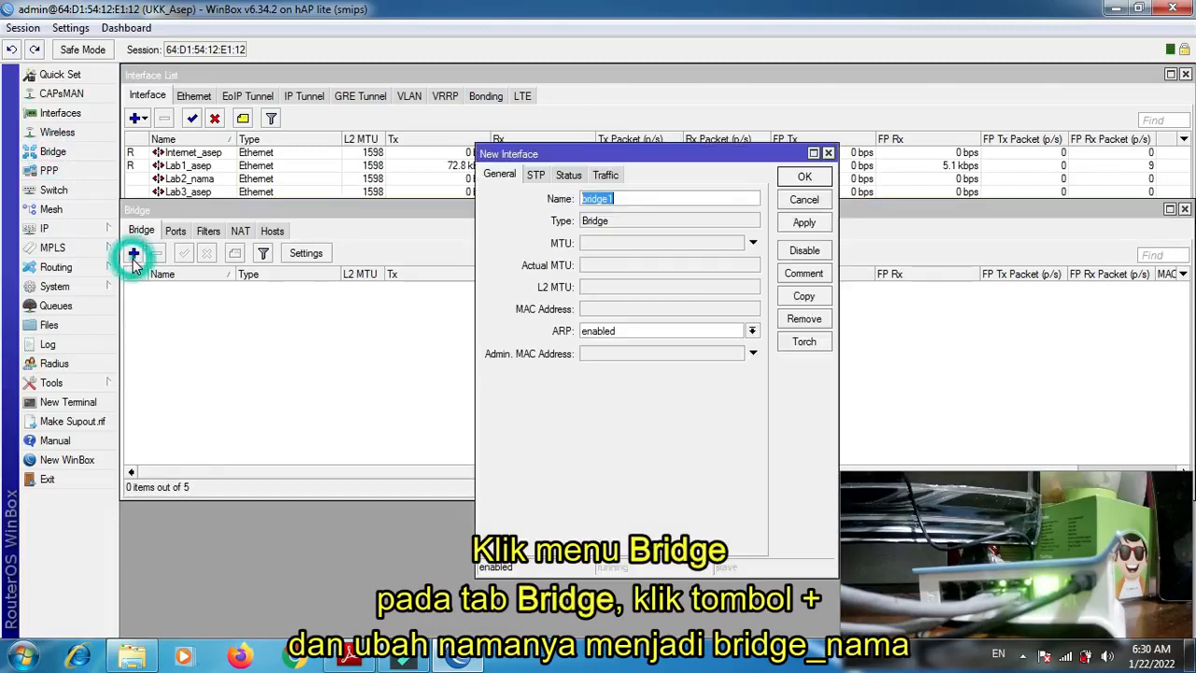
{"action": "left_click", "coordinate": [632, 197]}
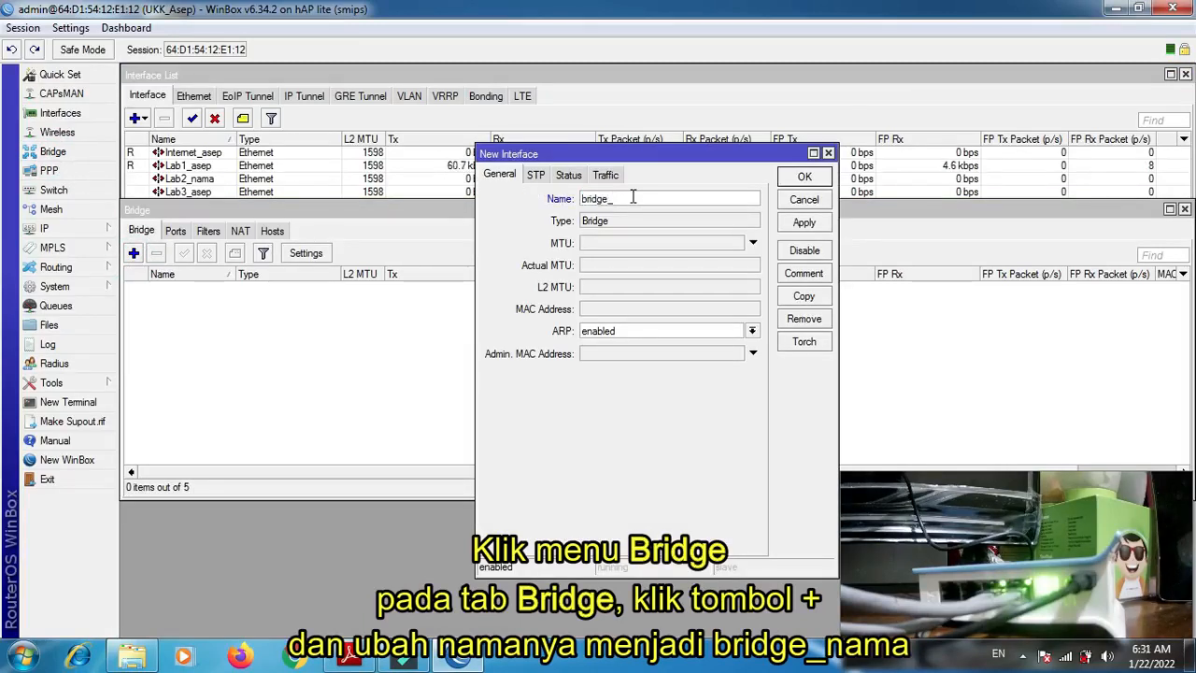
{"action": "type", "text": "_asep"}
{"action": "key", "text": "Return"}
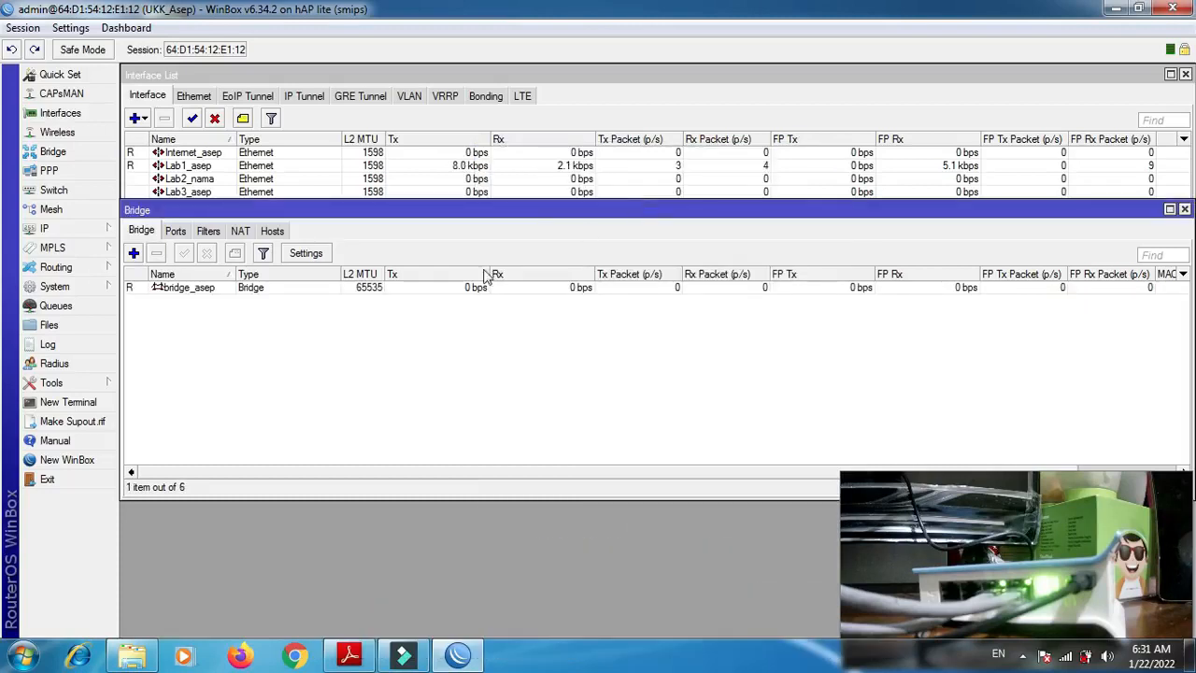
- Add the Lab1_ interface as a port of the new bridge
{"action": "left_click", "coordinate": [176, 231]}
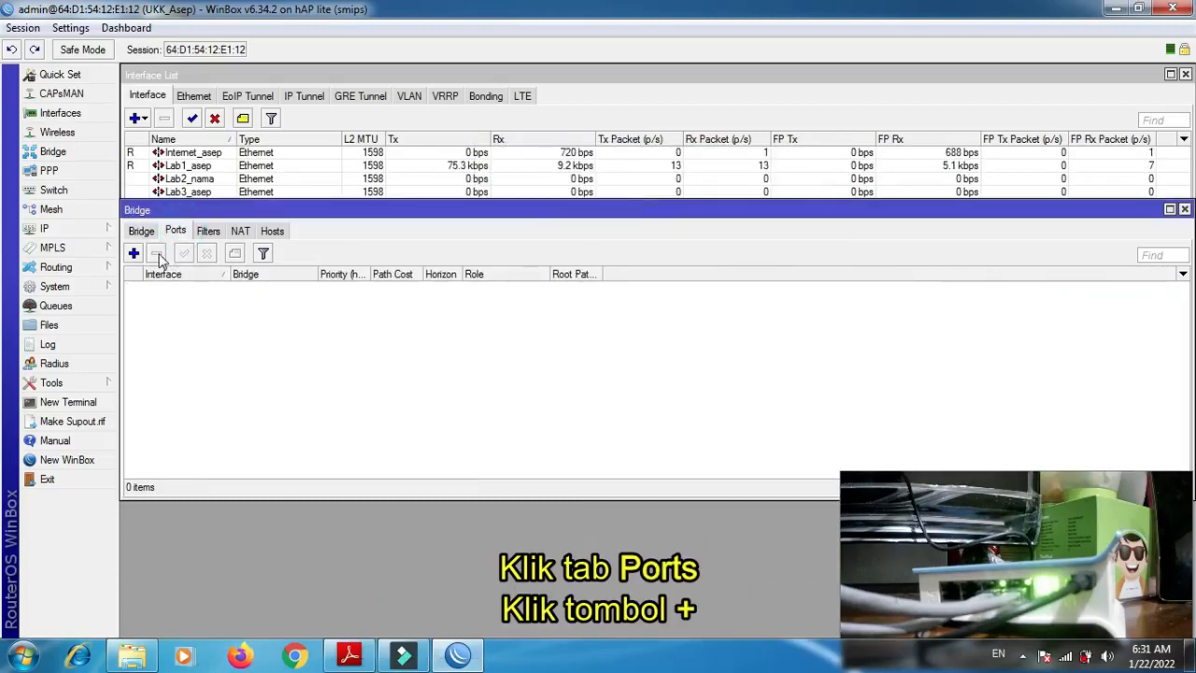
{"action": "left_click", "coordinate": [137, 253]}
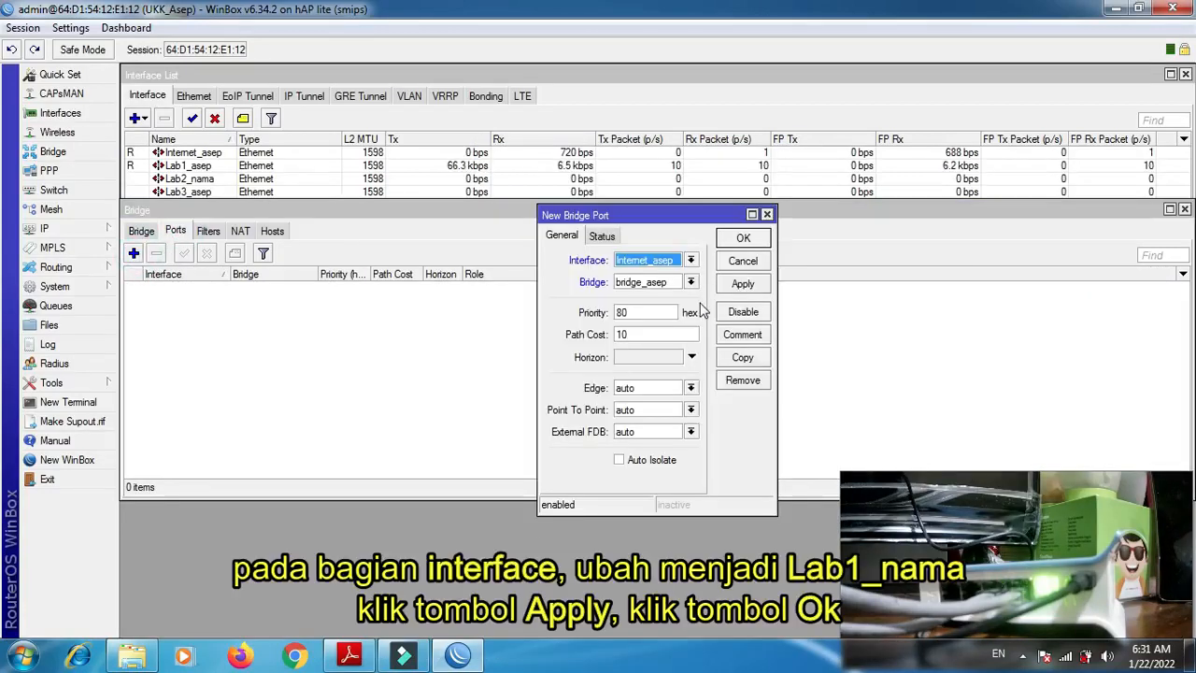
{"action": "left_click", "coordinate": [691, 261]}
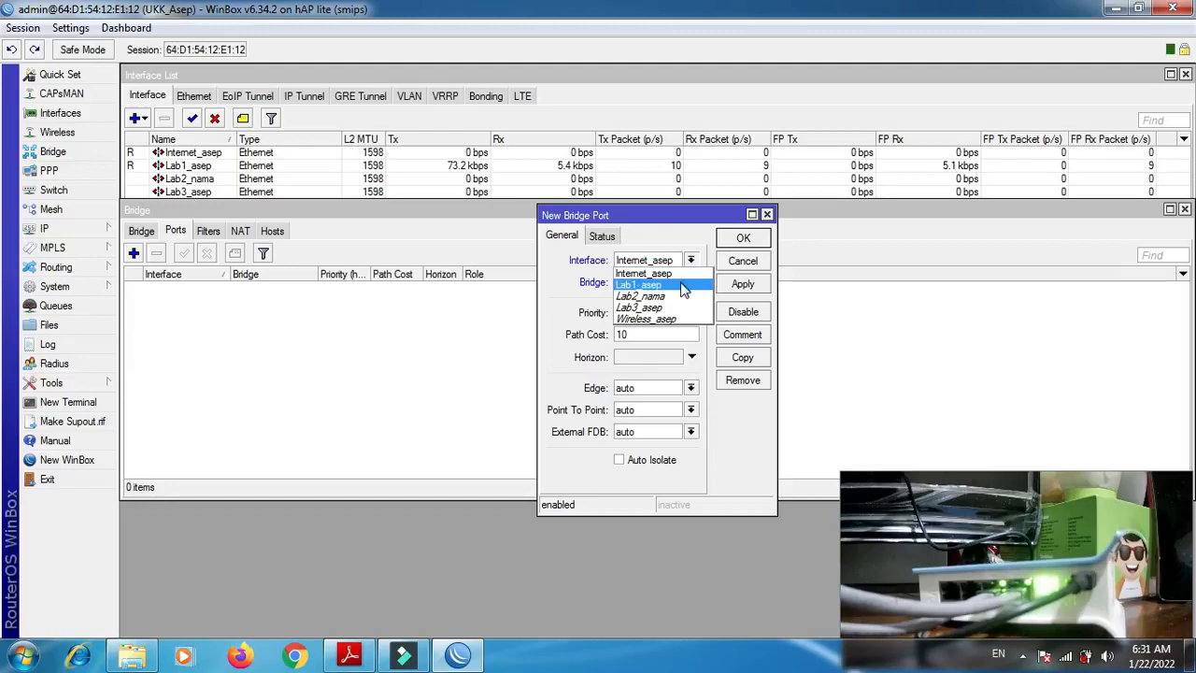
{"action": "left_click", "coordinate": [682, 286]}
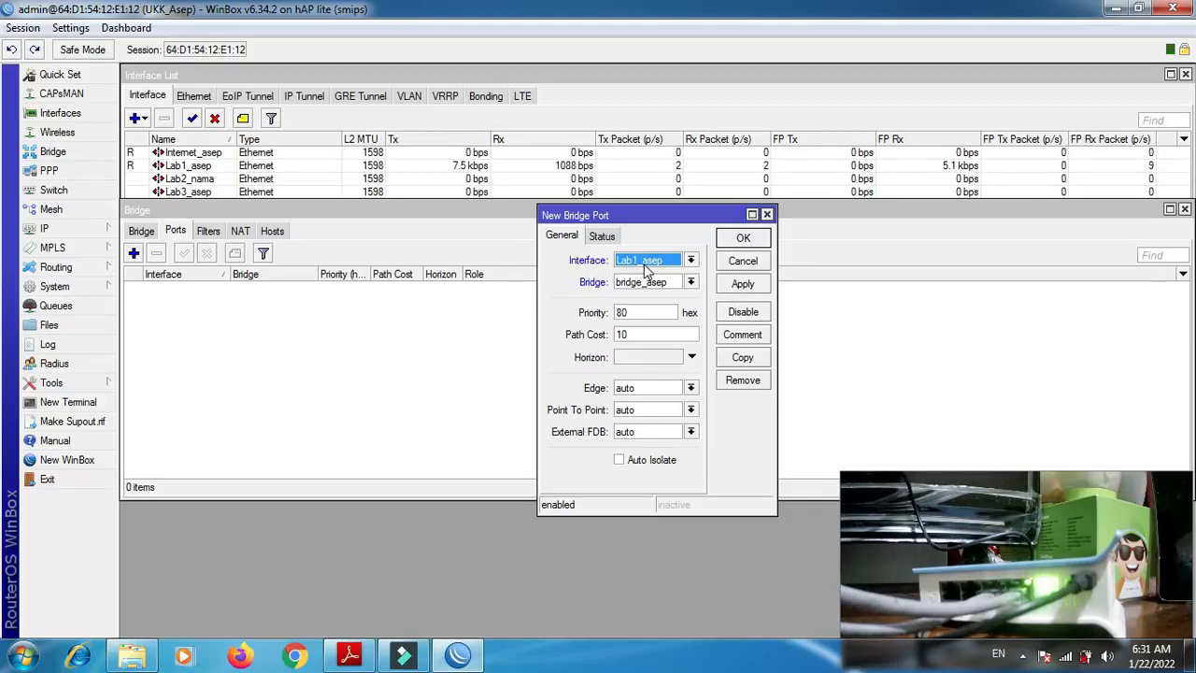
{"action": "left_click", "coordinate": [753, 284]}
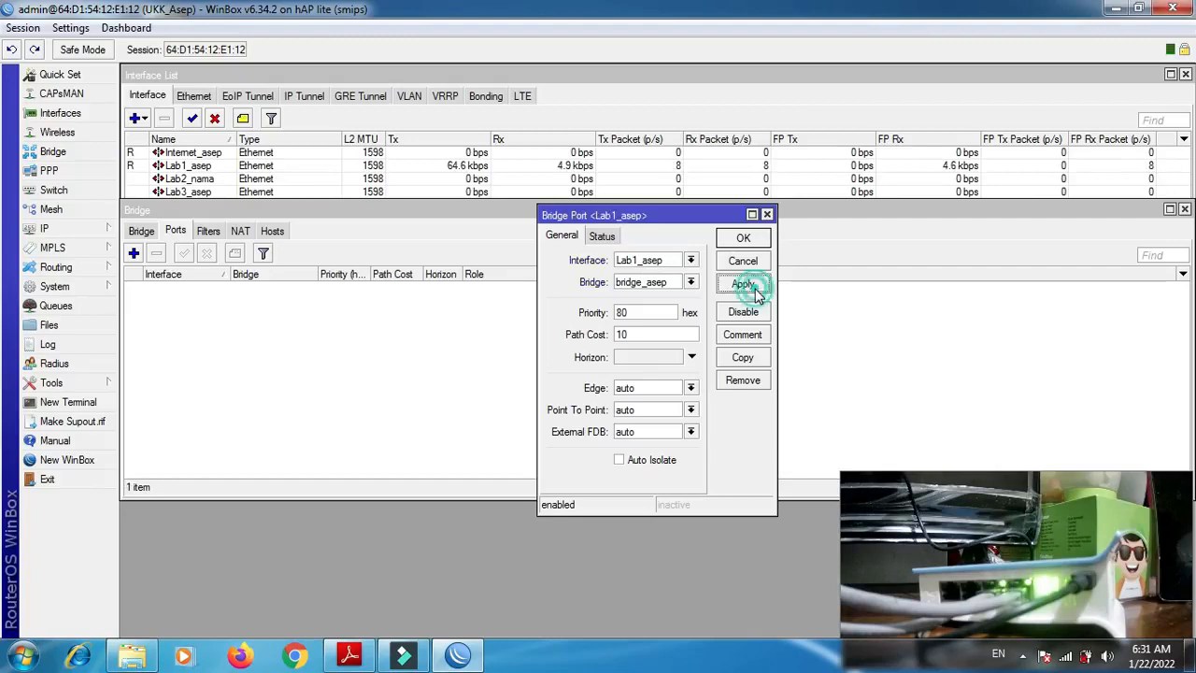
- Save the Lab1_ bridge port and add the Lab2_nama interface as another port of the bridge
{"action": "left_click", "coordinate": [744, 239]}
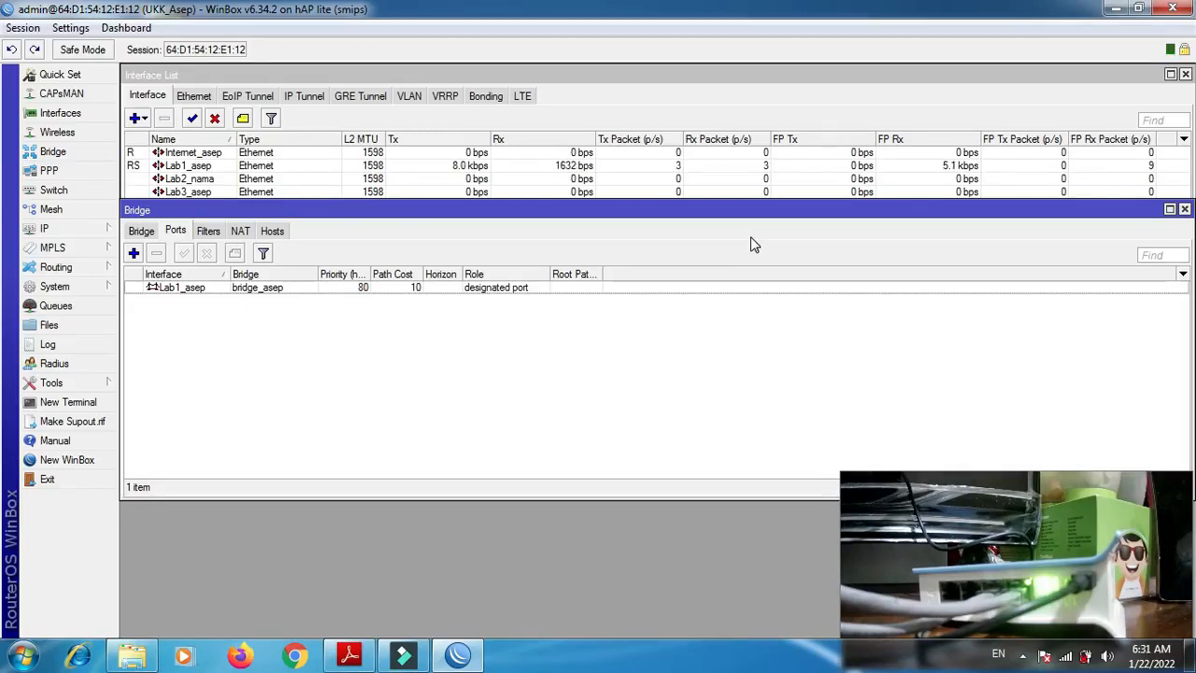
{"action": "left_click", "coordinate": [135, 254]}
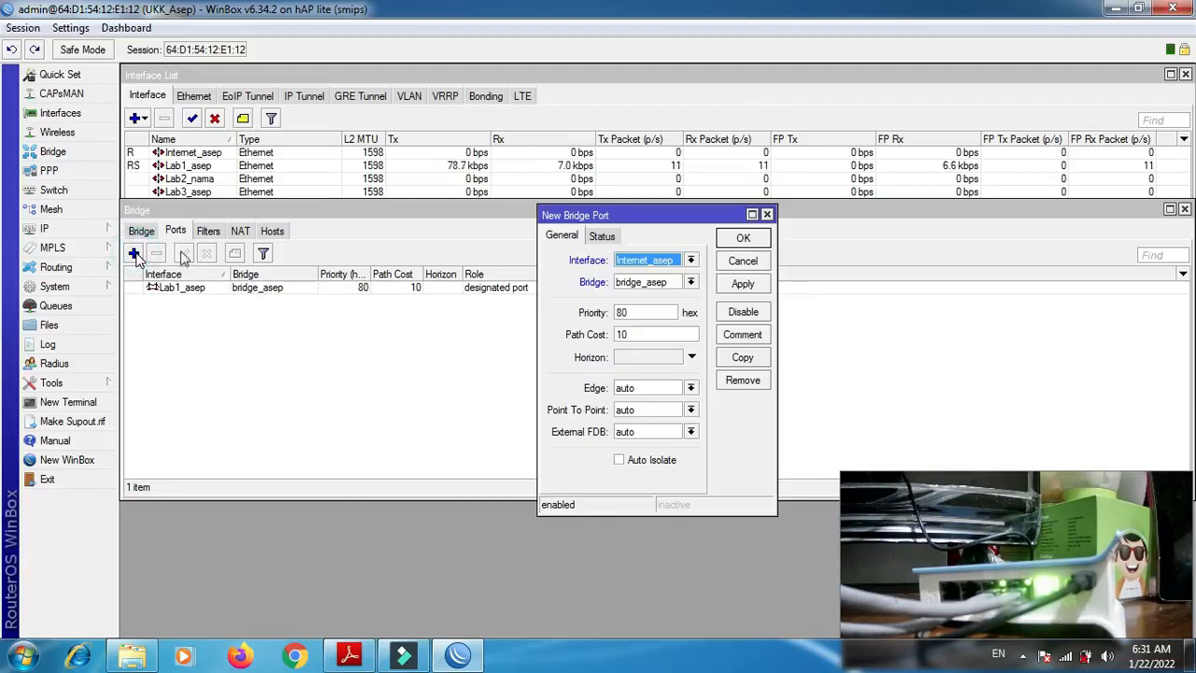
{"action": "left_click", "coordinate": [669, 260]}
{"action": "left_click", "coordinate": [665, 296]}
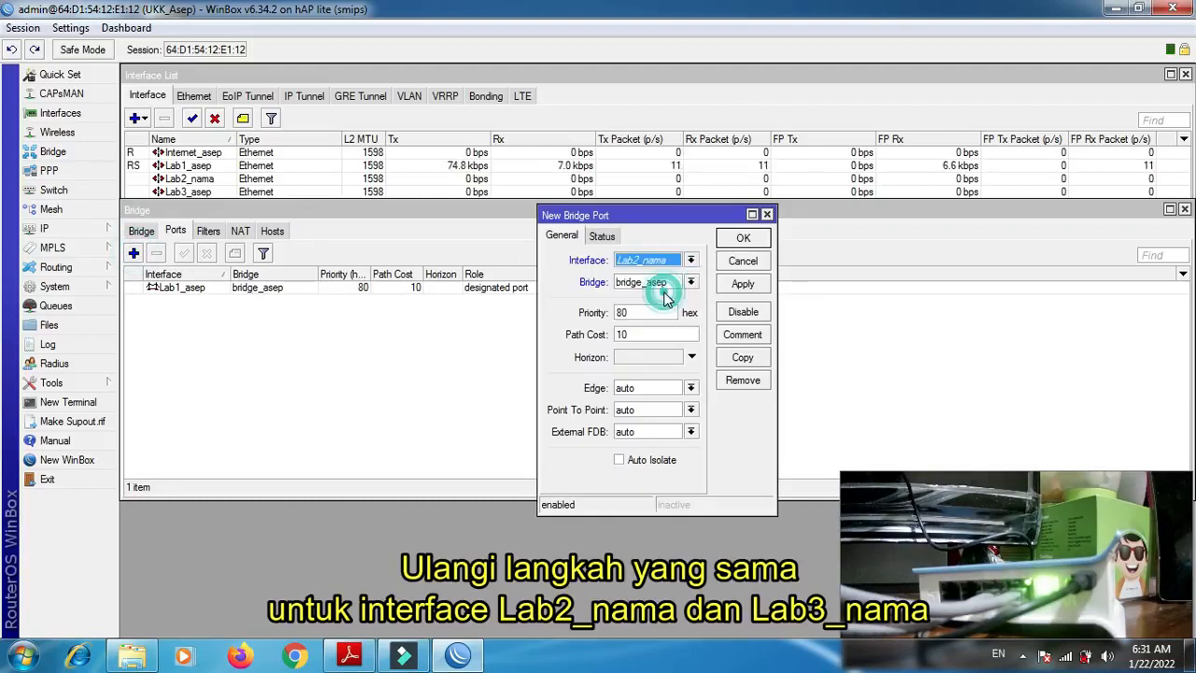
{"action": "left_click", "coordinate": [742, 282]}
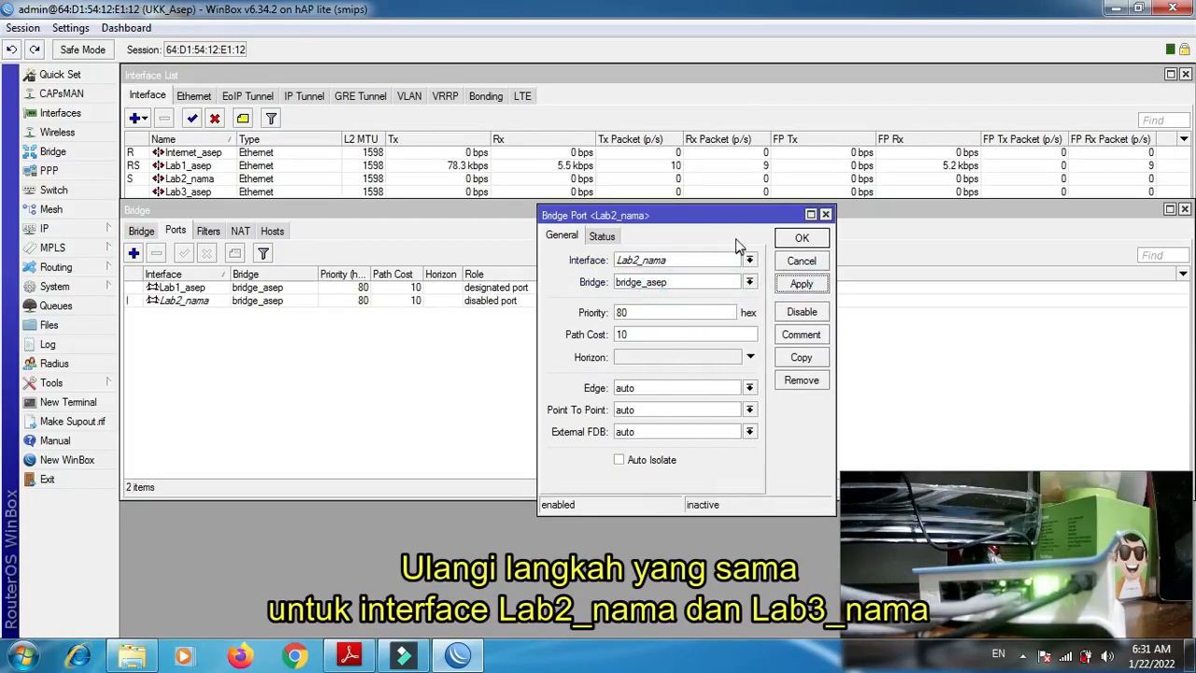
{"action": "left_click", "coordinate": [802, 238]}
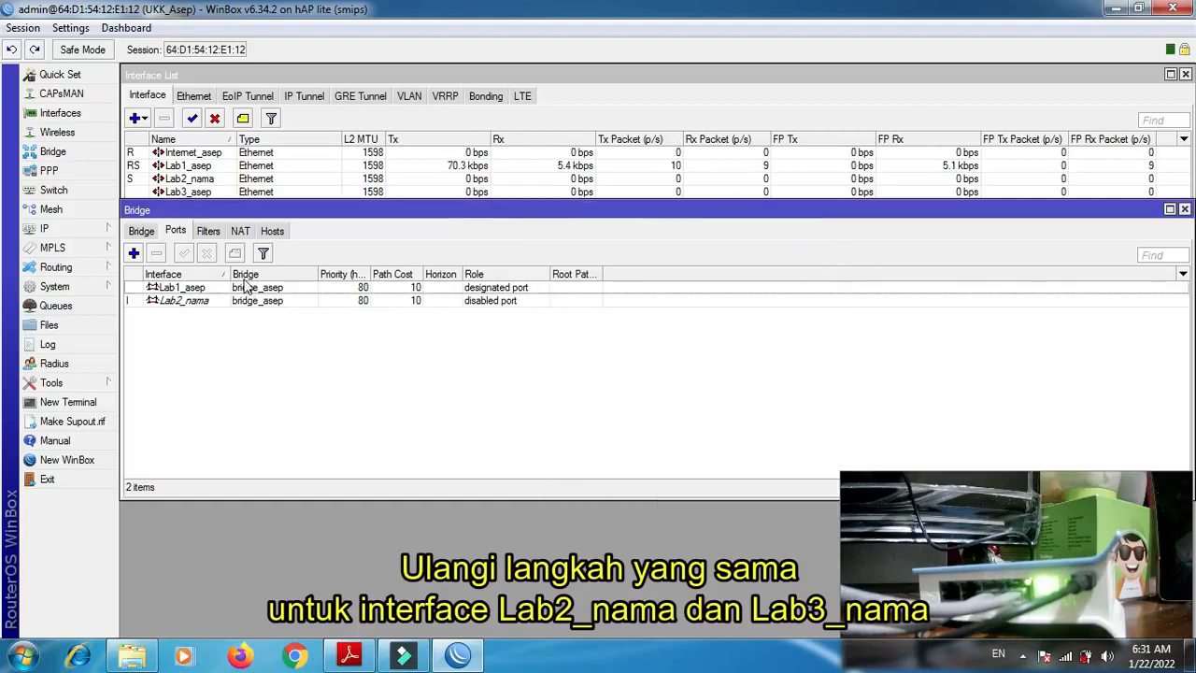
- Add the Lab3_ interface as a port of the same bridge
{"action": "left_click", "coordinate": [136, 250]}
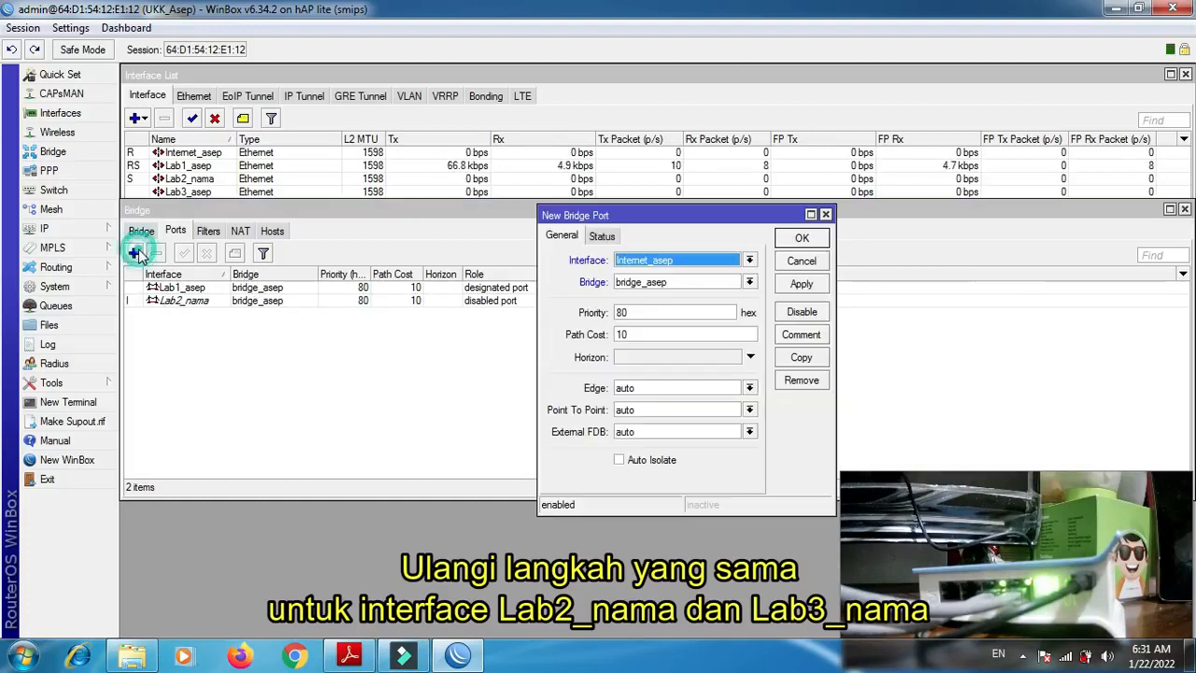
{"action": "left_click", "coordinate": [679, 269]}
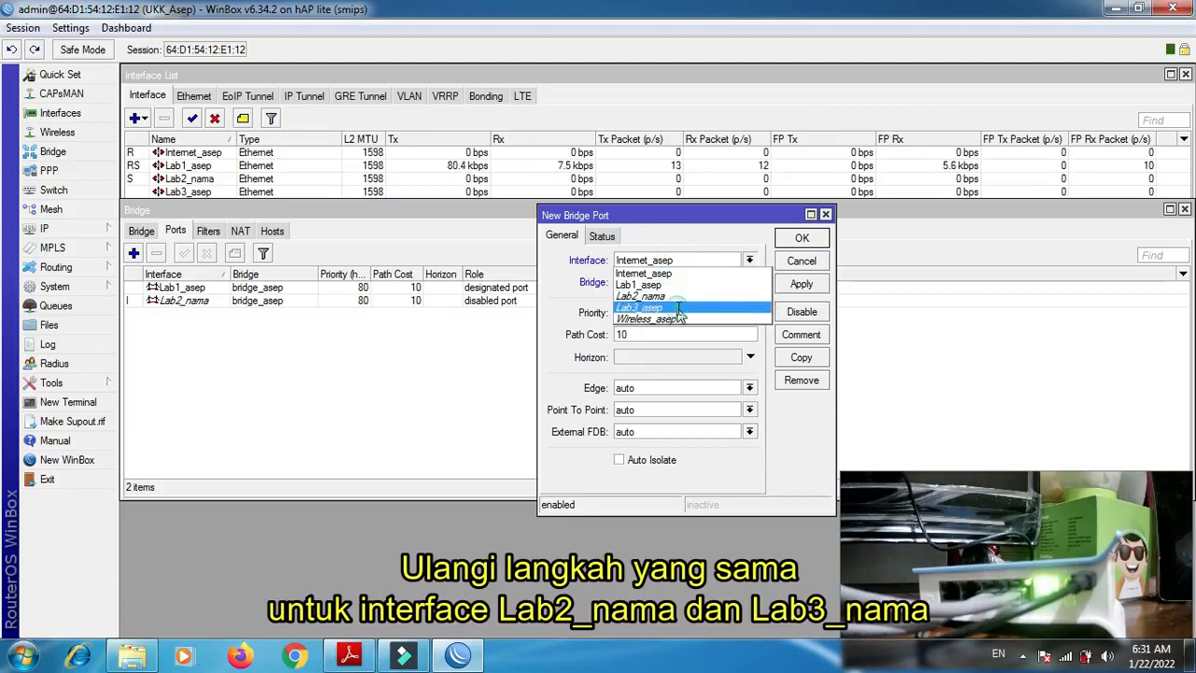
{"action": "left_click", "coordinate": [679, 307]}
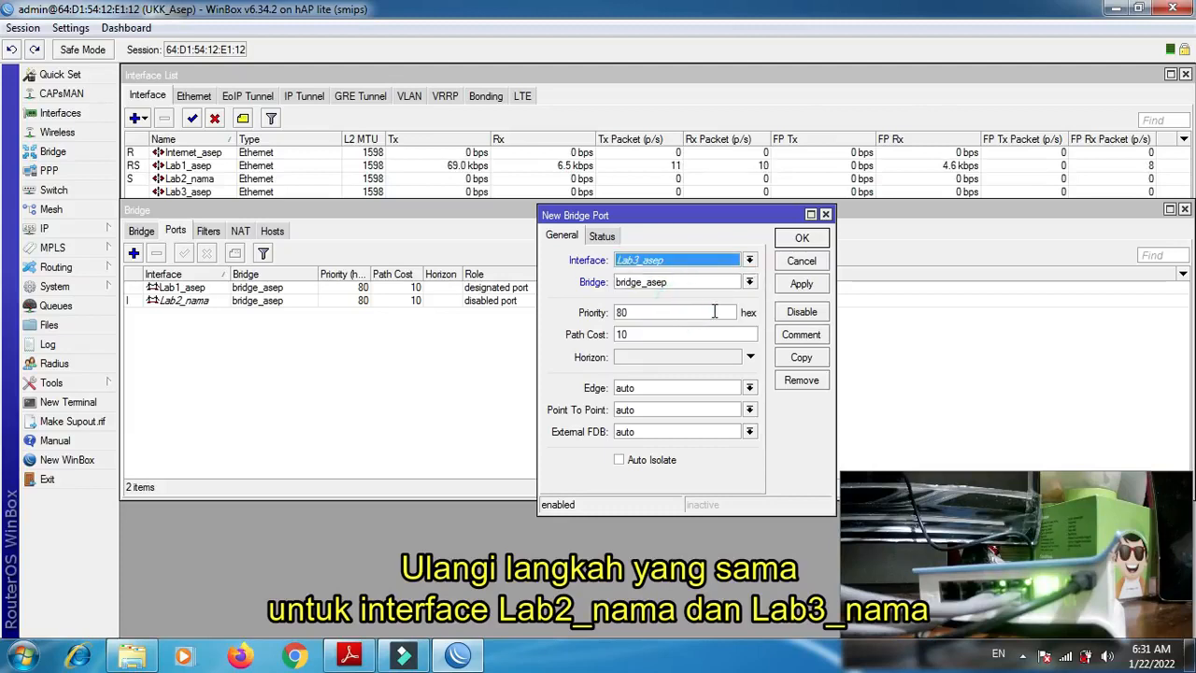
{"action": "left_click", "coordinate": [801, 283]}
{"action": "left_click", "coordinate": [798, 241]}
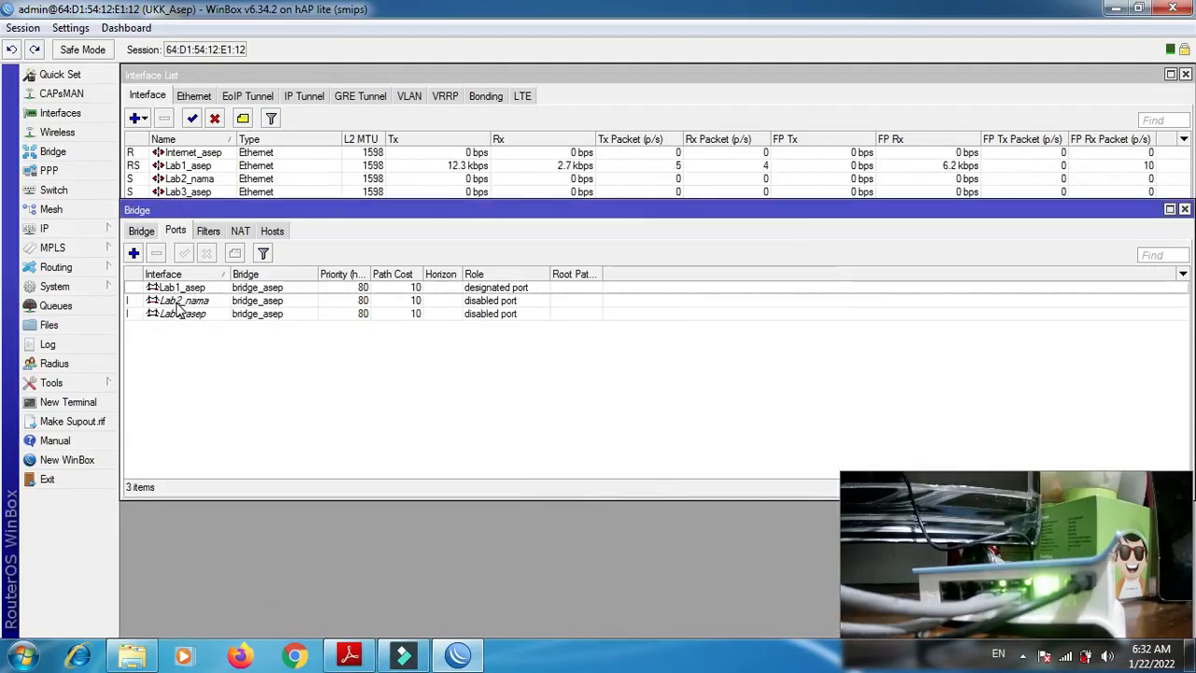
- Rename the Lab2_nama interface to Lab2_ followed by the participant's name, and move the Bridge window clear of the interface list
{"action": "left_click", "coordinate": [198, 180]}
{"action": "double_click", "coordinate": [198, 179]}
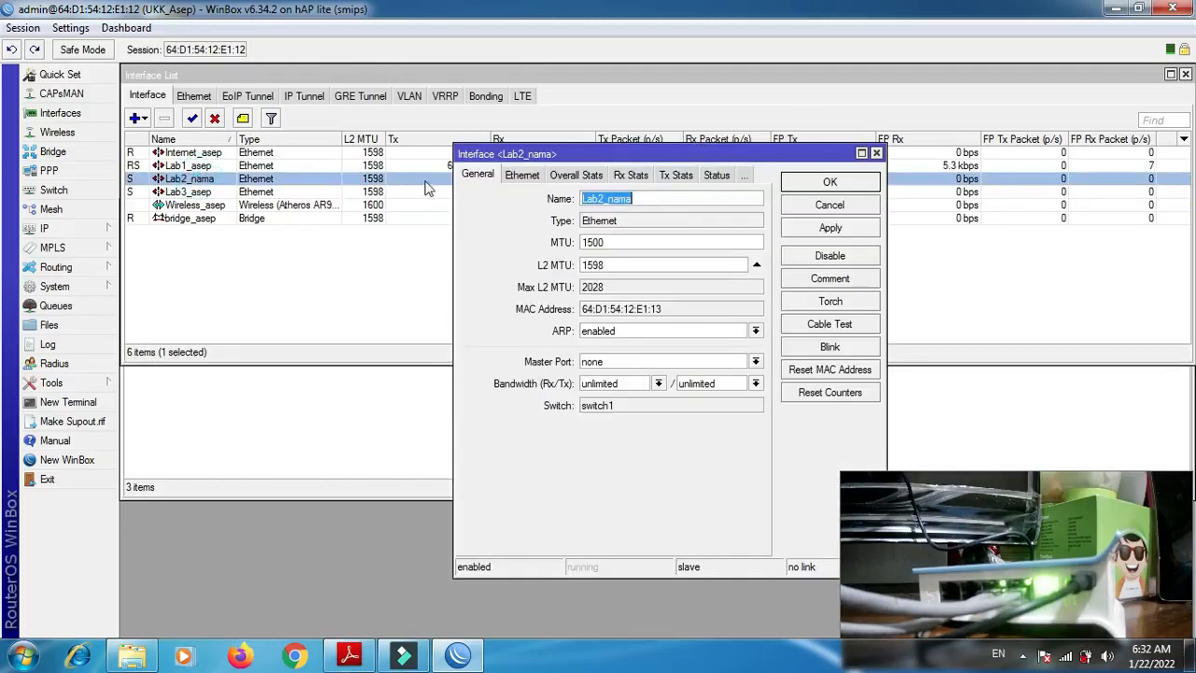
{"action": "left_click", "coordinate": [673, 202]}
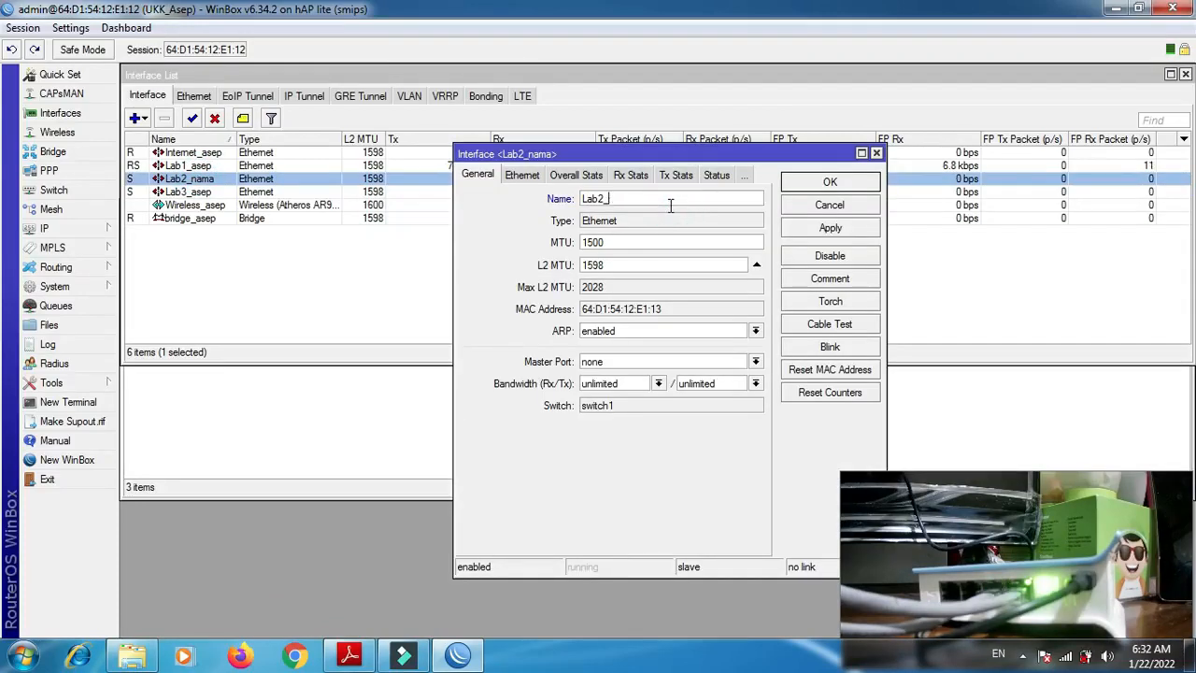
{"action": "key", "text": "Return"}
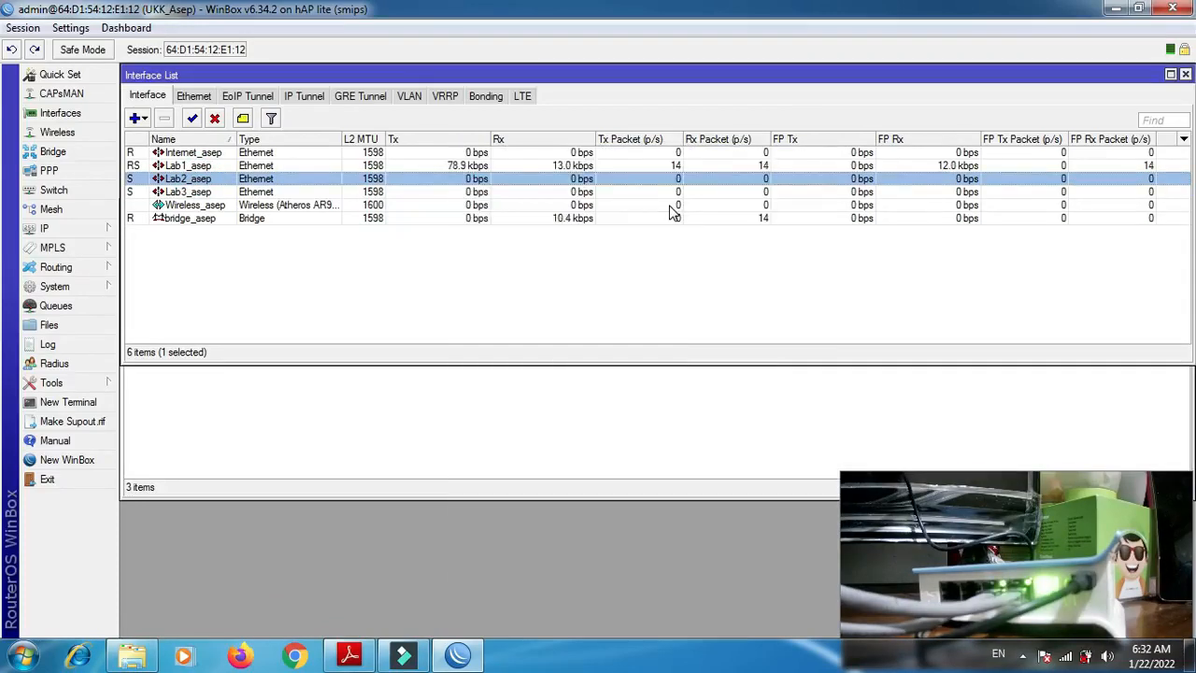
{"action": "left_click", "coordinate": [246, 413]}
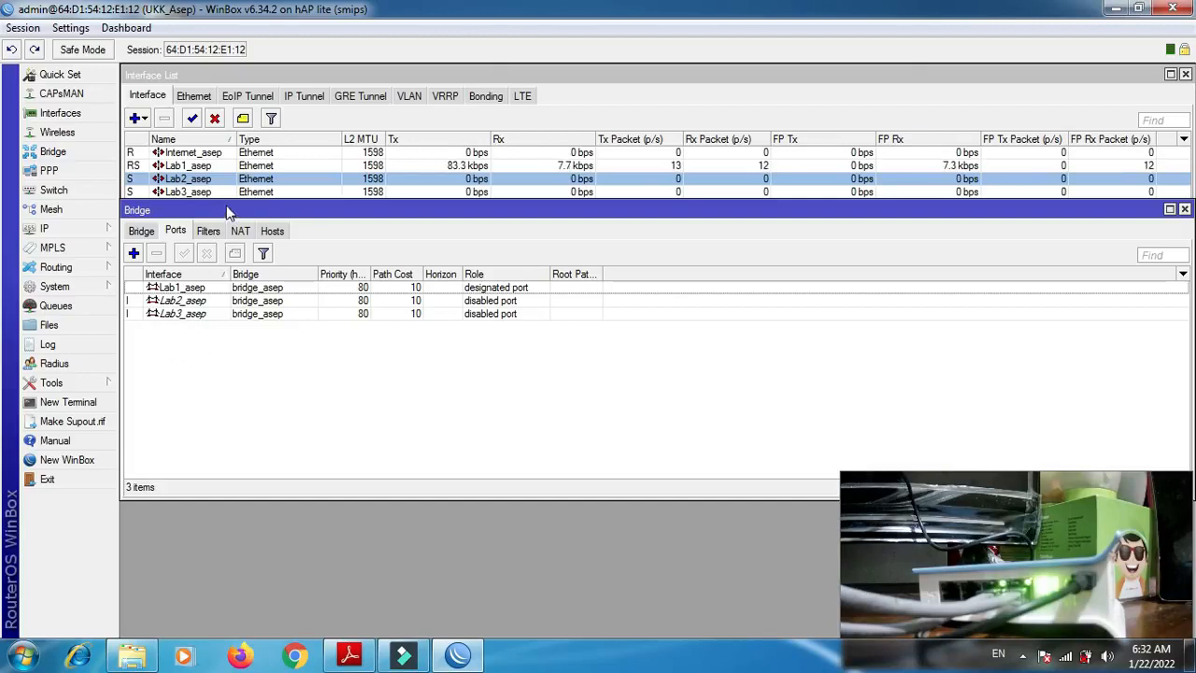
{"action": "left_click_drag", "start_coordinate": [226, 204], "coordinate": [223, 247]}
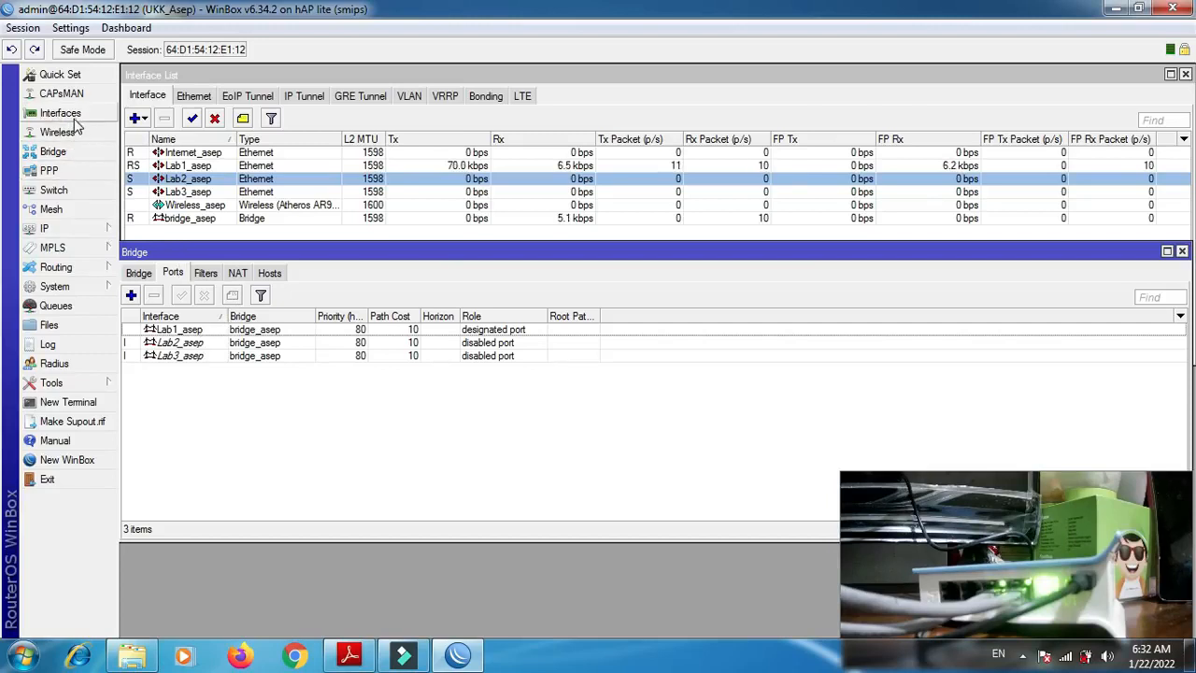
- Create a new IP address entry with address 192.150.3.1/24, checking the required addressing in P2-Soal.pdf
{"action": "left_click", "coordinate": [84, 228]}
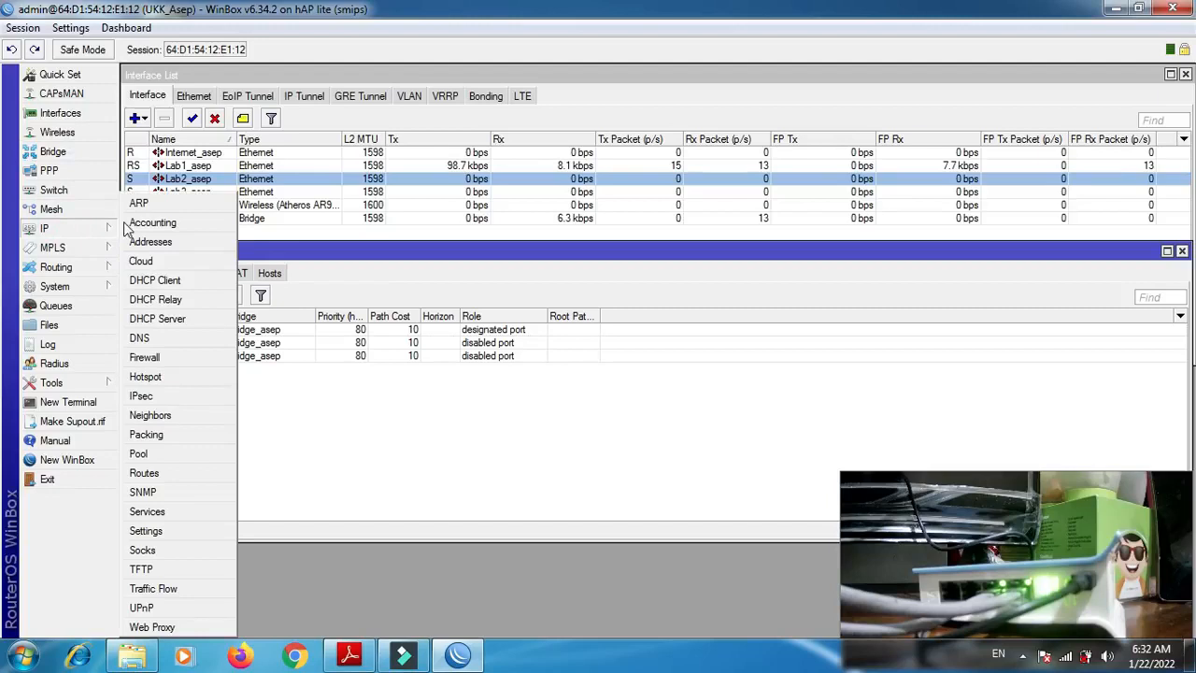
{"action": "left_click", "coordinate": [193, 241]}
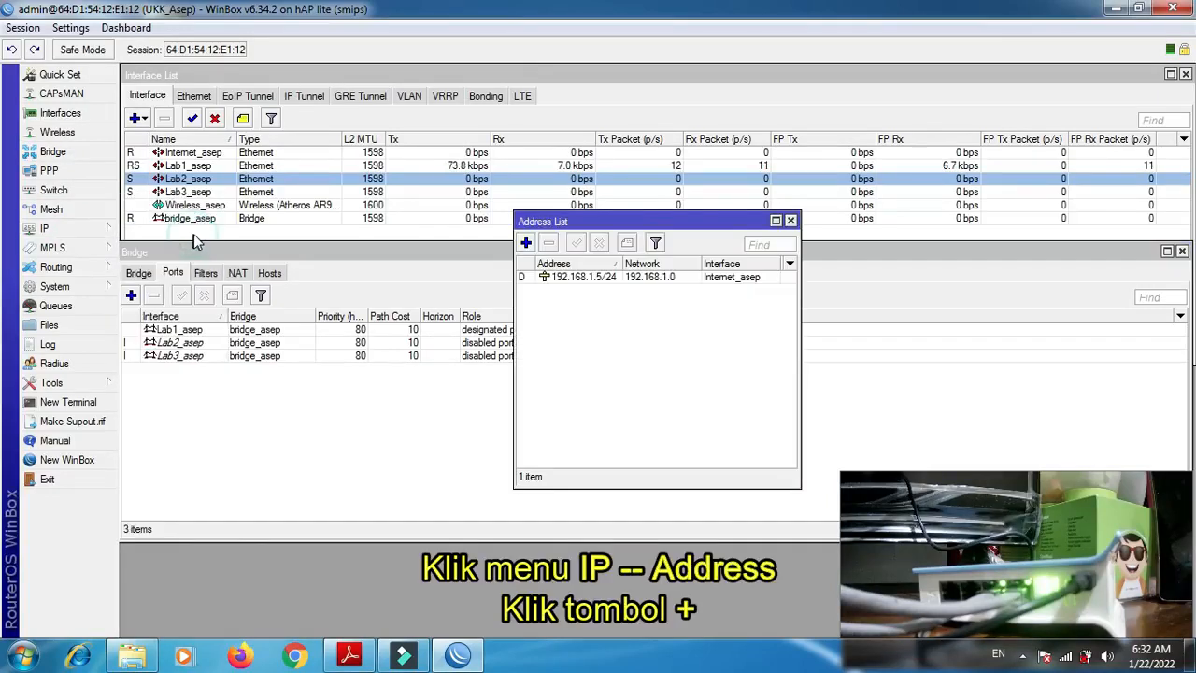
{"action": "left_click", "coordinate": [526, 244]}
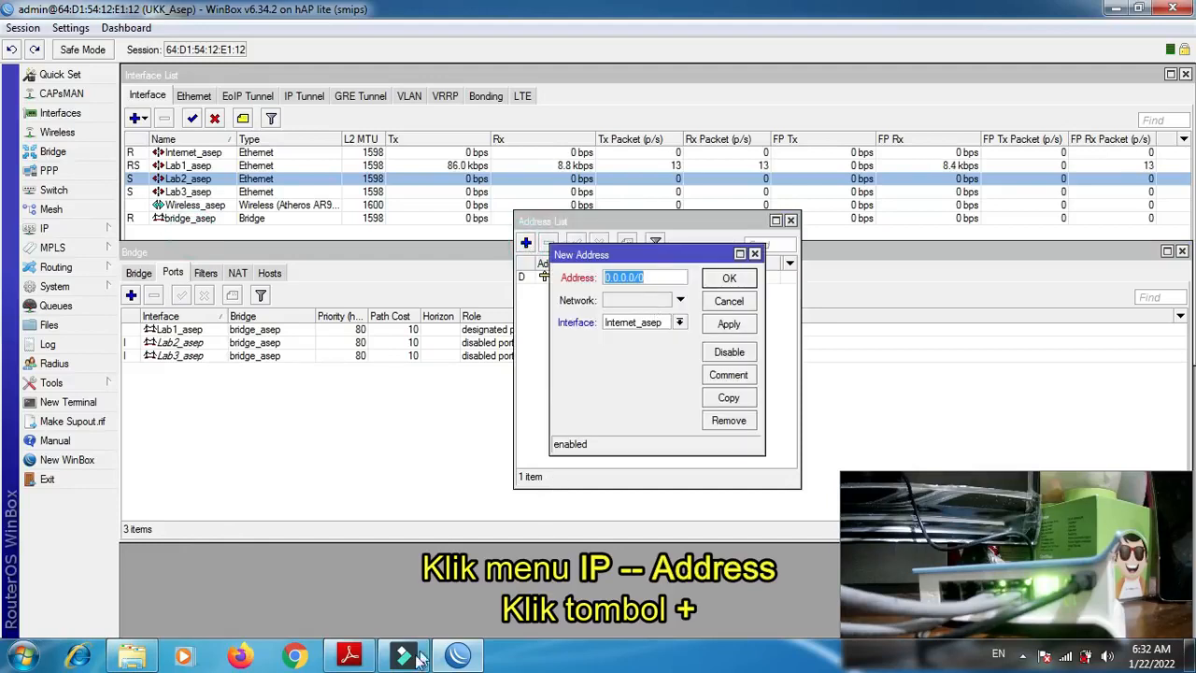
{"action": "left_click", "coordinate": [347, 657]}
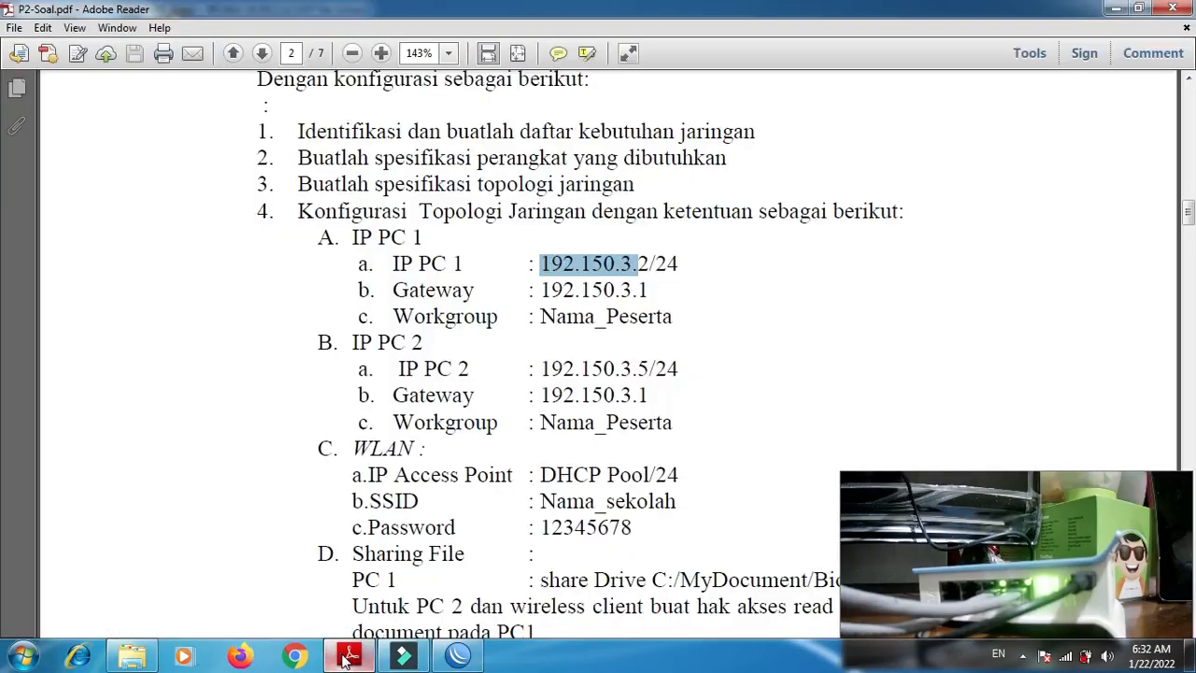
{"action": "left_click", "coordinate": [348, 657]}
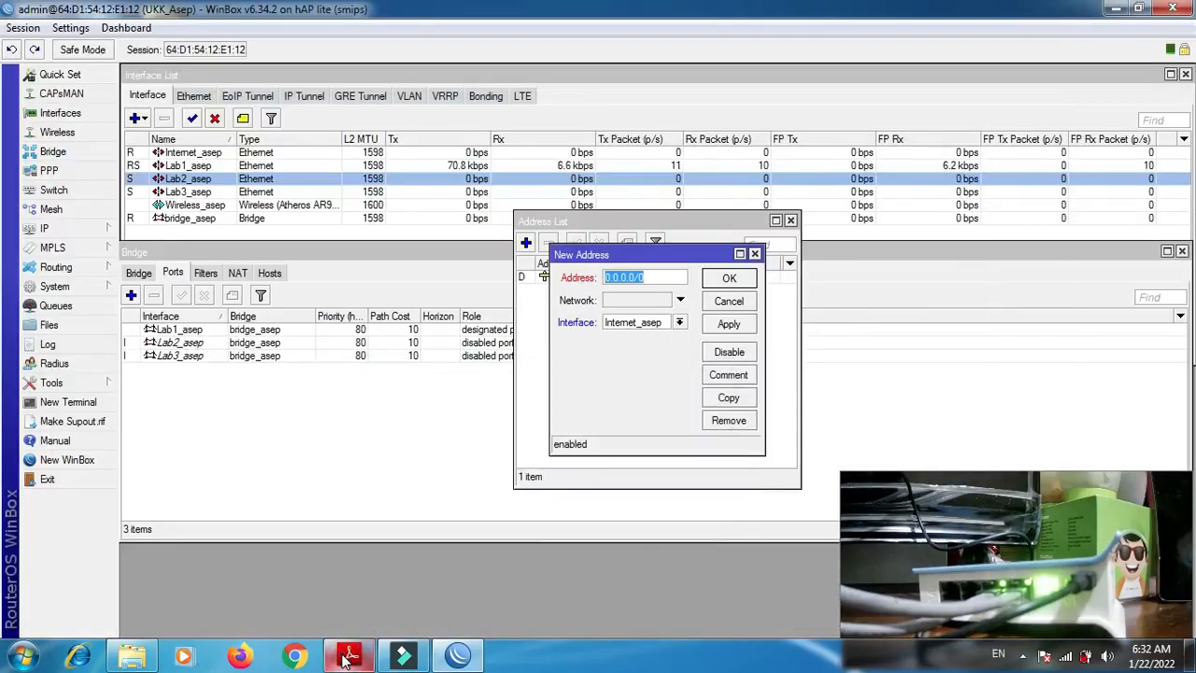
{"action": "type", "text": "192.1"}
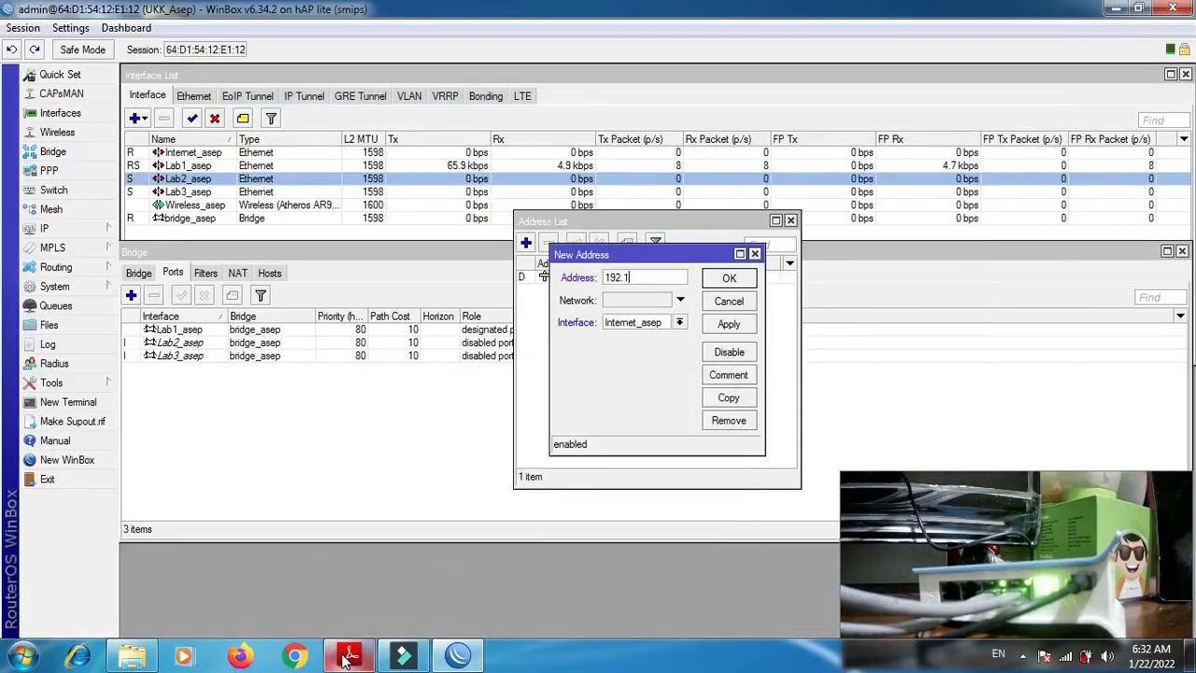
{"action": "type", "text": "50.3"}
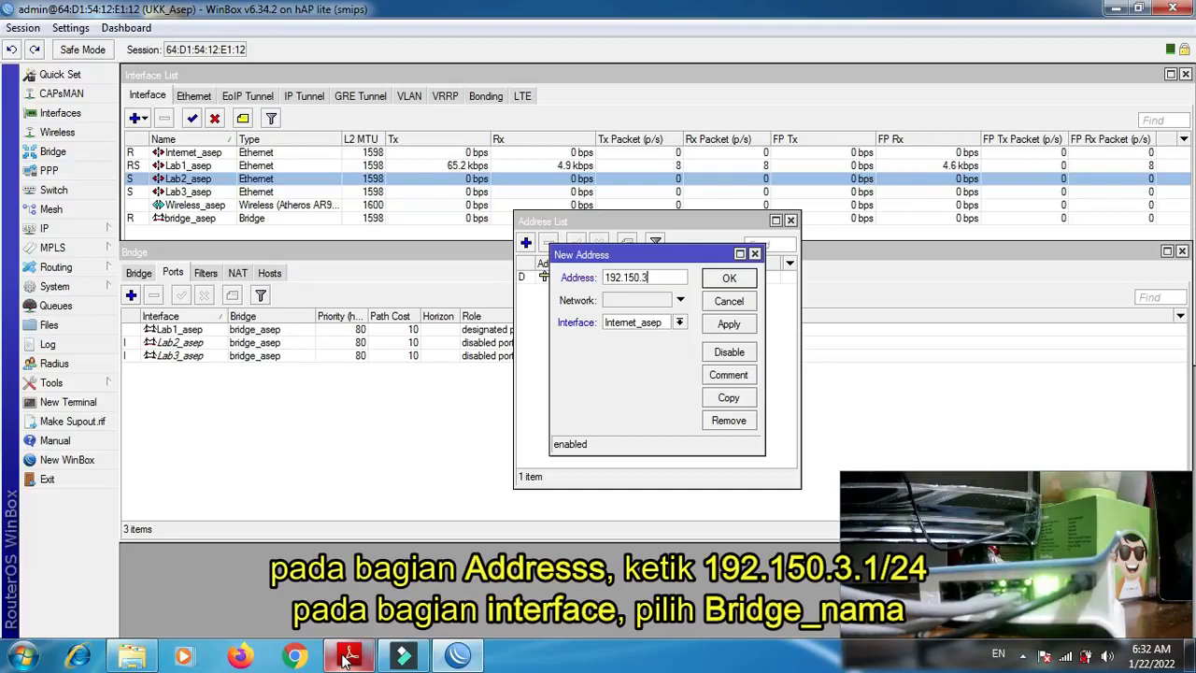
{"action": "type", "text": ".1/24"}
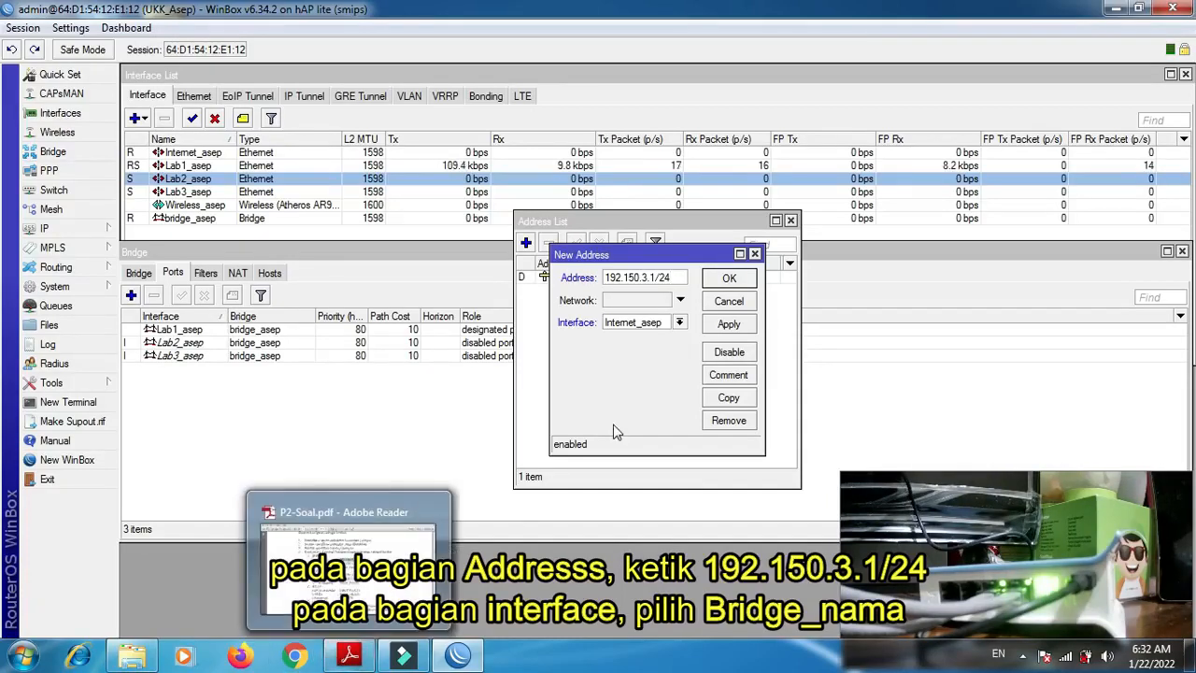
{"action": "double_click", "coordinate": [643, 277]}
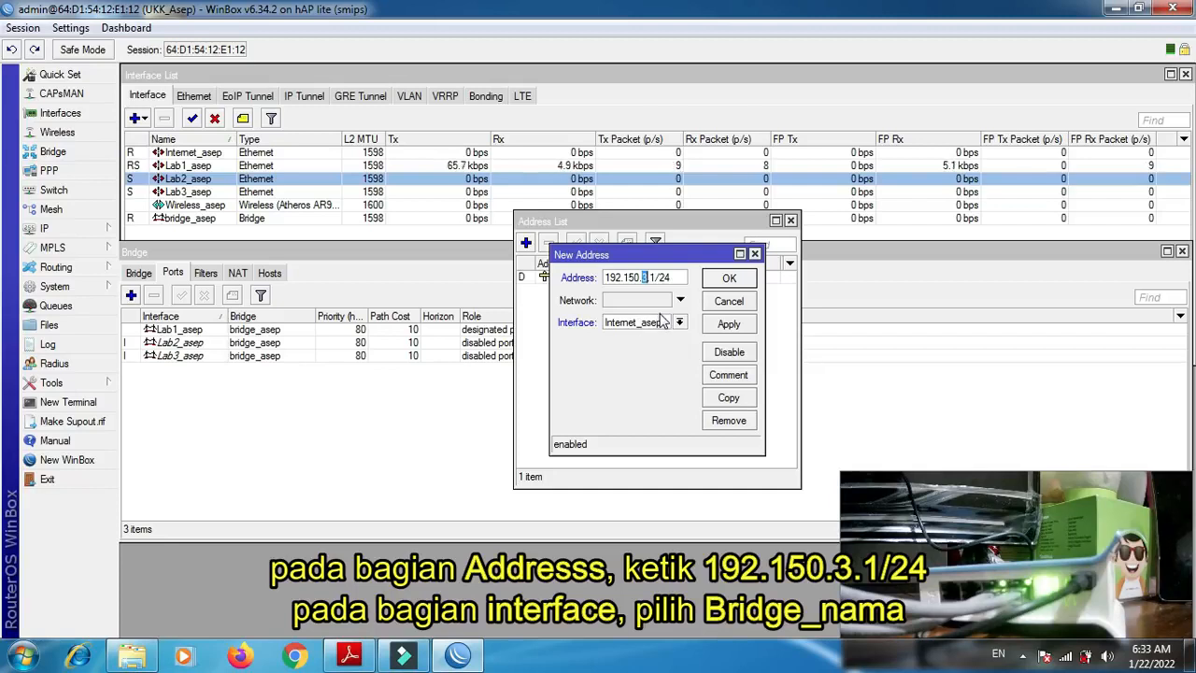
- Assign the new IP address to the bridge interface, save it and close the address list
{"action": "left_click", "coordinate": [680, 323]}
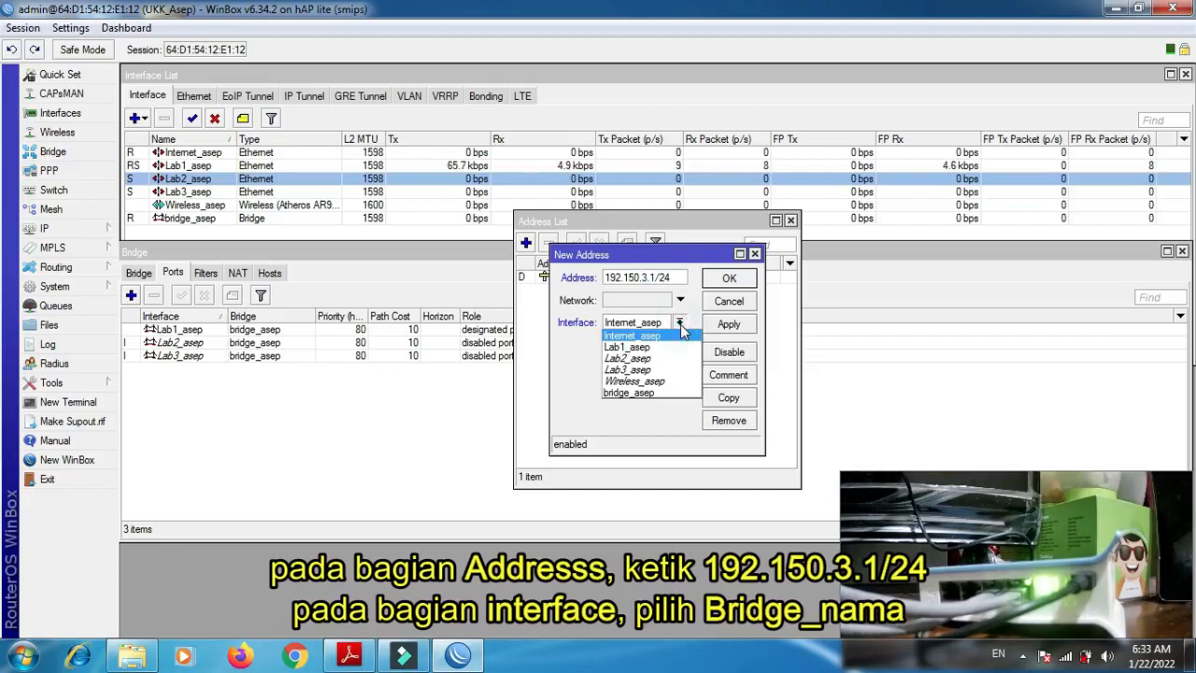
{"action": "left_click", "coordinate": [665, 393]}
{"action": "left_click", "coordinate": [728, 326]}
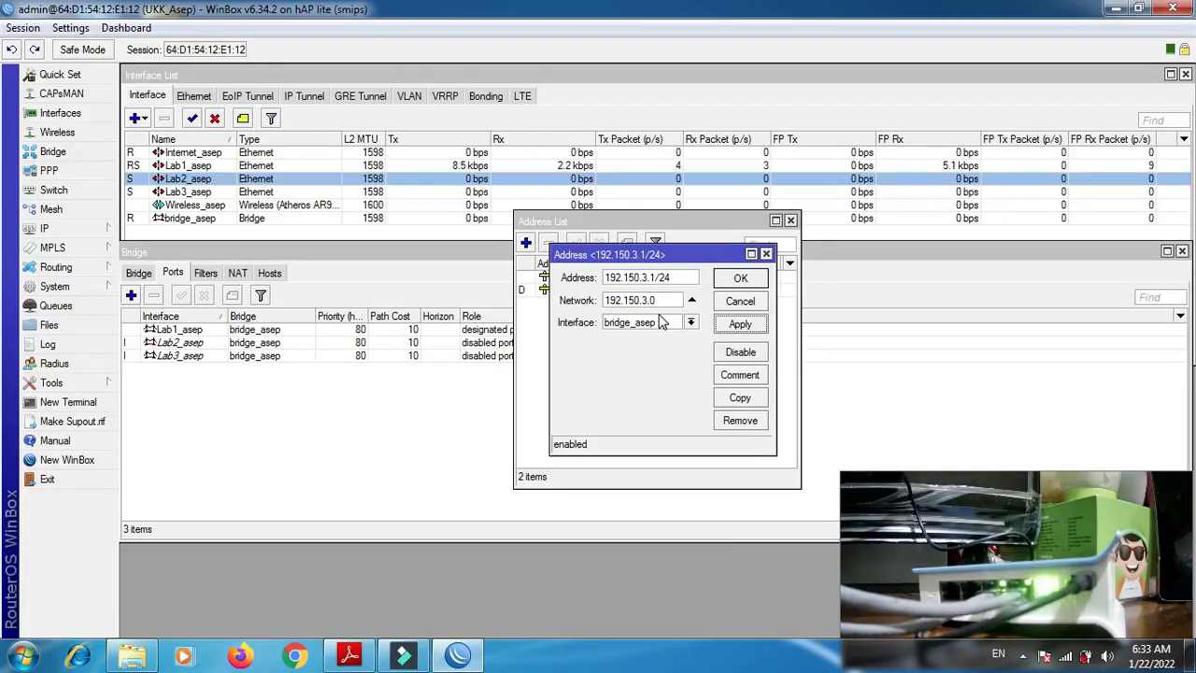
{"action": "left_click", "coordinate": [733, 279]}
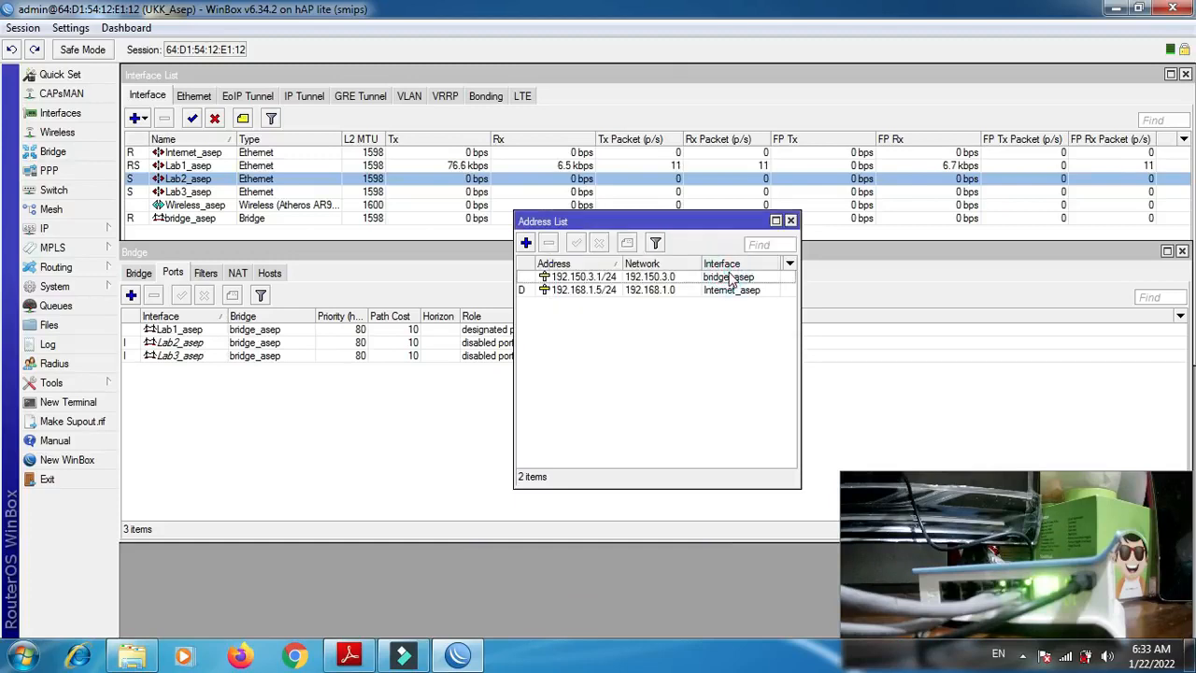
{"action": "left_click", "coordinate": [791, 221]}
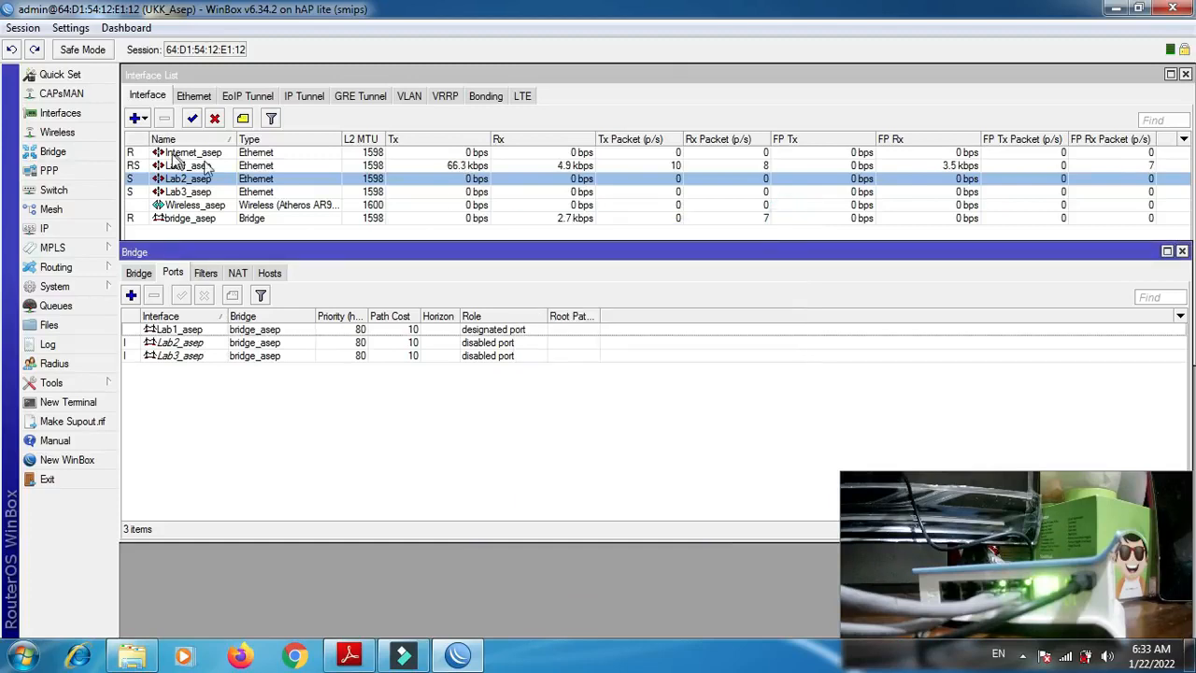
- Start DHCP Setup on the bridge interface, accepting the address space 192.150.3.0/24 and the gateway 192.150.3.1
{"action": "left_click", "coordinate": [51, 229]}
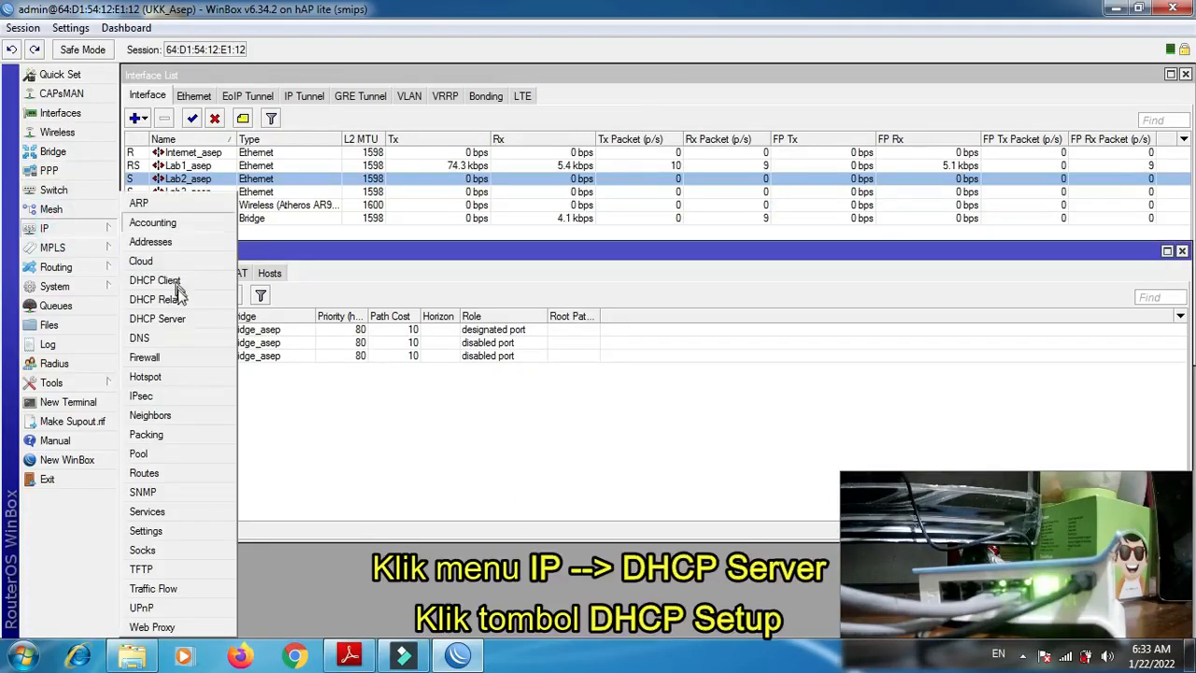
{"action": "left_click", "coordinate": [180, 317]}
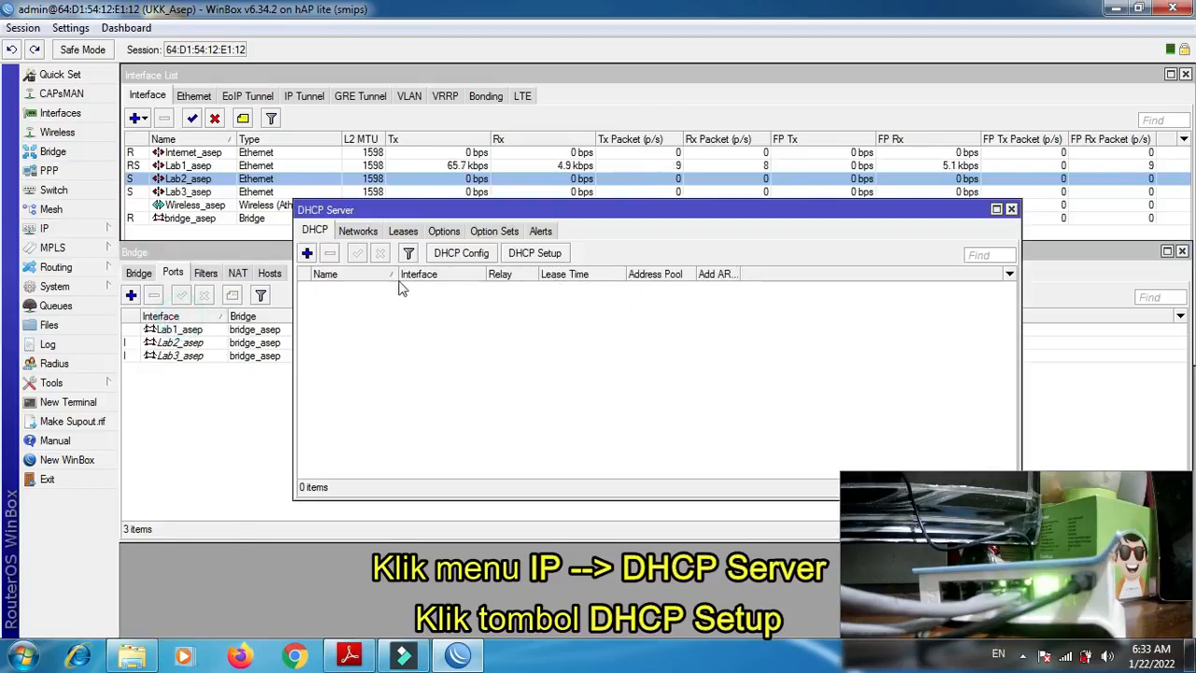
{"action": "left_click", "coordinate": [535, 253]}
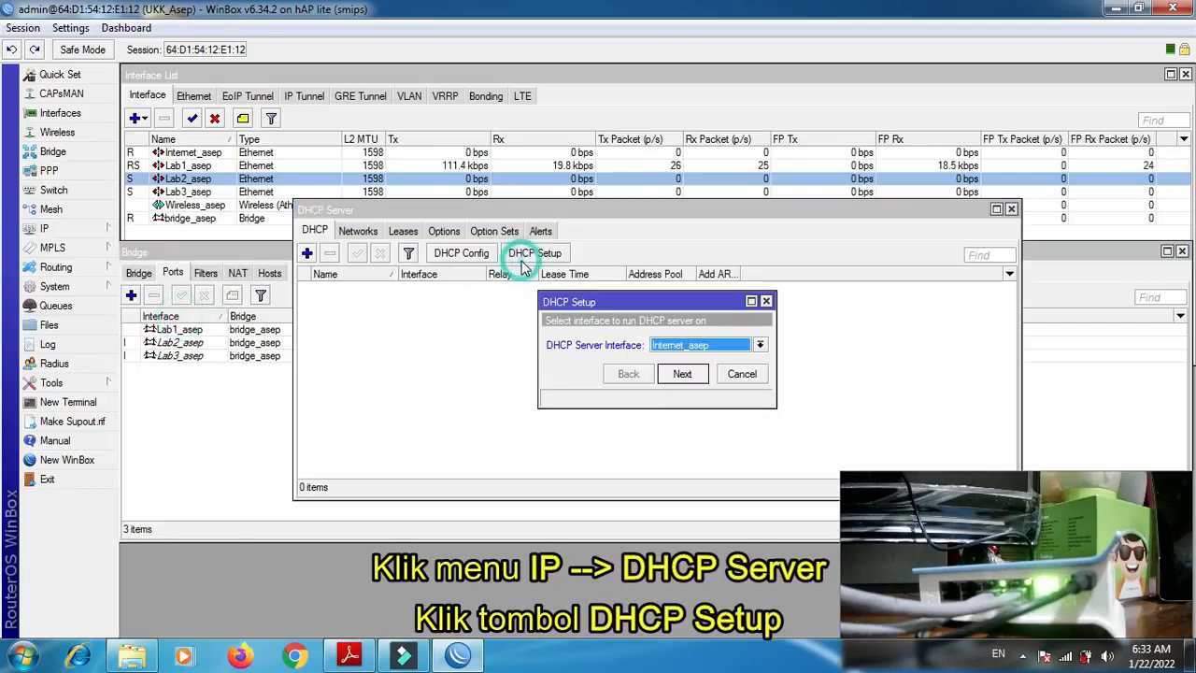
{"action": "left_click", "coordinate": [759, 346]}
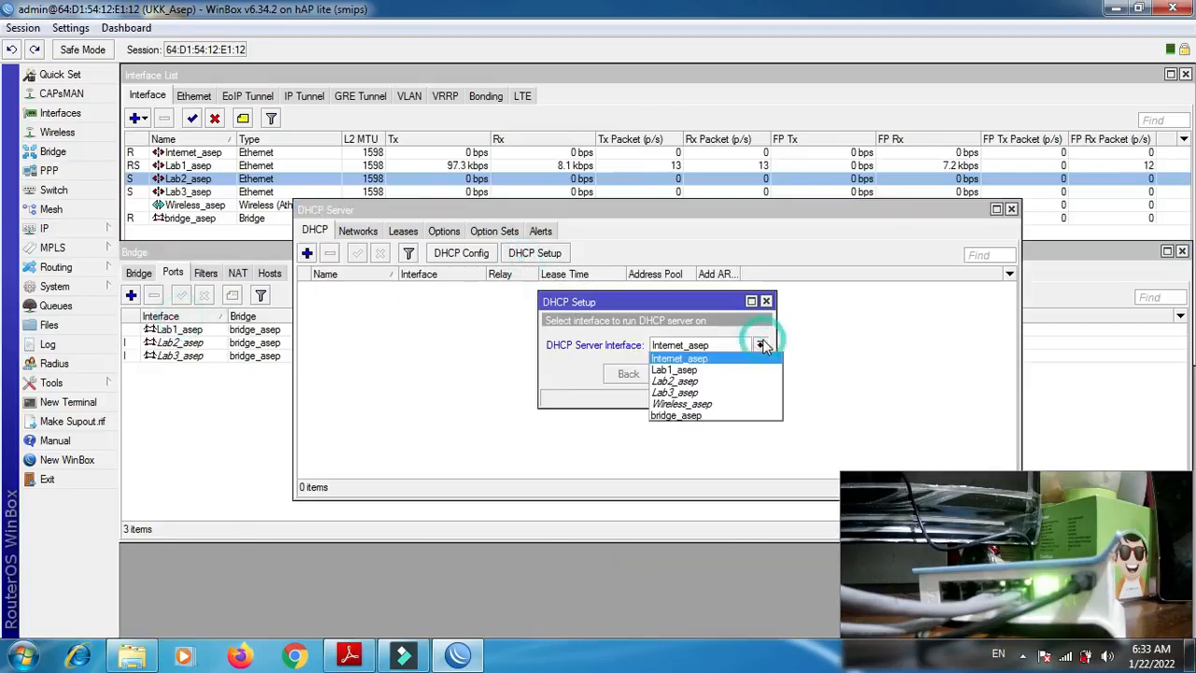
{"action": "left_click", "coordinate": [724, 416]}
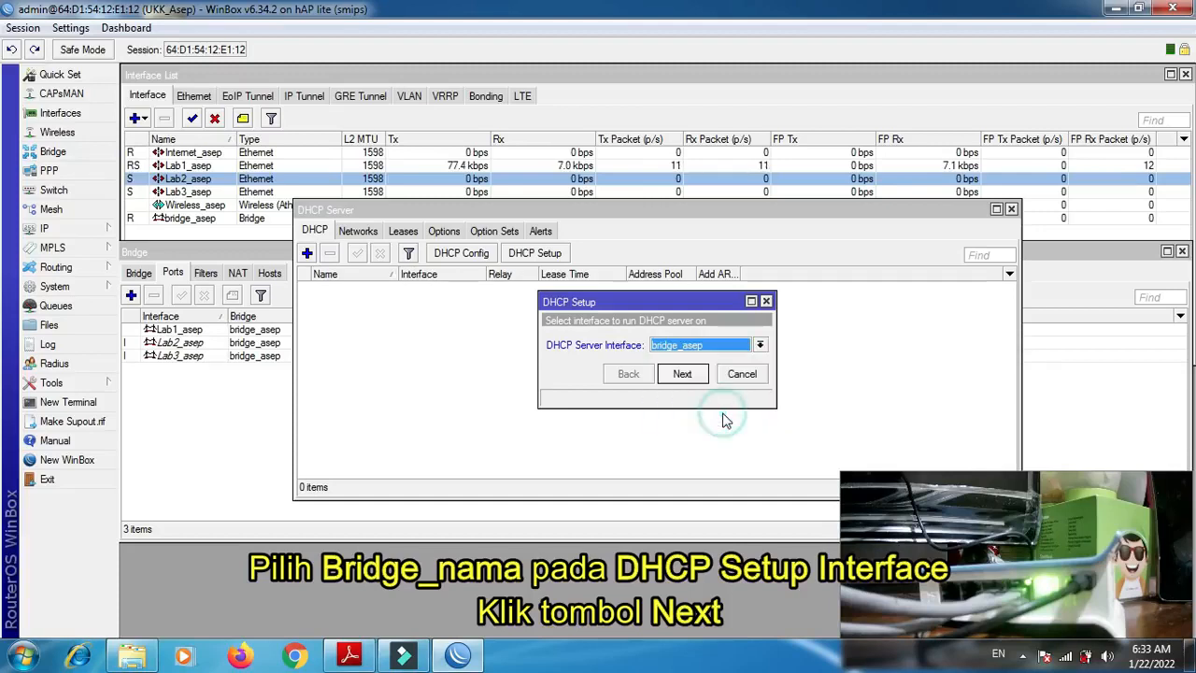
{"action": "left_click", "coordinate": [684, 378]}
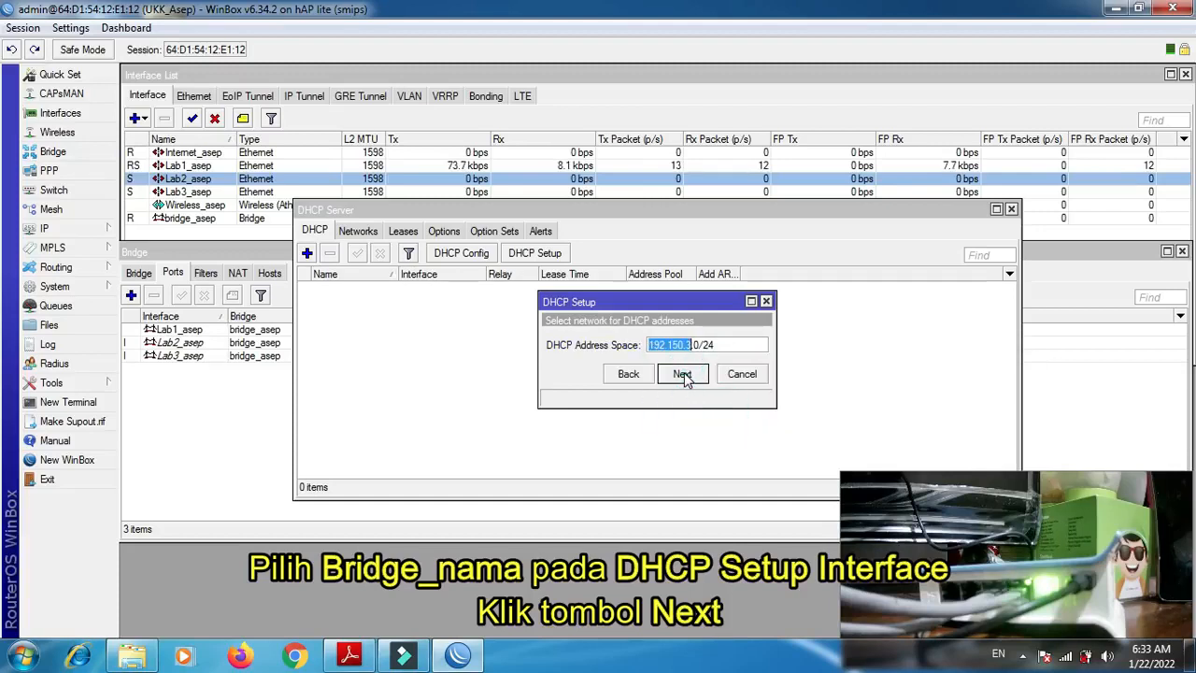
{"action": "left_click", "coordinate": [683, 374]}
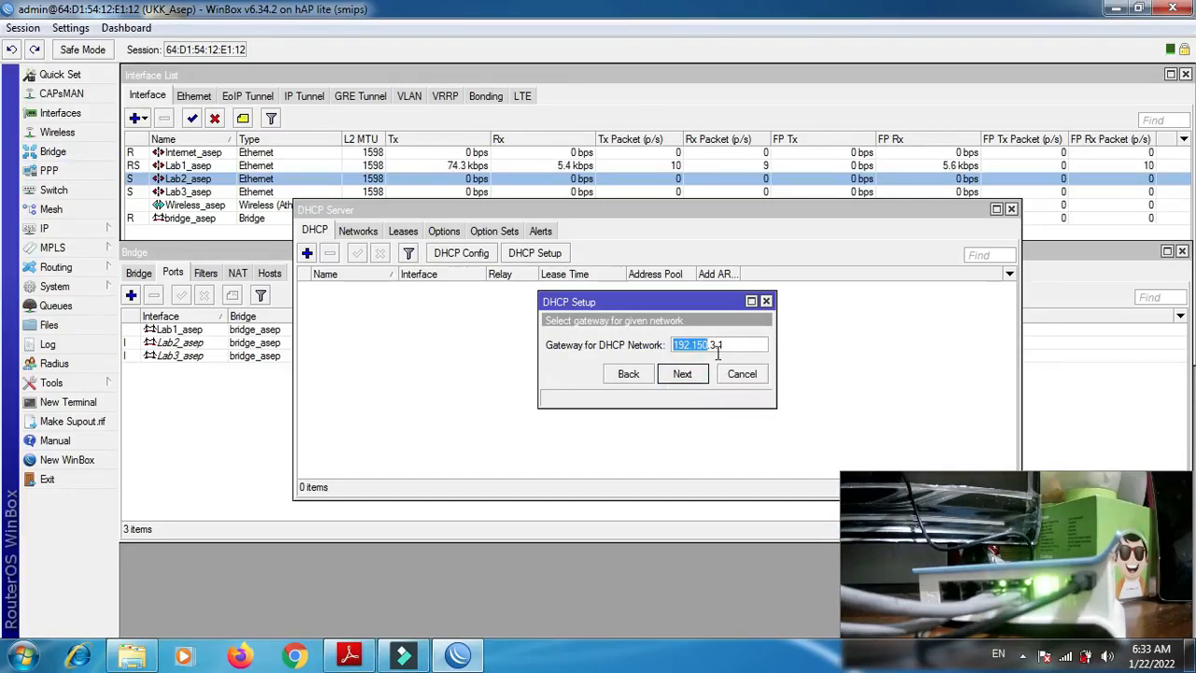
{"action": "left_click", "coordinate": [689, 374]}
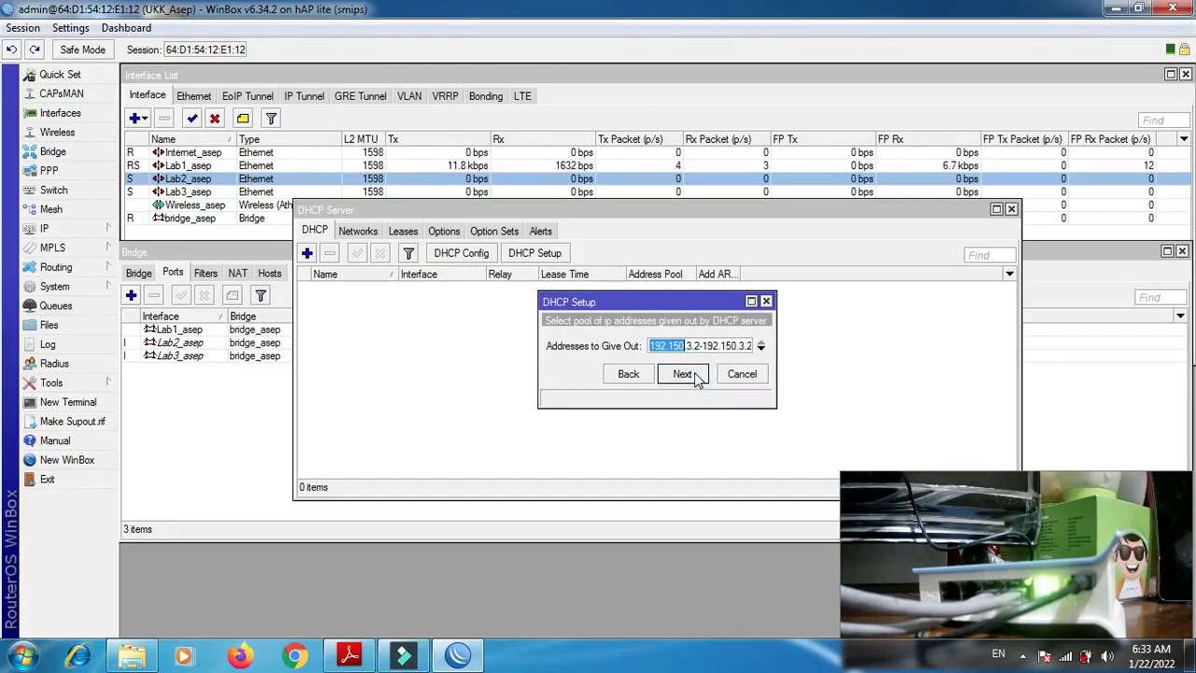
- Set the DHCP address pool to 192.150.3.6-192.150.3.254, checking the PC addresses in P2-Soal.pdf
{"action": "left_click_drag", "start_coordinate": [771, 404], "coordinate": [914, 453]}
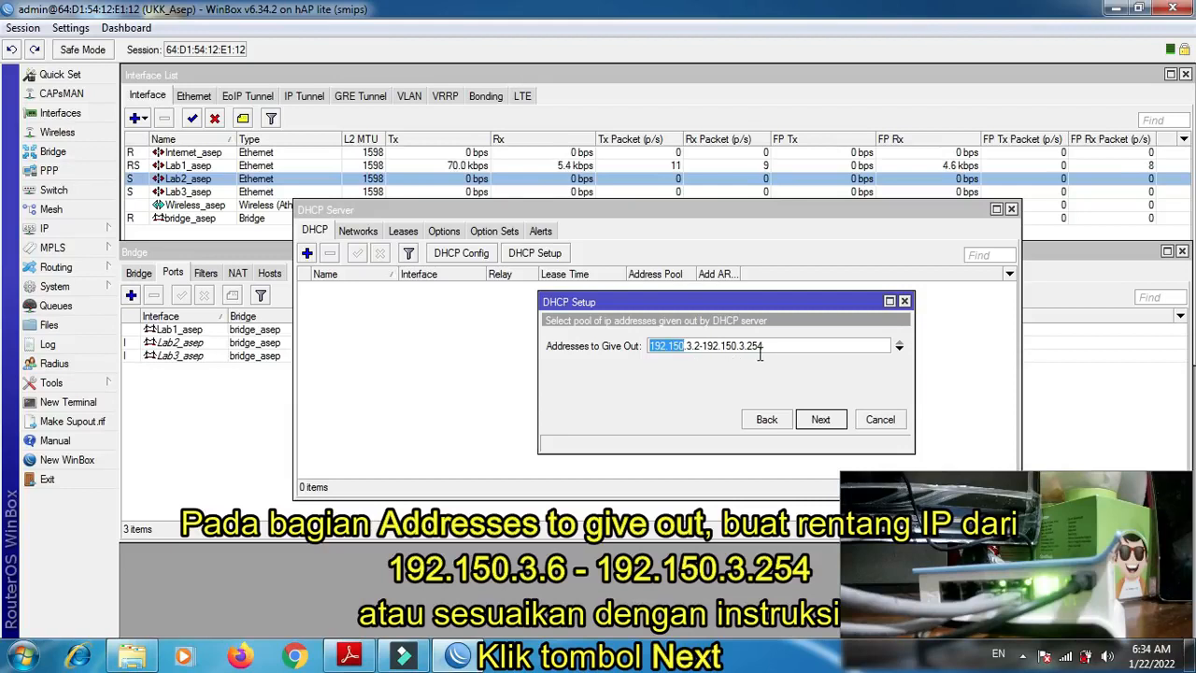
{"action": "left_click", "coordinate": [351, 656]}
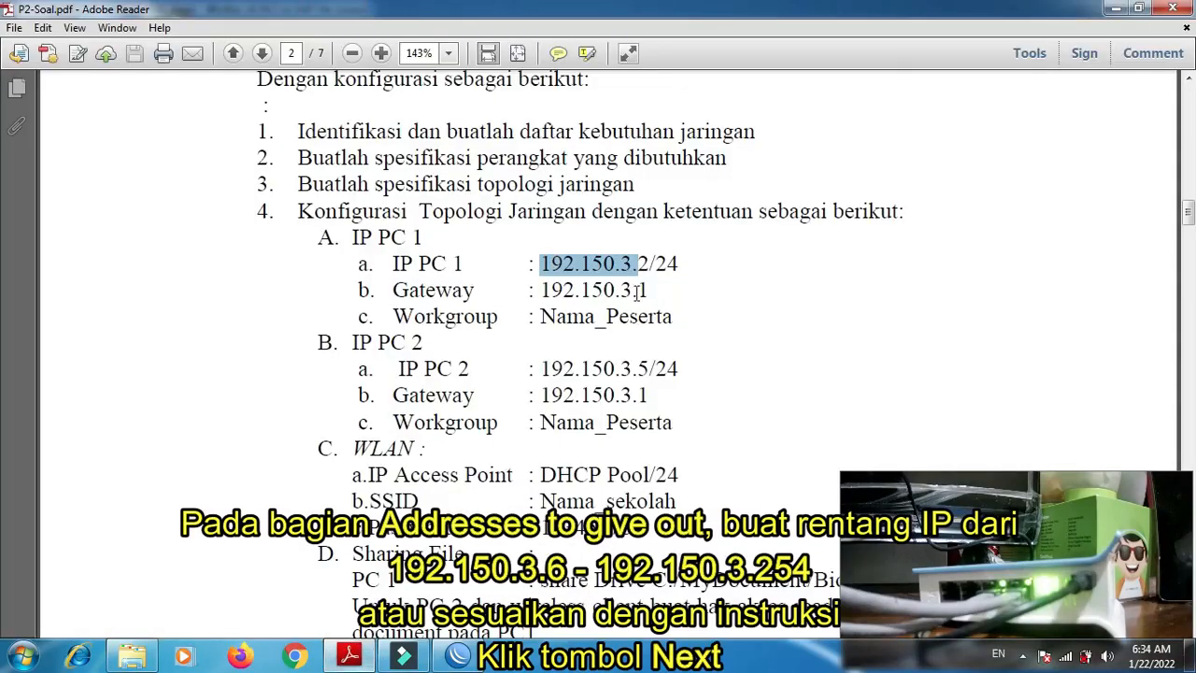
{"action": "left_click_drag", "start_coordinate": [648, 265], "coordinate": [637, 264]}
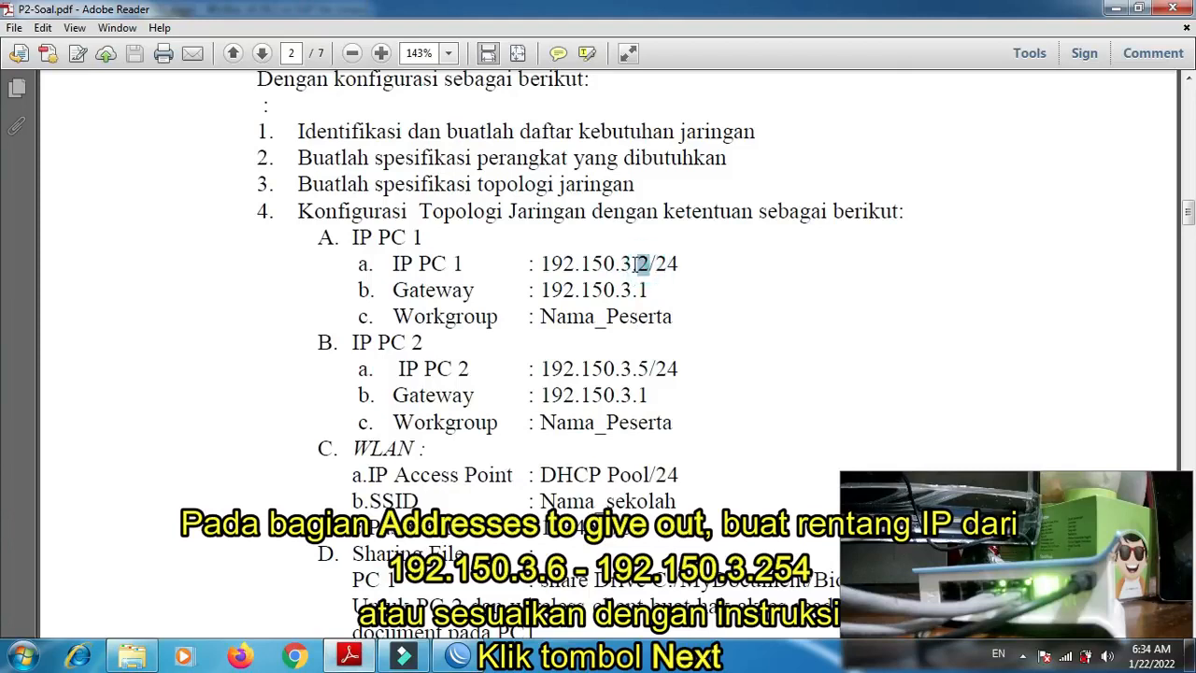
{"action": "left_click", "coordinate": [645, 367]}
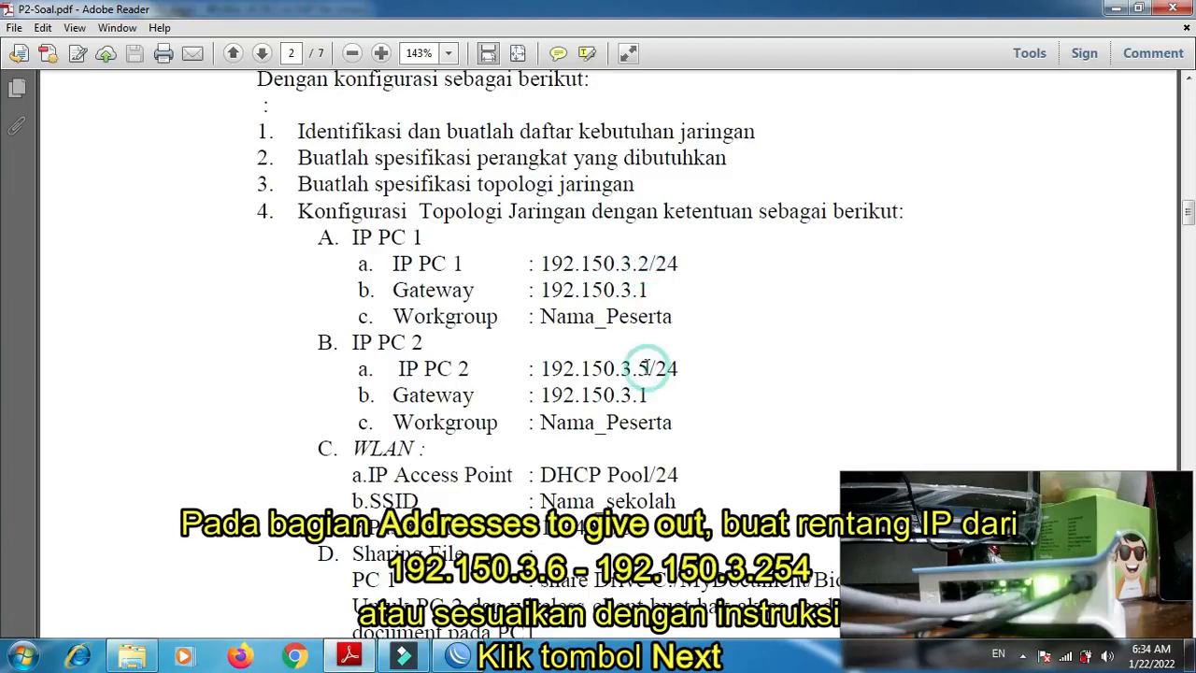
{"action": "left_click_drag", "start_coordinate": [651, 367], "coordinate": [638, 367]}
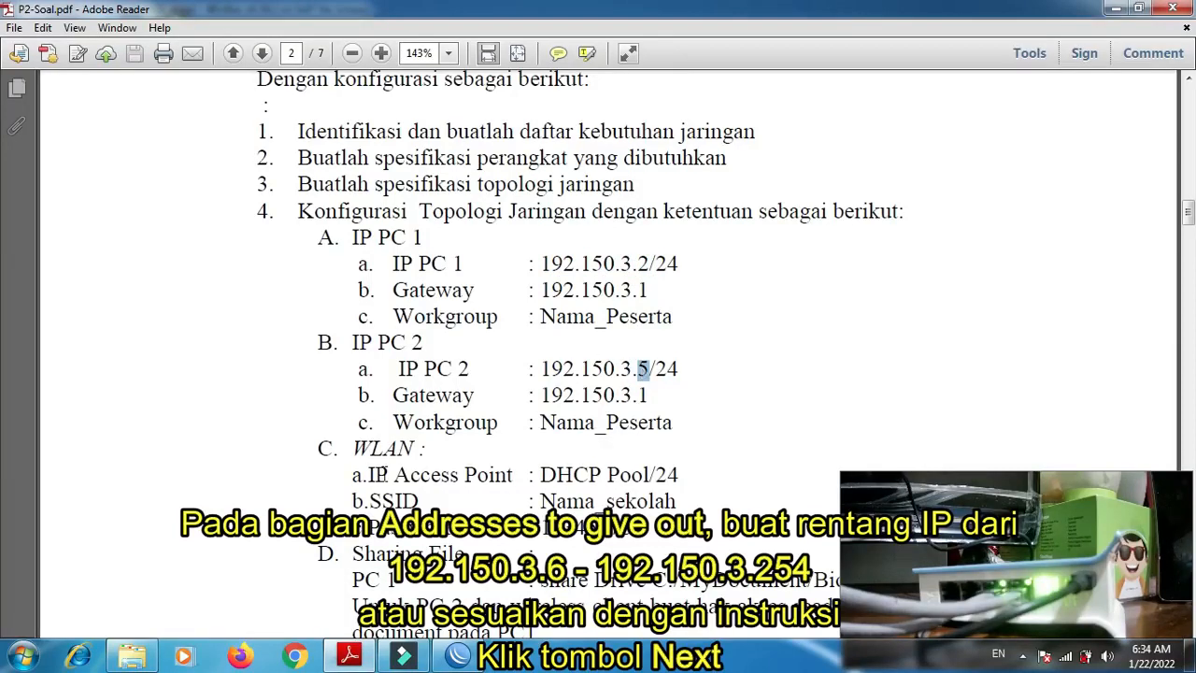
{"action": "left_click", "coordinate": [455, 656]}
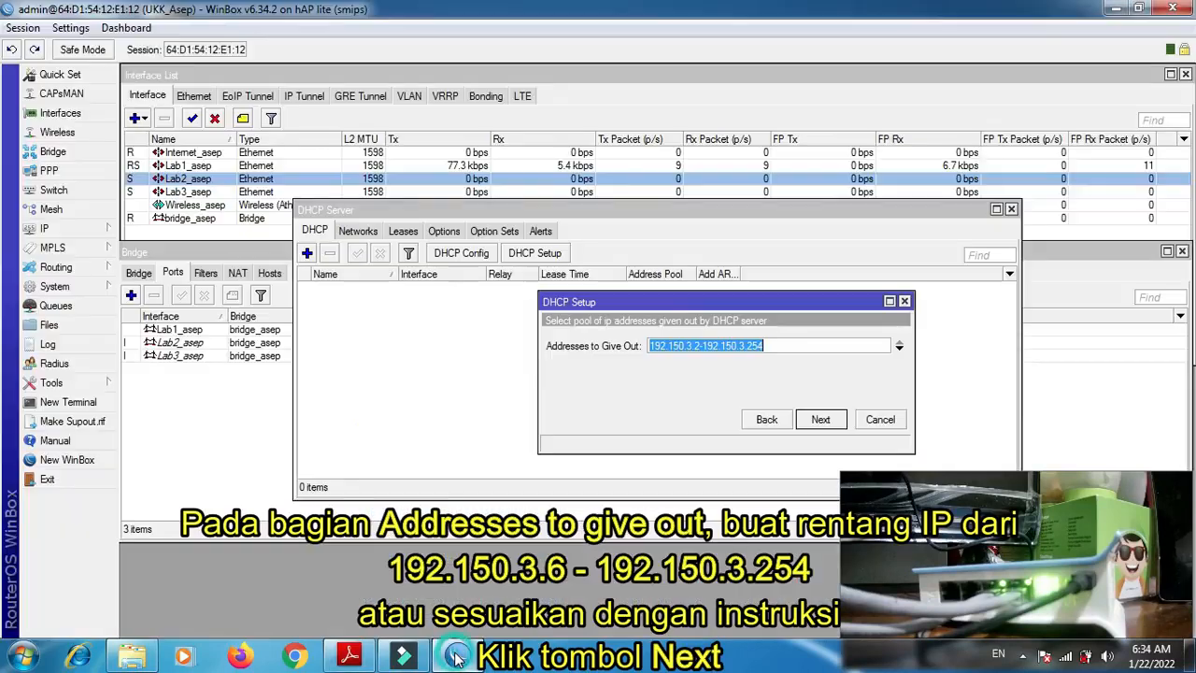
{"action": "left_click", "coordinate": [789, 345]}
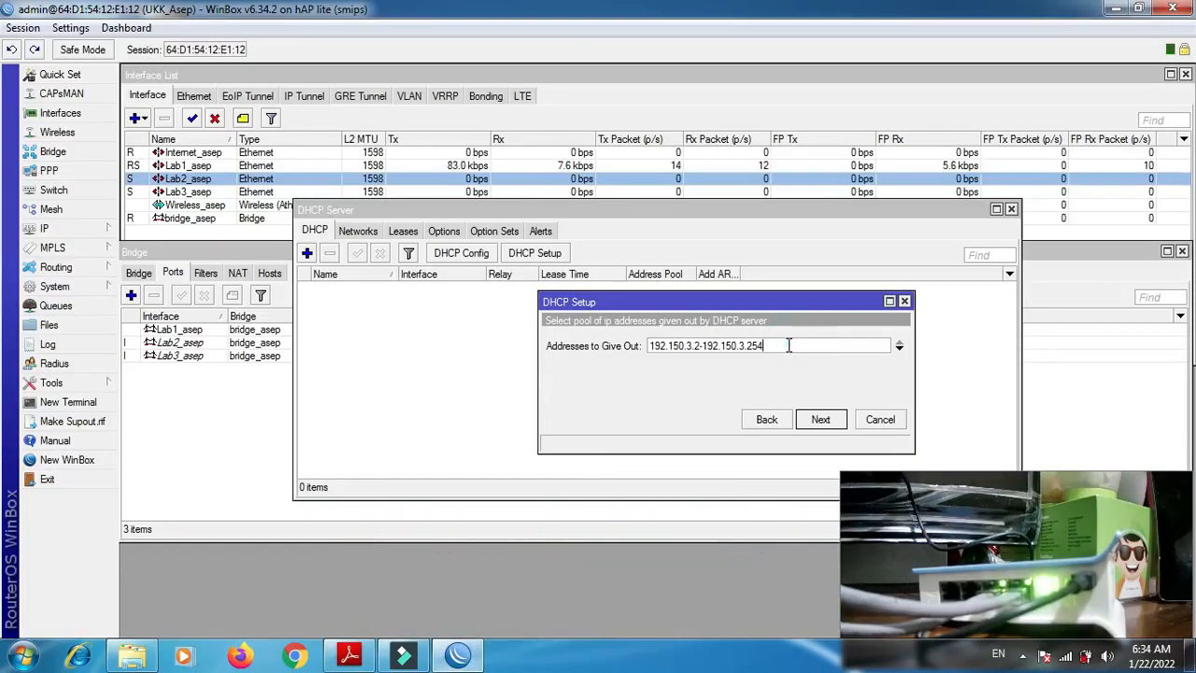
{"action": "left_click", "coordinate": [697, 345]}
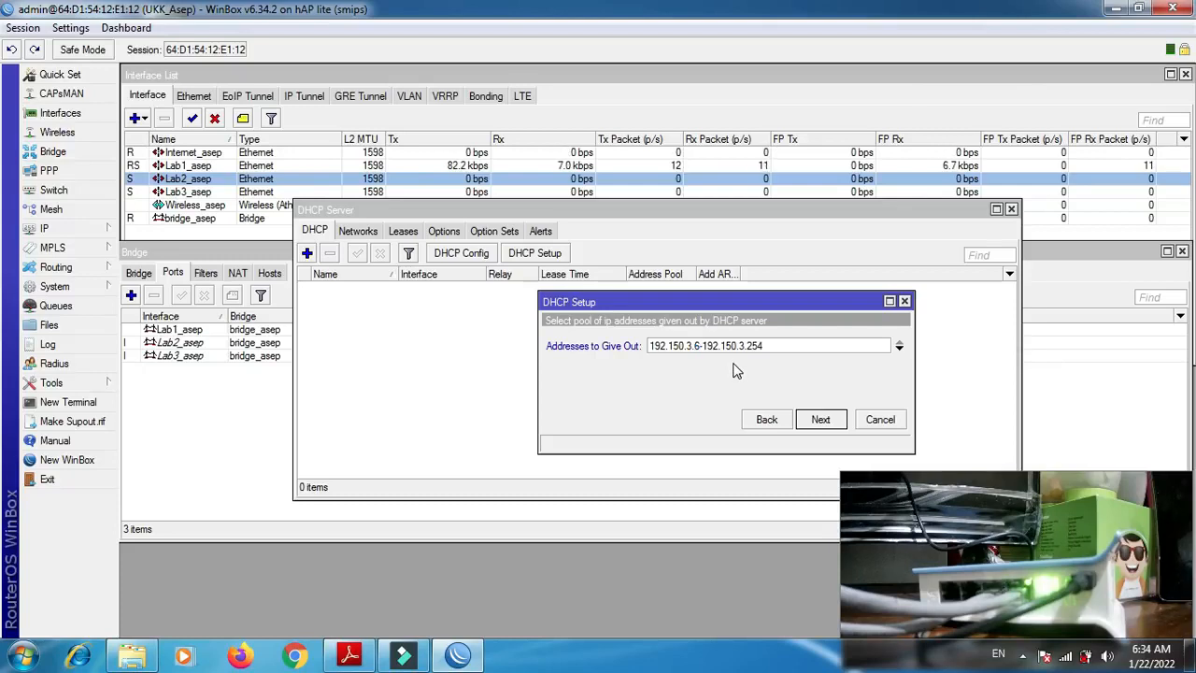
- Accept the pool, DNS server 192.168.1.1 and the 00:10:00 lease time, and complete the bridge's DHCP setup
{"action": "left_click", "coordinate": [820, 422]}
{"action": "left_click", "coordinate": [823, 422]}
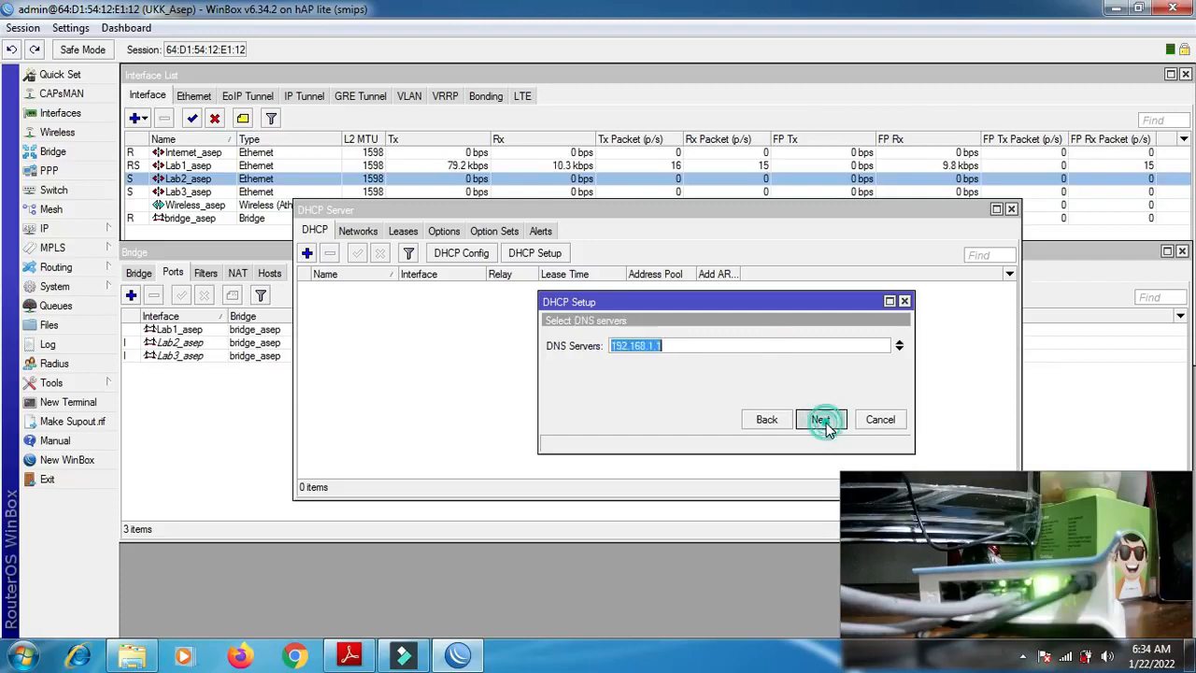
{"action": "left_click", "coordinate": [823, 422]}
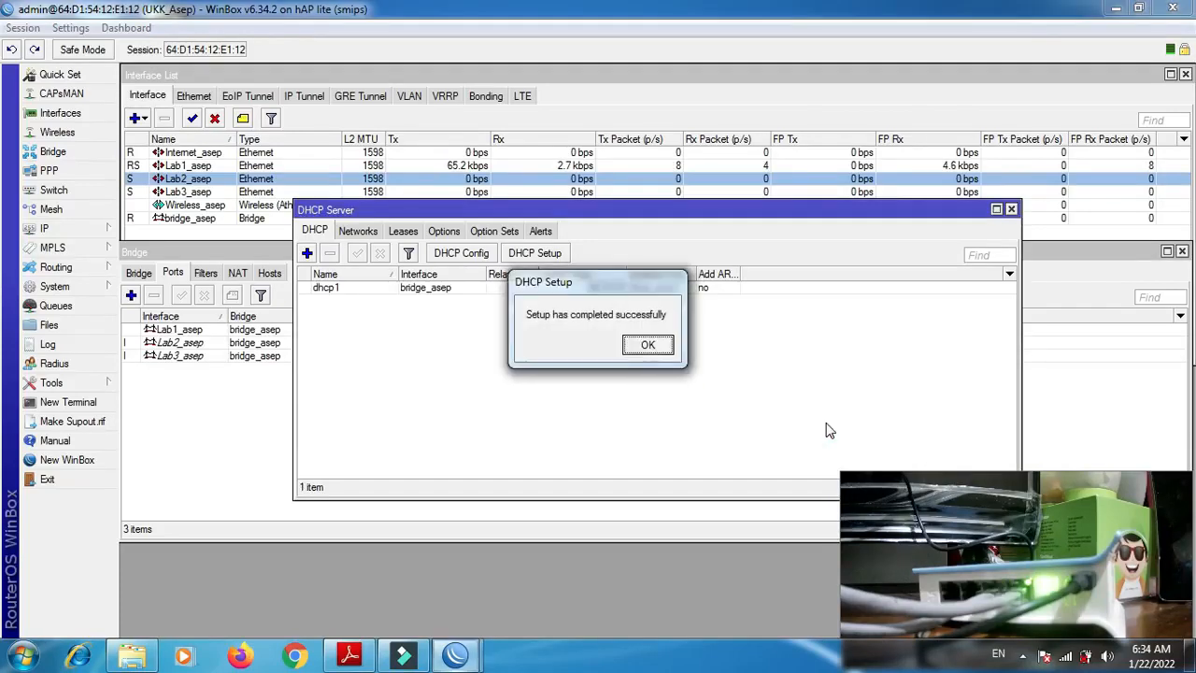
{"action": "left_click", "coordinate": [647, 345]}
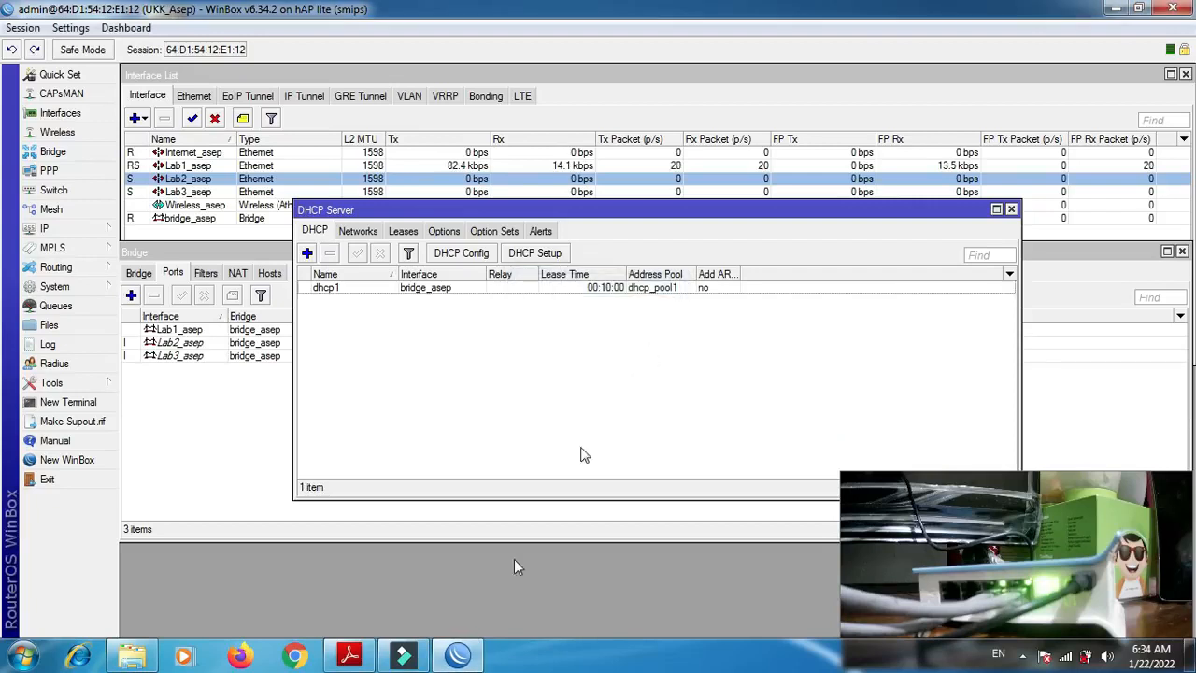
- Check the WLAN requirements in P2-Soal.pdf and create a new IP address entry with address 192.151.3.1/24
{"action": "mouse_move", "coordinate": [420, 657]}
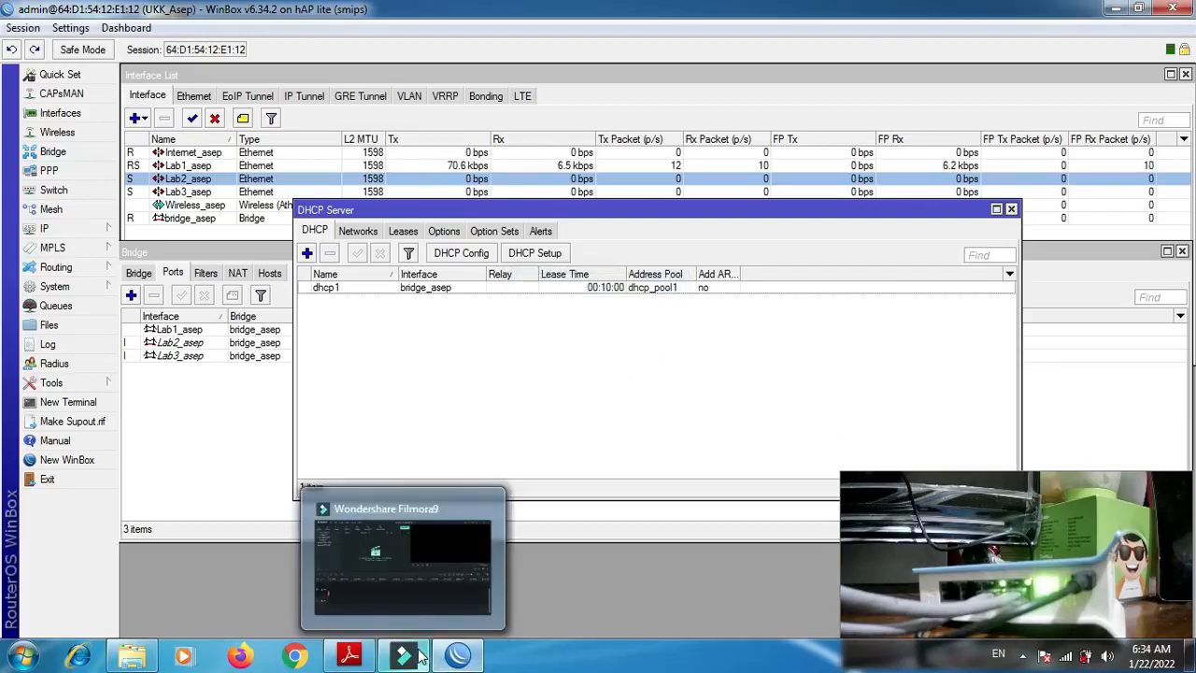
{"action": "left_click", "coordinate": [355, 659]}
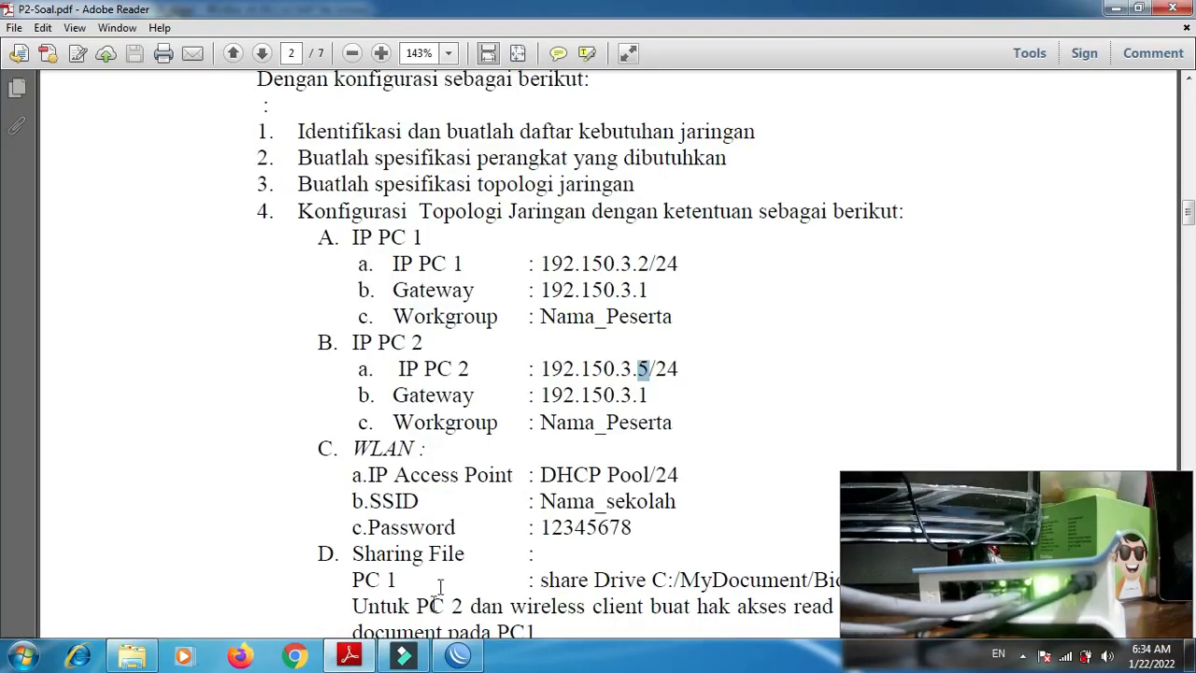
{"action": "left_click", "coordinate": [461, 656]}
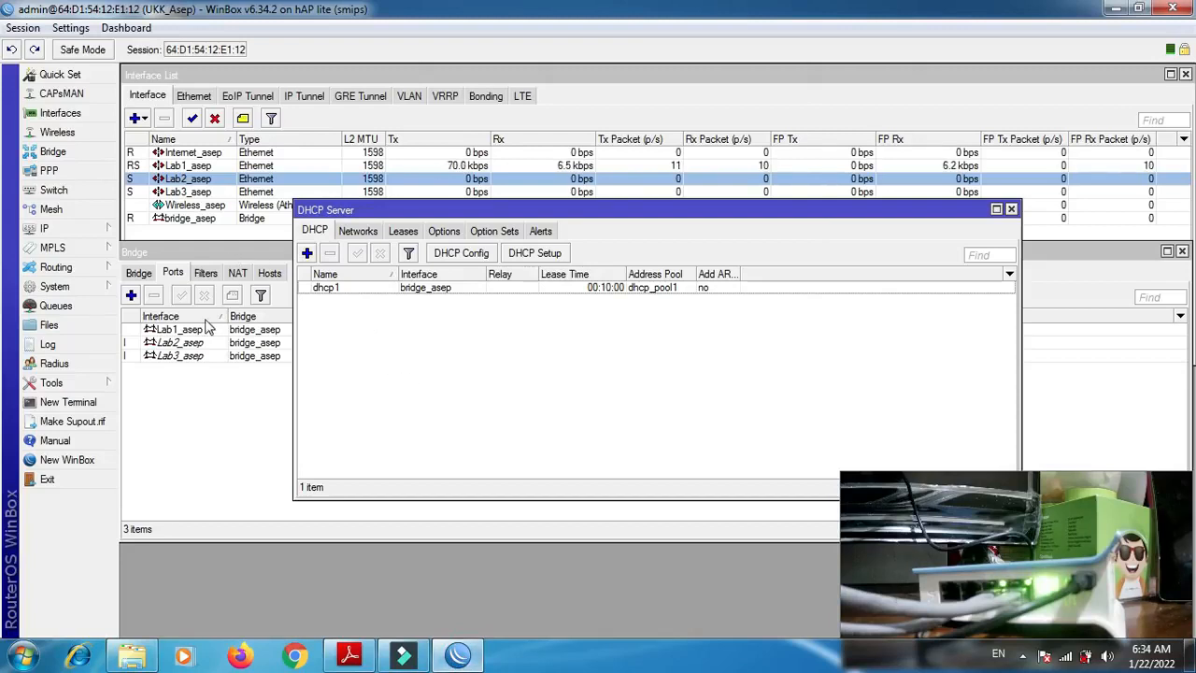
{"action": "left_click", "coordinate": [61, 230]}
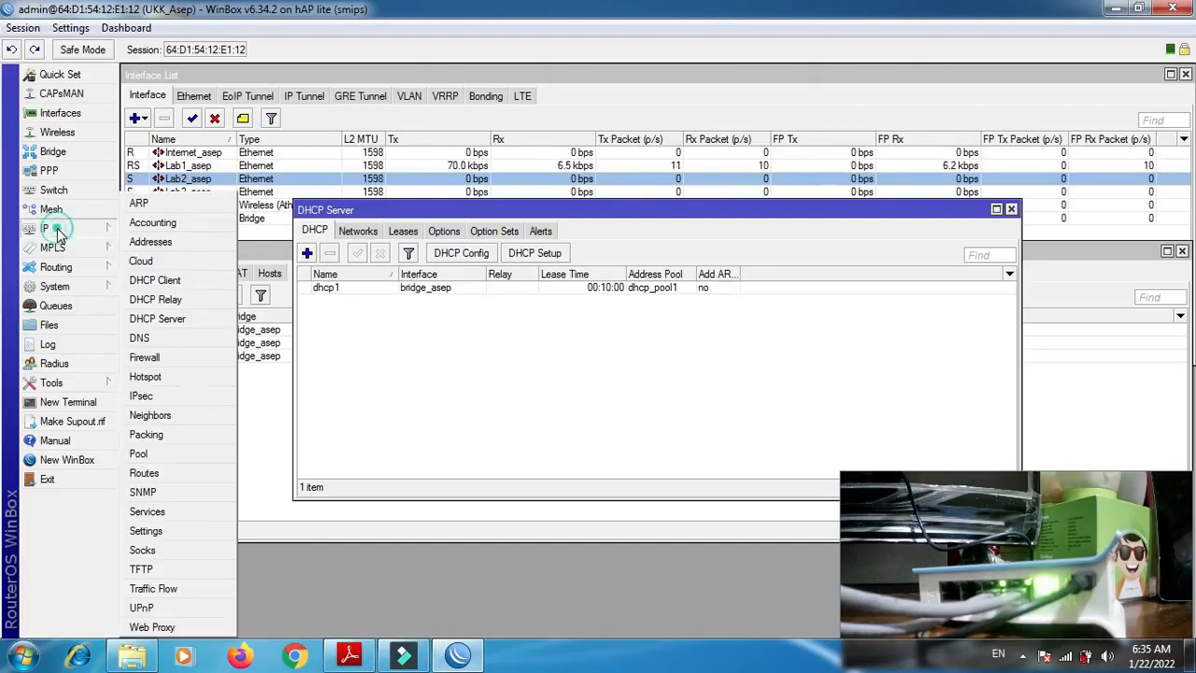
{"action": "left_click", "coordinate": [148, 241]}
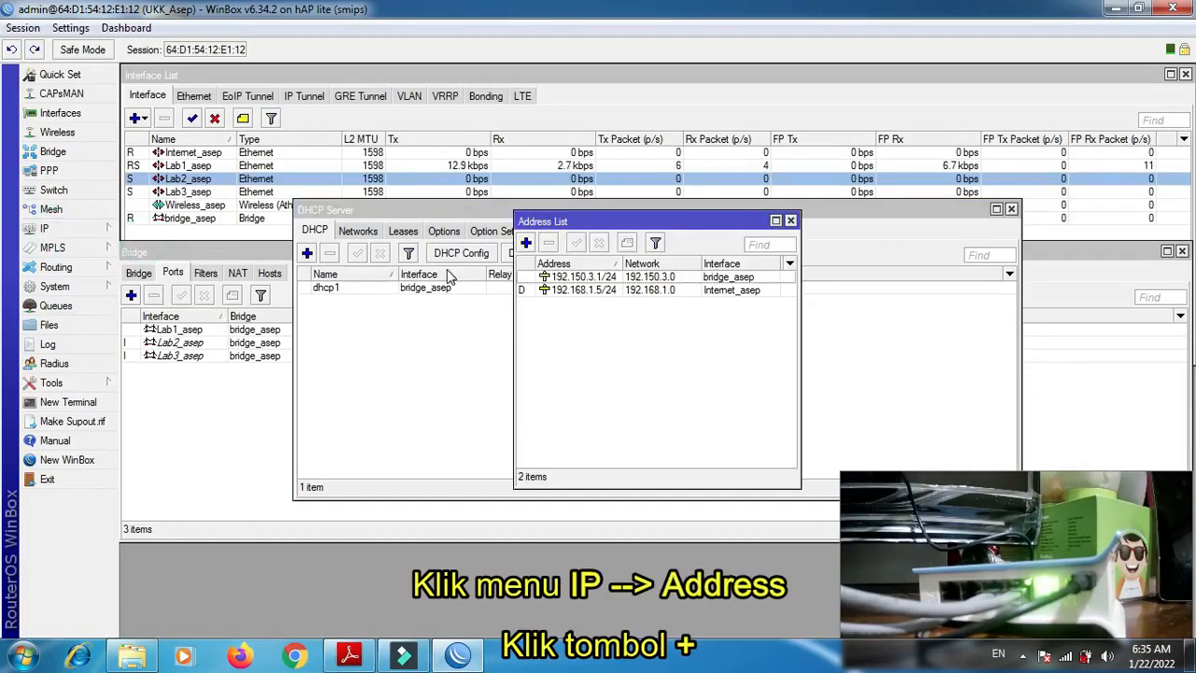
{"action": "left_click", "coordinate": [526, 242]}
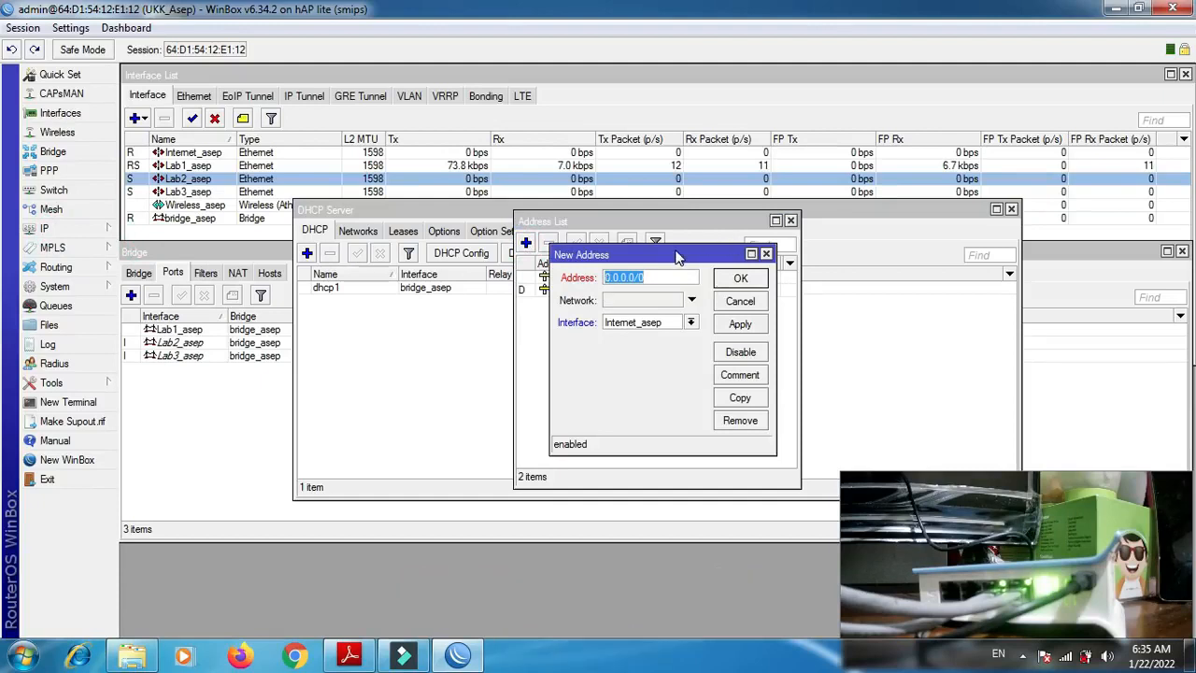
{"action": "left_click_drag", "start_coordinate": [614, 255], "coordinate": [679, 243]}
{"action": "left_click_drag", "start_coordinate": [860, 205], "coordinate": [862, 207]}
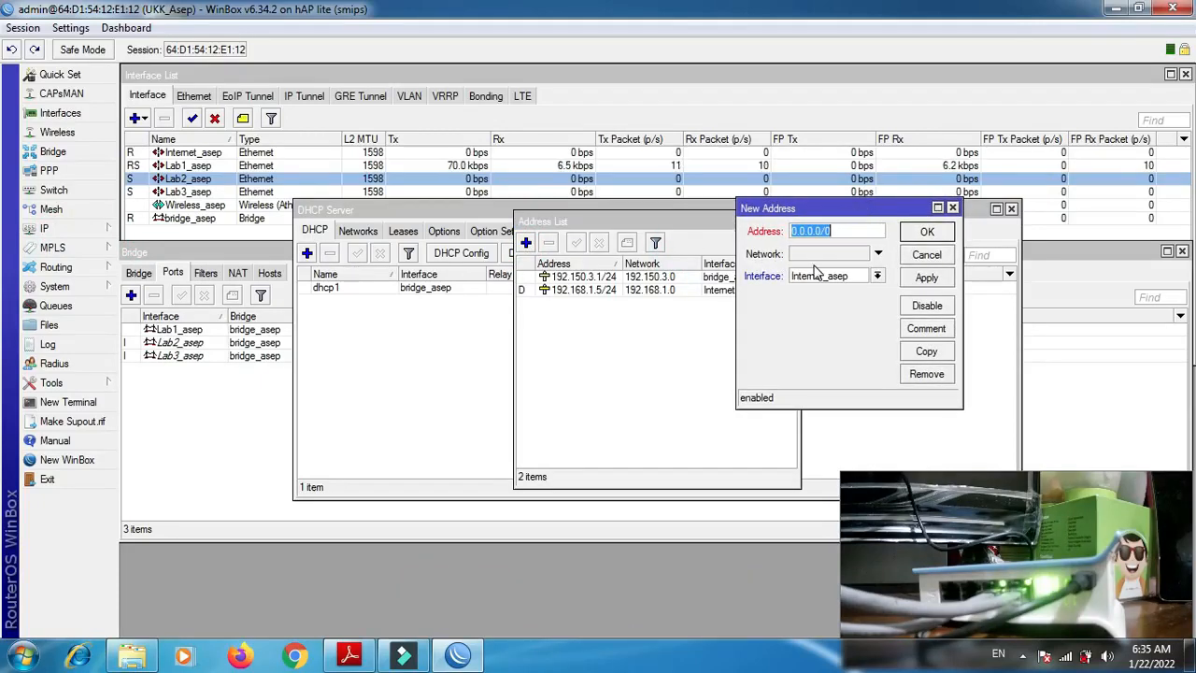
{"action": "type", "text": "192.151"}
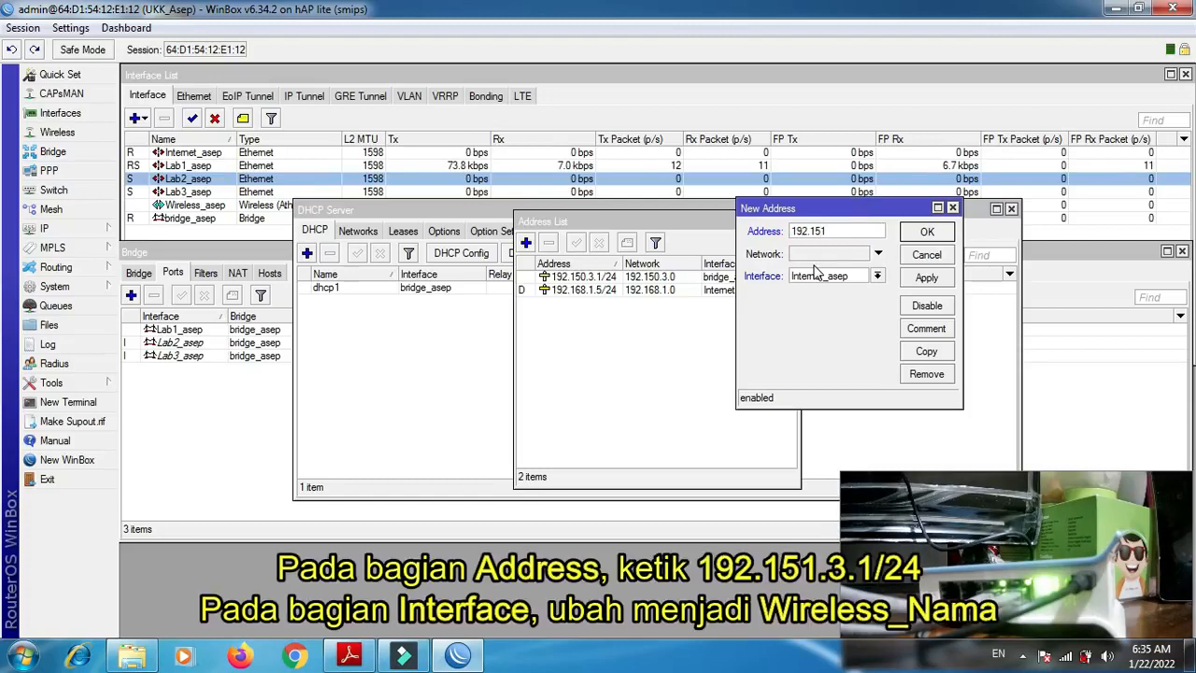
{"action": "type", "text": ".3.1/24"}
- Assign the new IP address to the wireless interface, save it and return to the DHCP Server window
{"action": "left_click", "coordinate": [849, 278]}
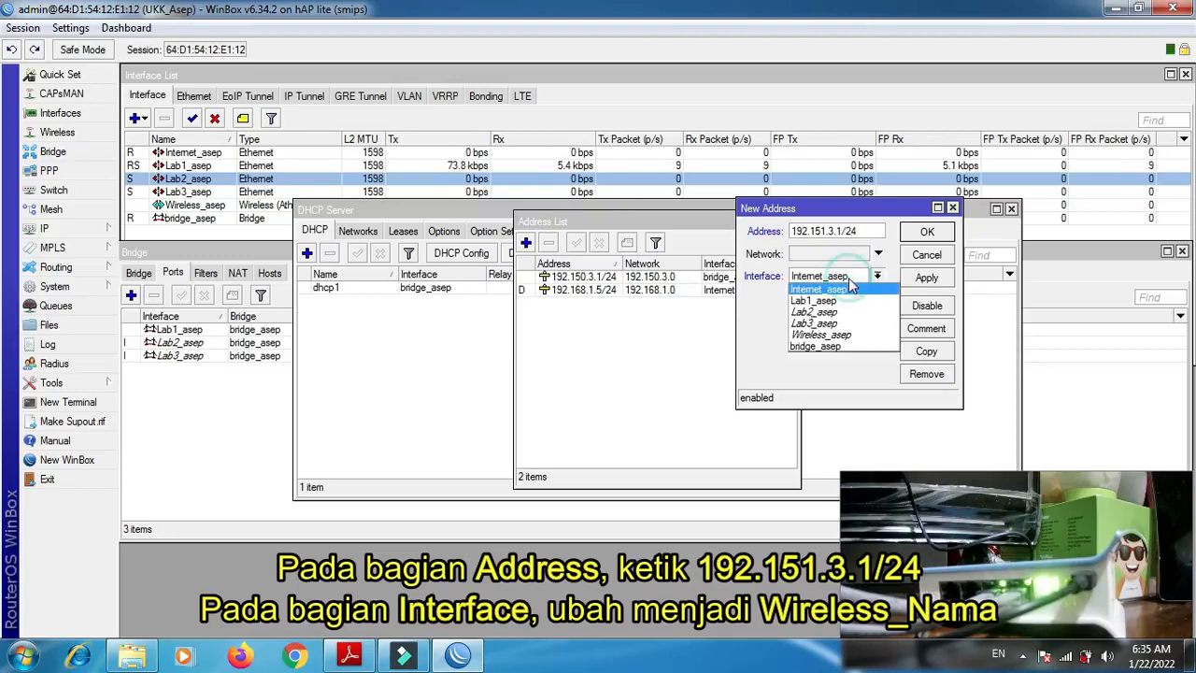
{"action": "left_click", "coordinate": [836, 335]}
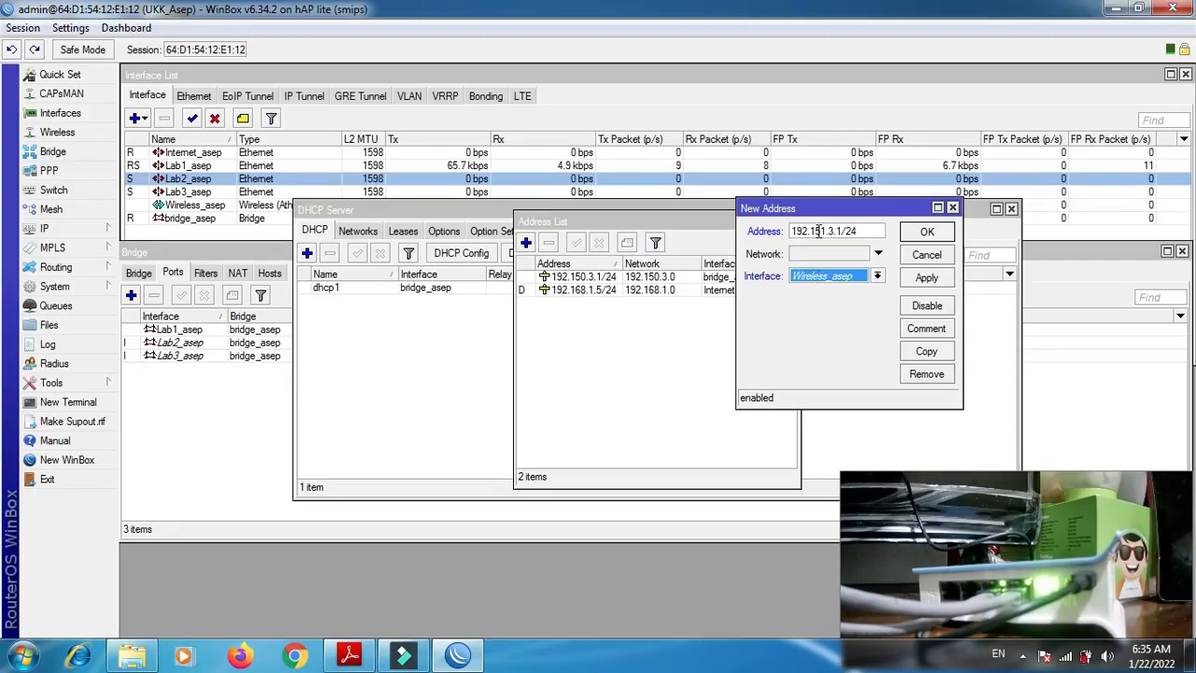
{"action": "left_click", "coordinate": [926, 280]}
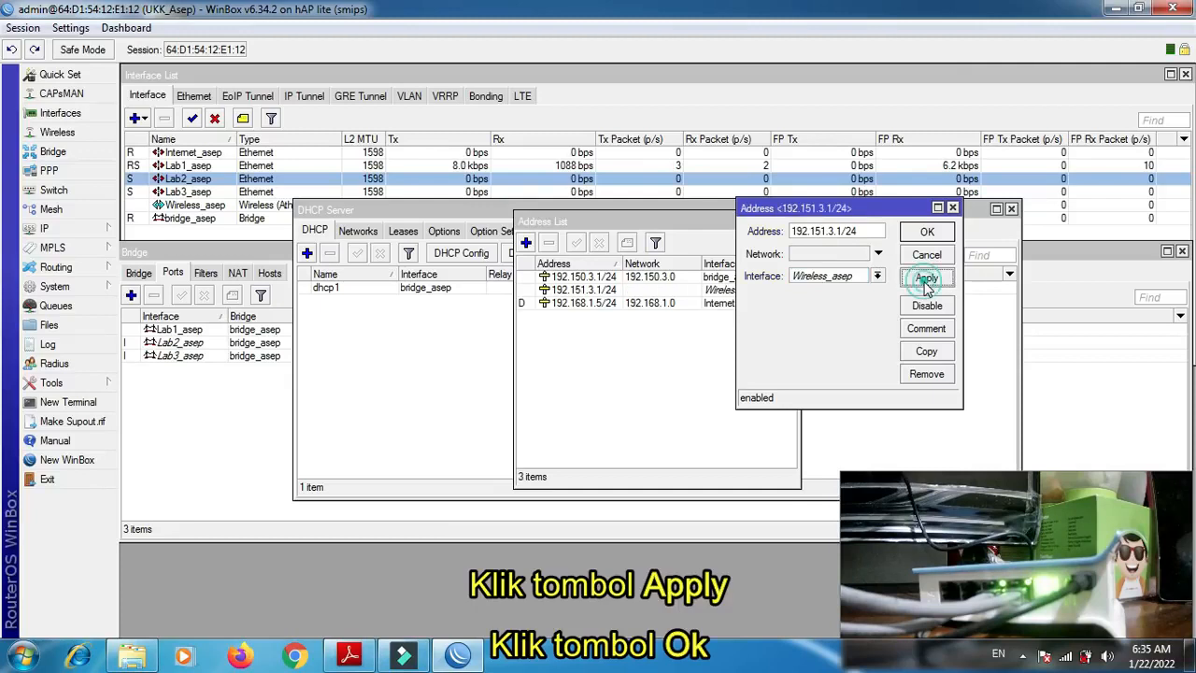
{"action": "left_click", "coordinate": [927, 231]}
{"action": "left_click", "coordinate": [414, 341]}
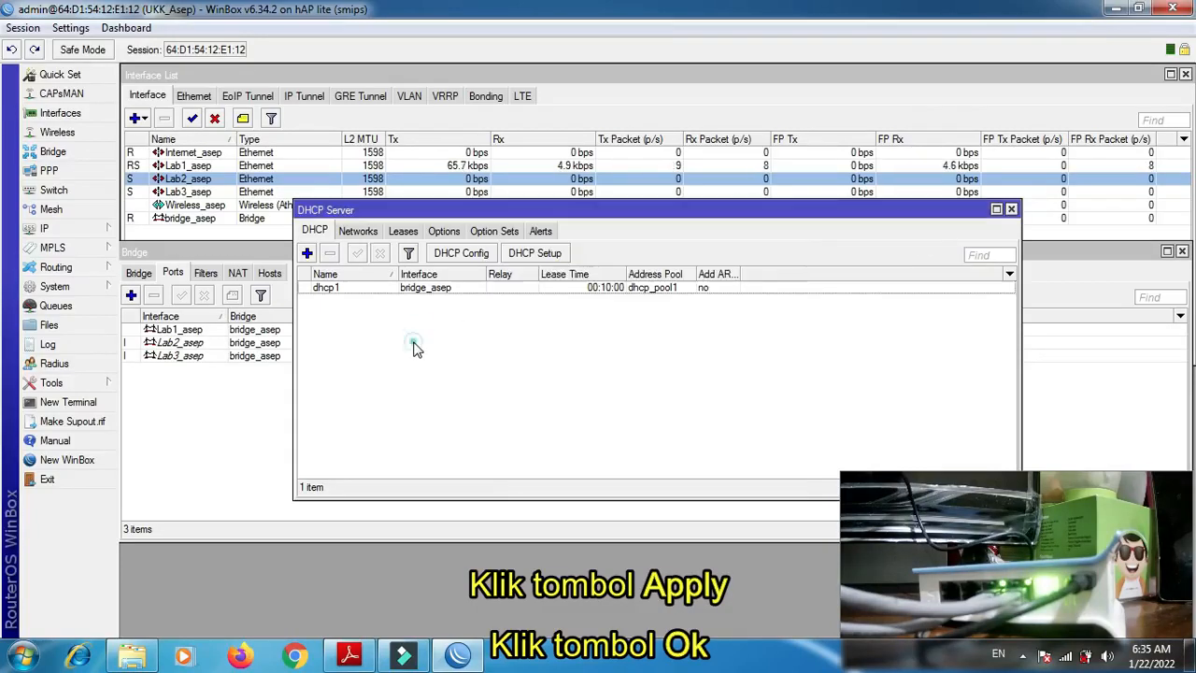
- Start a DHCP server setup on the Wireless_asep interface, accepting the proposed address space and gateway 192.151.3.1
{"action": "left_click", "coordinate": [521, 258]}
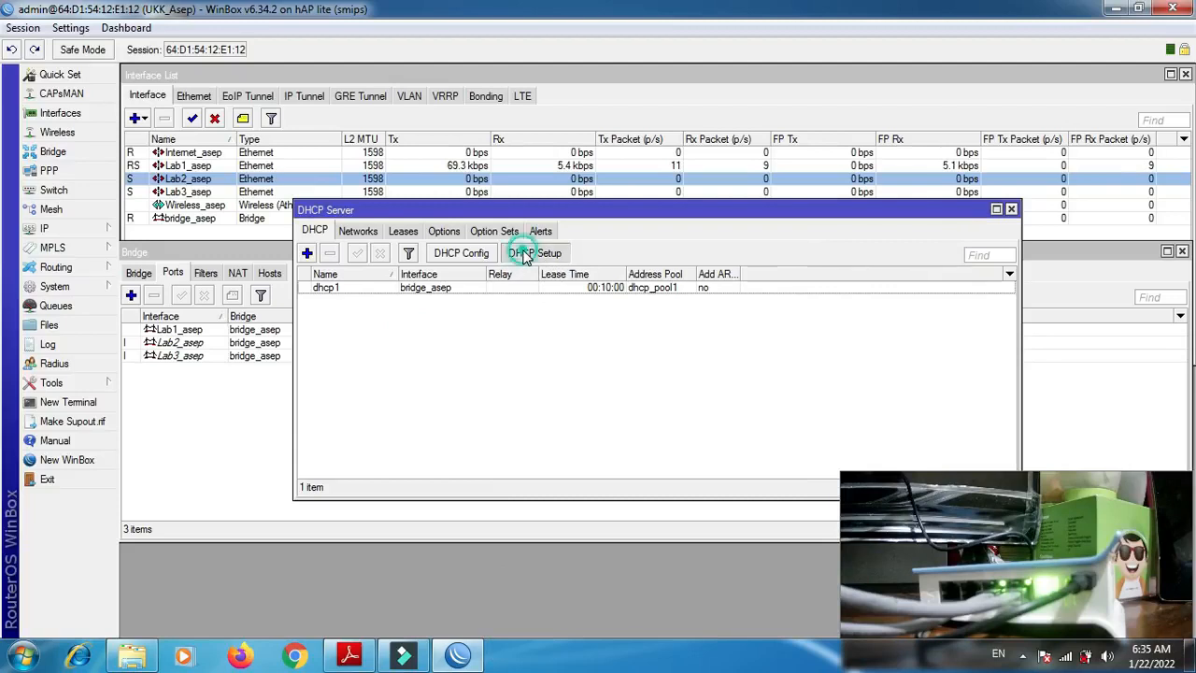
{"action": "left_click", "coordinate": [801, 351]}
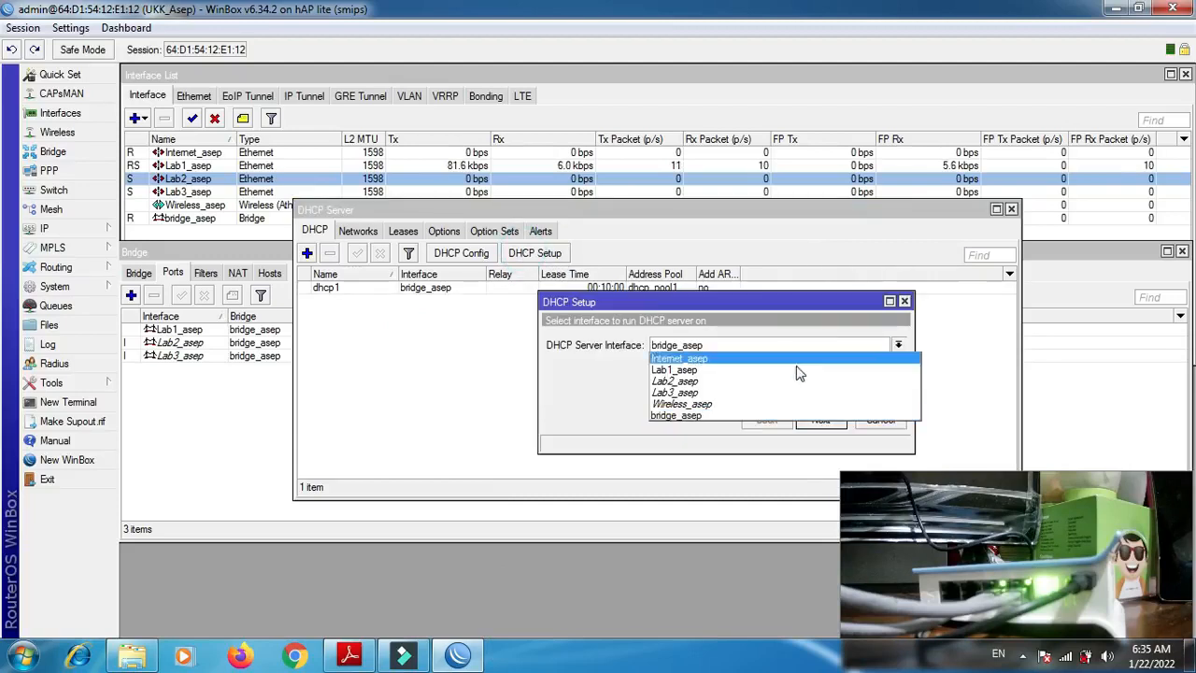
{"action": "left_click", "coordinate": [790, 404]}
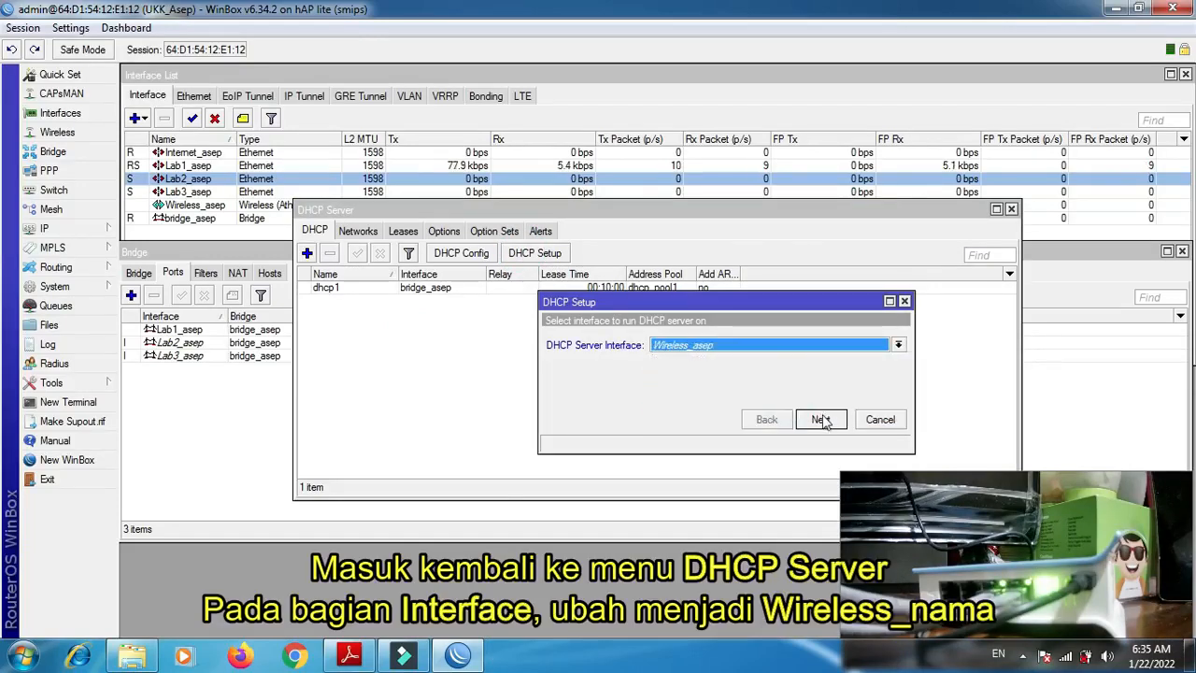
{"action": "left_click", "coordinate": [821, 420]}
{"action": "left_click", "coordinate": [820, 420]}
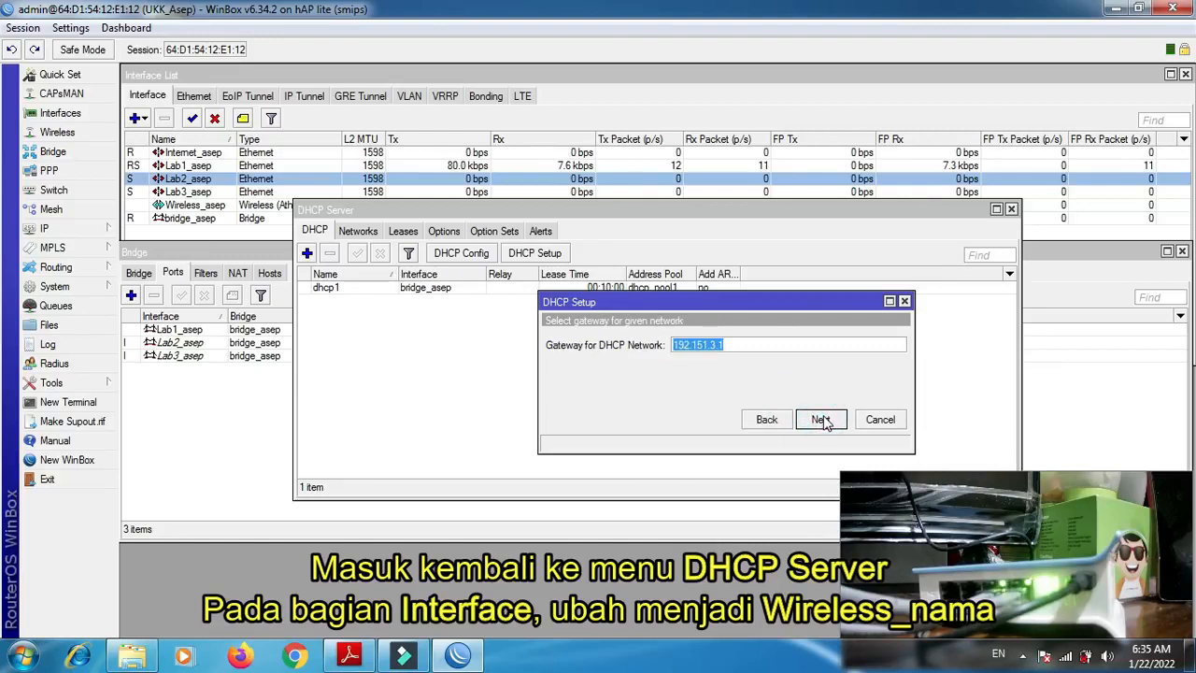
{"action": "left_click", "coordinate": [821, 420]}
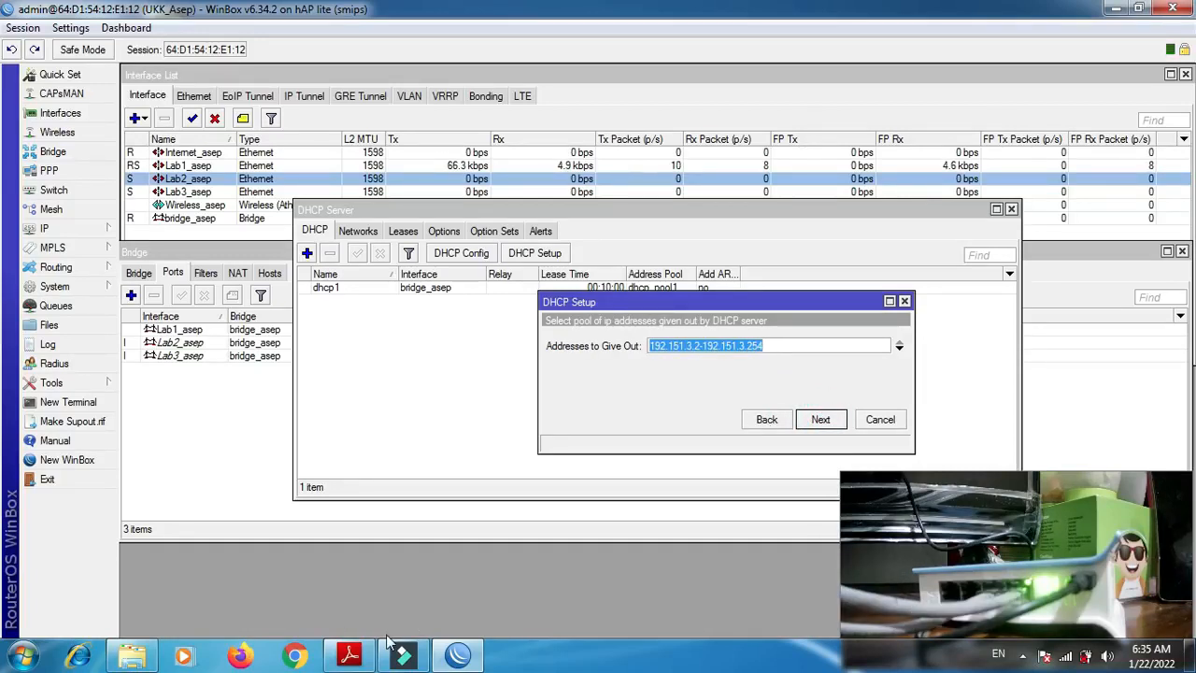
- Check the client requirements in P2-Soal.pdf, then complete the wireless DHCP setup with pool 192.151.3.2-192.151.3.254, DNS server 192.168.1.1 and lease time 00:10:00
{"action": "left_click", "coordinate": [364, 657]}
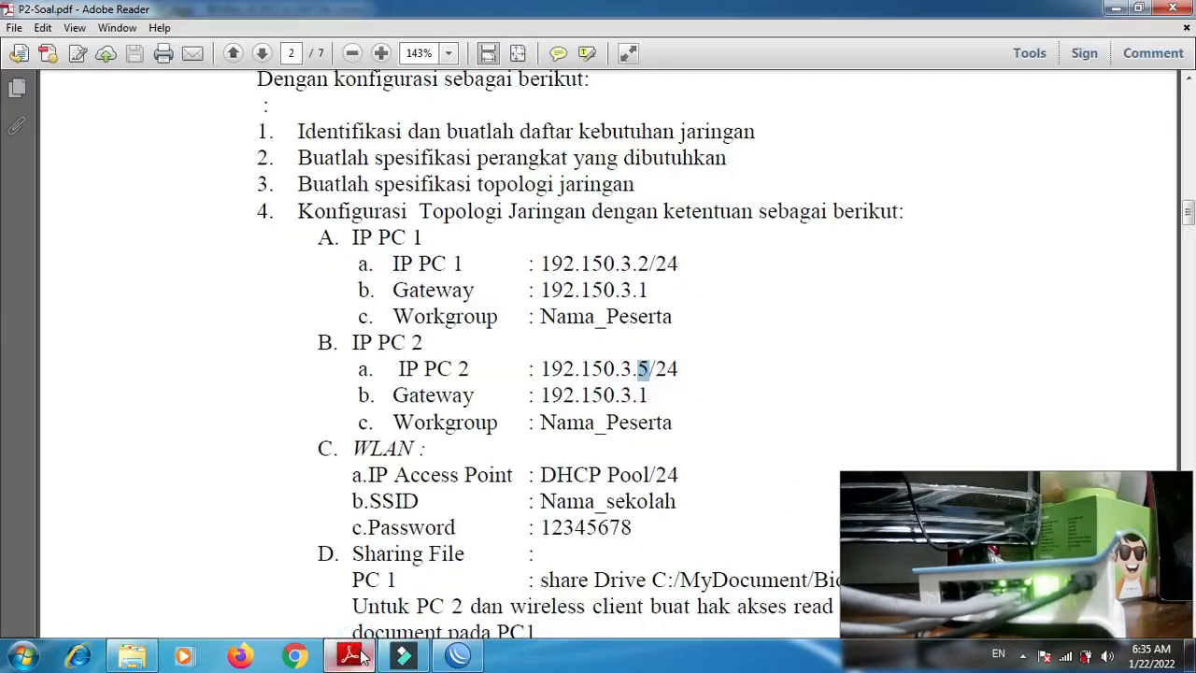
{"action": "scroll", "coordinate": [1189, 220], "scroll_direction": "down", "scroll_amount": 3}
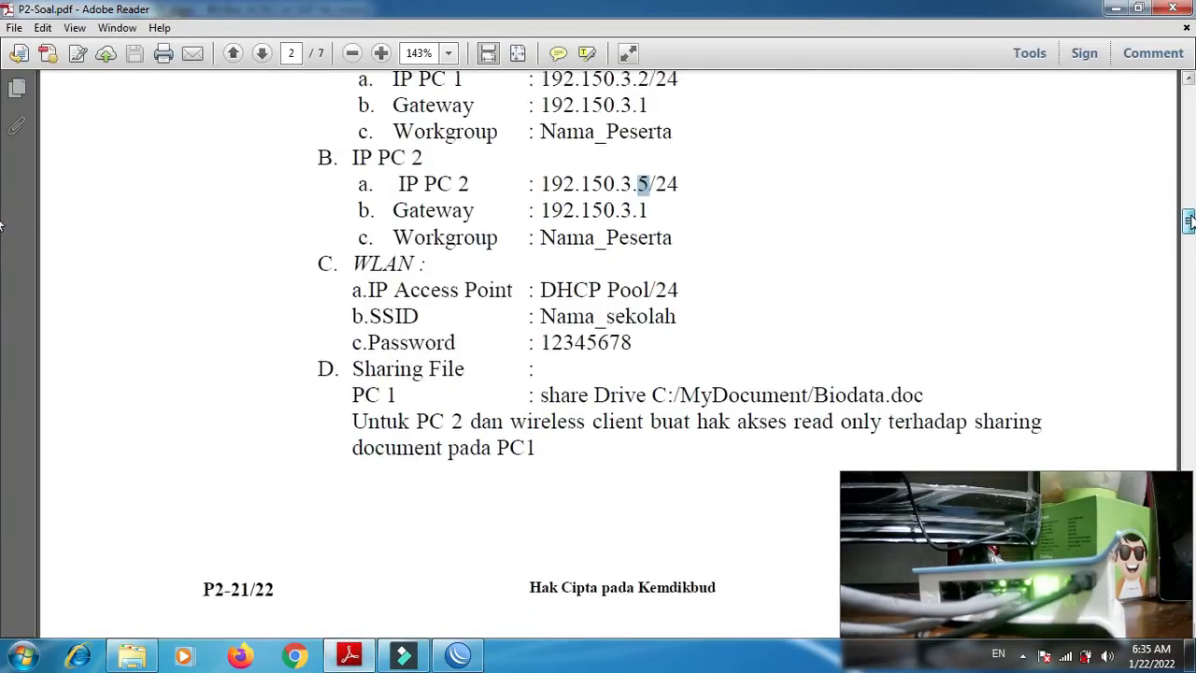
{"action": "left_click_drag", "start_coordinate": [0, 224], "coordinate": [0, 255]}
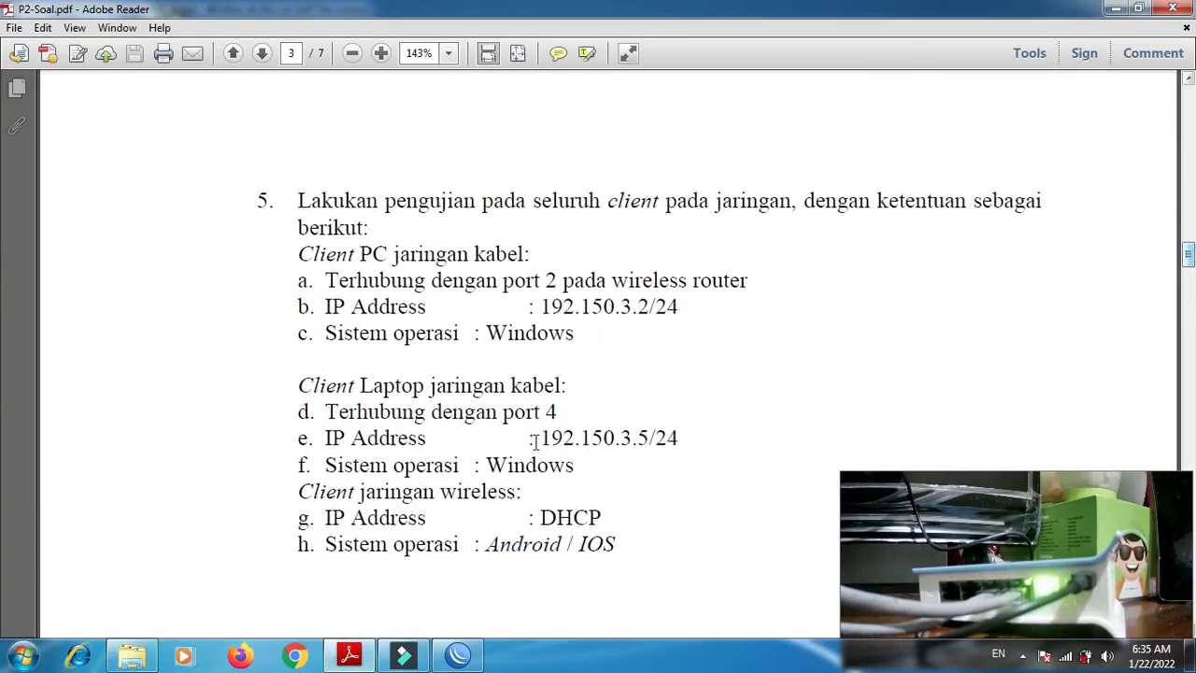
{"action": "left_click", "coordinate": [461, 654]}
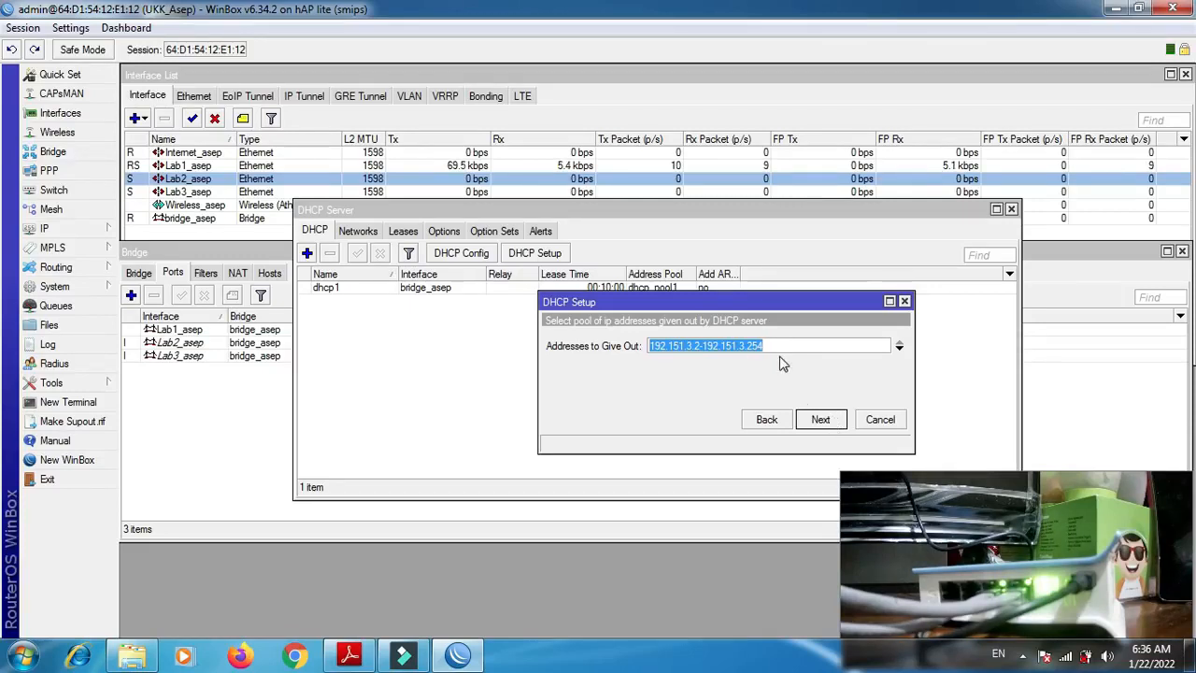
{"action": "left_click", "coordinate": [820, 421]}
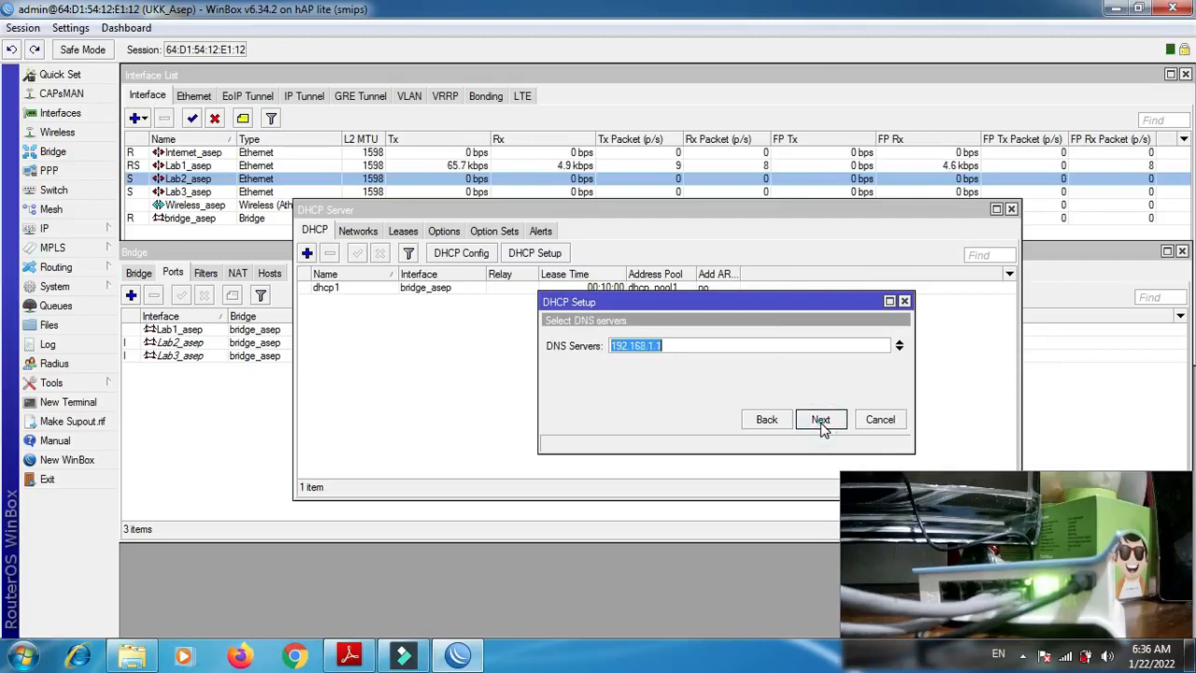
{"action": "left_click", "coordinate": [820, 421]}
{"action": "left_click", "coordinate": [821, 422]}
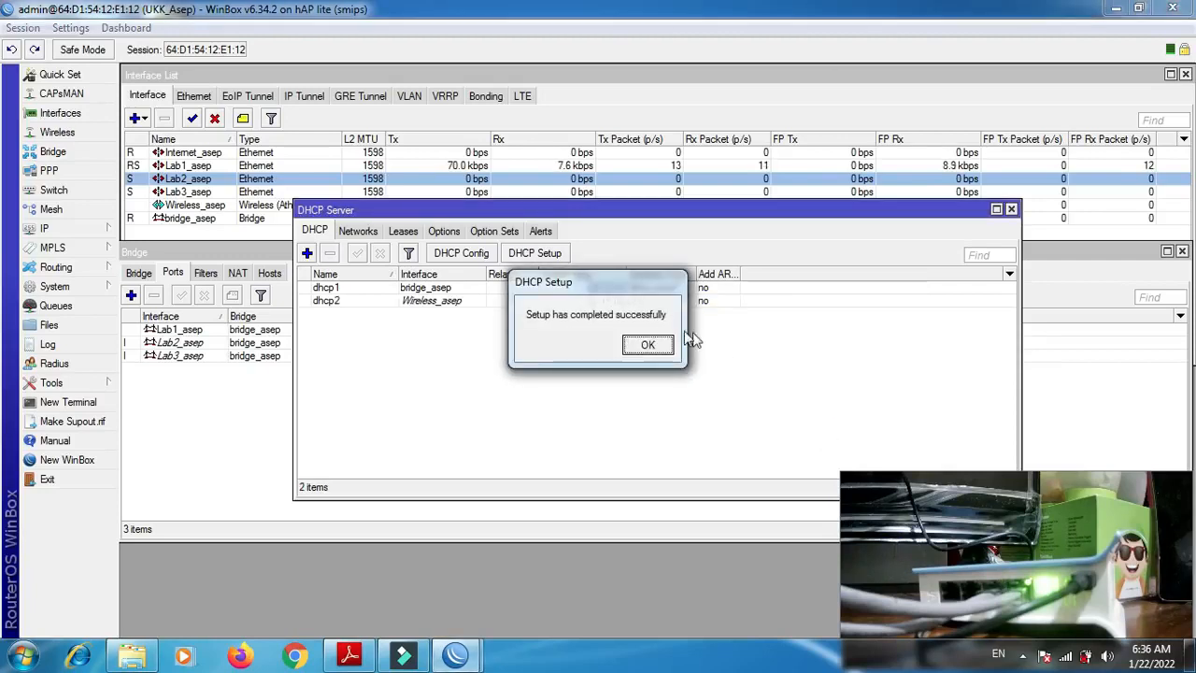
{"action": "left_click", "coordinate": [649, 345]}
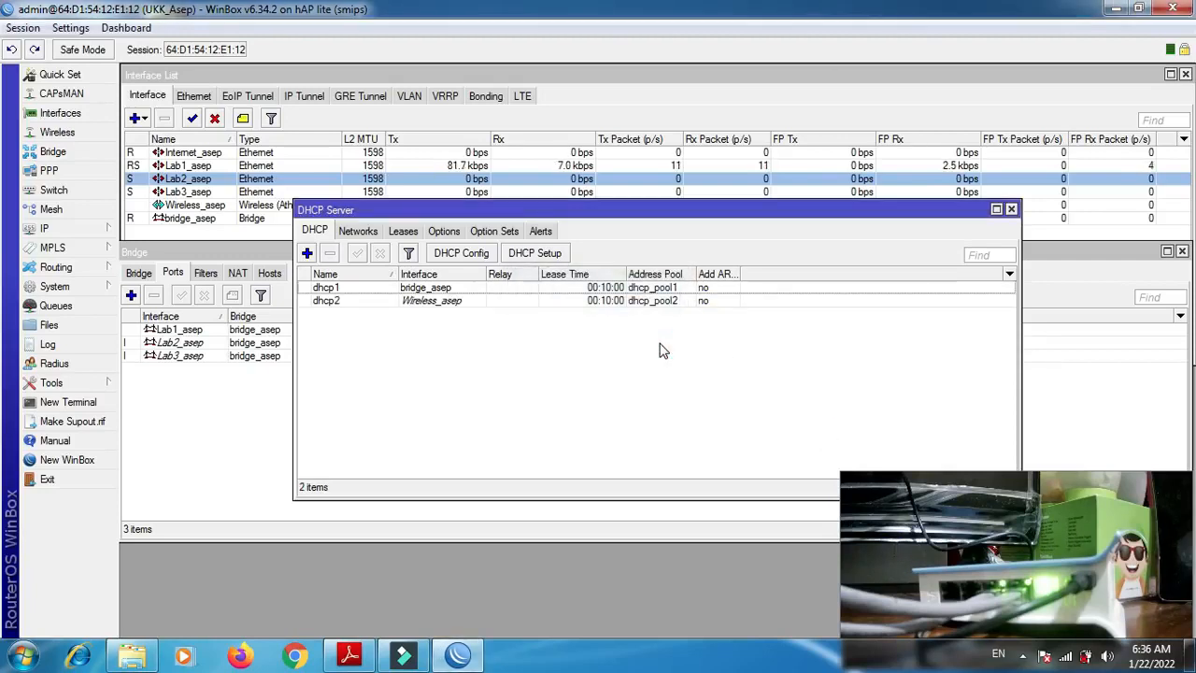
- Review the bridge and wireless DHCP server entries and reread the PC and WLAN requirements in P2-Soal.pdf
{"action": "left_click", "coordinate": [334, 291]}
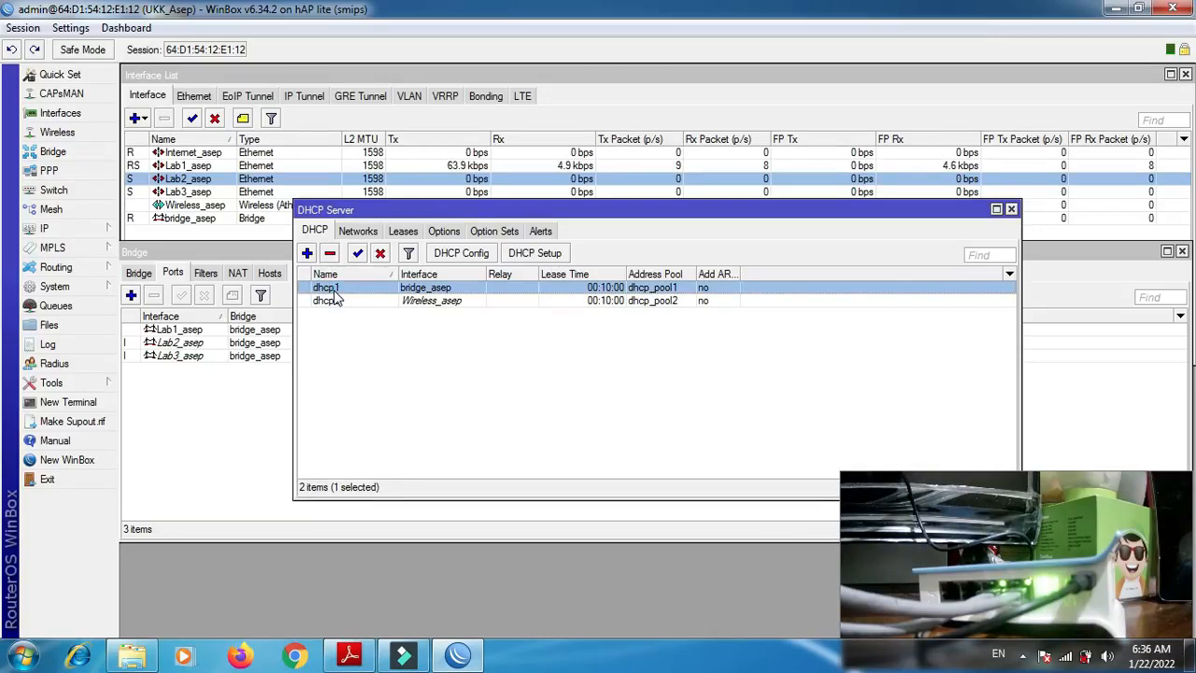
{"action": "left_click", "coordinate": [341, 303]}
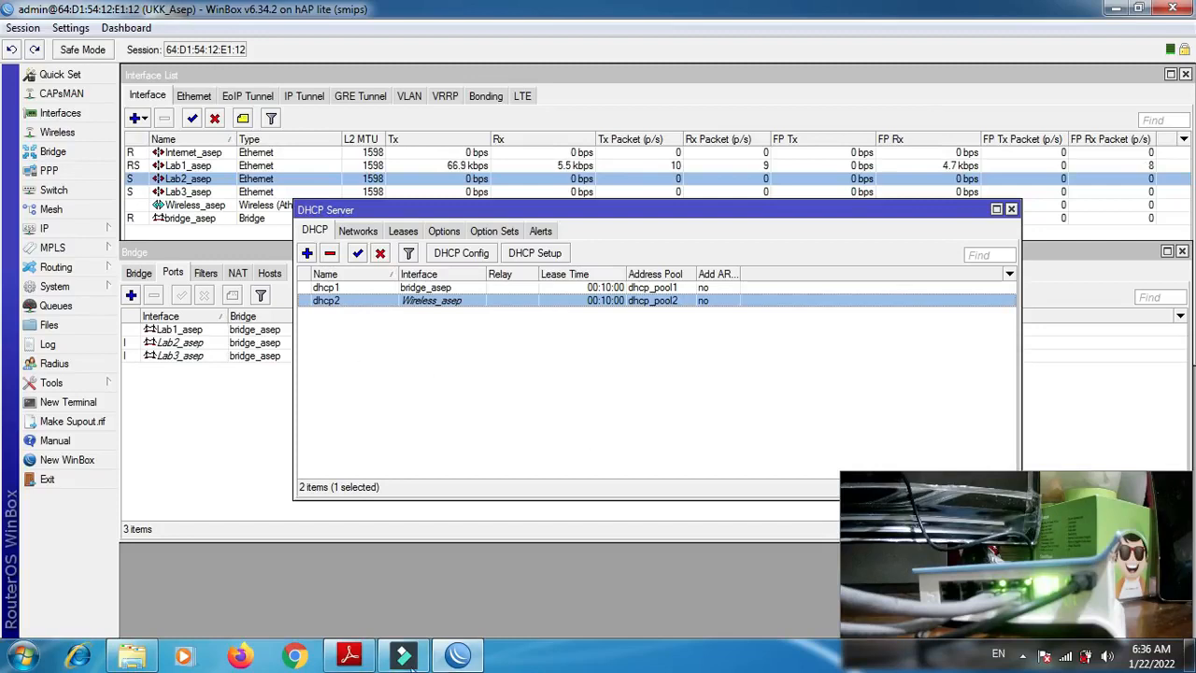
{"action": "left_click", "coordinate": [350, 657]}
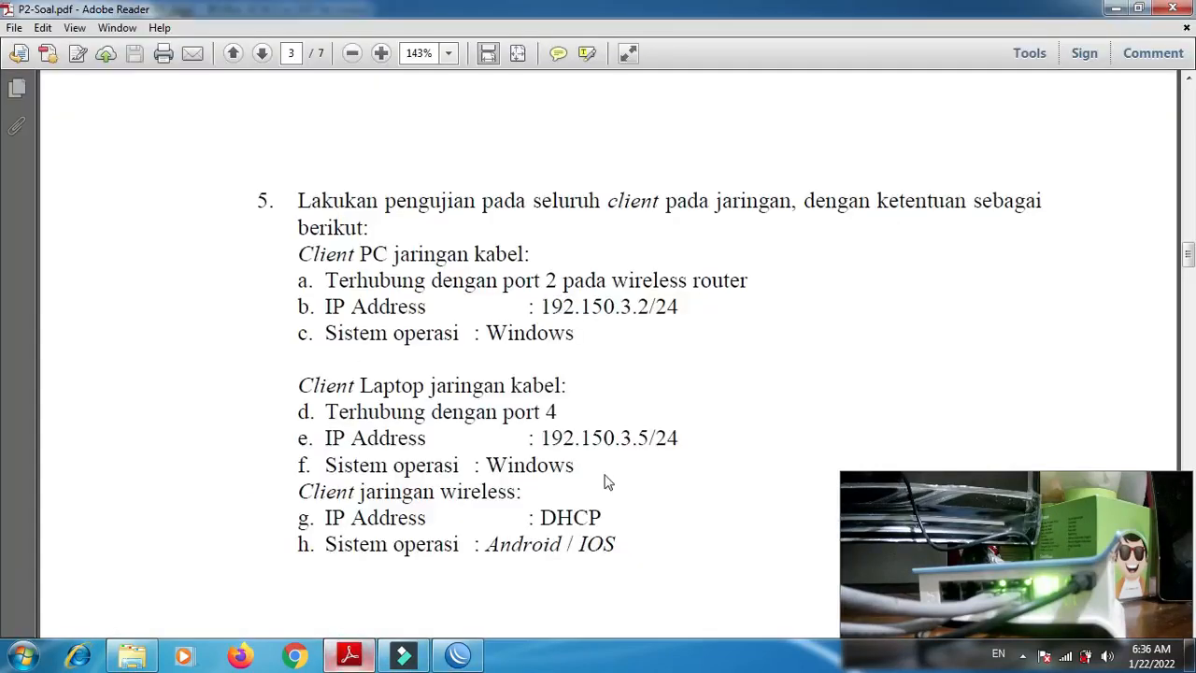
{"action": "left_click_drag", "start_coordinate": [1189, 254], "coordinate": [1189, 209]}
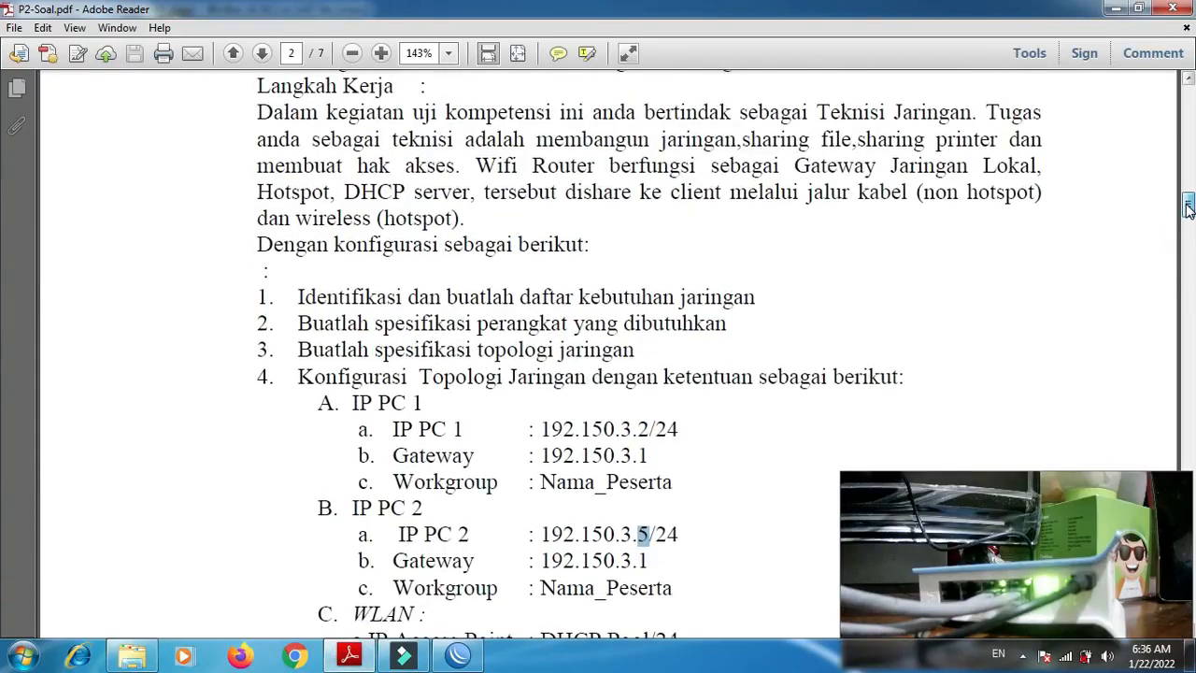
{"action": "left_click_drag", "start_coordinate": [1189, 209], "coordinate": [1188, 228]}
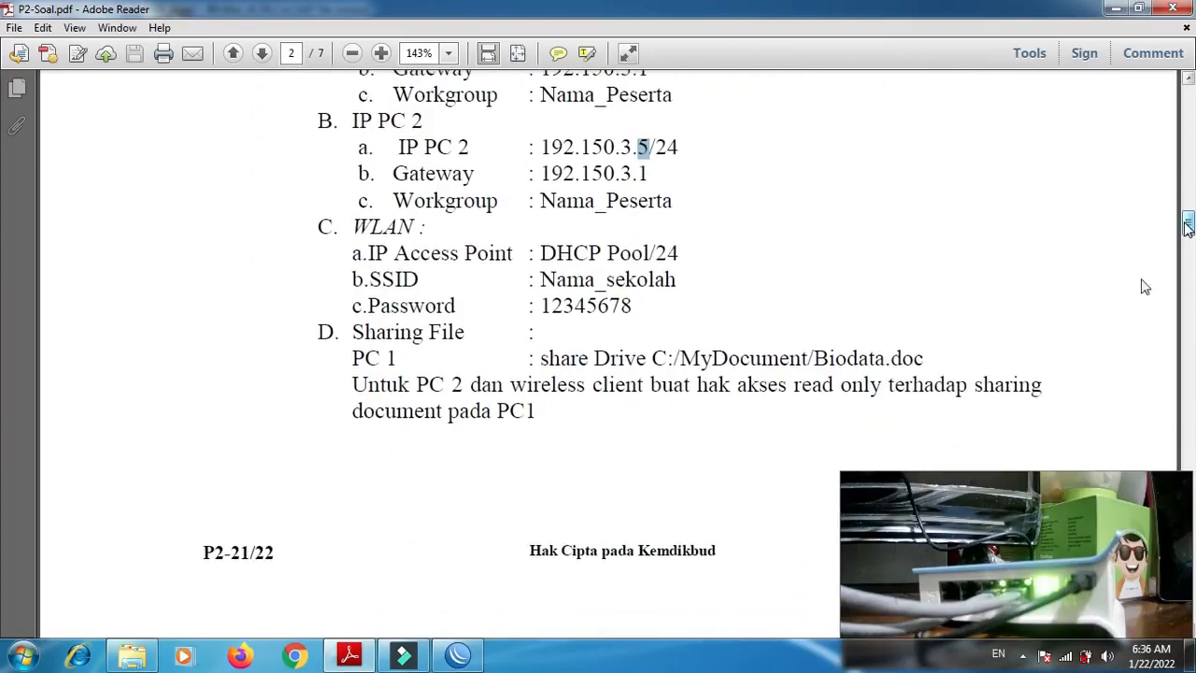
- Open the computer's network connections and inspect the Local Area Connection's address details
{"action": "left_click", "coordinate": [1066, 655]}
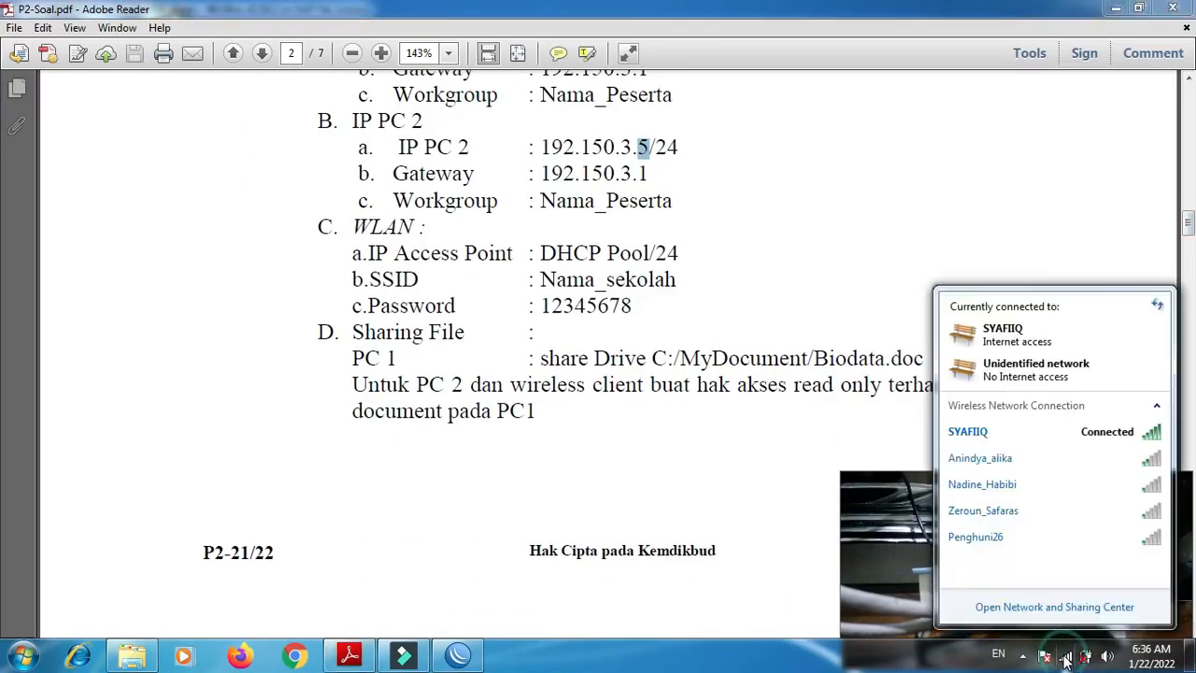
{"action": "left_click", "coordinate": [1047, 609]}
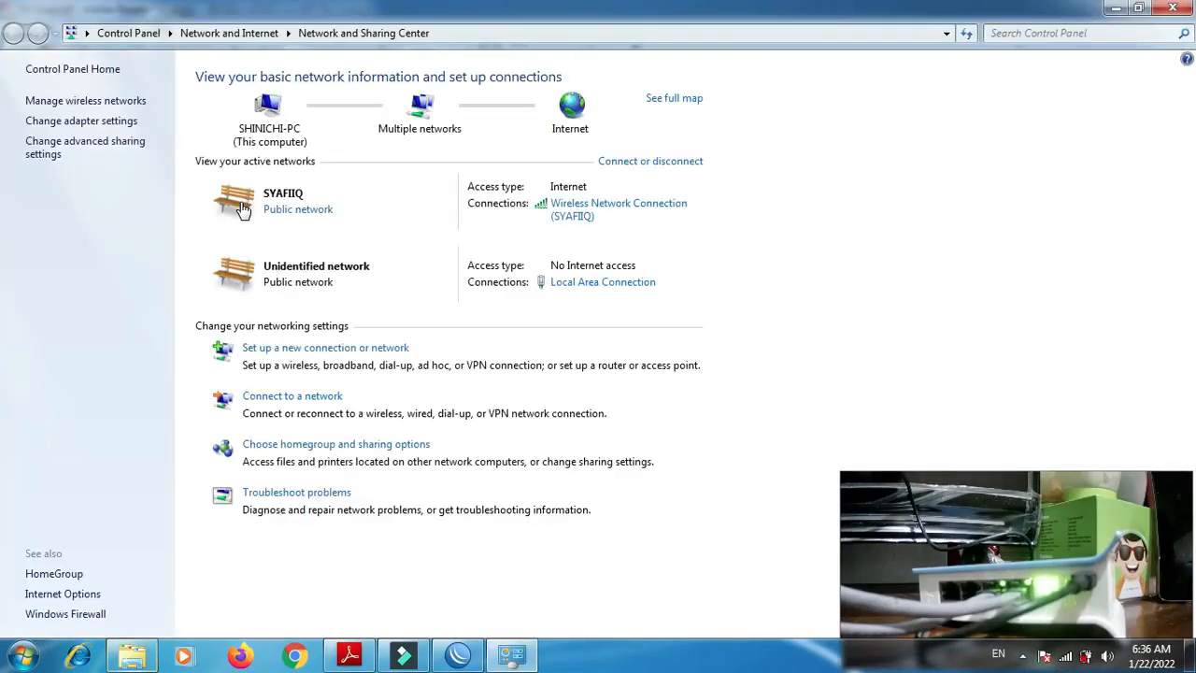
{"action": "left_click", "coordinate": [82, 121]}
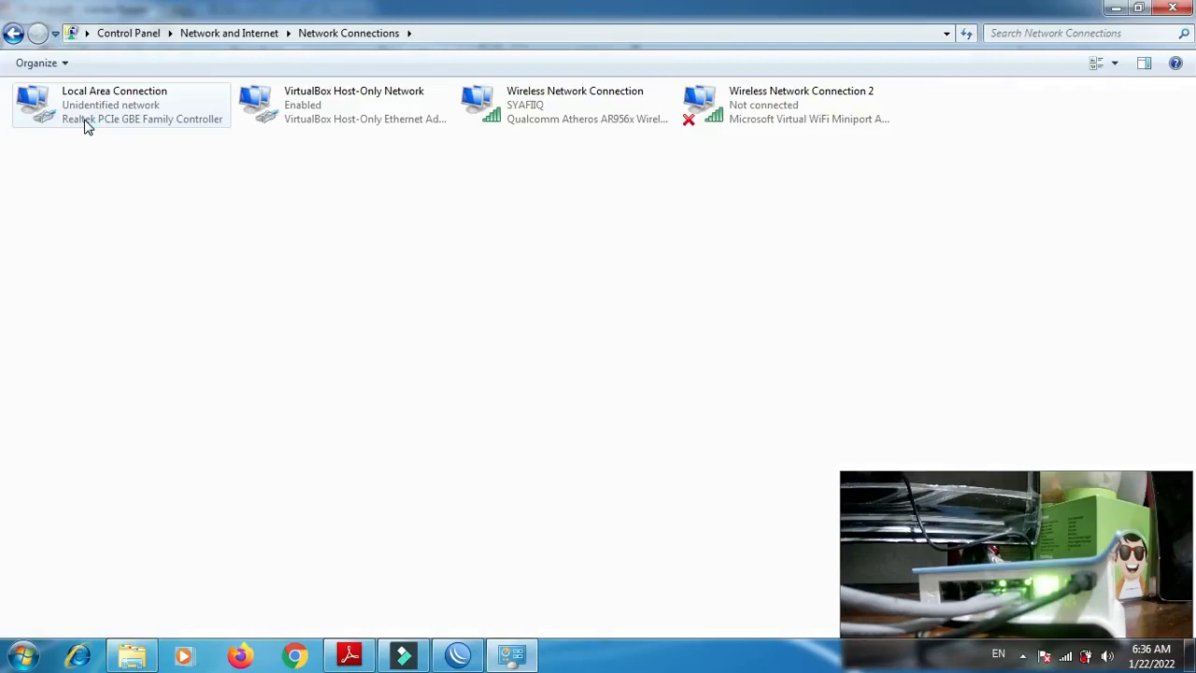
{"action": "left_click", "coordinate": [111, 118]}
{"action": "double_click", "coordinate": [111, 119]}
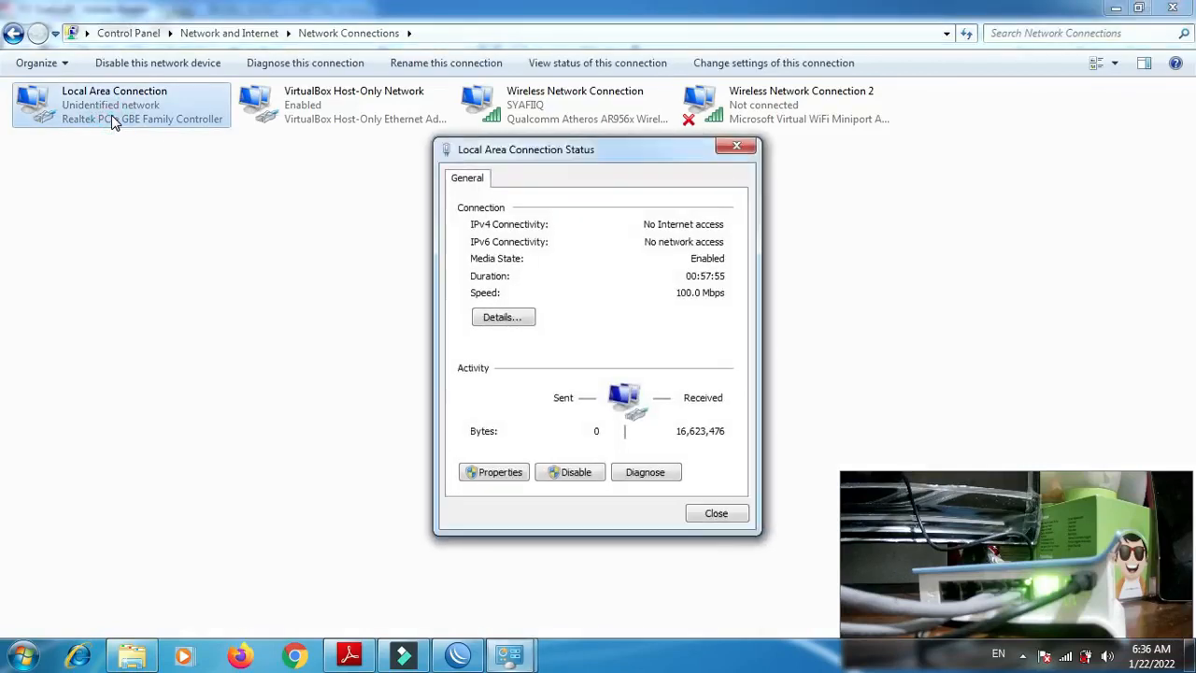
{"action": "left_click", "coordinate": [496, 319]}
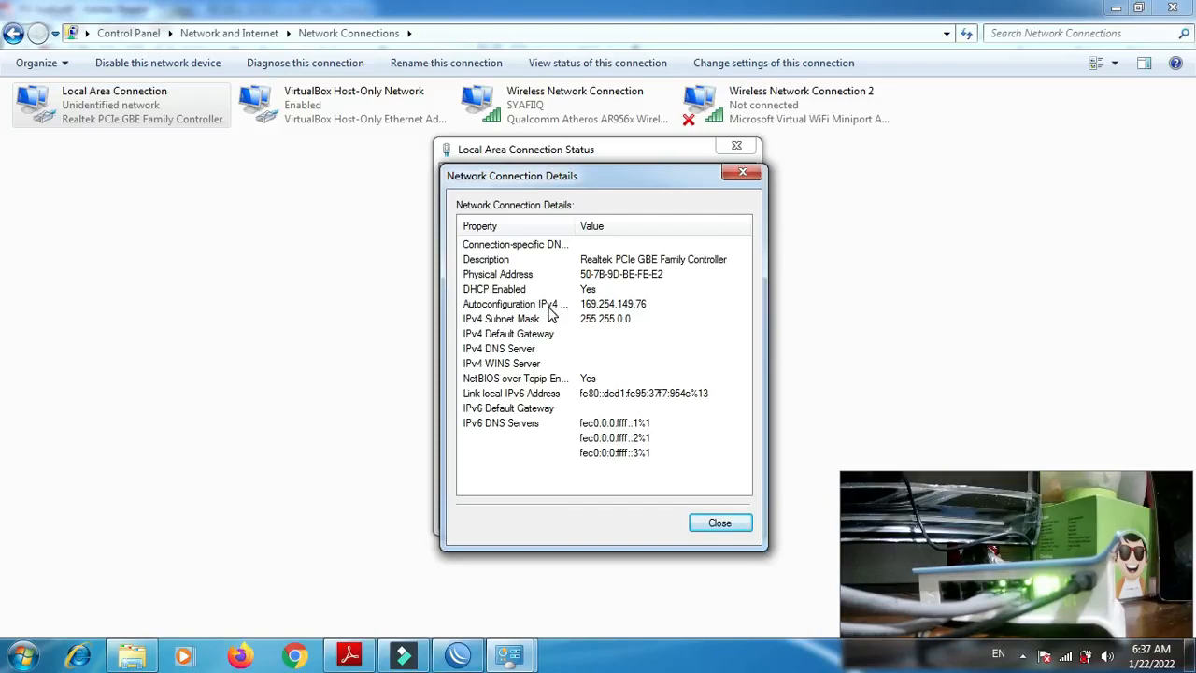
{"action": "left_click", "coordinate": [747, 175]}
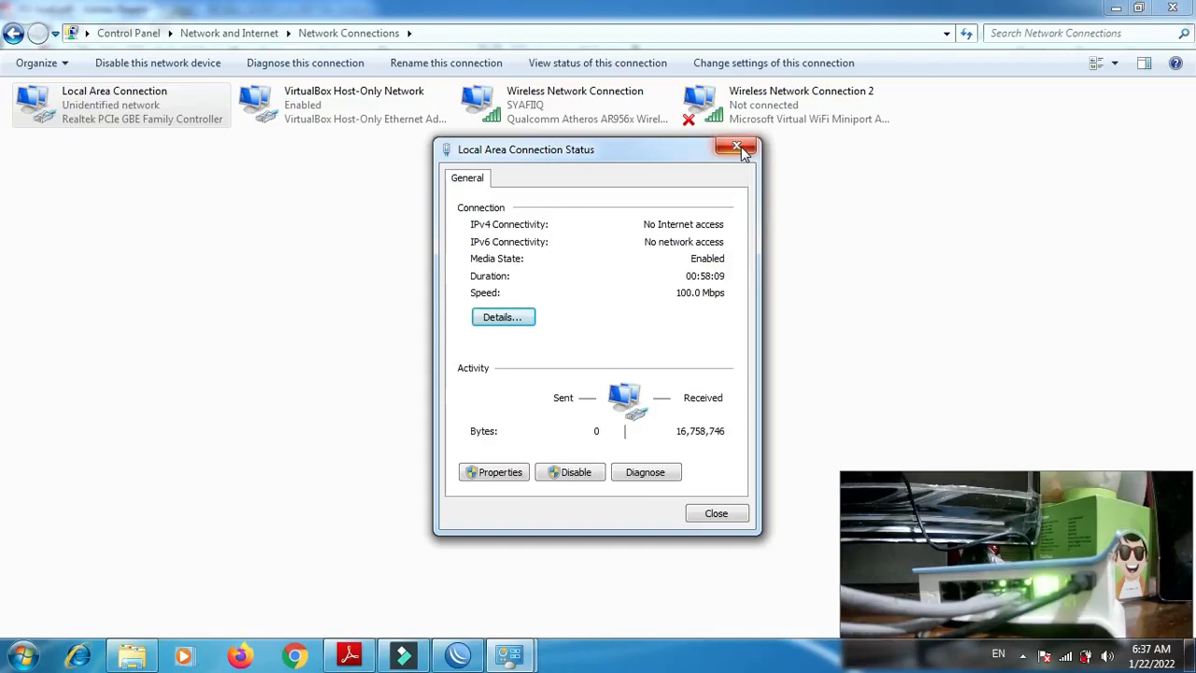
{"action": "left_click", "coordinate": [740, 147]}
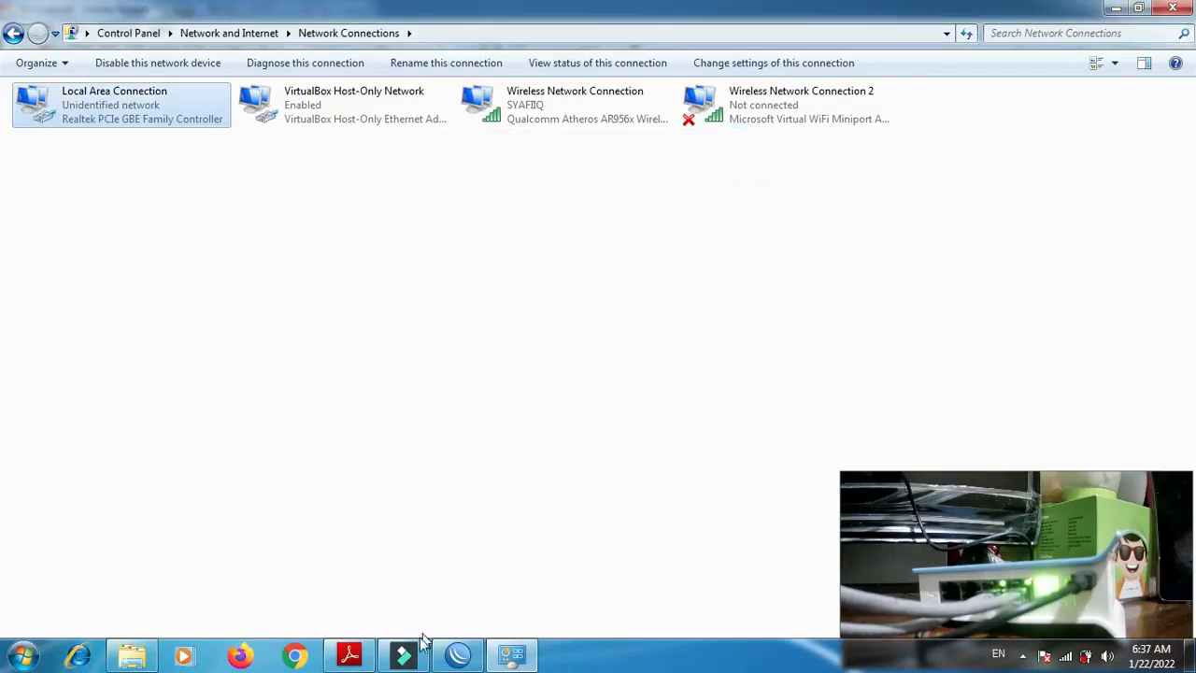
- Check the wired client test requirements in P2-Soal.pdf and open the Local Area Connection's Internet Protocol Version 4 properties
{"action": "left_click", "coordinate": [353, 657]}
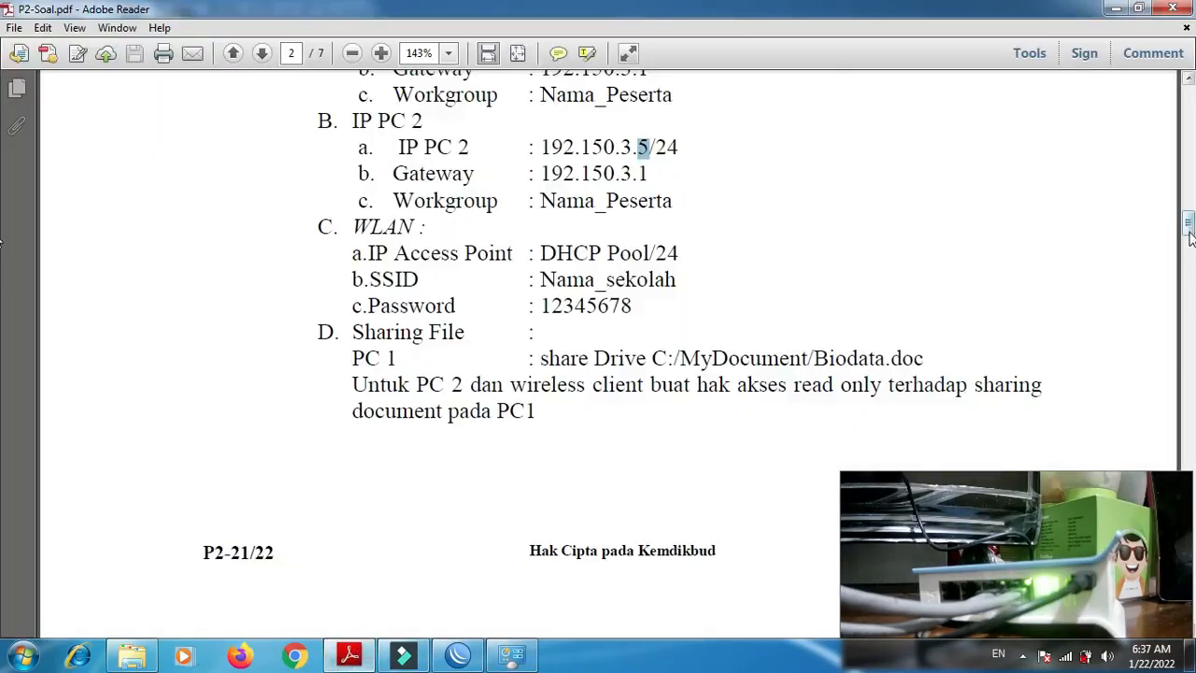
{"action": "left_click_drag", "start_coordinate": [1189, 237], "coordinate": [1190, 265]}
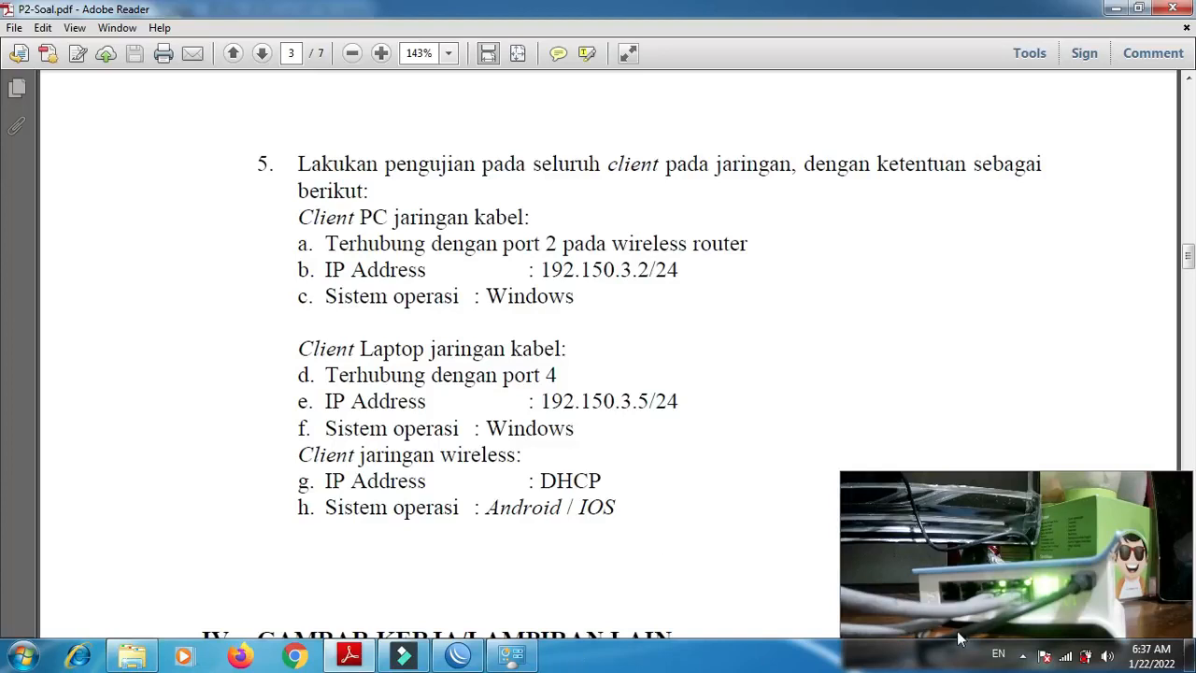
{"action": "left_click", "coordinate": [512, 655]}
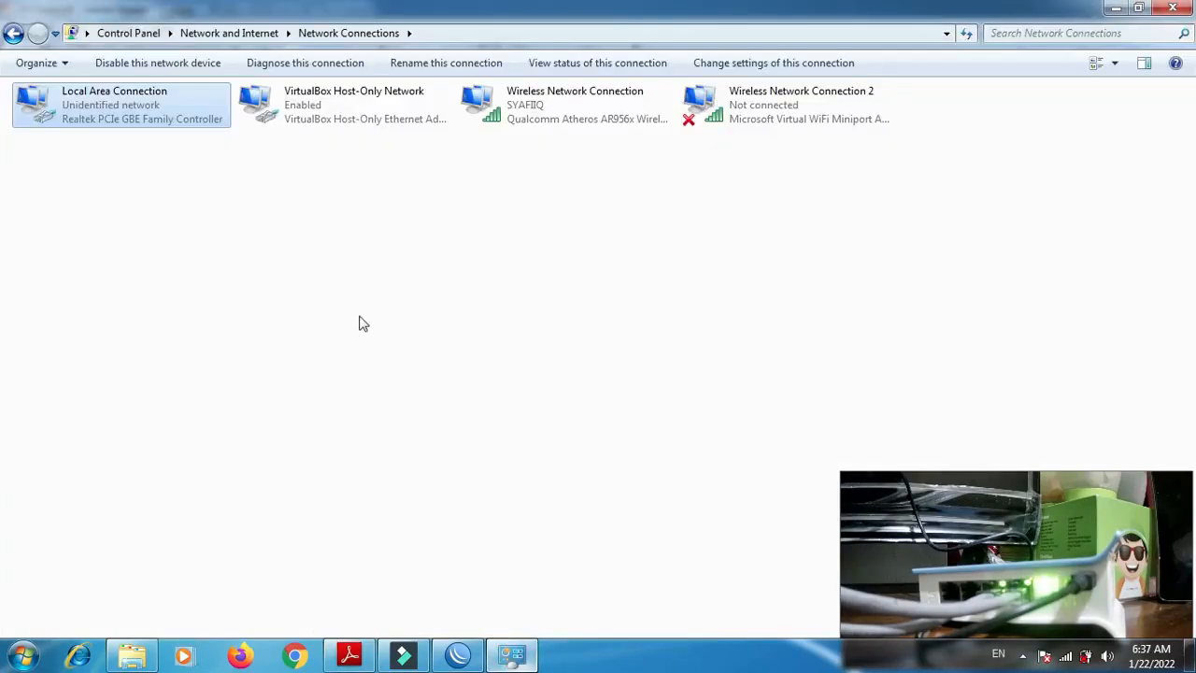
{"action": "double_click", "coordinate": [99, 106]}
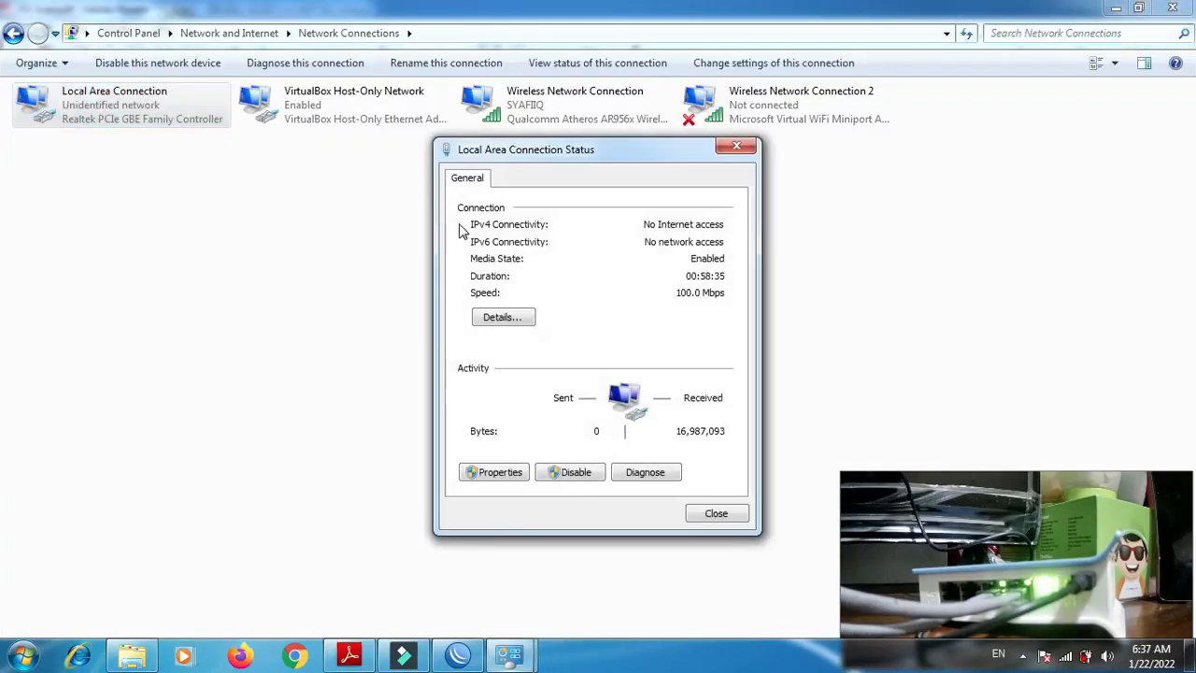
{"action": "left_click", "coordinate": [514, 474]}
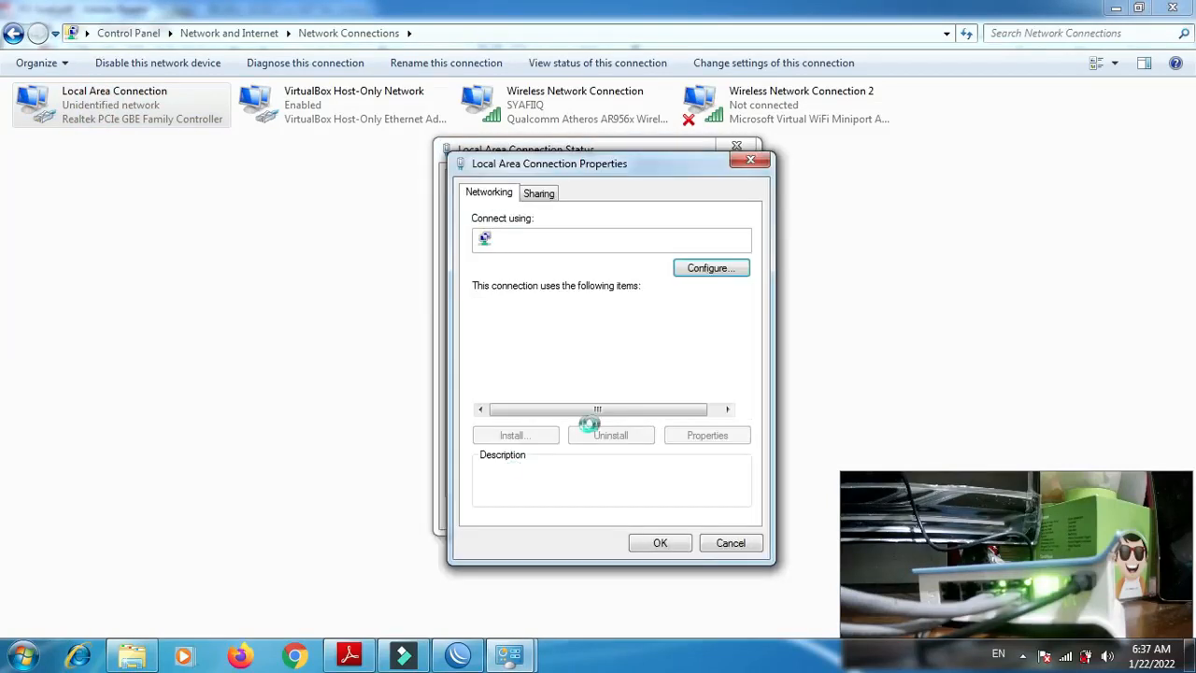
{"action": "left_click", "coordinate": [664, 395]}
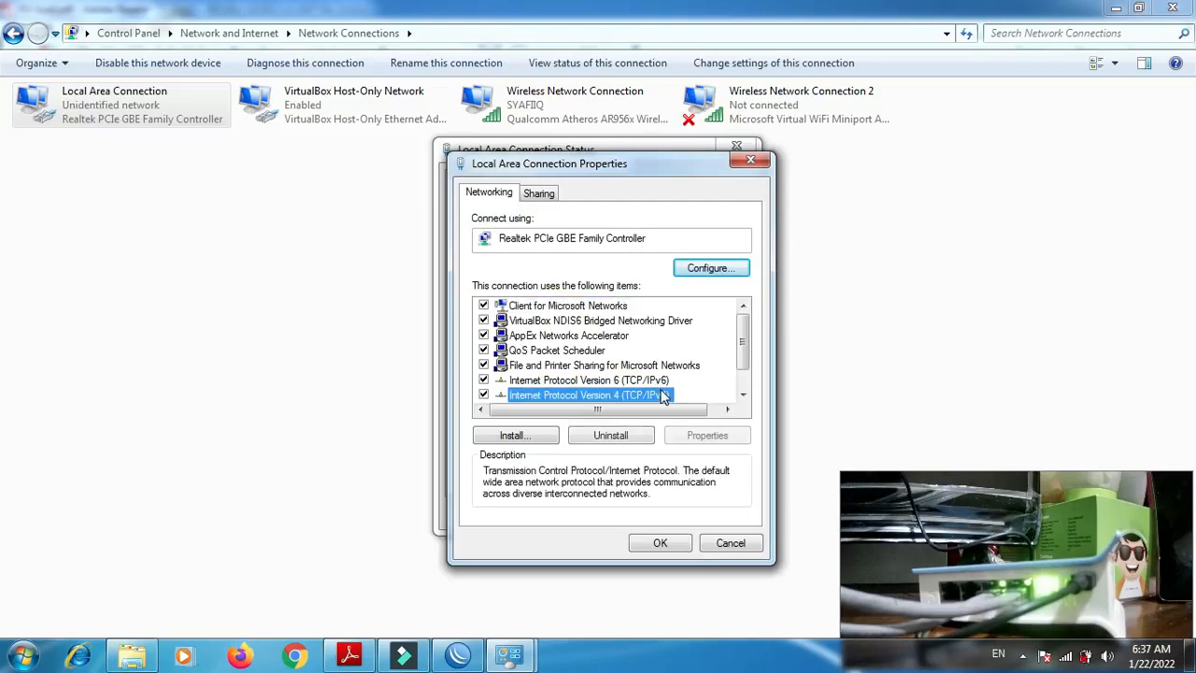
{"action": "left_click", "coordinate": [702, 435]}
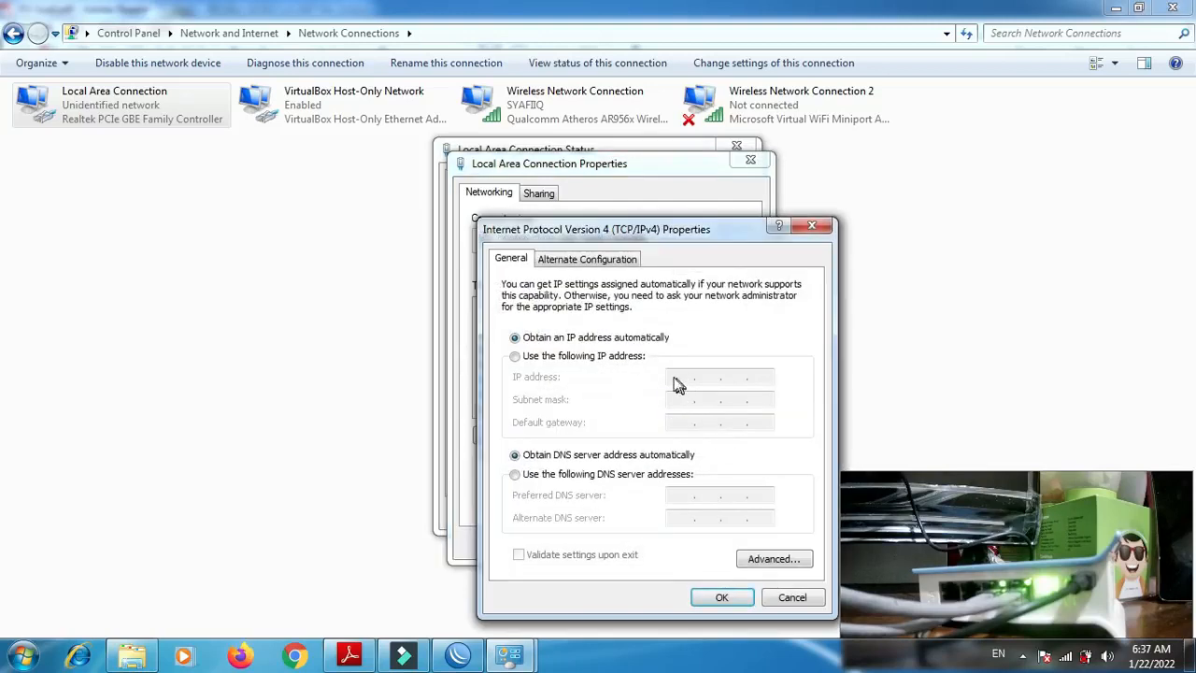
- Set a static IP address of 192.150.3.2 with subnet mask 255.255.255.0 and default gateway 192.150.3.1, and save the connection's settings
{"action": "left_click", "coordinate": [564, 360]}
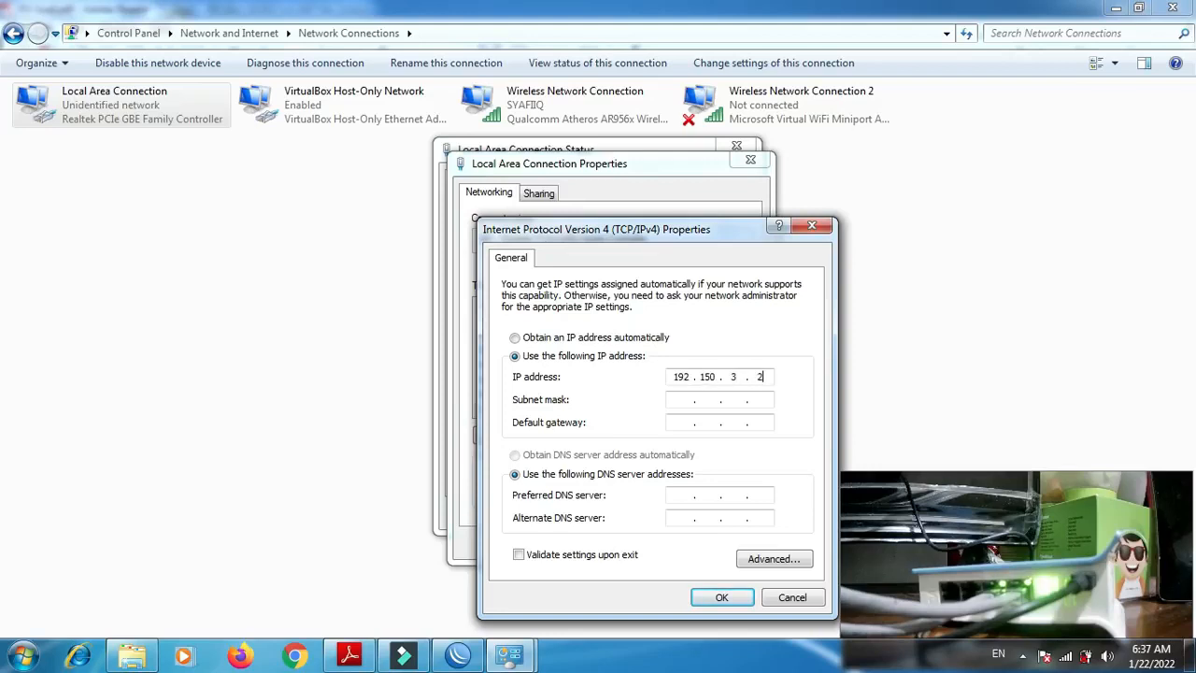
{"action": "key", "text": "Tab"}
{"action": "left_click", "coordinate": [724, 597]}
{"action": "left_click", "coordinate": [669, 546]}
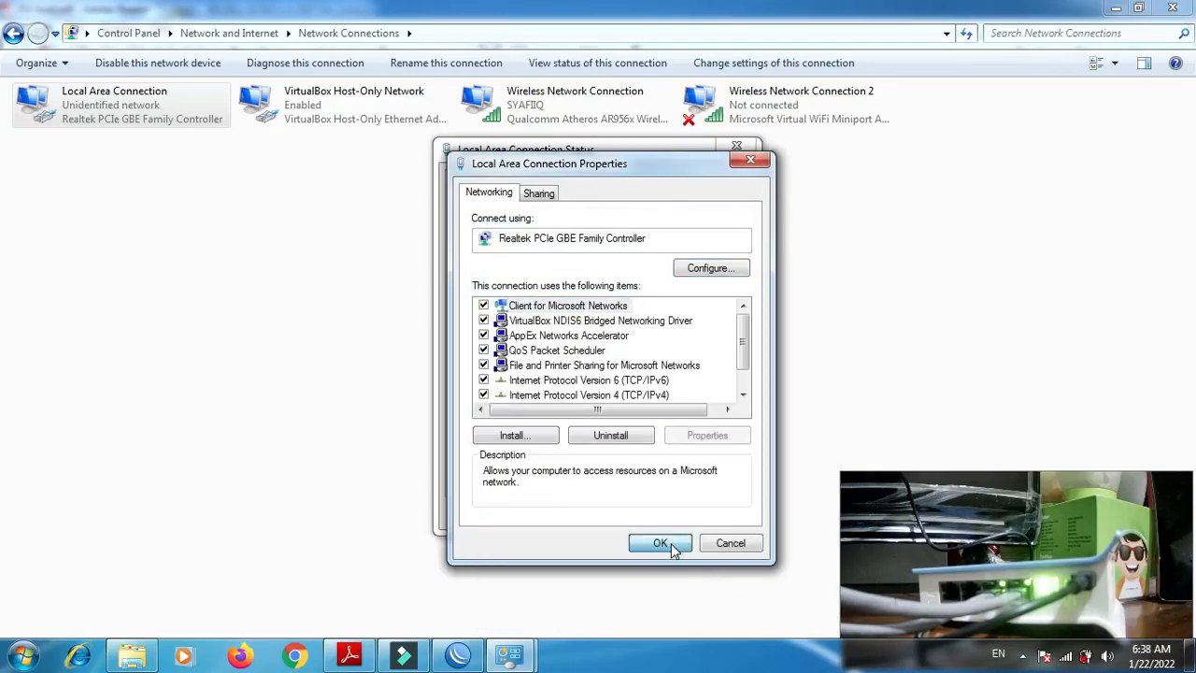
{"action": "left_click", "coordinate": [711, 512]}
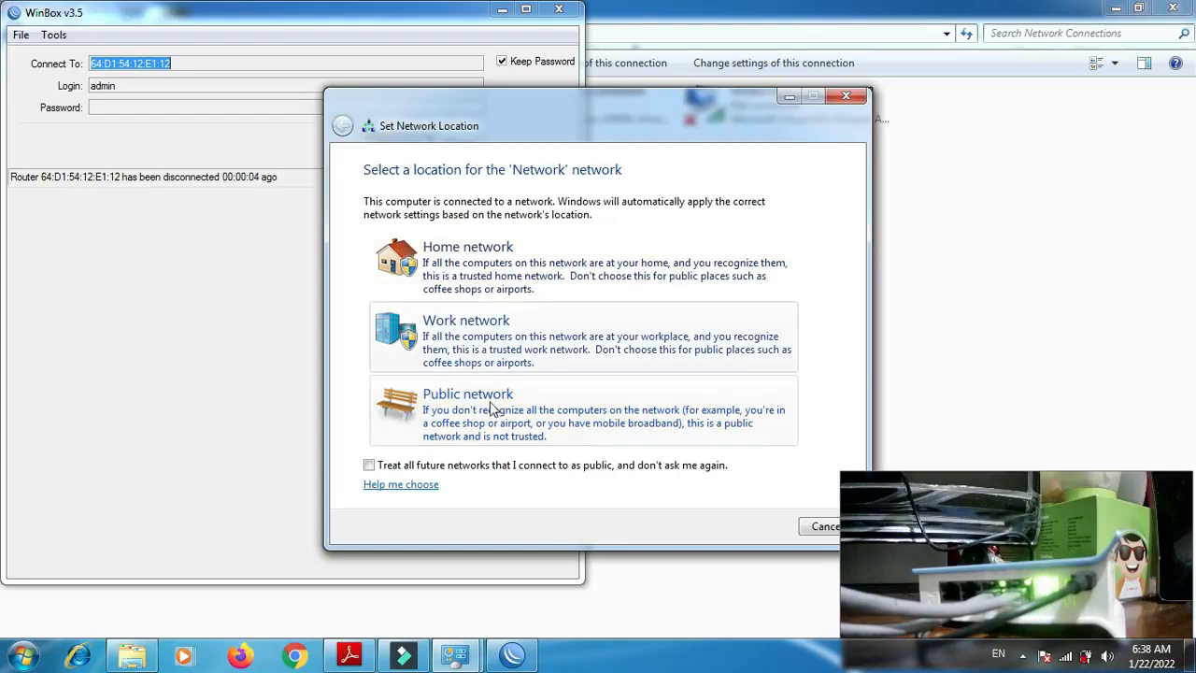
- Set the location of the newly detected network to Public network and close the location dialog
{"action": "left_click", "coordinate": [465, 419]}
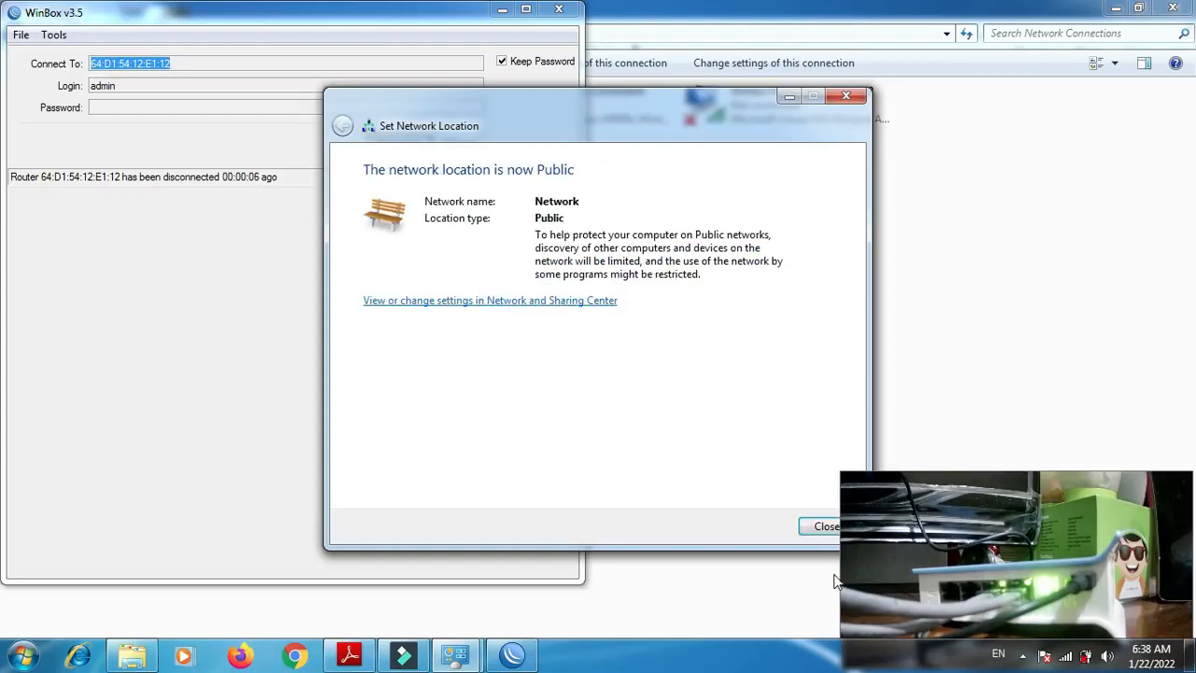
{"action": "left_click", "coordinate": [822, 528]}
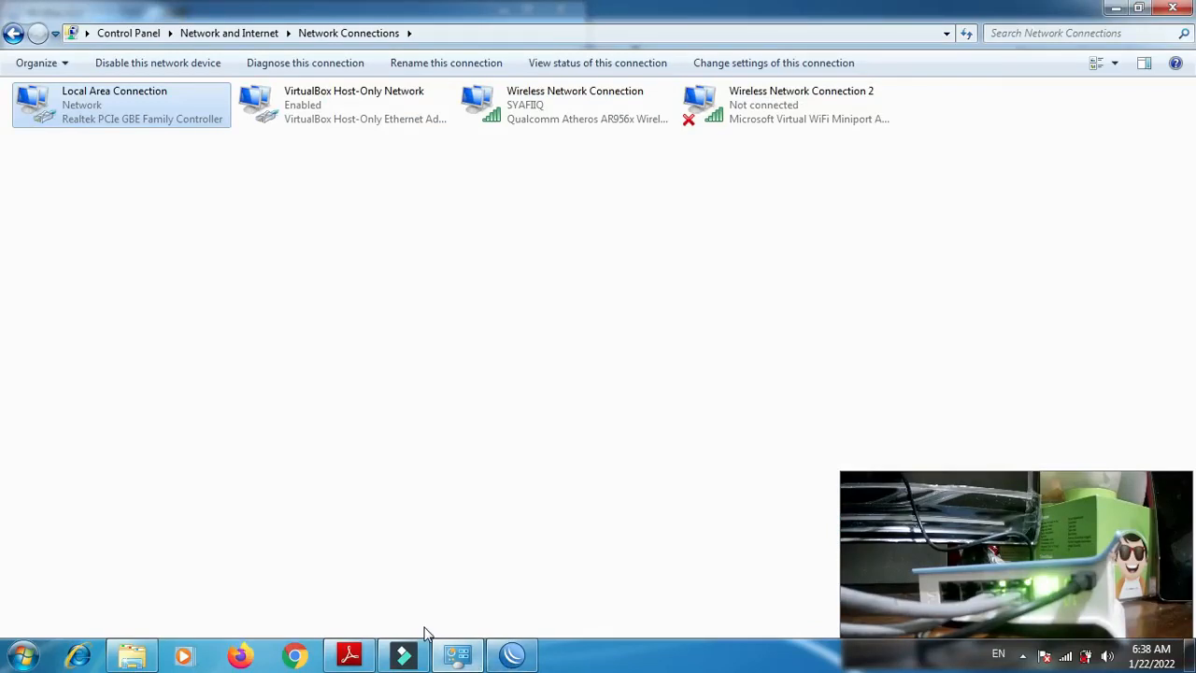
- Open a Command Prompt and run ipconfig to check the Local Area Connection's IPv4 address, subnet mask and default gateway
{"action": "key", "text": "super+r"}
{"action": "type", "text": "cmd"}
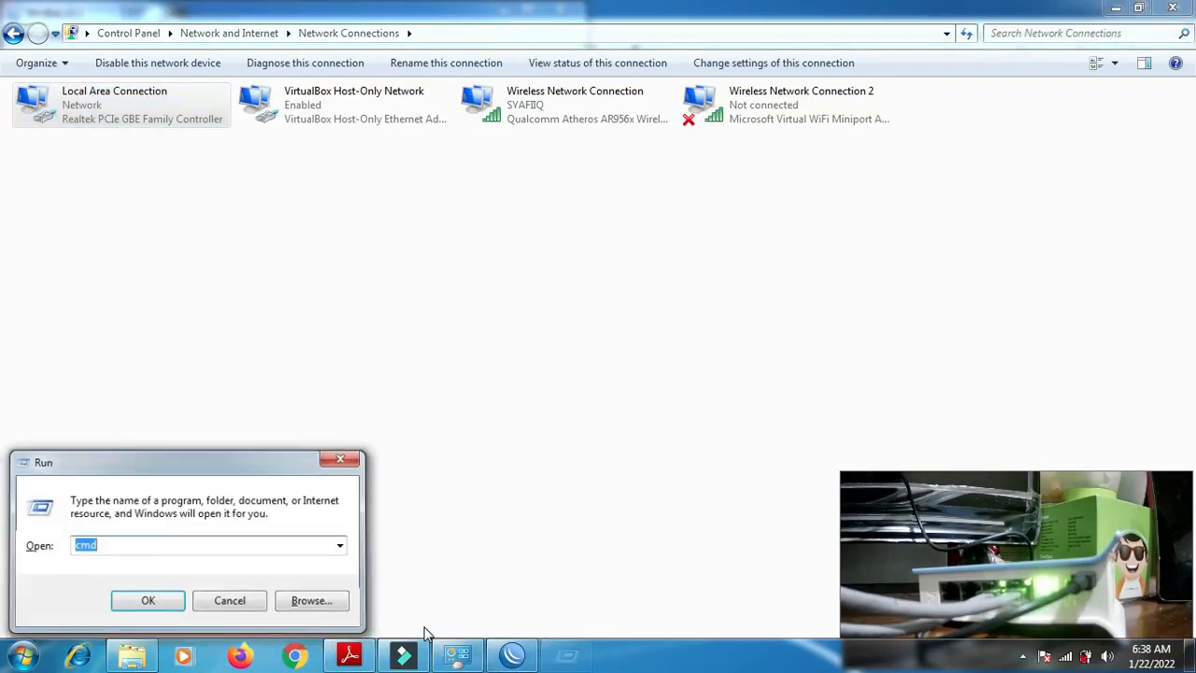
{"action": "key", "text": "Return"}
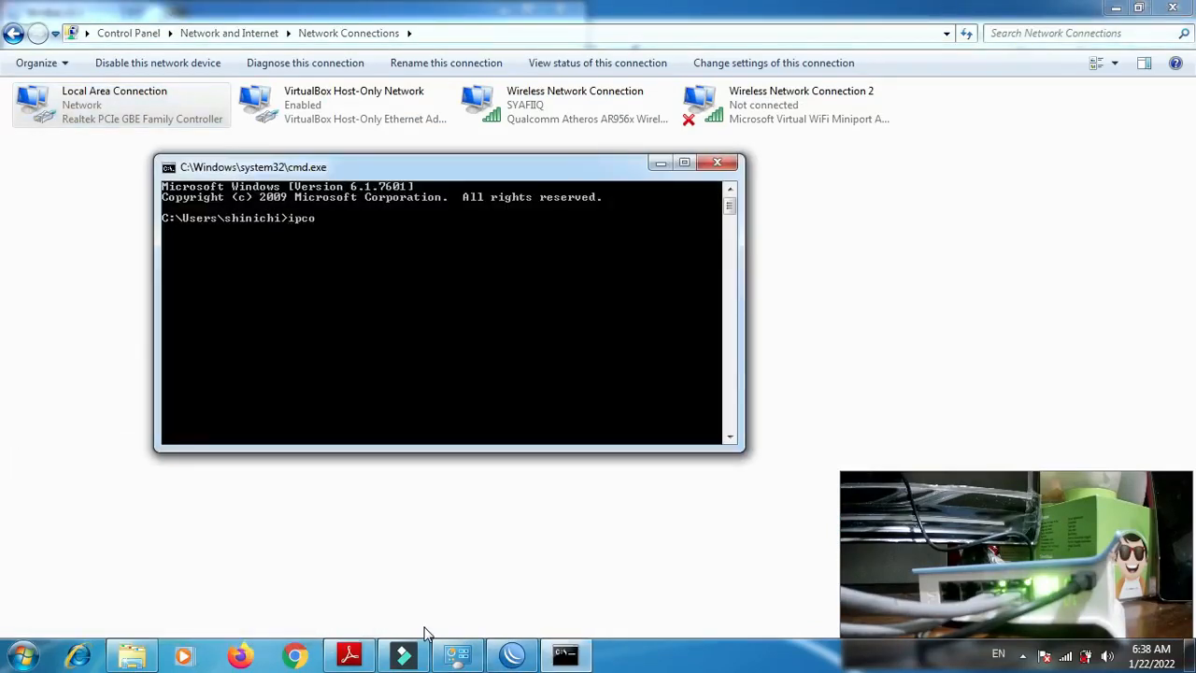
{"action": "type", "text": "ipconfig"}
{"action": "key", "text": "Return"}
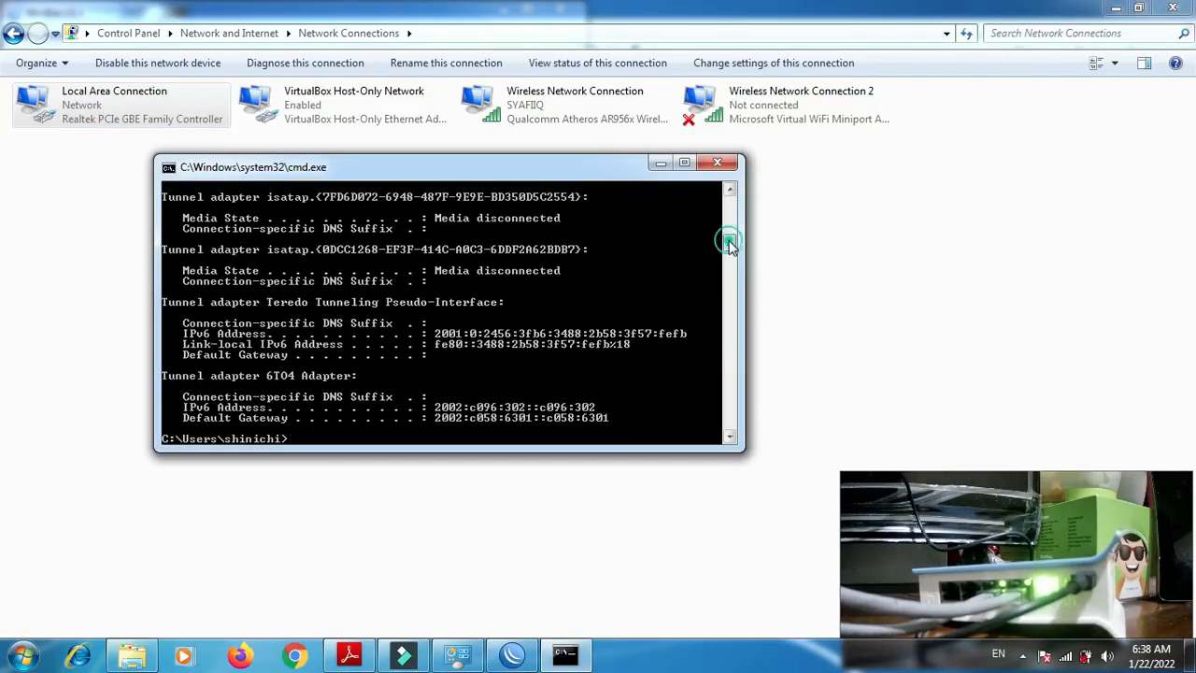
{"action": "scroll", "coordinate": [728, 233], "scroll_direction": "up", "scroll_amount": 4}
{"action": "left_click_drag", "start_coordinate": [730, 234], "coordinate": [730, 217]}
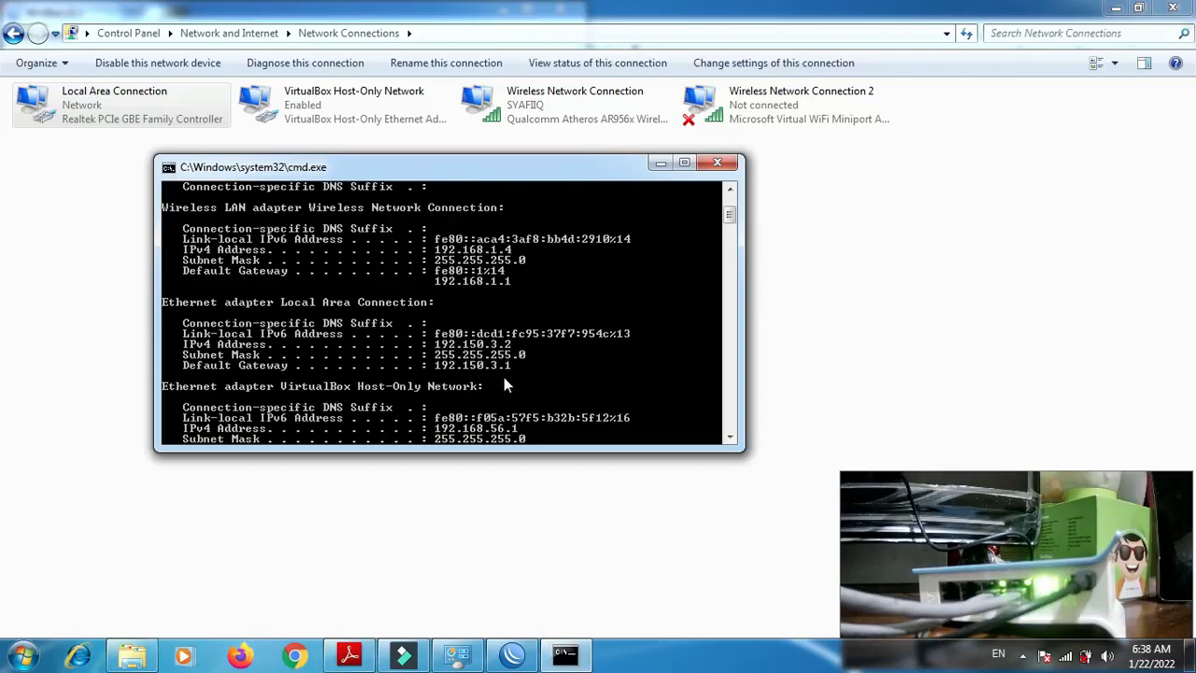
- Ping the PC's own address 192.150.3.2 from the Command Prompt
{"action": "type", "text": "ping"}
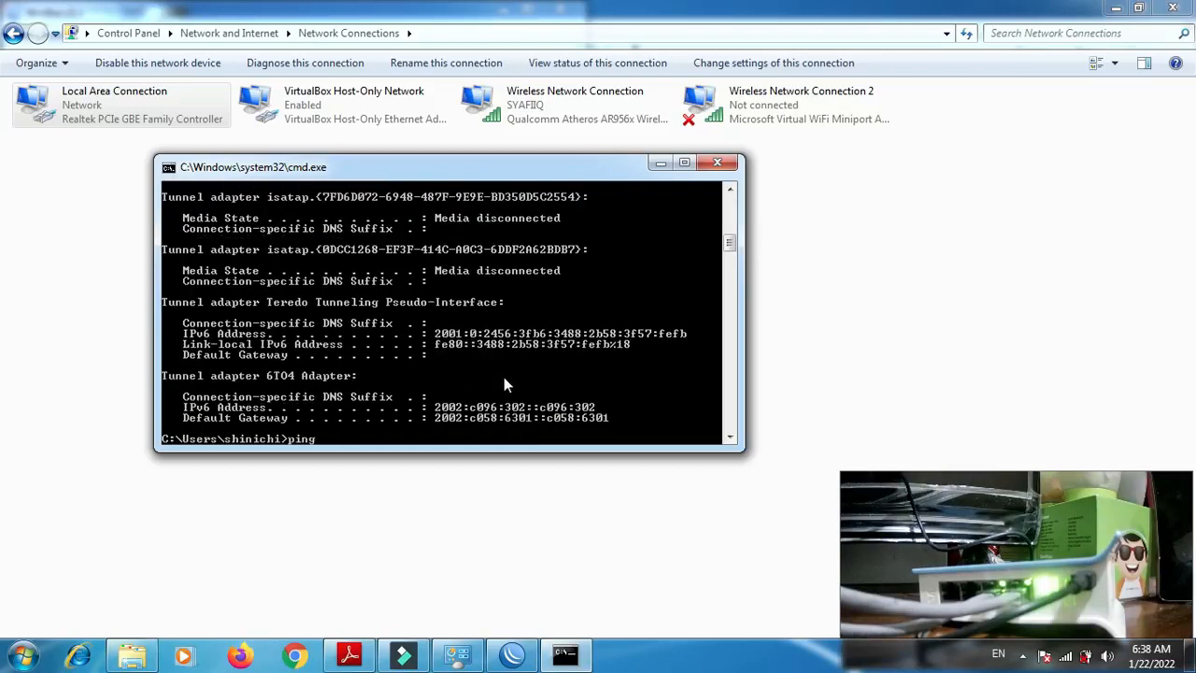
{"action": "type", "text": " 192.150.3.2"}
{"action": "key", "text": "Return"}
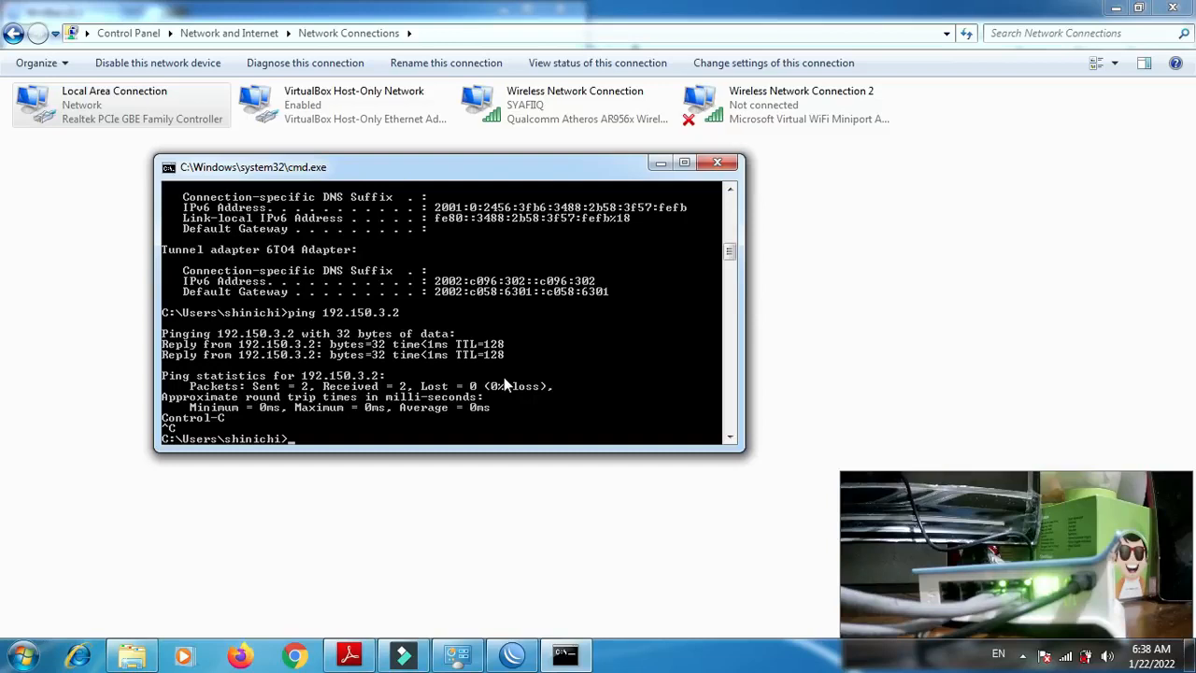
- Ping the router's gateway address 192.150.3.1 from the Command Prompt
{"action": "key", "text": "Up"}
{"action": "key", "text": "BackSpace"}
{"action": "type", "text": "192.150.3.1"}
{"action": "key", "text": "Return"}
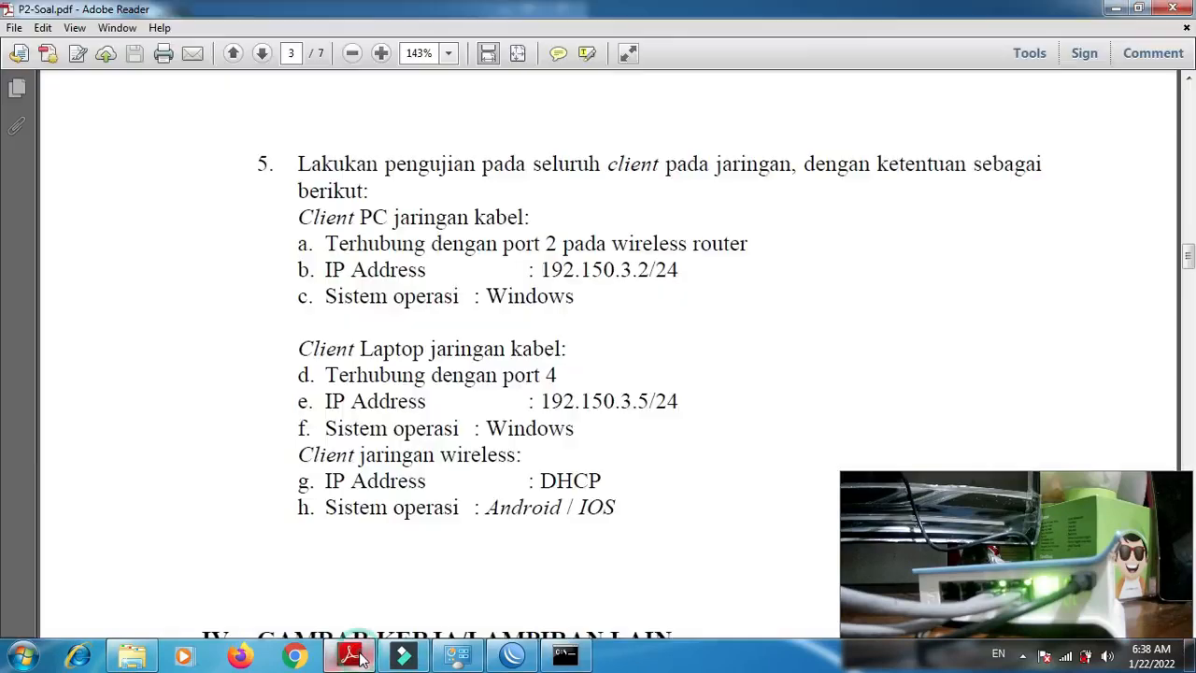
- Recheck the client test requirements in P2-Soal.pdf, and reconnect WinBox to the router with the bridge ports list in front
{"action": "left_click", "coordinate": [349, 654]}
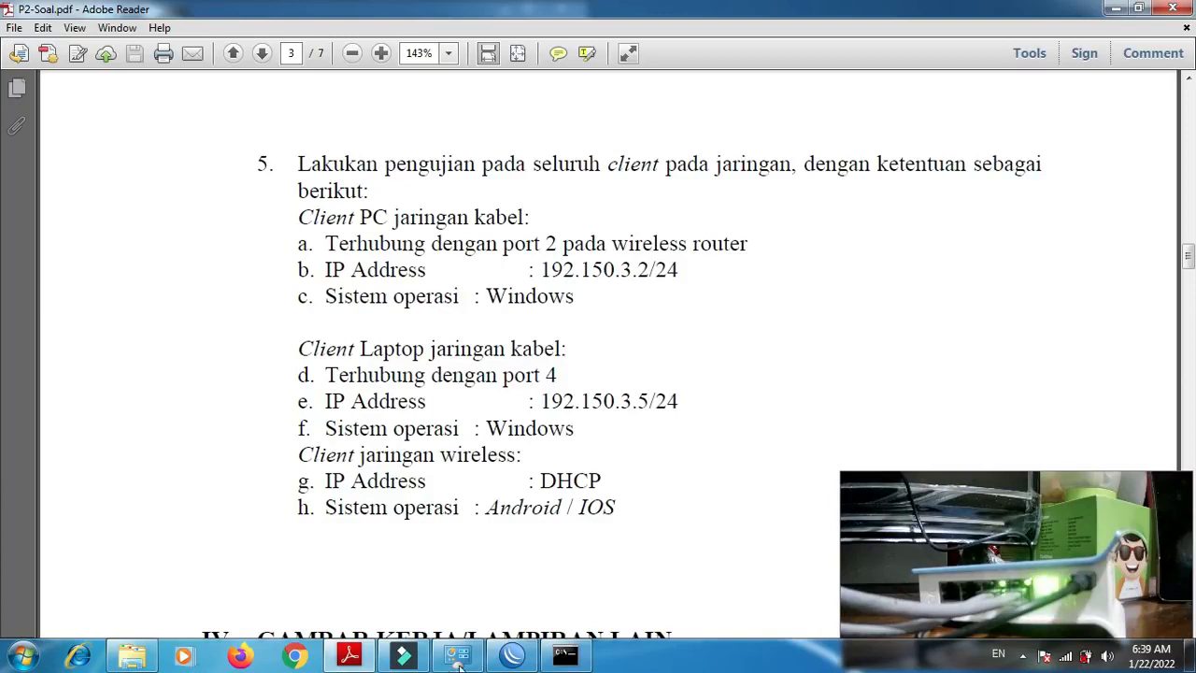
{"action": "left_click", "coordinate": [512, 656]}
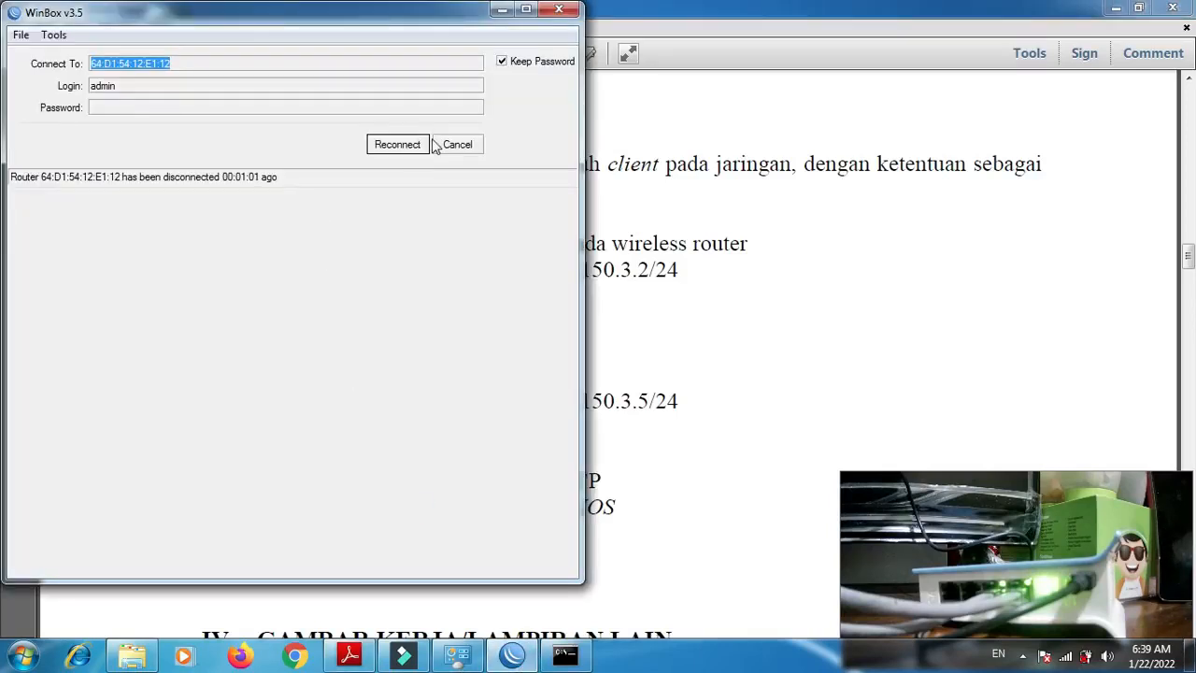
{"action": "left_click", "coordinate": [408, 145]}
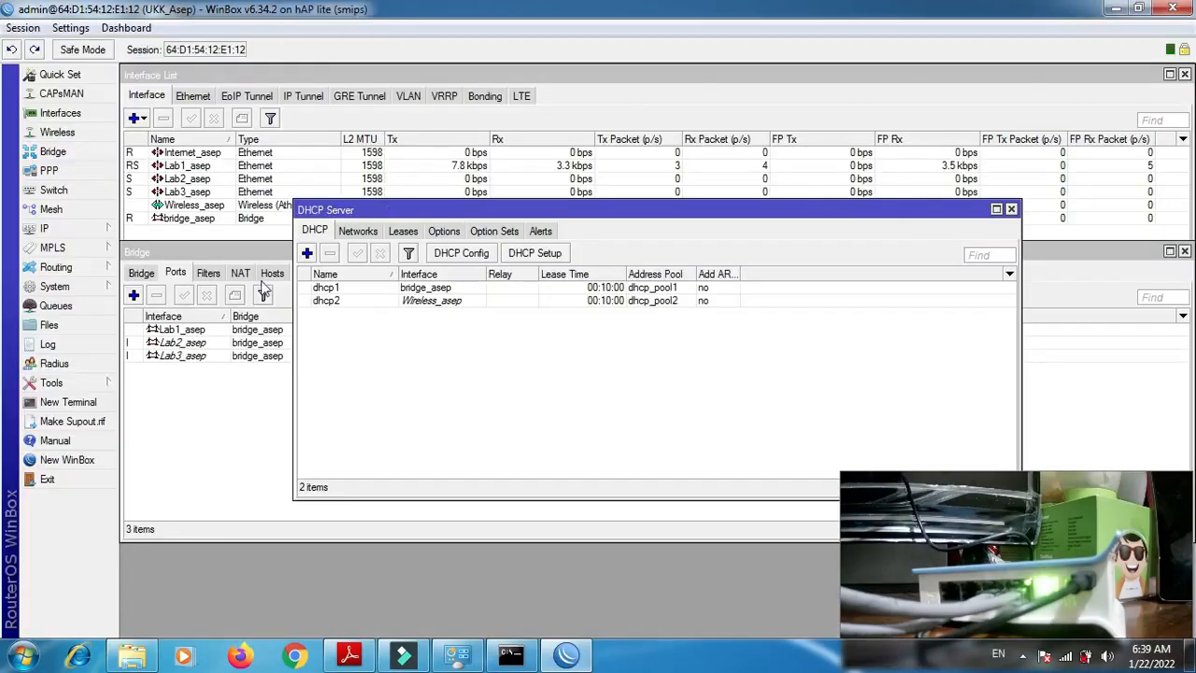
{"action": "left_click", "coordinate": [199, 253]}
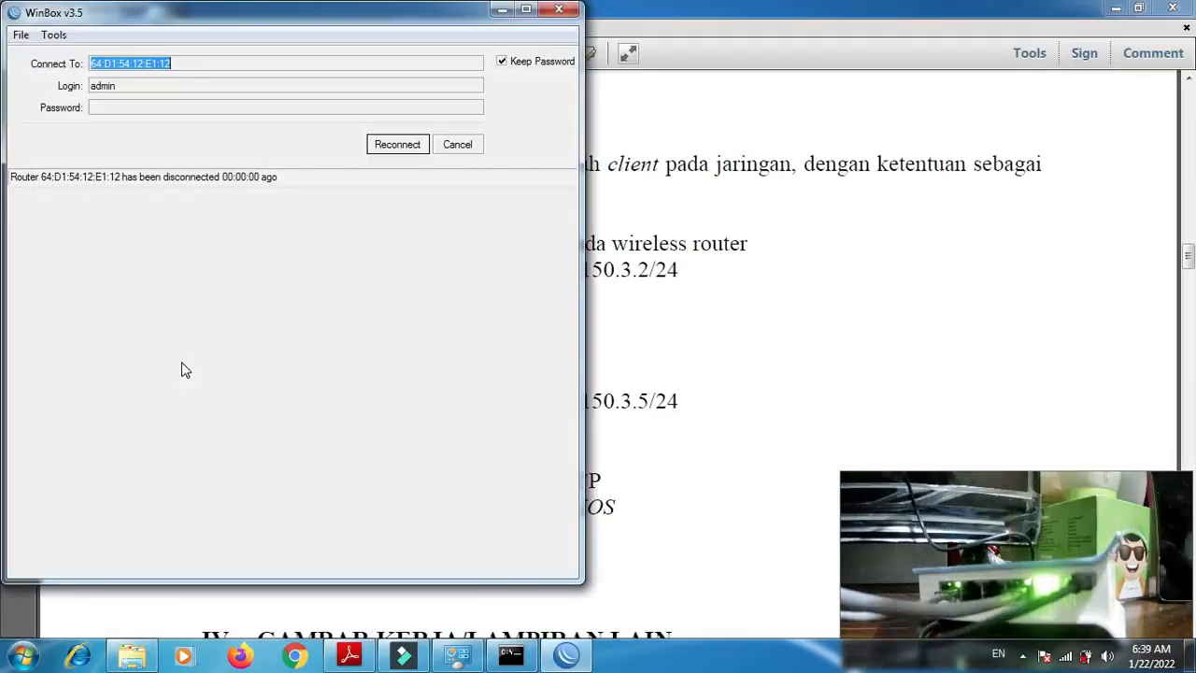
{"action": "left_click", "coordinate": [398, 147]}
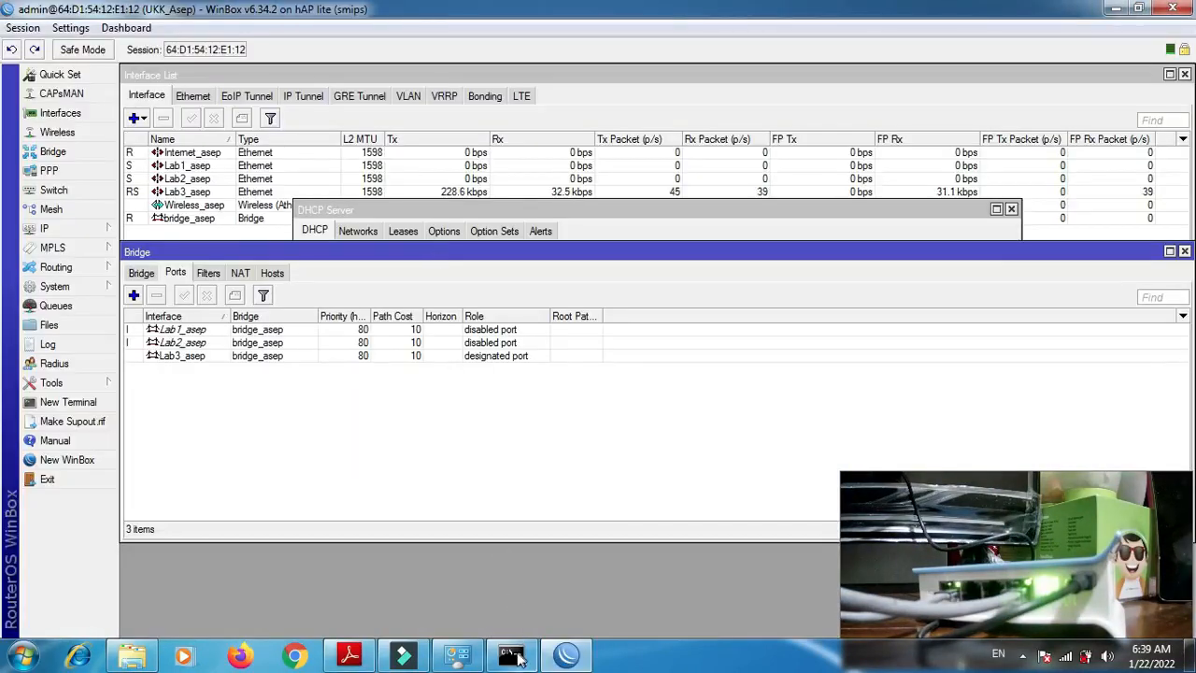
- Open a router terminal in WinBox and list the router's addresses with ip address print
{"action": "left_click", "coordinate": [514, 656]}
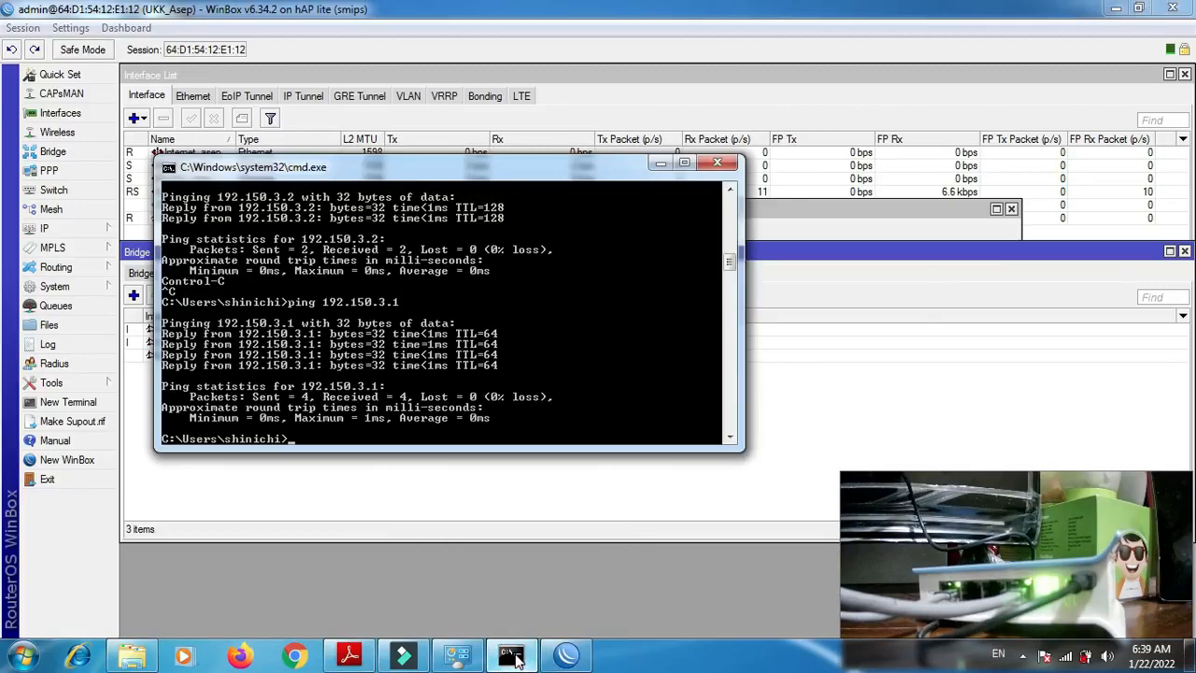
{"action": "left_click", "coordinate": [67, 403]}
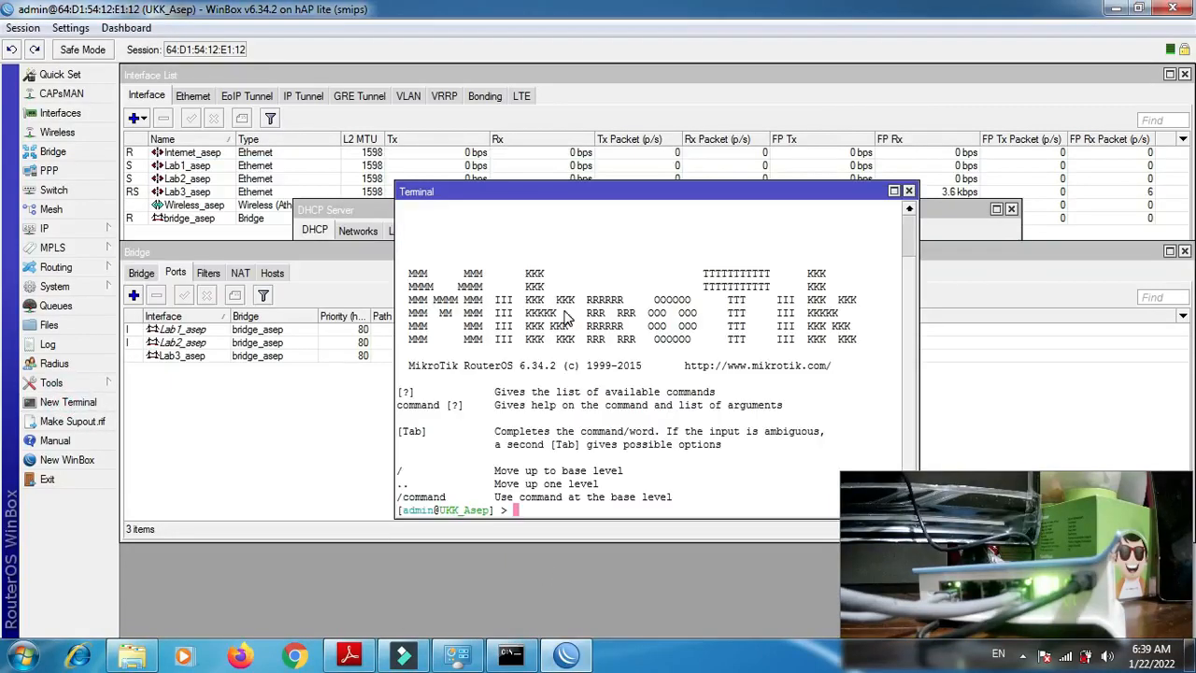
{"action": "type", "text": "ip address pri"}
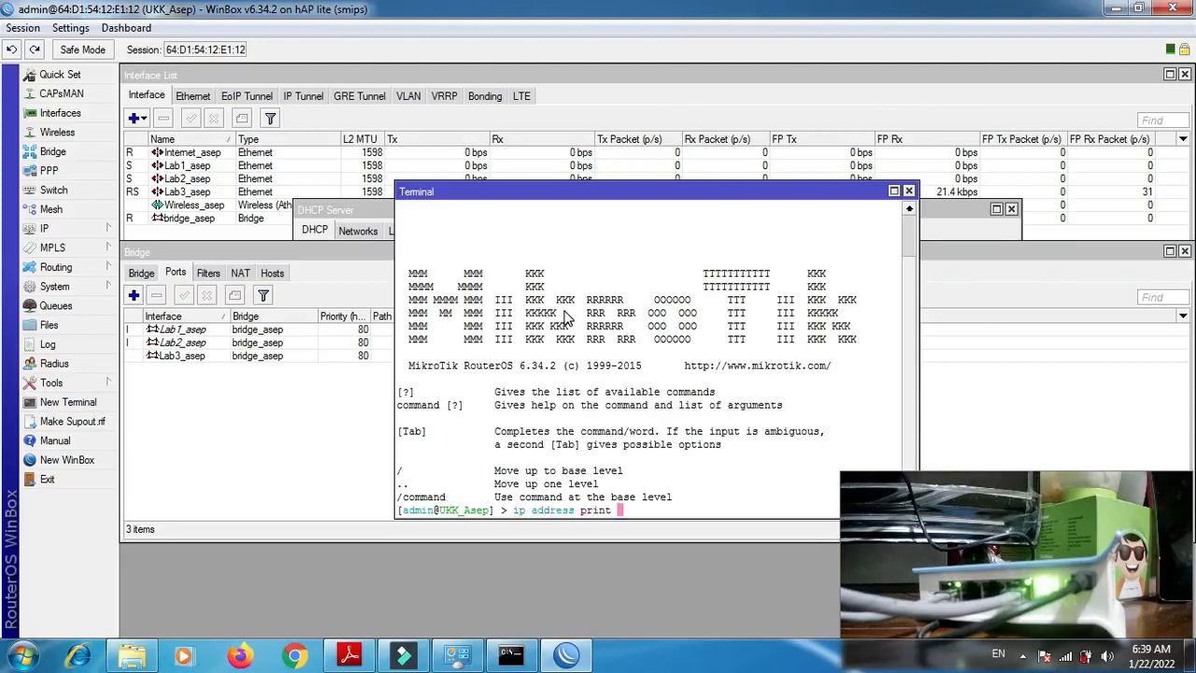
{"action": "type", "text": "nt"}
{"action": "key", "text": "Return"}
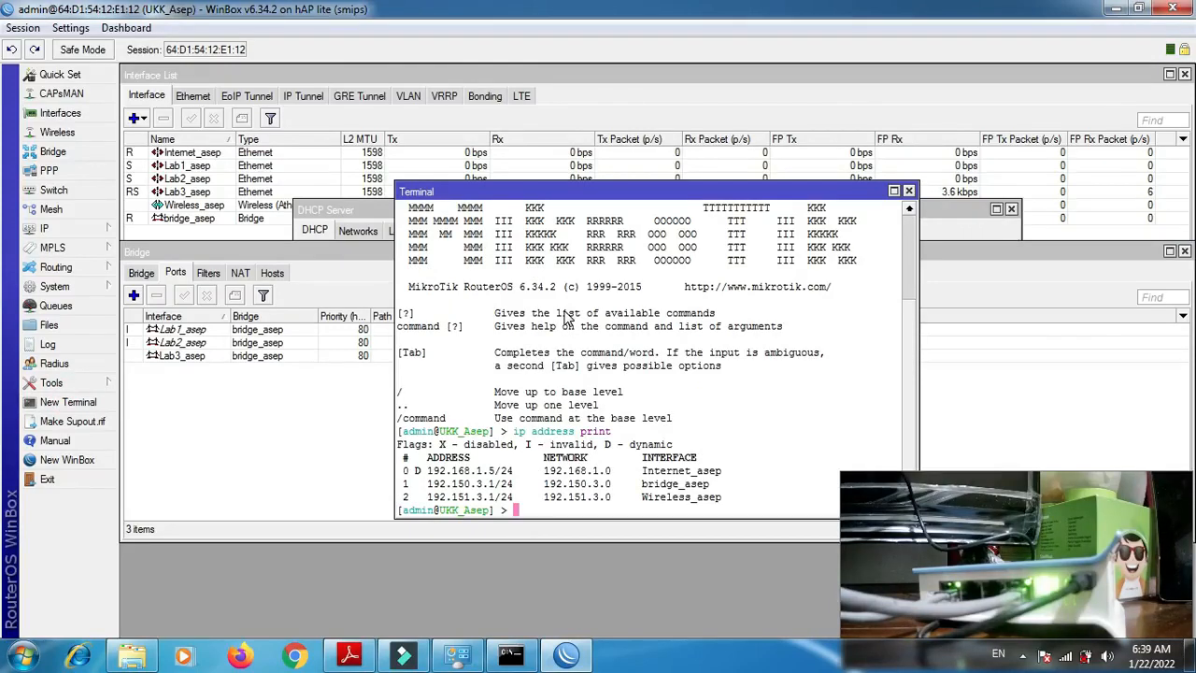
- Switch to the Command Prompt, run ipconfig again and repeat the ping to 192.150.3.1
{"action": "left_click", "coordinate": [516, 653]}
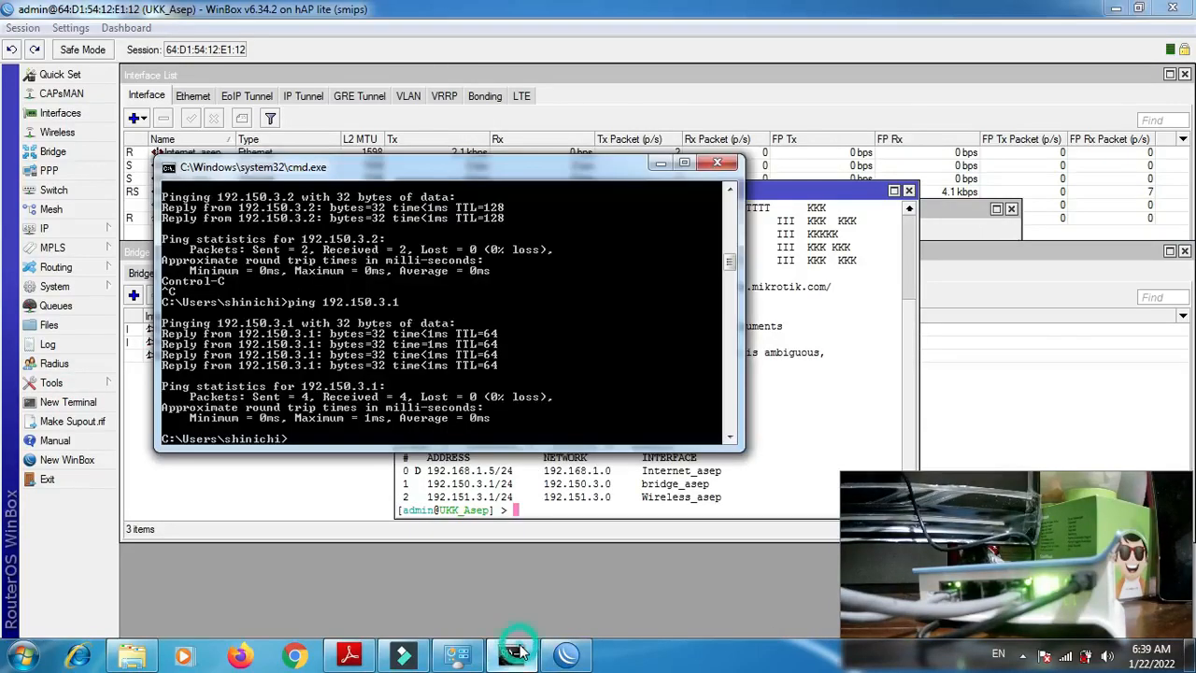
{"action": "type", "text": "ipconfig"}
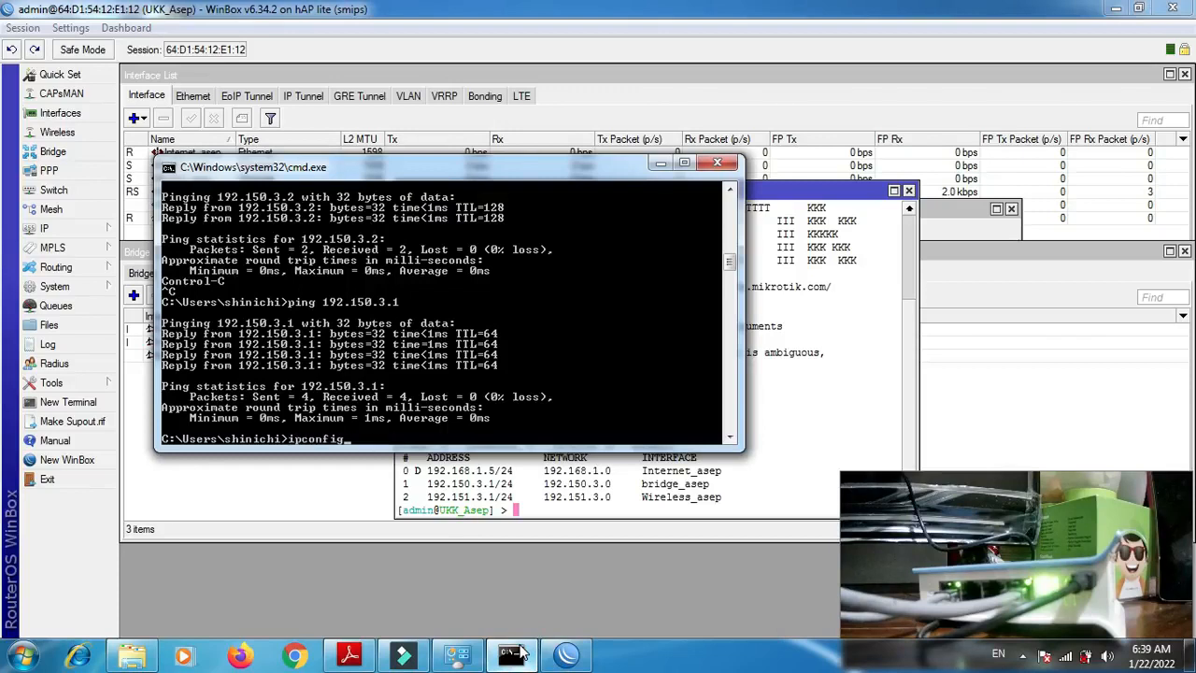
{"action": "key", "text": "Return"}
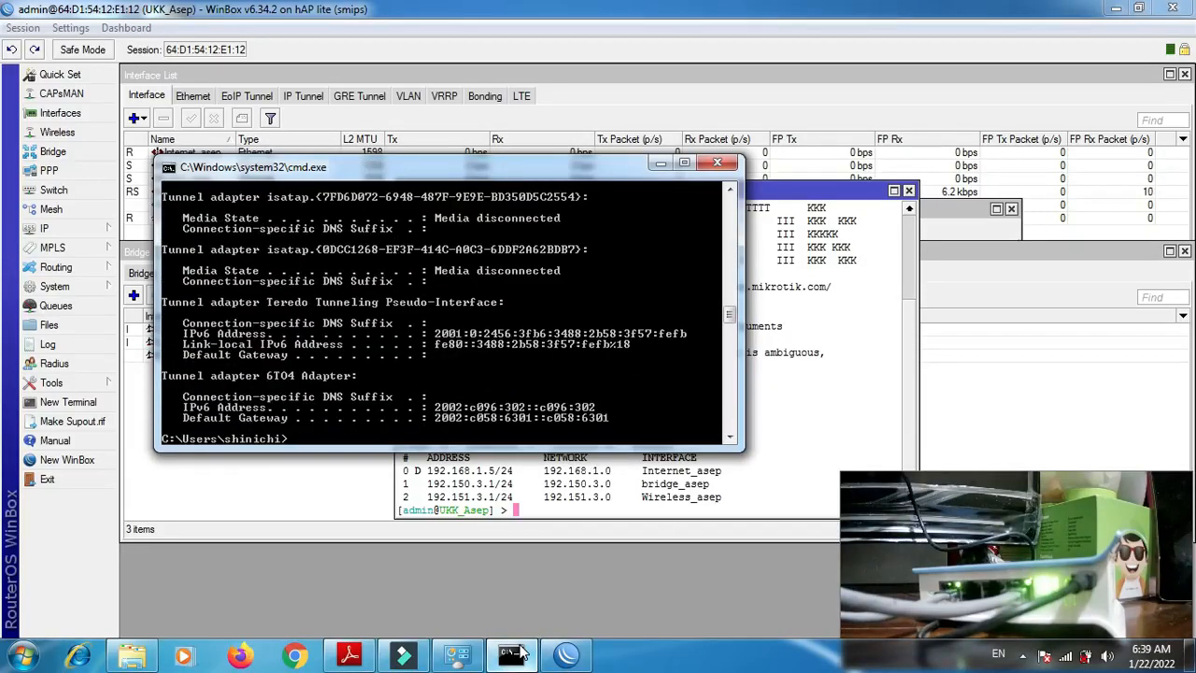
{"action": "key", "text": "Up"}
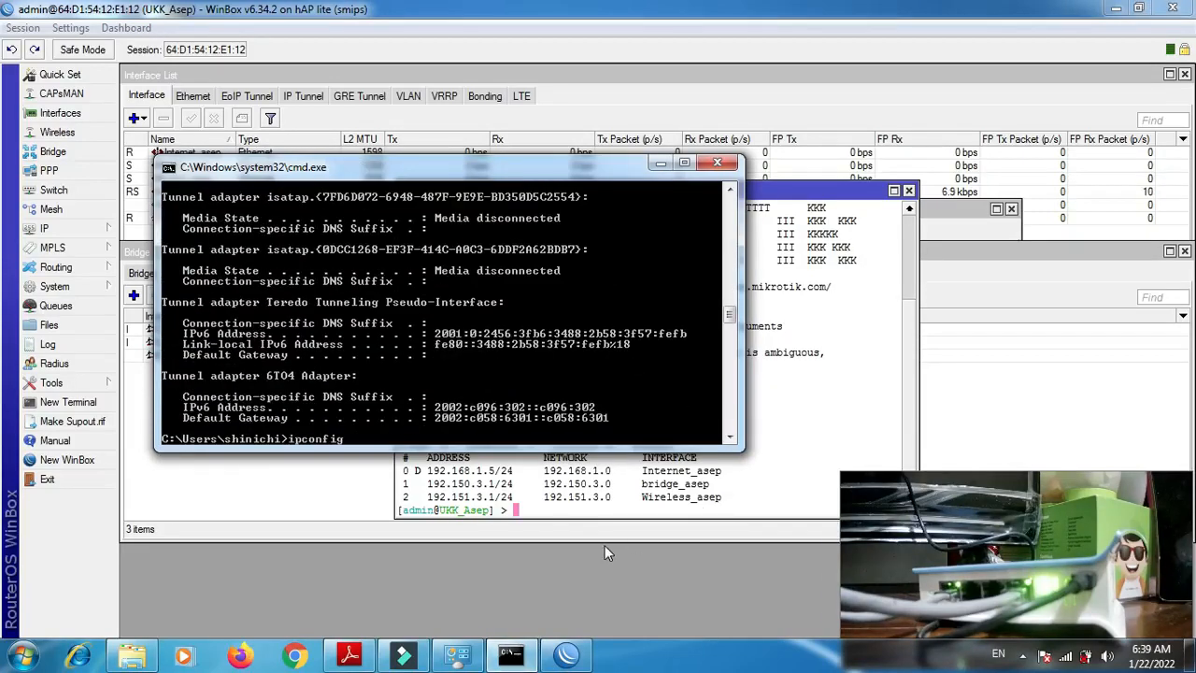
{"action": "key", "text": "Up"}
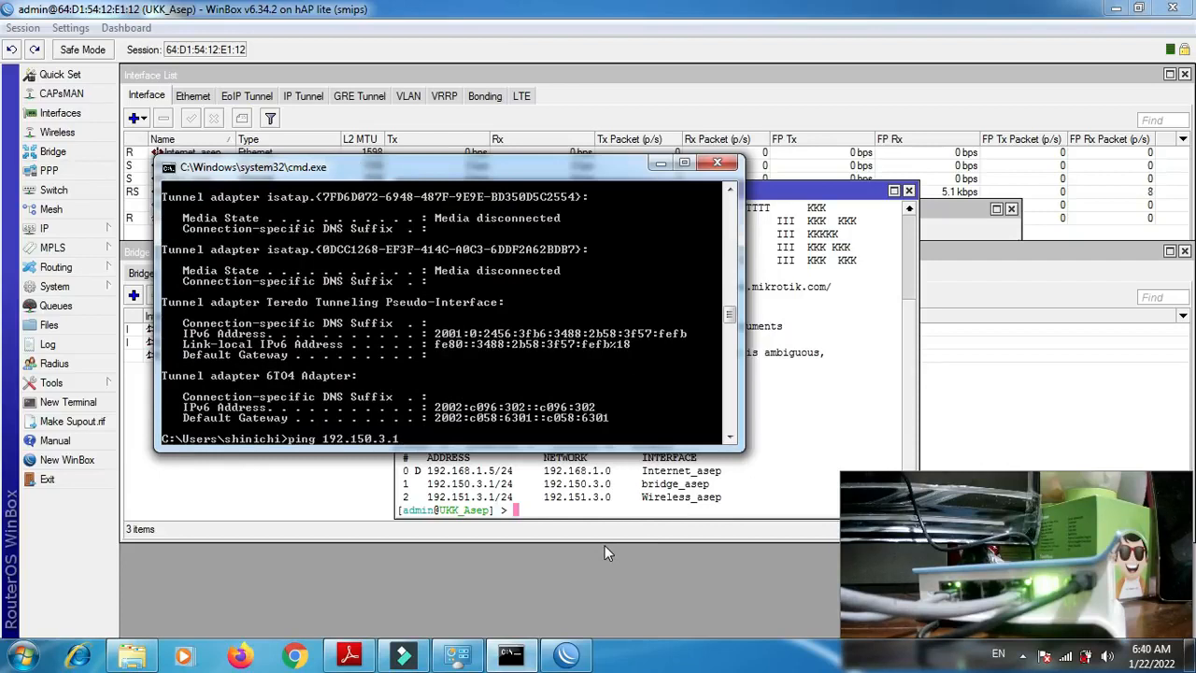
{"action": "key", "text": "Return"}
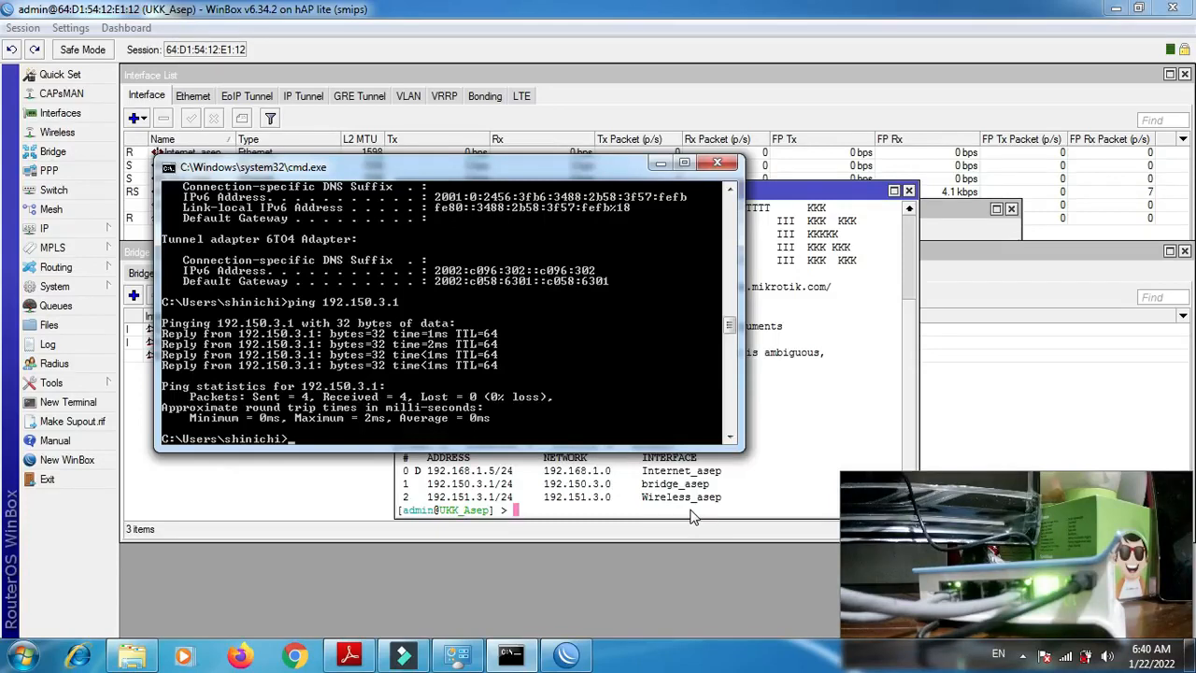
{"action": "left_click", "coordinate": [1066, 657]}
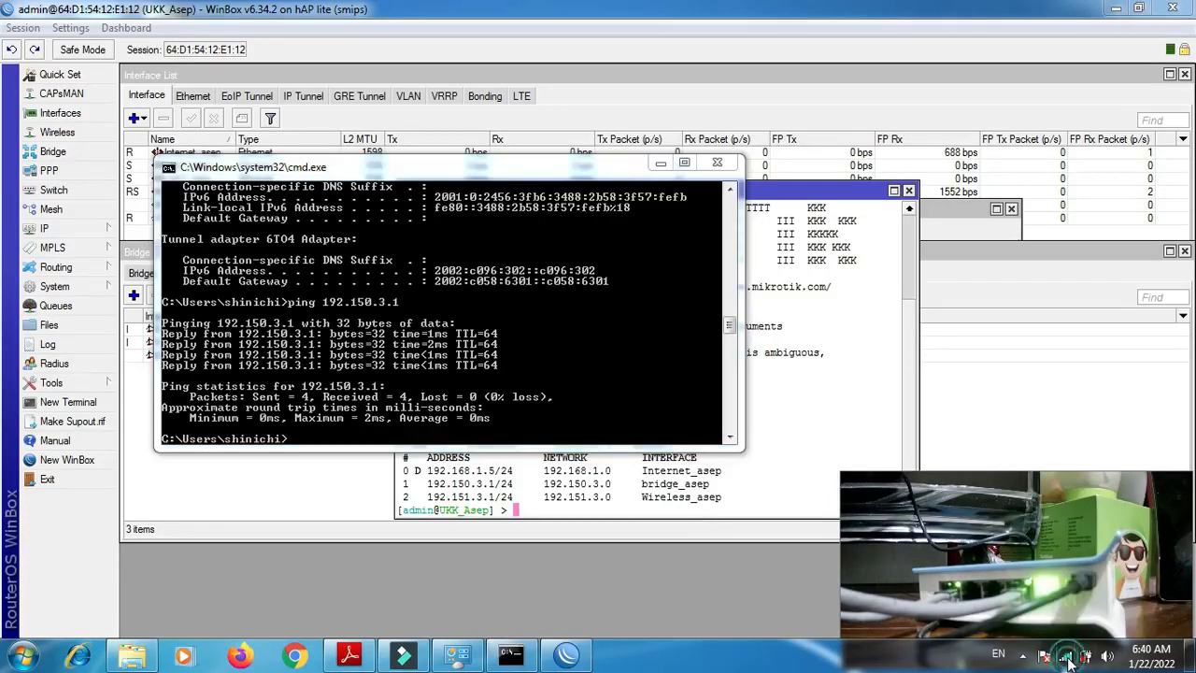
{"action": "left_click", "coordinate": [1066, 657]}
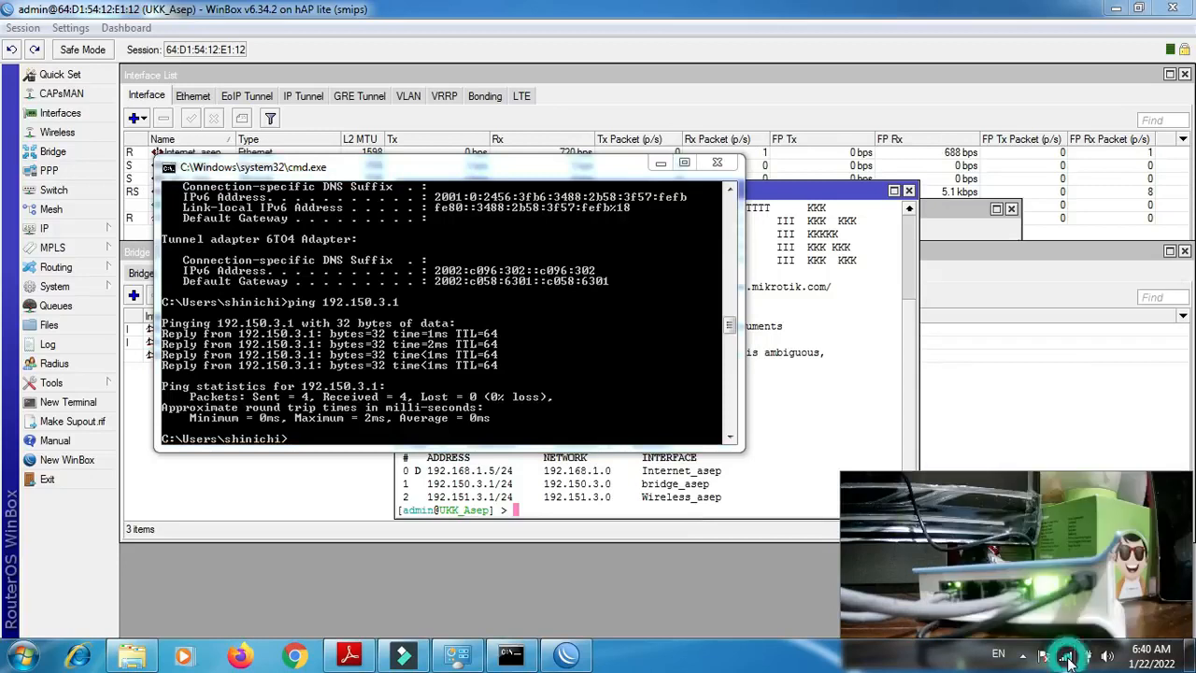
- Return to WinBox and open the router's IP address list to review the address of each interface
{"action": "left_click", "coordinate": [1031, 379]}
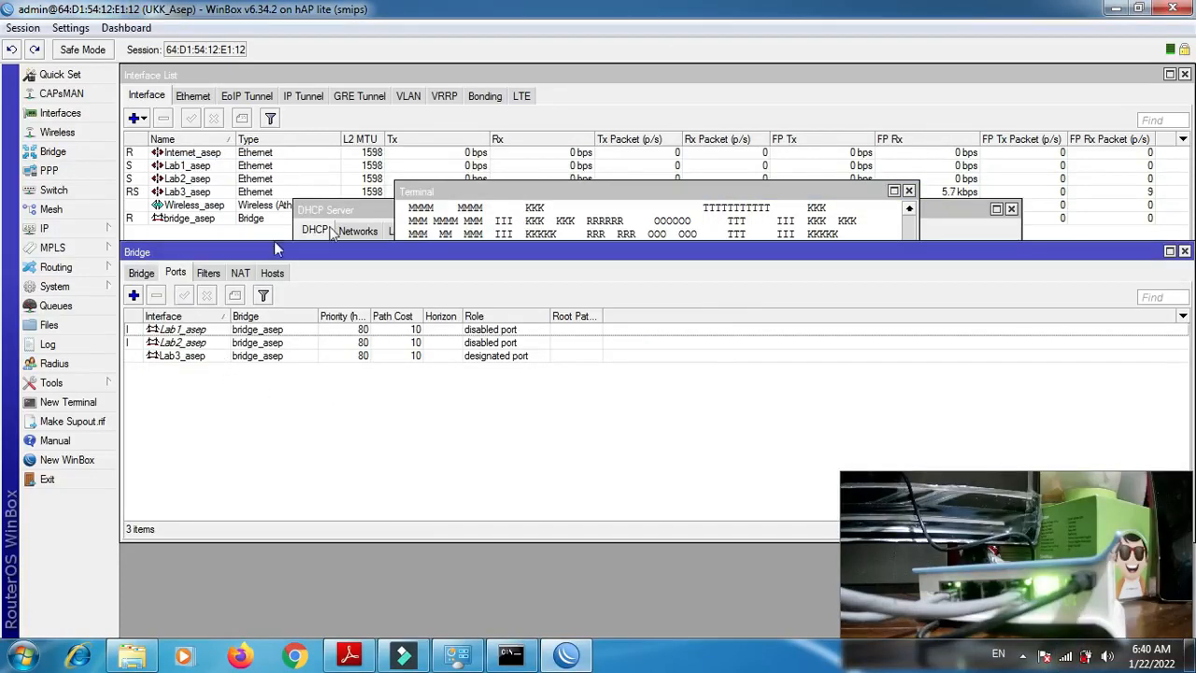
{"action": "left_click", "coordinate": [44, 228]}
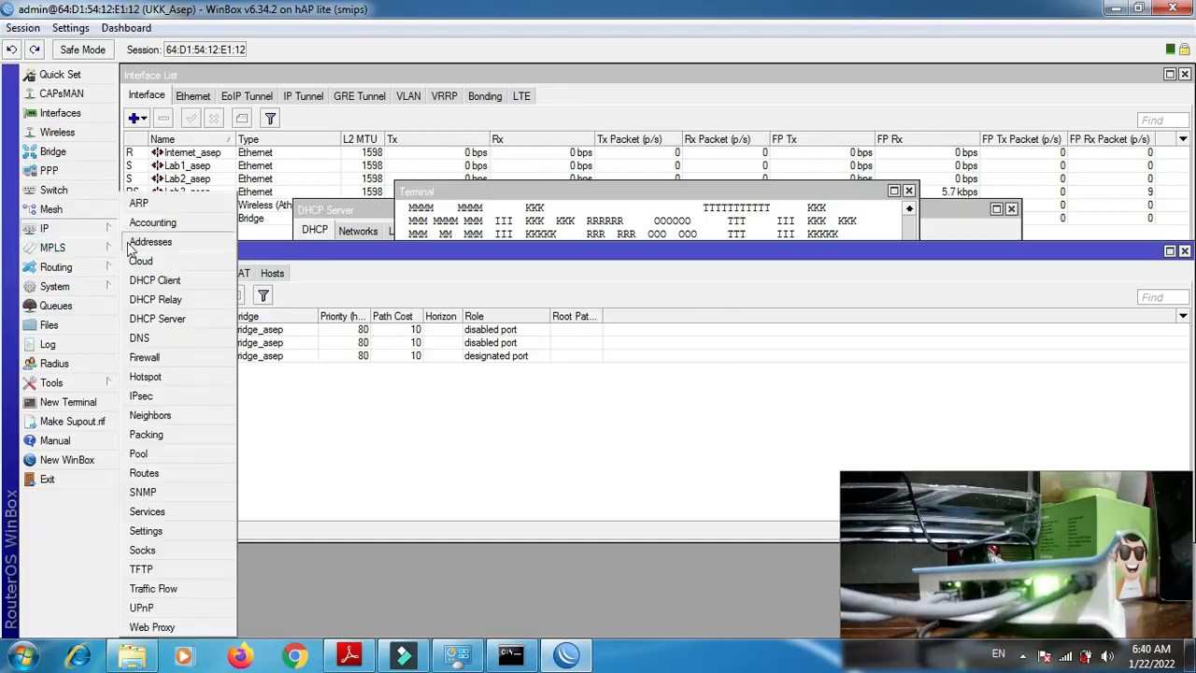
{"action": "left_click", "coordinate": [131, 244]}
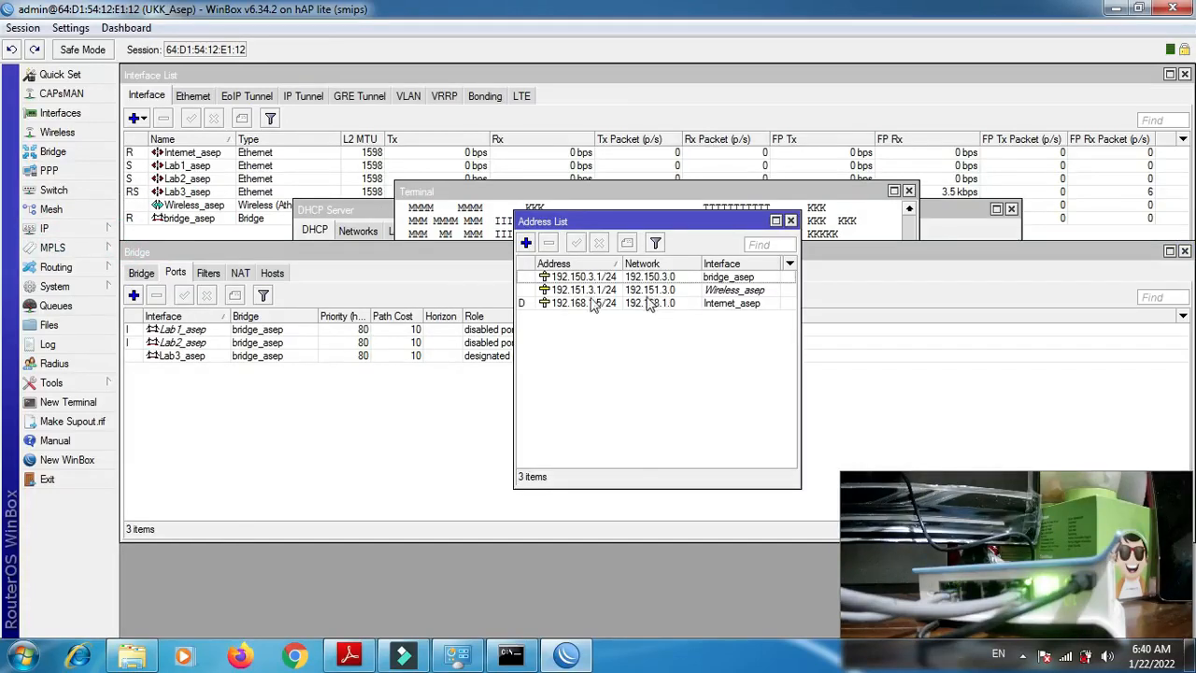
- Open the wireless interface's wireless settings, and set its mode to ap bridge and its band to 2GHz-B/G/N
{"action": "left_click", "coordinate": [62, 134]}
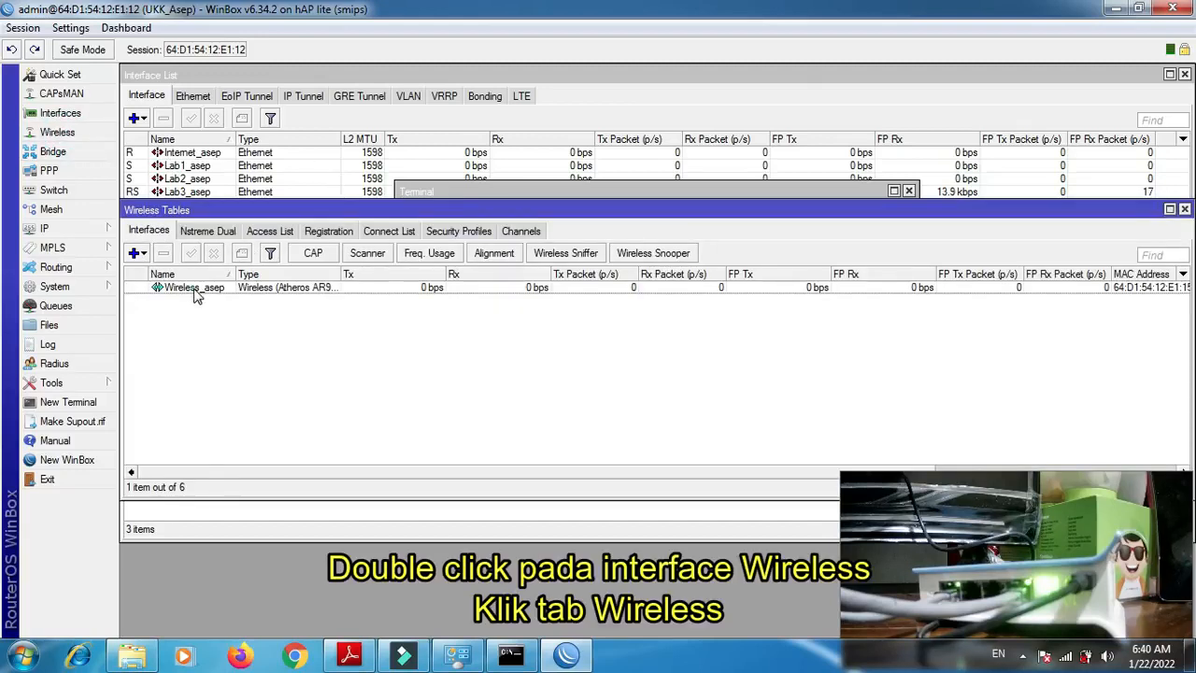
{"action": "double_click", "coordinate": [195, 288]}
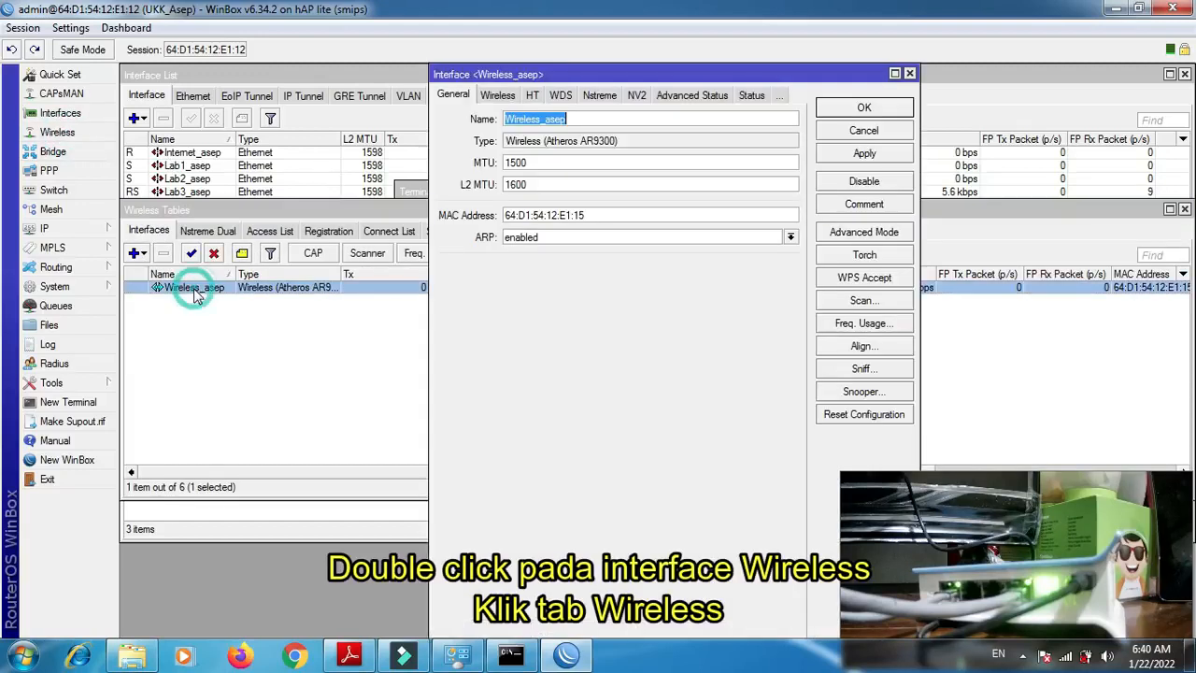
{"action": "left_click", "coordinate": [499, 98]}
{"action": "left_click", "coordinate": [553, 121]}
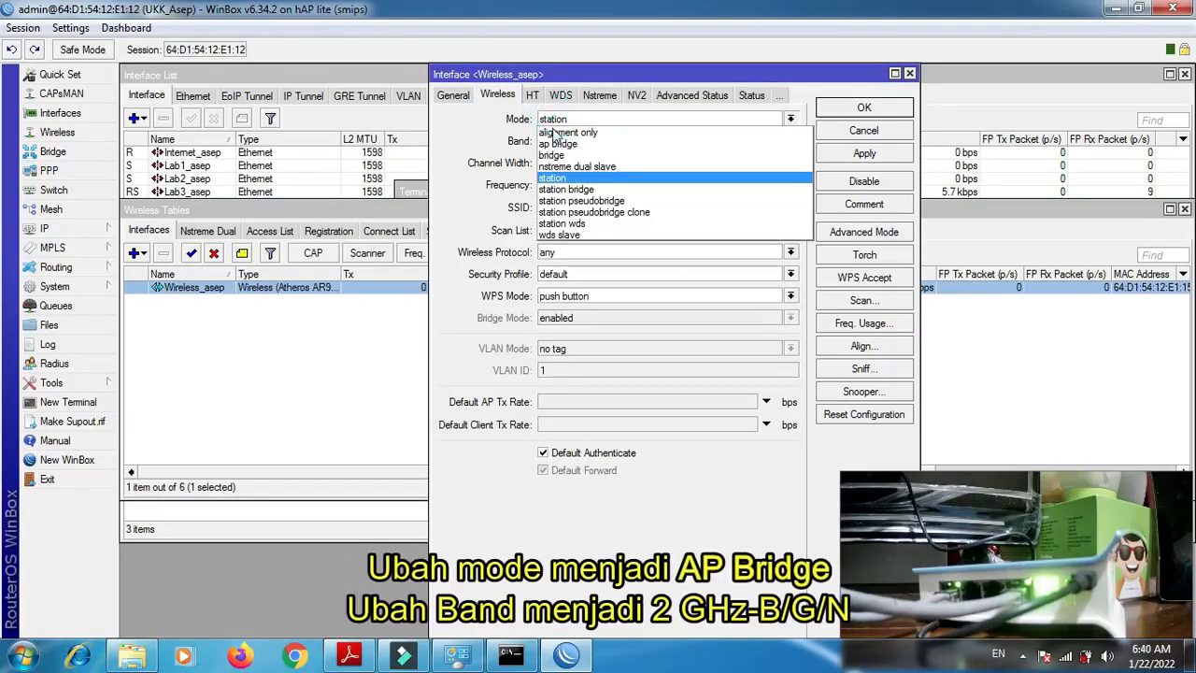
{"action": "left_click", "coordinate": [559, 144]}
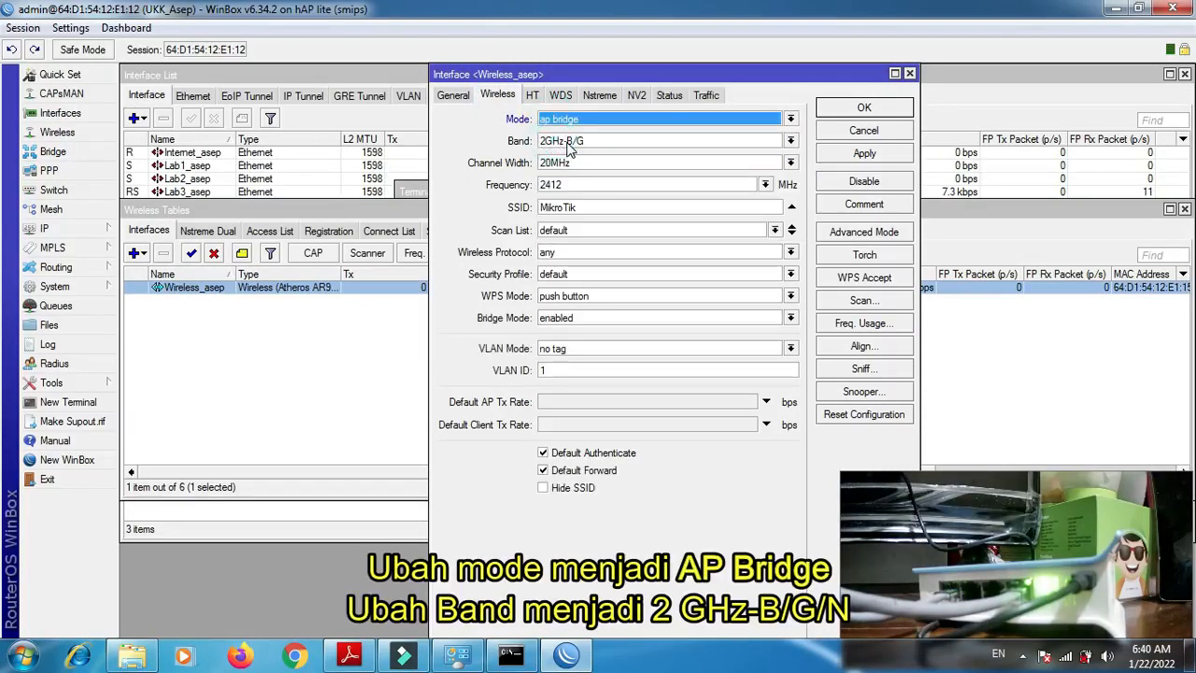
{"action": "left_click", "coordinate": [568, 145]}
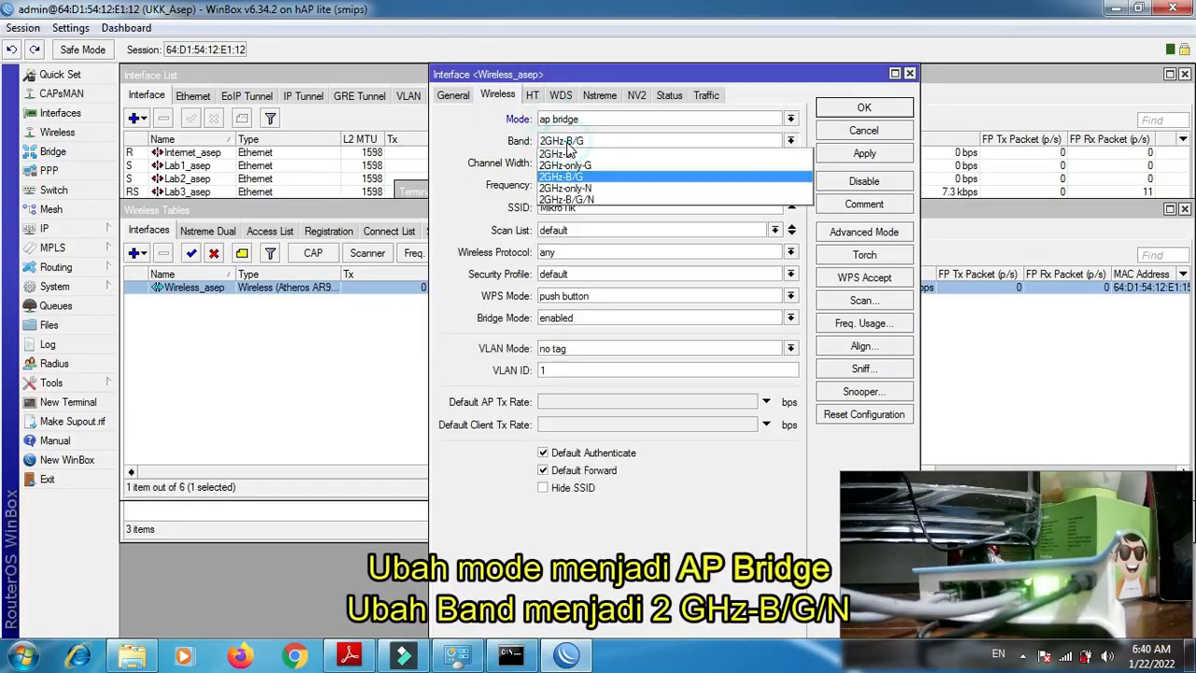
{"action": "left_click", "coordinate": [575, 200]}
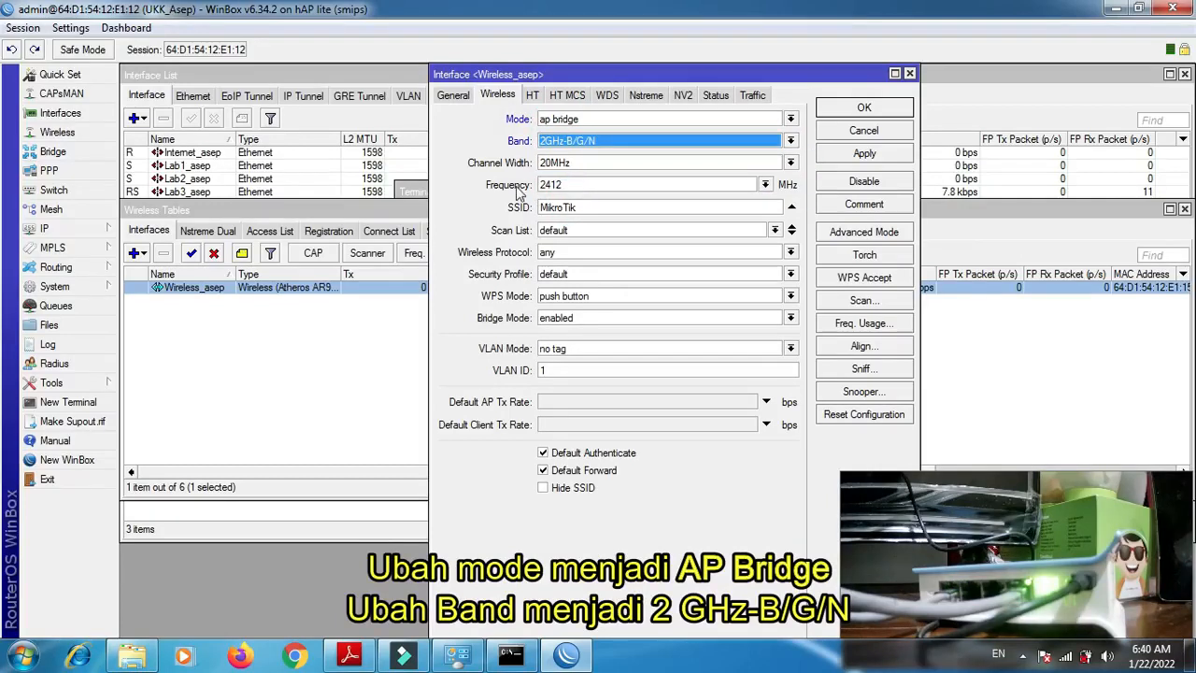
- Set the wireless interface's SSID to SMKNBOGOR_ followed by the participant's first name, keep the default security profile and apply the settings
{"action": "double_click", "coordinate": [608, 204]}
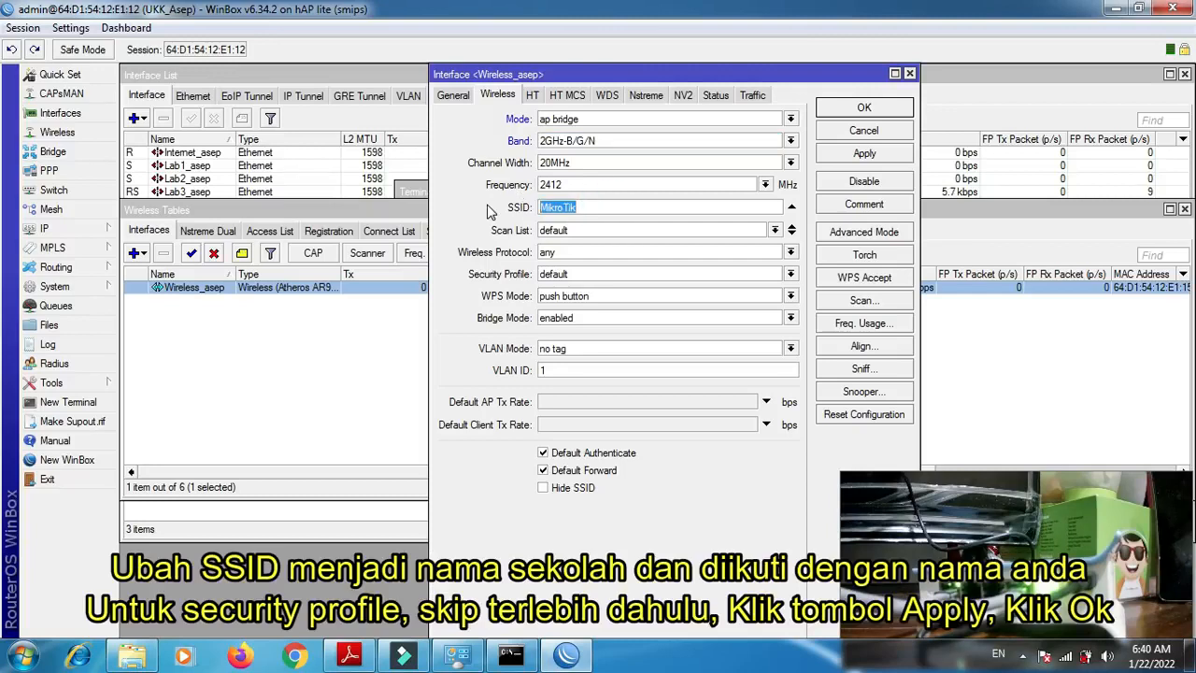
{"action": "type", "text": "SMKNBOGOR_"}
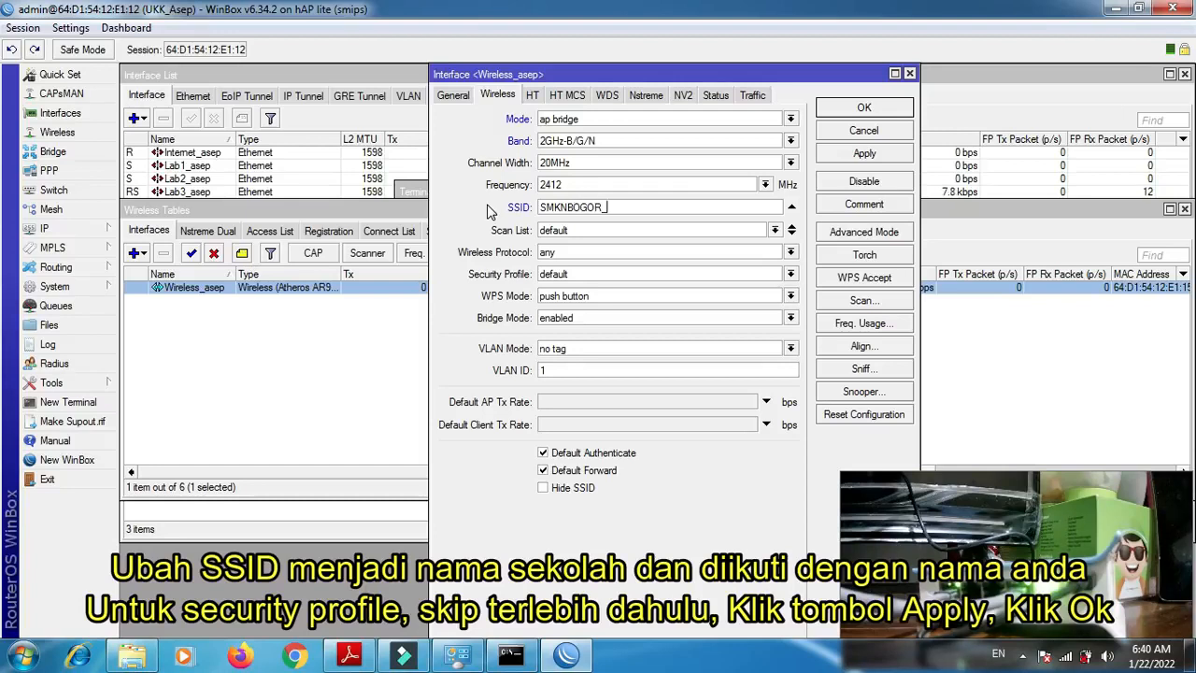
{"action": "type", "text": "asep"}
{"action": "left_click", "coordinate": [561, 274]}
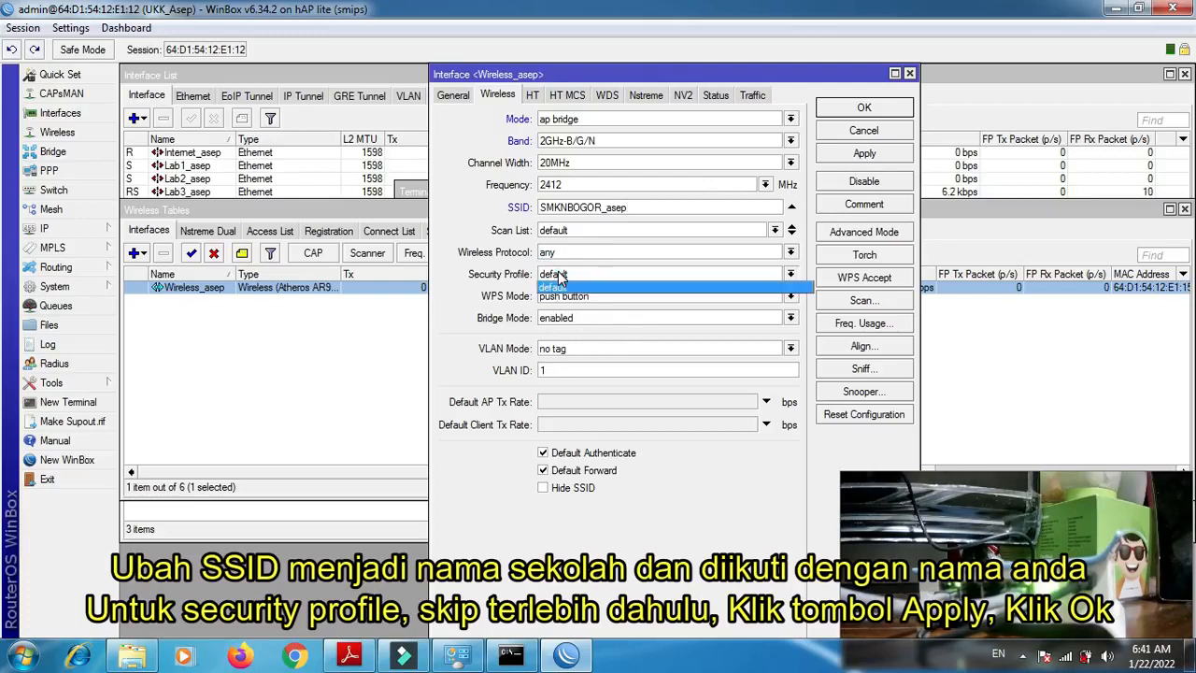
{"action": "left_click", "coordinate": [560, 288]}
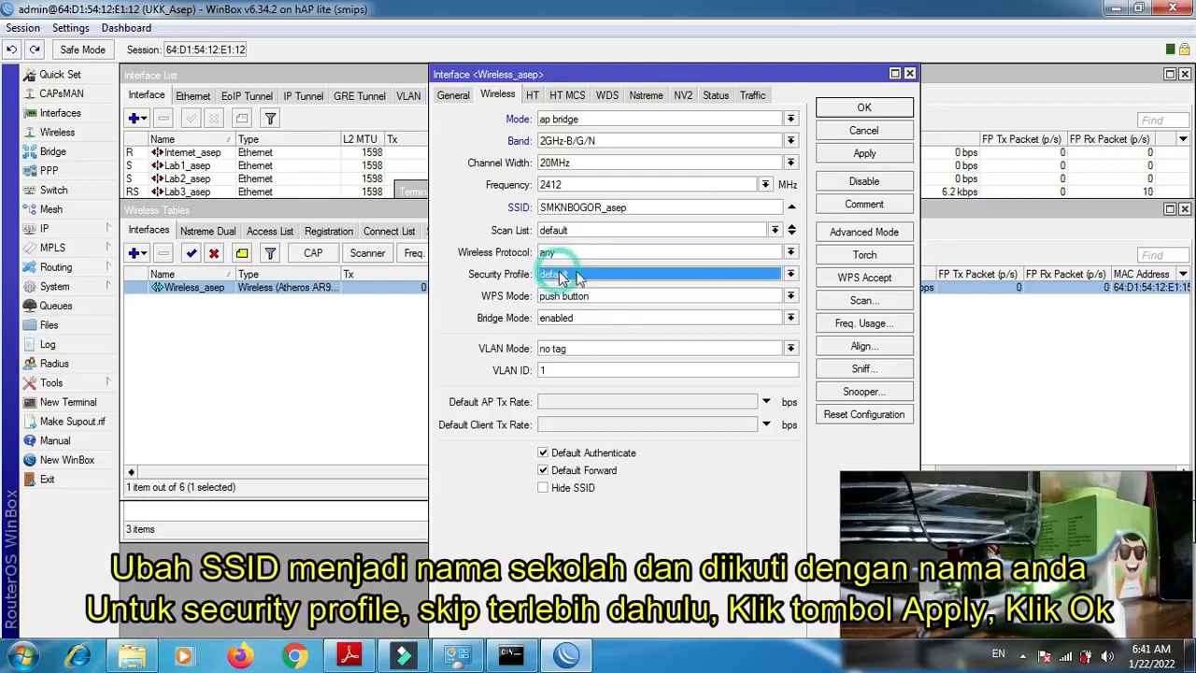
{"action": "left_click", "coordinate": [856, 157]}
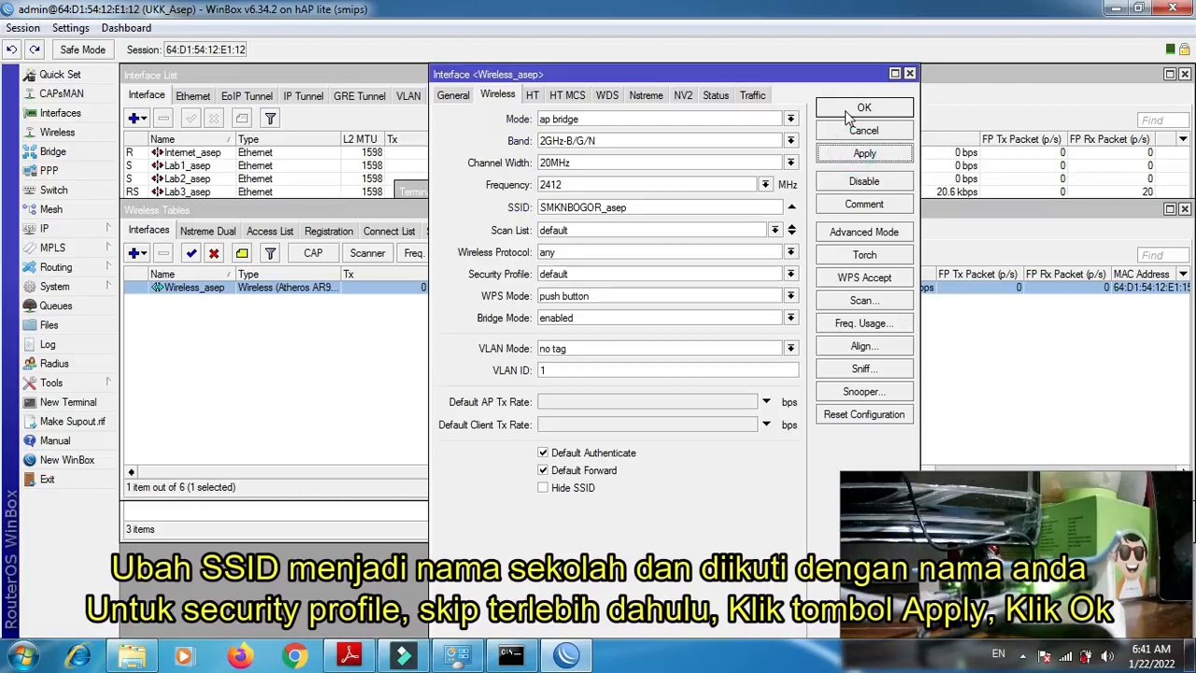
{"action": "left_click", "coordinate": [849, 113]}
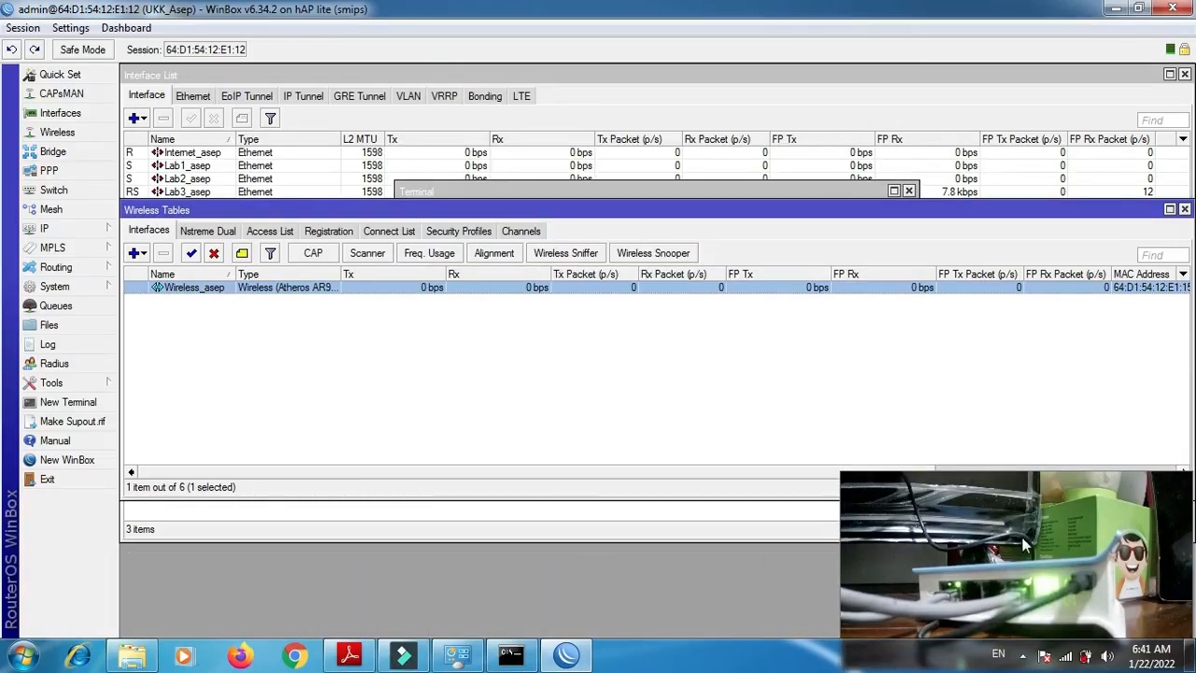
- Check the computer's available wireless networks for the new SSID, and view the settings of the router's default security profile
{"action": "left_click", "coordinate": [1065, 658]}
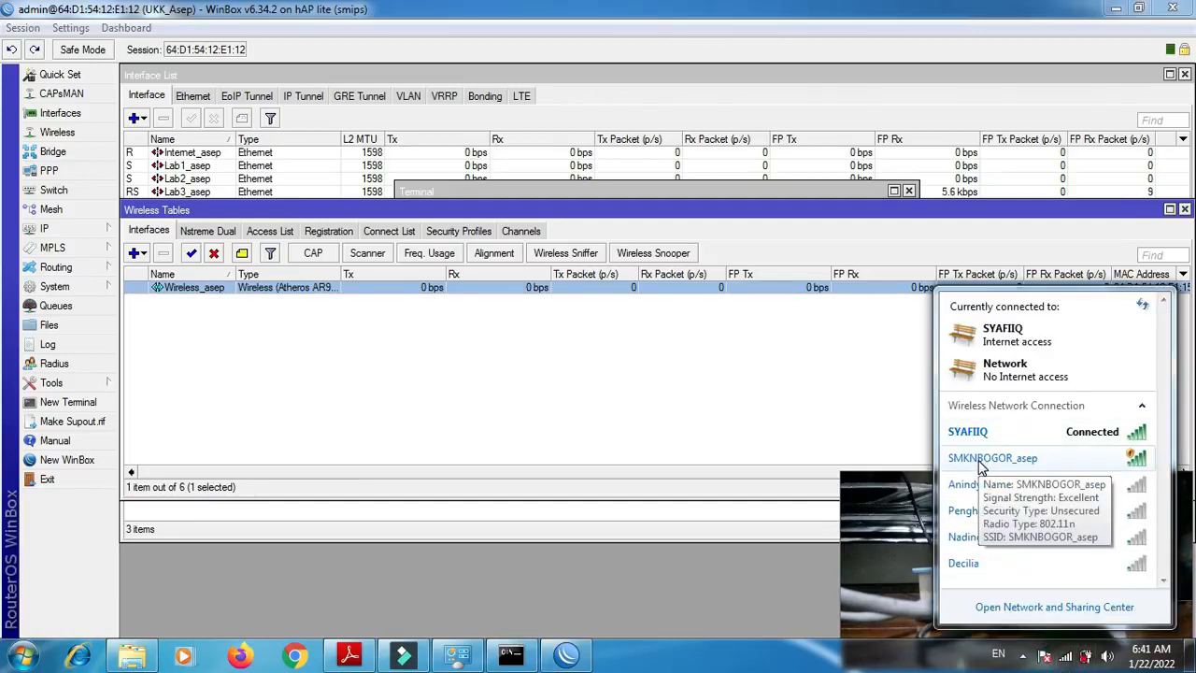
{"action": "left_click", "coordinate": [554, 386]}
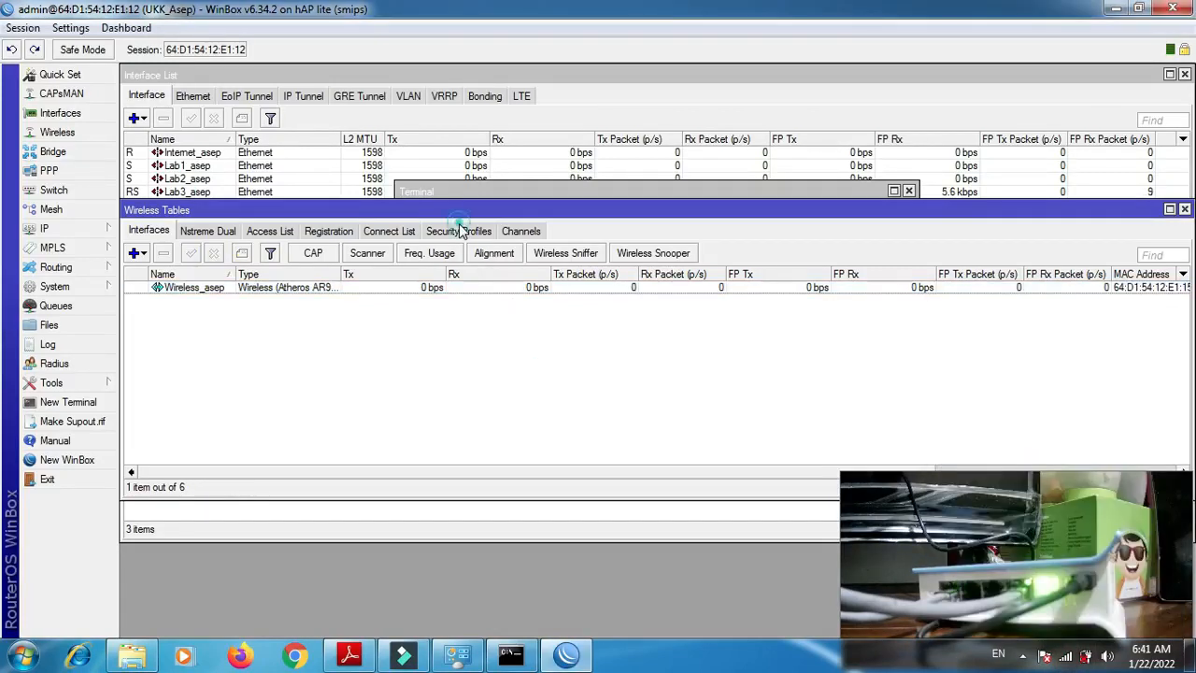
{"action": "left_click", "coordinate": [460, 231]}
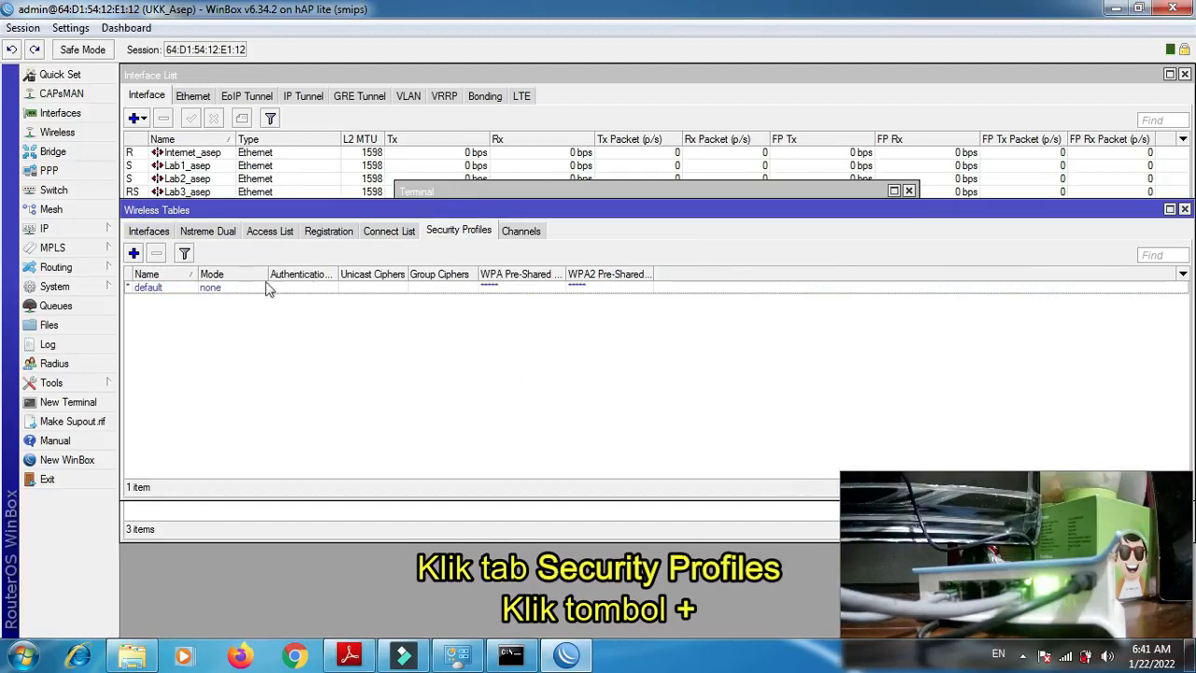
{"action": "left_click", "coordinate": [148, 287]}
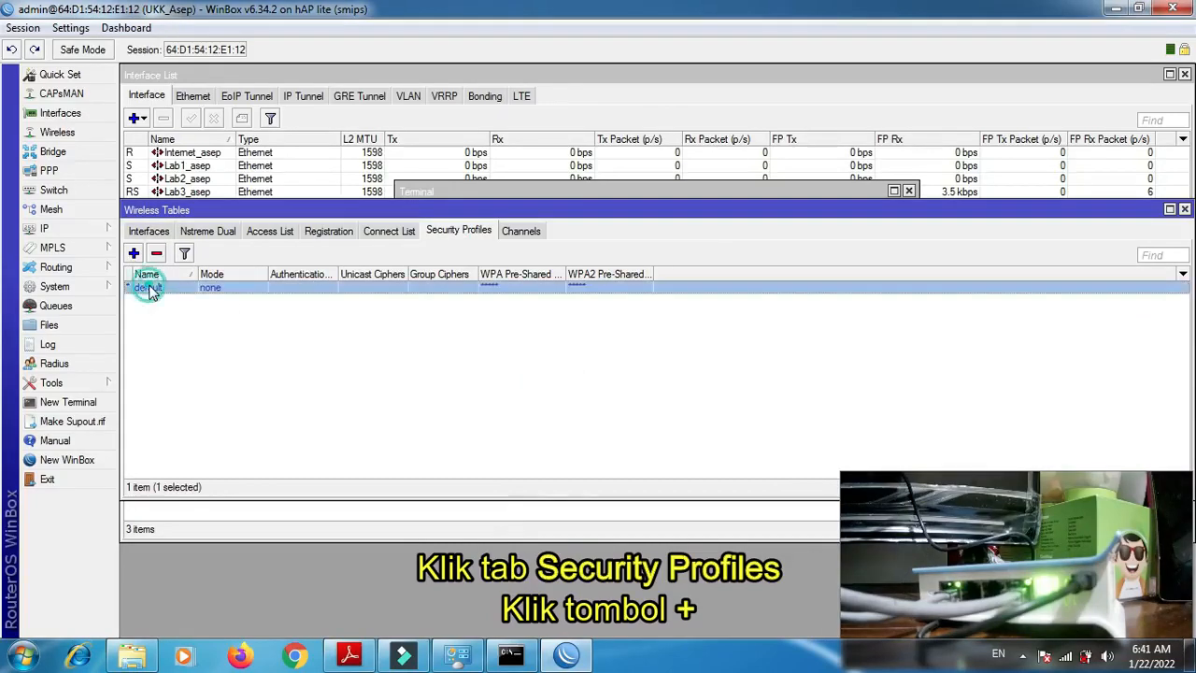
{"action": "double_click", "coordinate": [147, 288]}
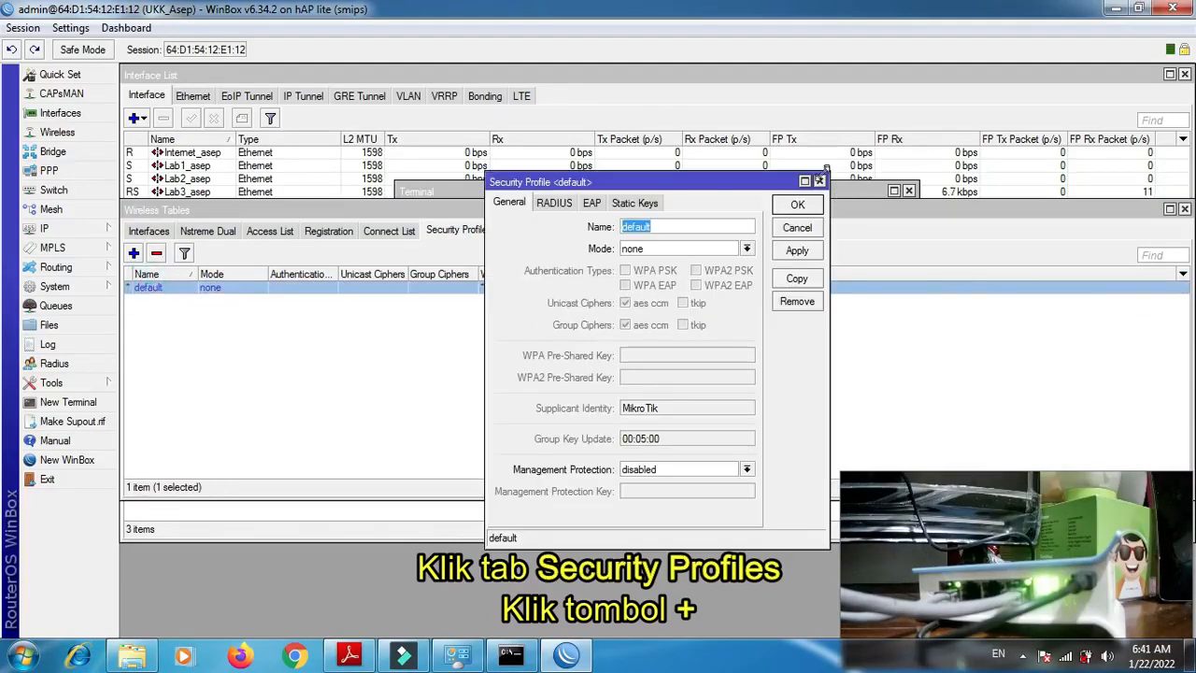
{"action": "left_click", "coordinate": [819, 181]}
- Create a security profile named profile_ plus the participant's first name, with only WPA PSK authentication, and enter the WPA pre-shared key
{"action": "left_click", "coordinate": [134, 253]}
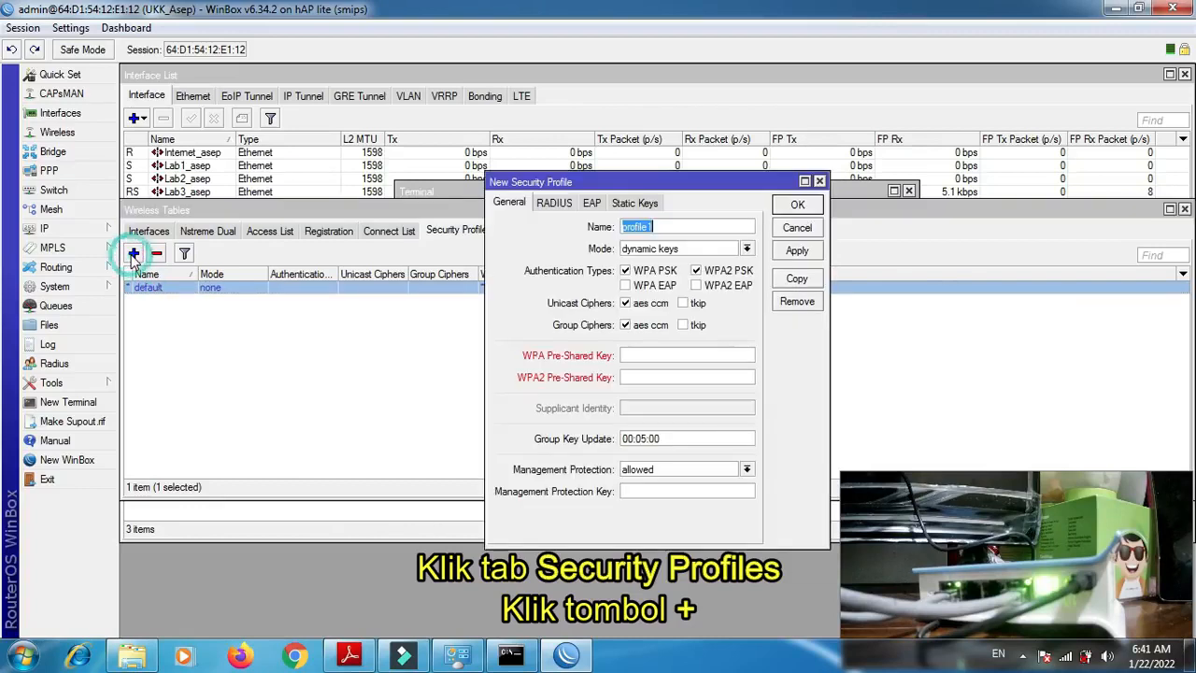
{"action": "left_click", "coordinate": [407, 259]}
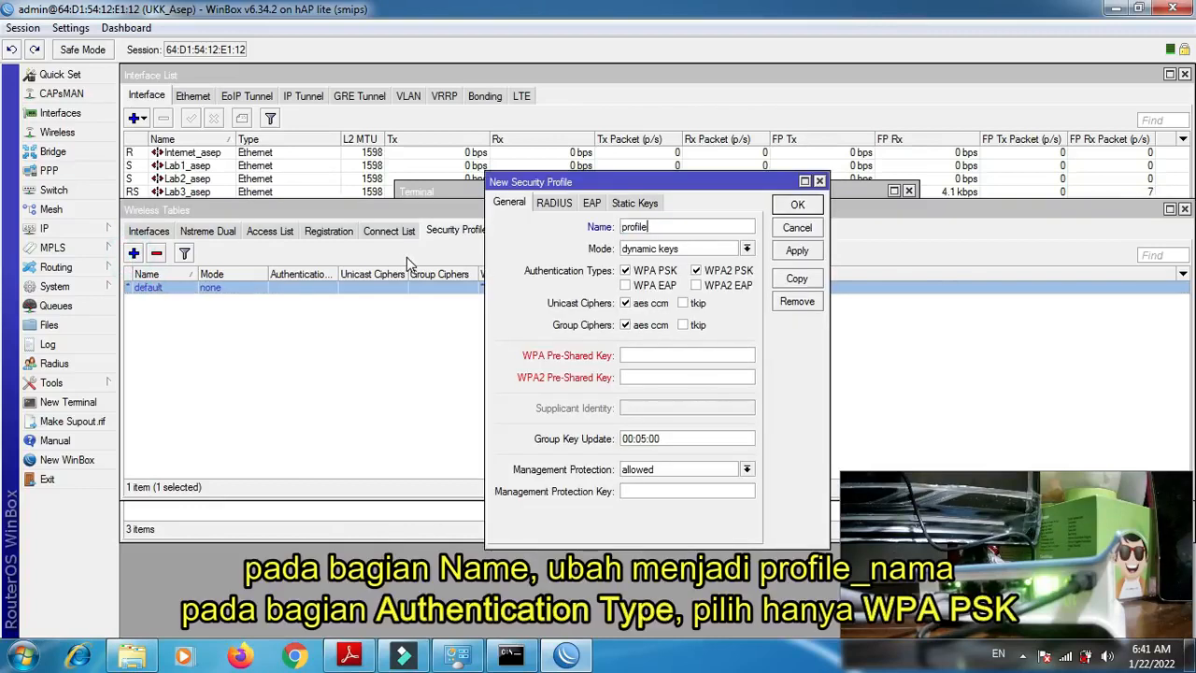
{"action": "type", "text": "_asep"}
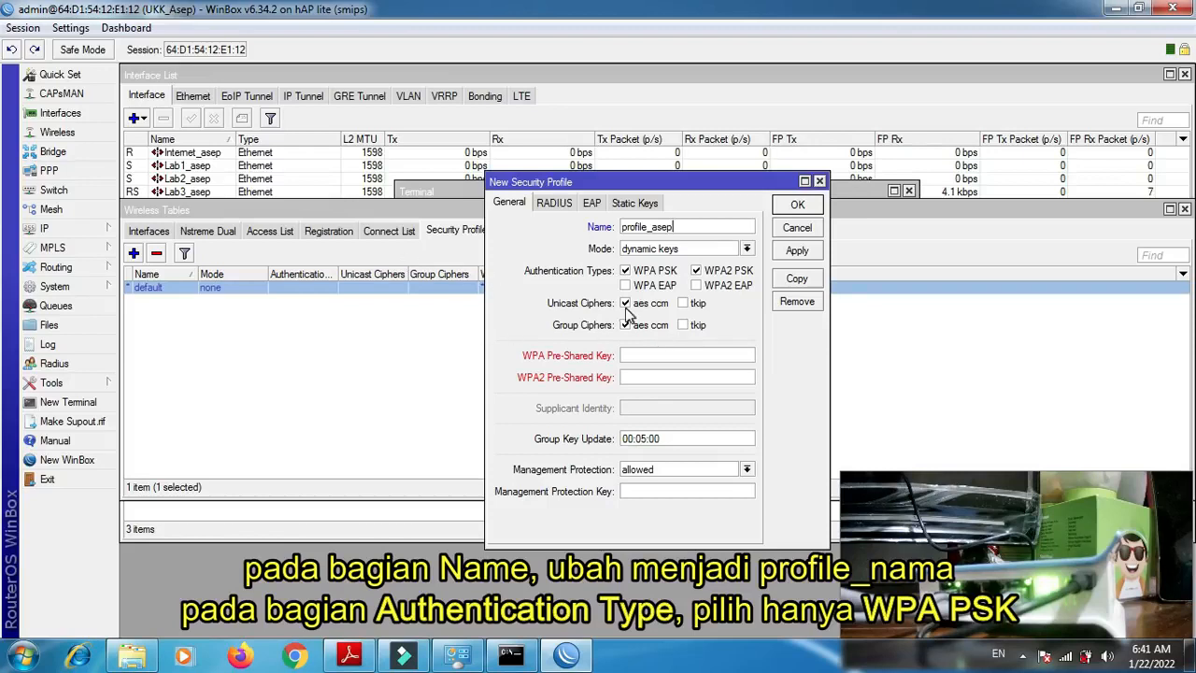
{"action": "left_click", "coordinate": [696, 271]}
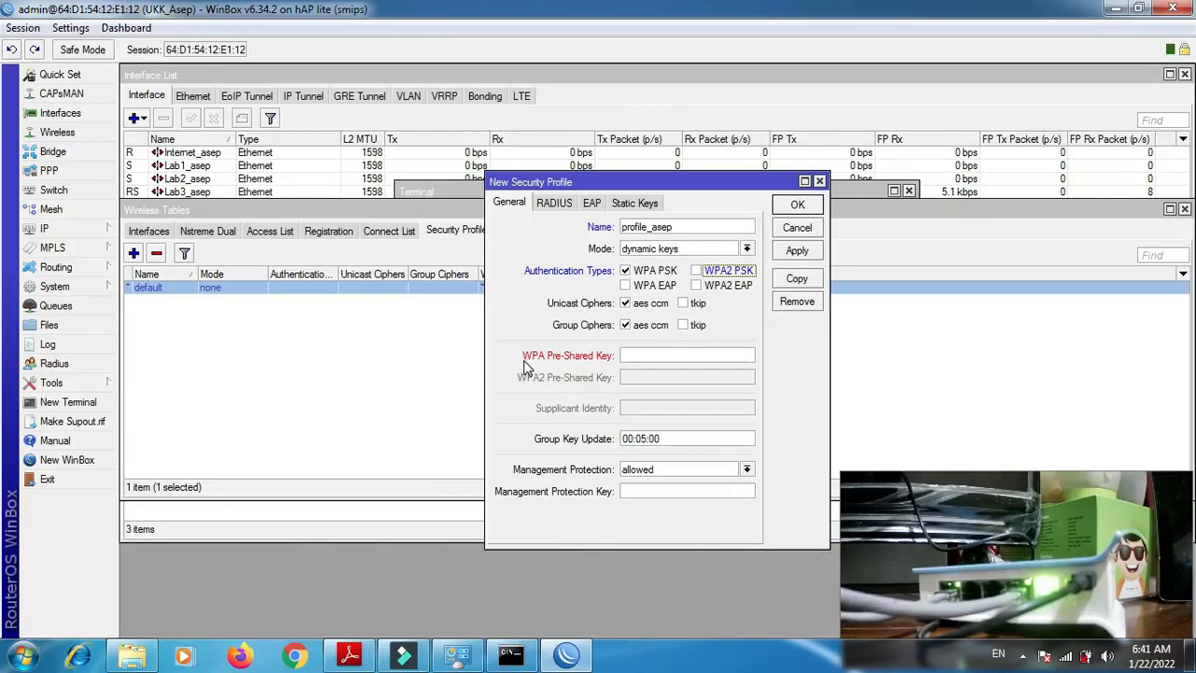
{"action": "left_click", "coordinate": [633, 360]}
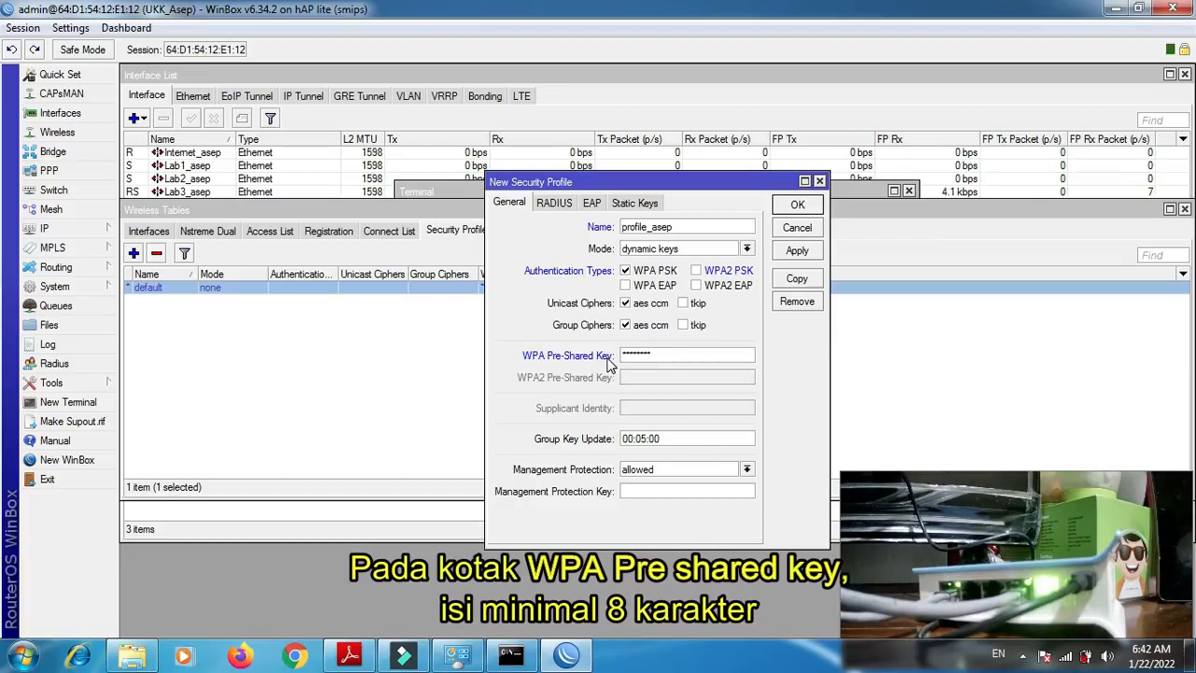
{"action": "left_click", "coordinate": [791, 251]}
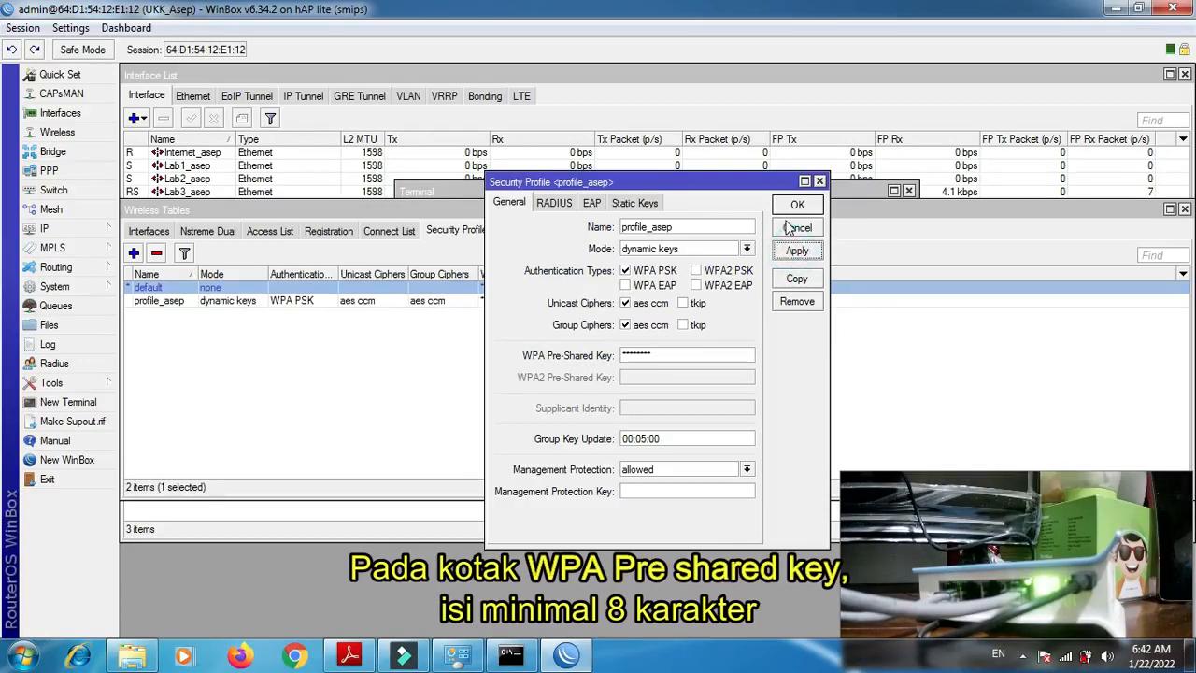
{"action": "left_click", "coordinate": [797, 204]}
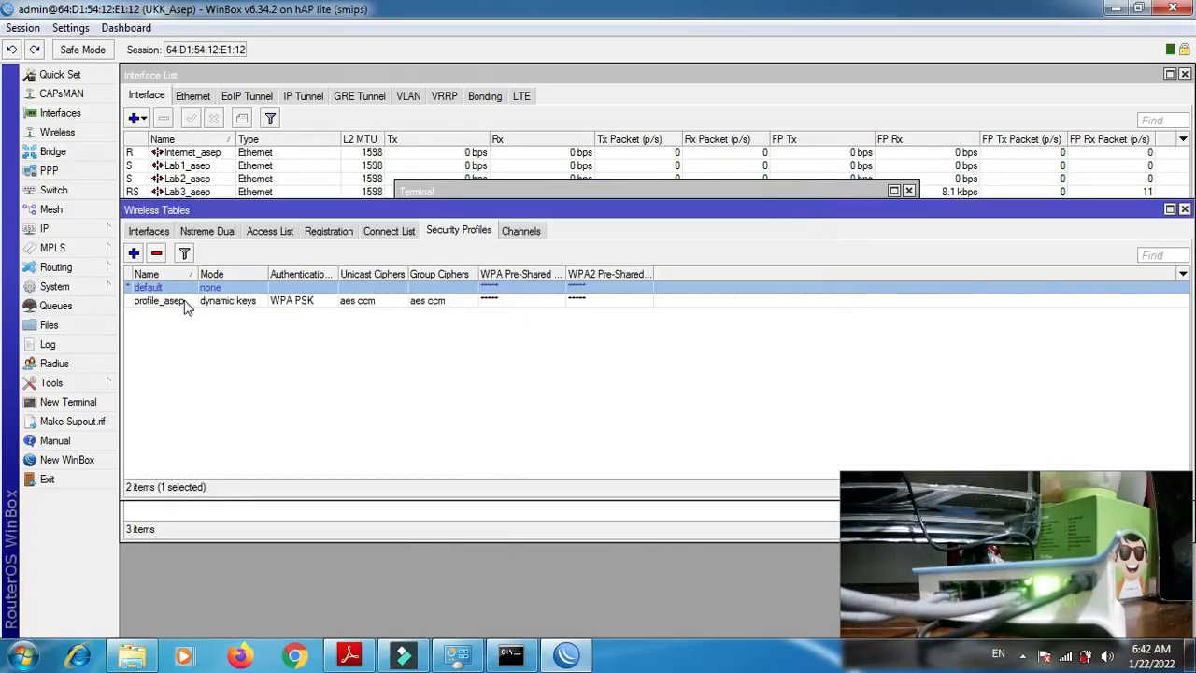
- Assign the new security profile to the wireless interface and apply the change
{"action": "left_click", "coordinate": [149, 233]}
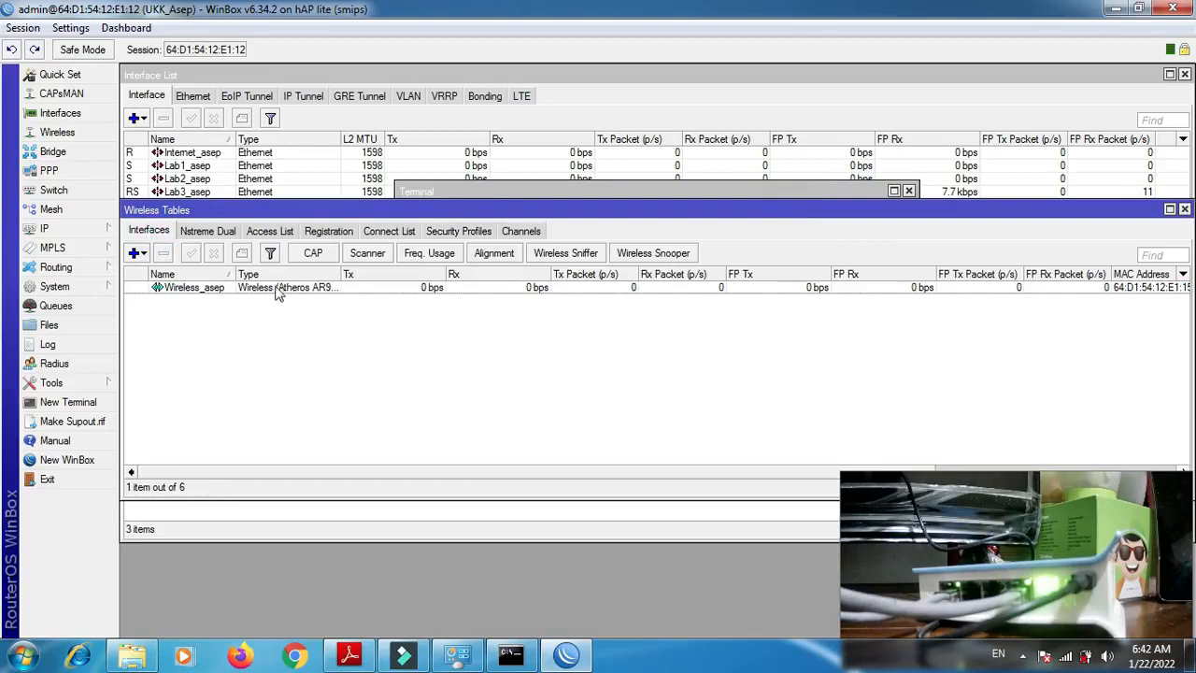
{"action": "double_click", "coordinate": [205, 288]}
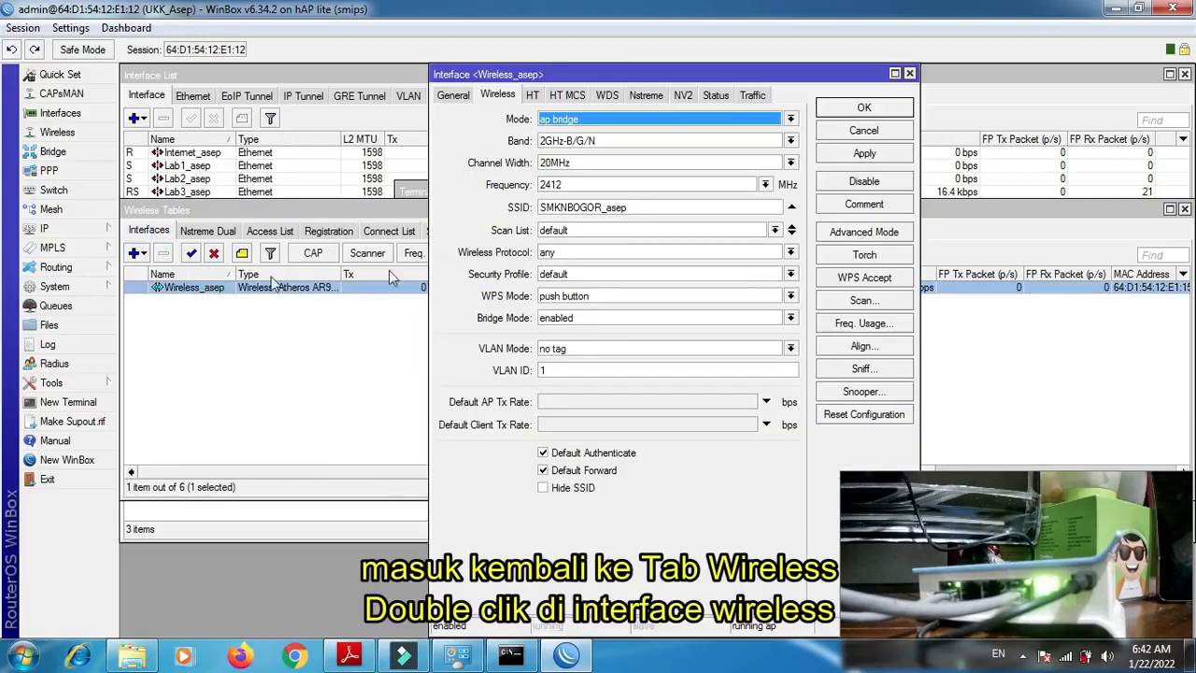
{"action": "left_click", "coordinate": [587, 276]}
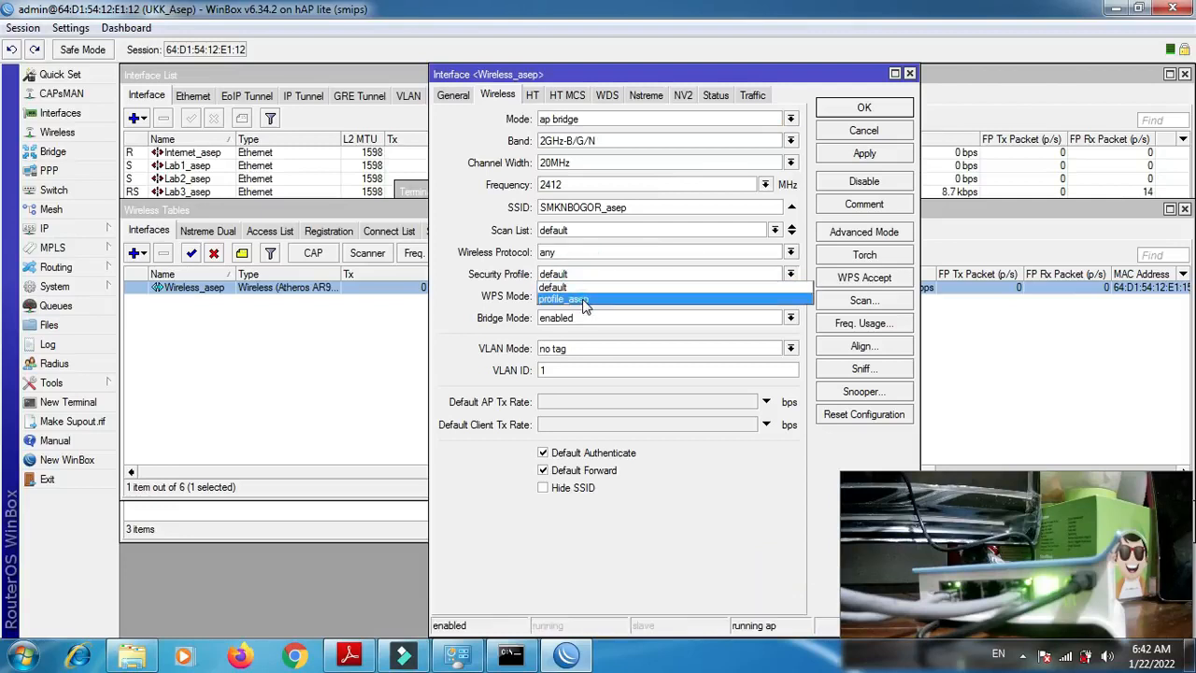
{"action": "left_click", "coordinate": [584, 299]}
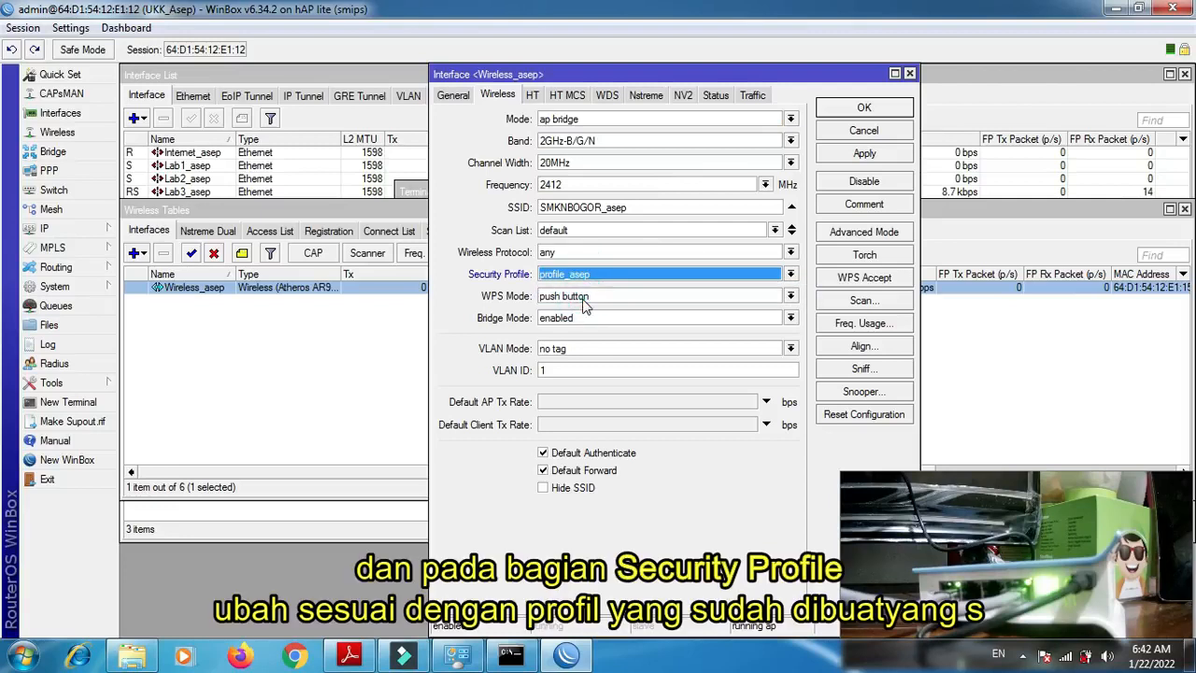
{"action": "left_click", "coordinate": [877, 159]}
{"action": "left_click", "coordinate": [864, 109]}
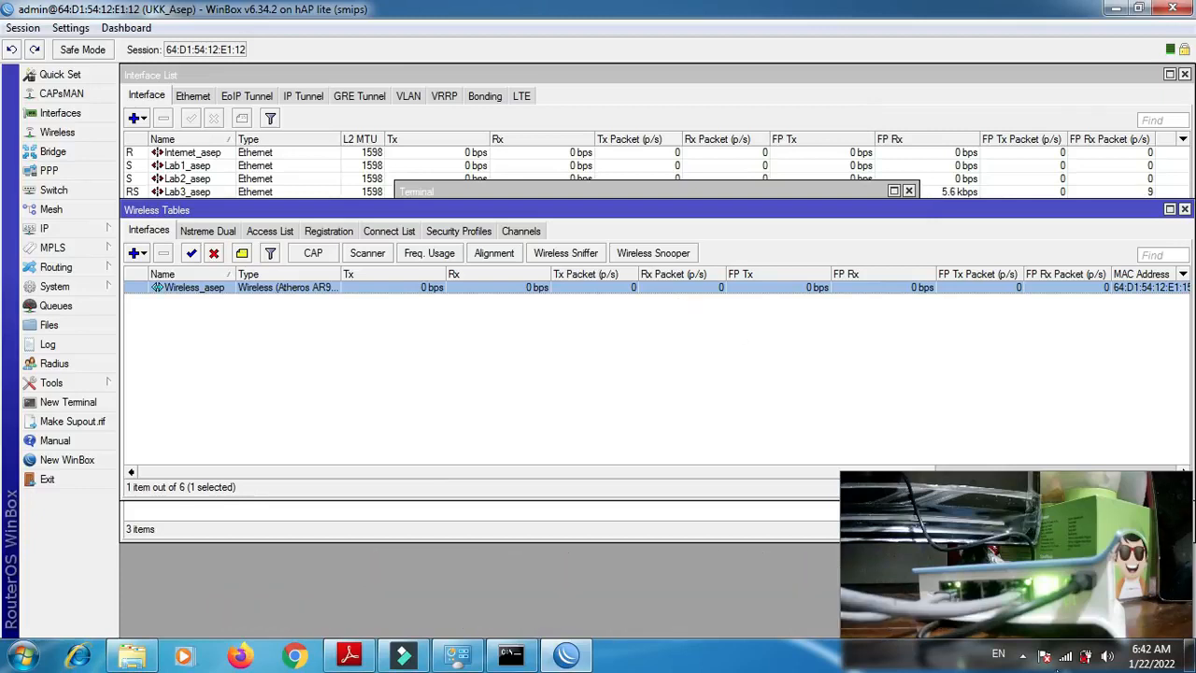
- Start connecting the computer to the router's SMKNBOGOR wireless network and enter the network security key
{"action": "left_click", "coordinate": [1067, 659]}
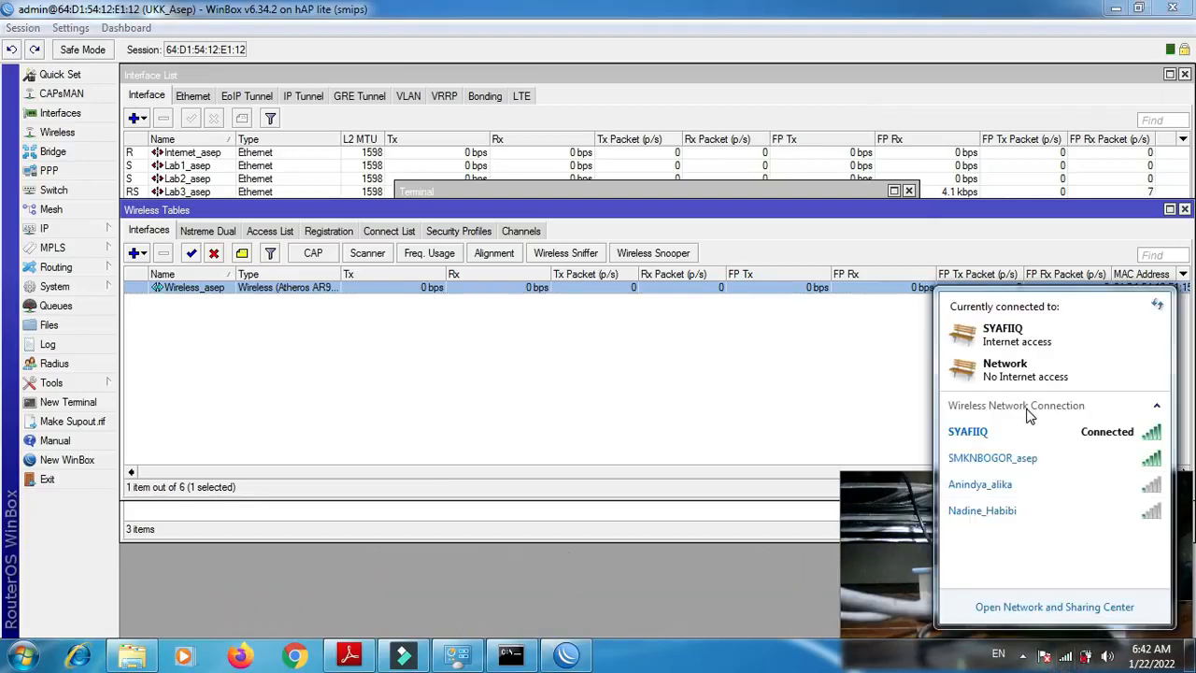
{"action": "left_click", "coordinate": [983, 460]}
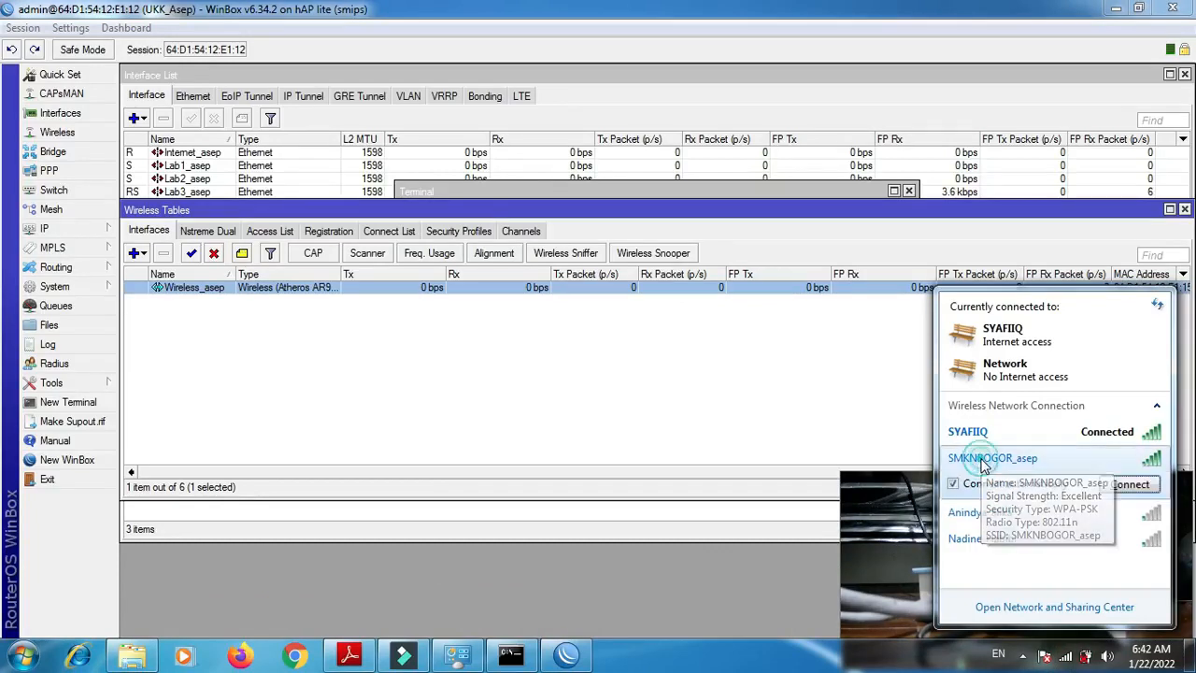
{"action": "left_click", "coordinate": [1128, 485]}
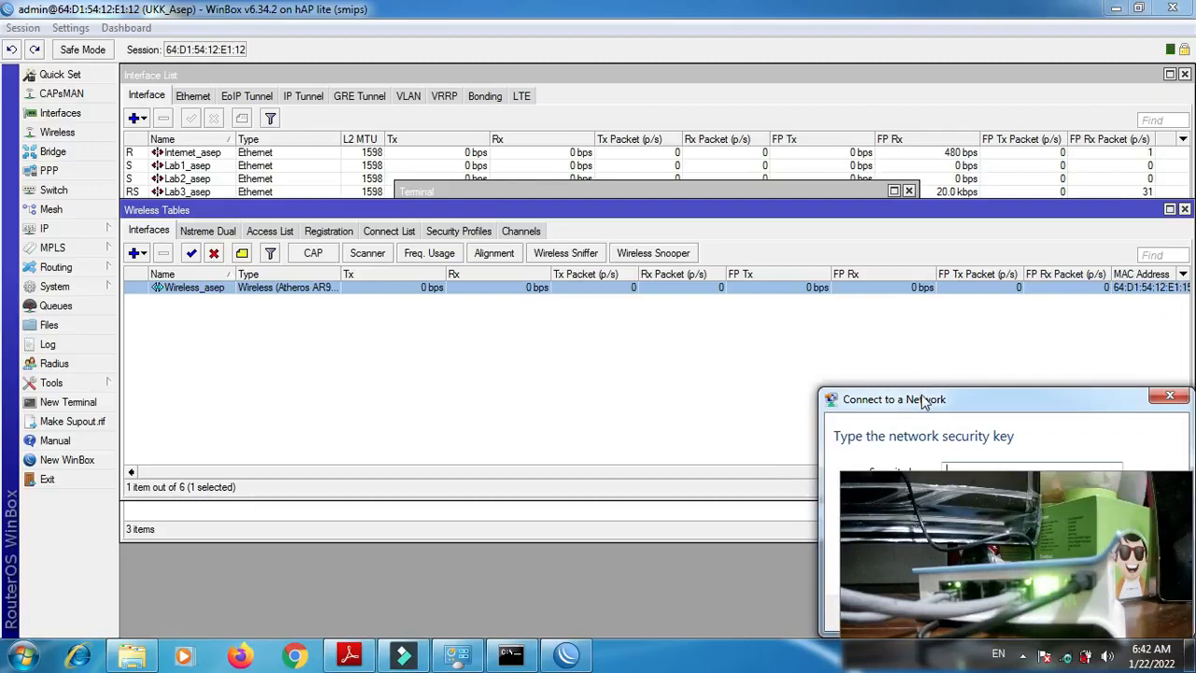
{"action": "left_click_drag", "start_coordinate": [723, 370], "coordinate": [545, 371]}
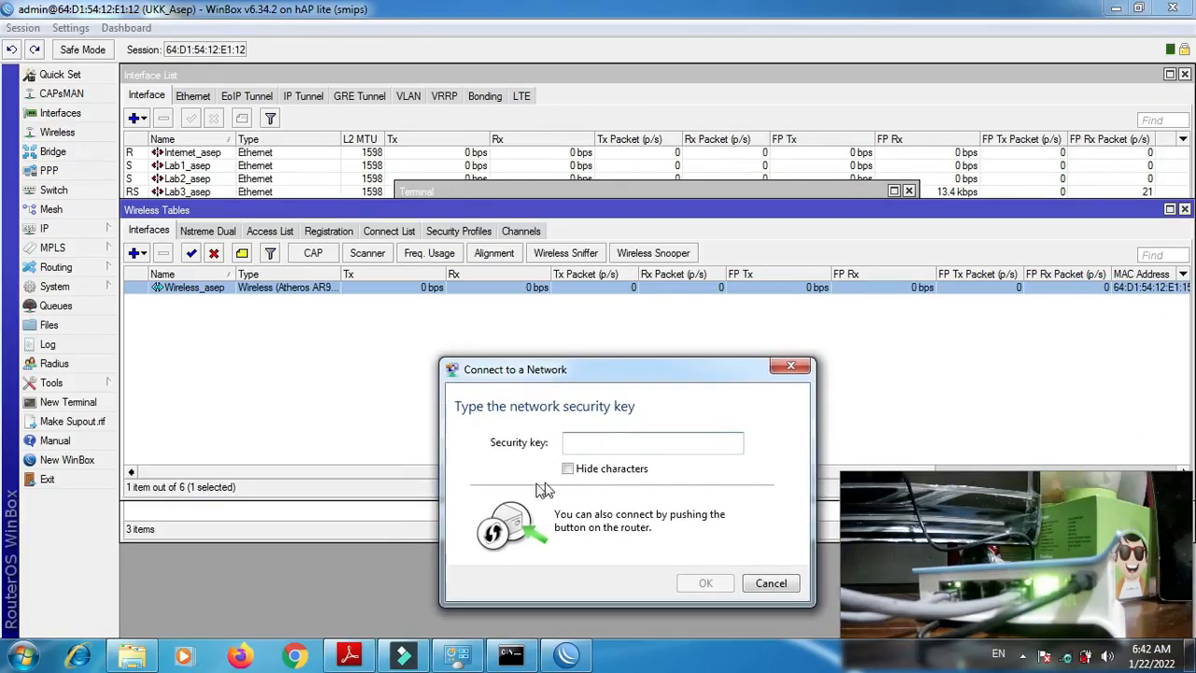
{"action": "type", "text": "12"}
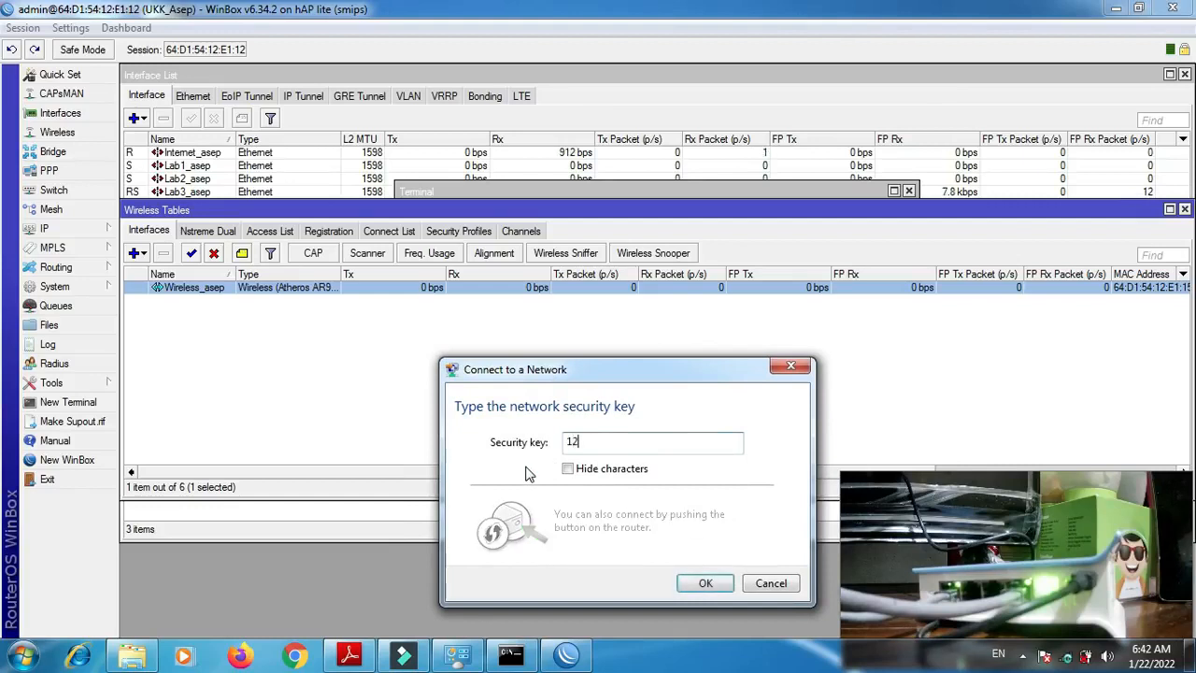
{"action": "type", "text": "345678"}
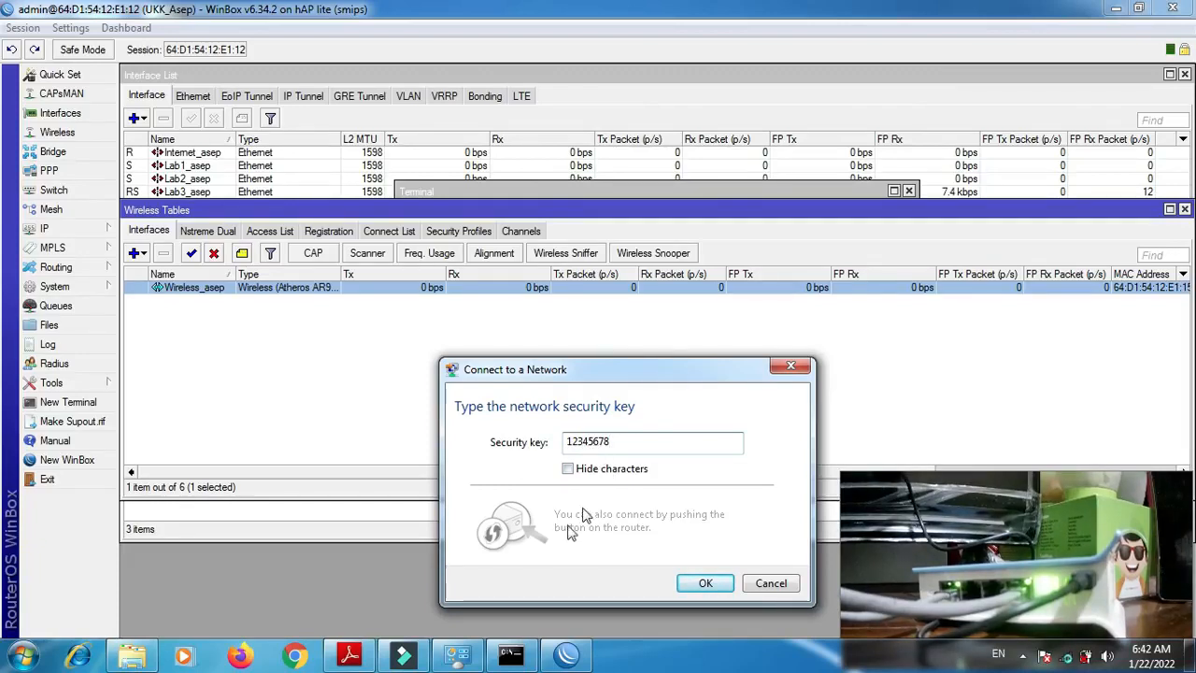
- Switch to Adobe Reader and review the WLAN requirements in P2-Soal.pdf
{"action": "left_click", "coordinate": [372, 654]}
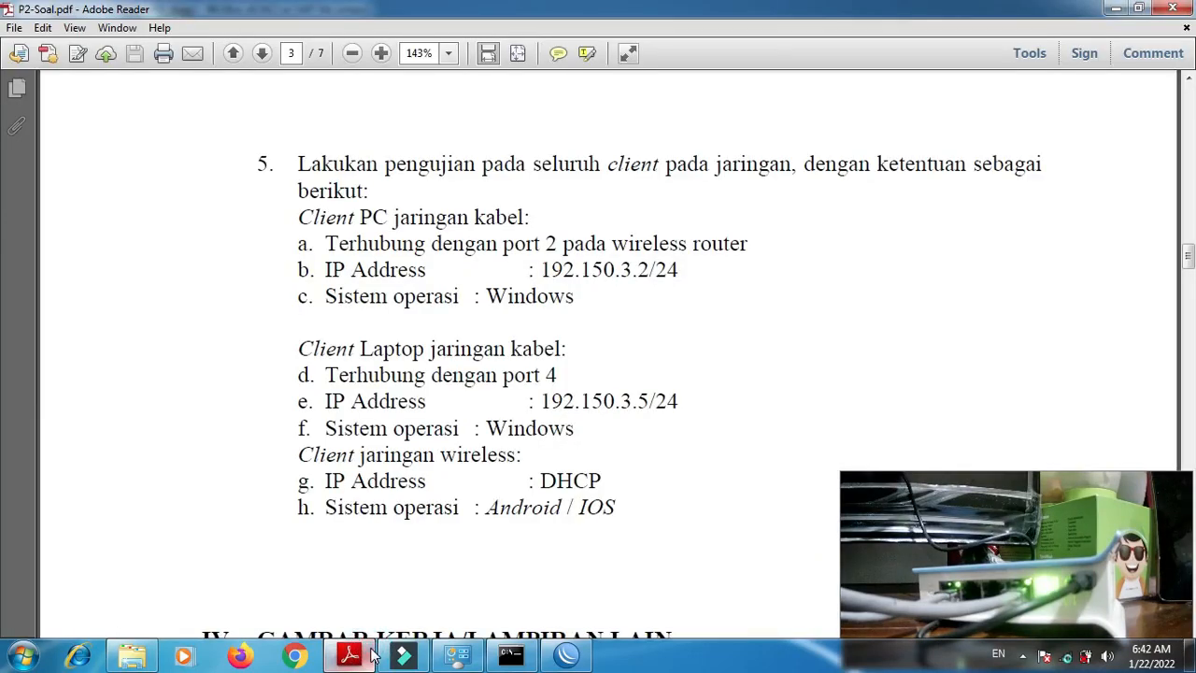
{"action": "scroll", "coordinate": [372, 656], "scroll_direction": "up", "scroll_amount": 10}
{"action": "scroll", "coordinate": [372, 654], "scroll_direction": "down", "scroll_amount": 8}
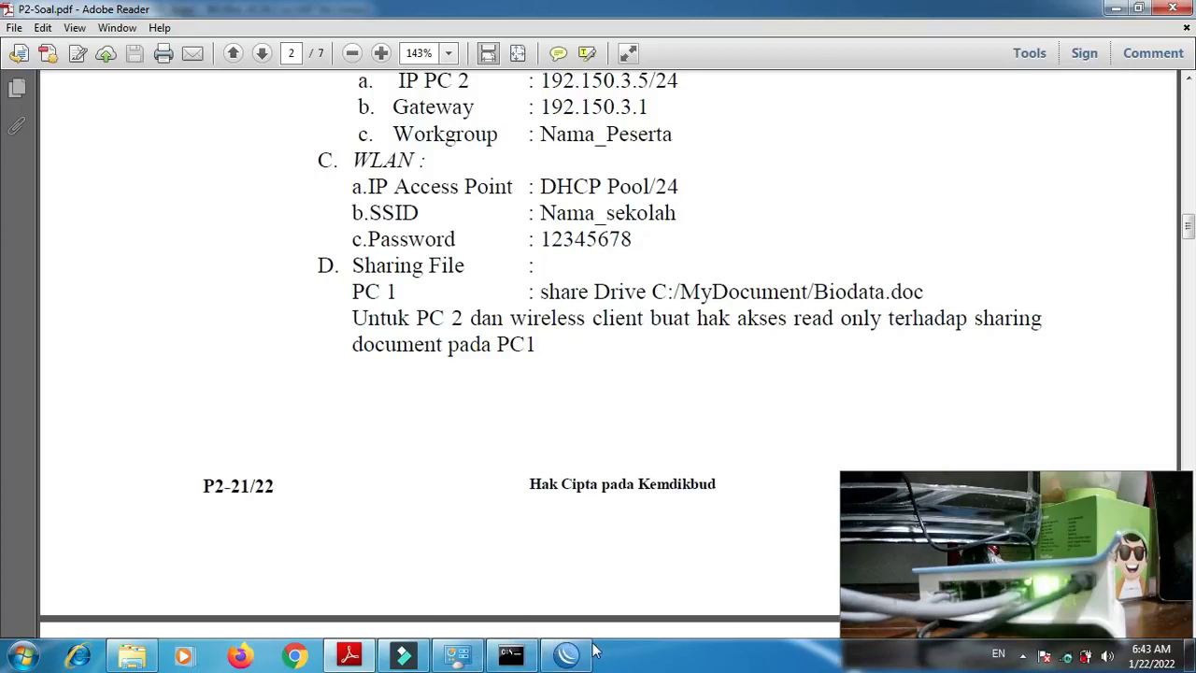
- Switch to the Network Connections window, submit the wireless connection and set the network's location to Public network
{"action": "left_click", "coordinate": [454, 659]}
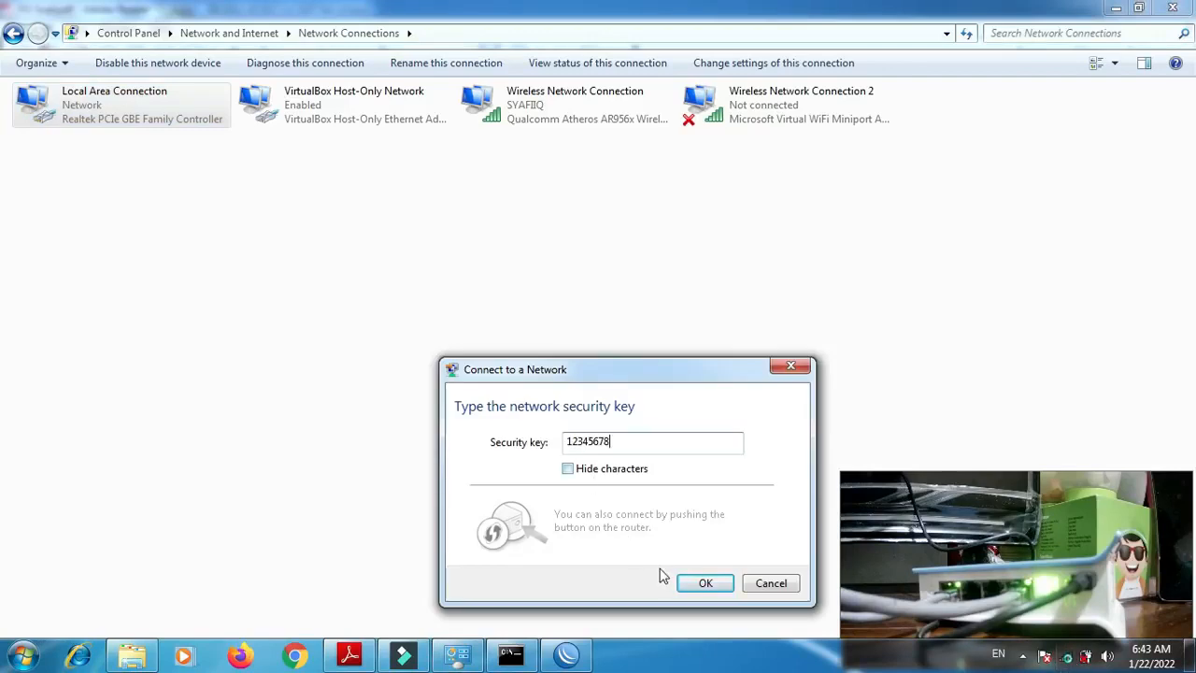
{"action": "left_click", "coordinate": [706, 584]}
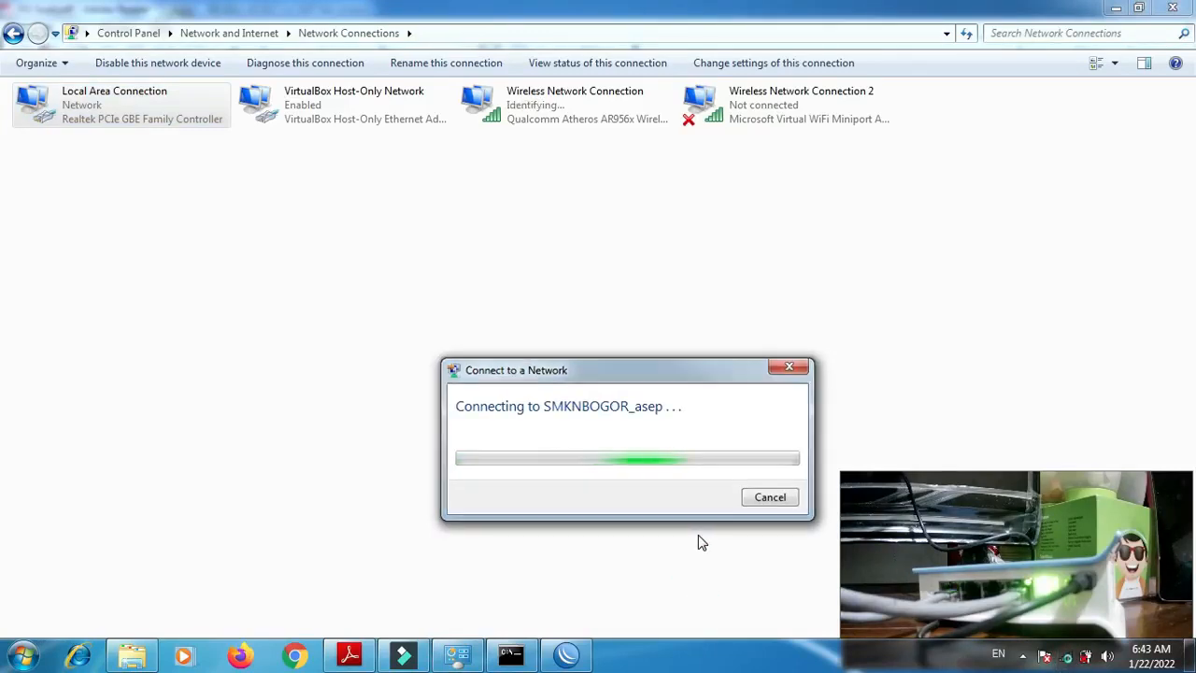
{"action": "mouse_move", "coordinate": [1069, 664]}
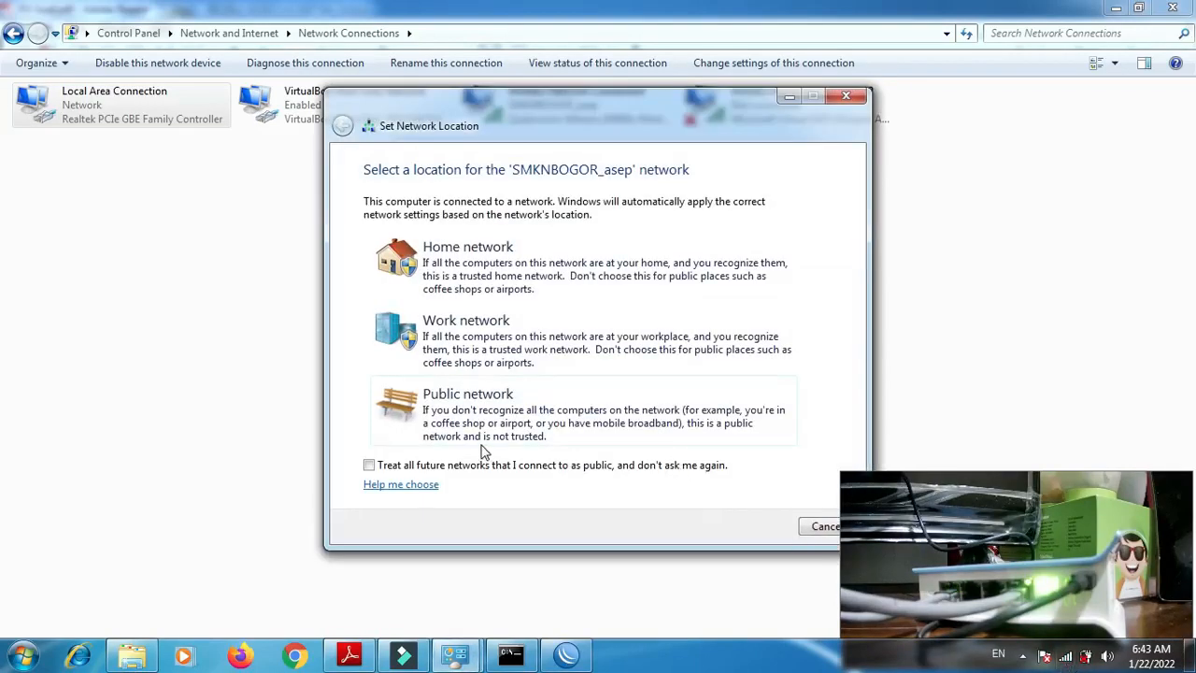
{"action": "left_click", "coordinate": [492, 421]}
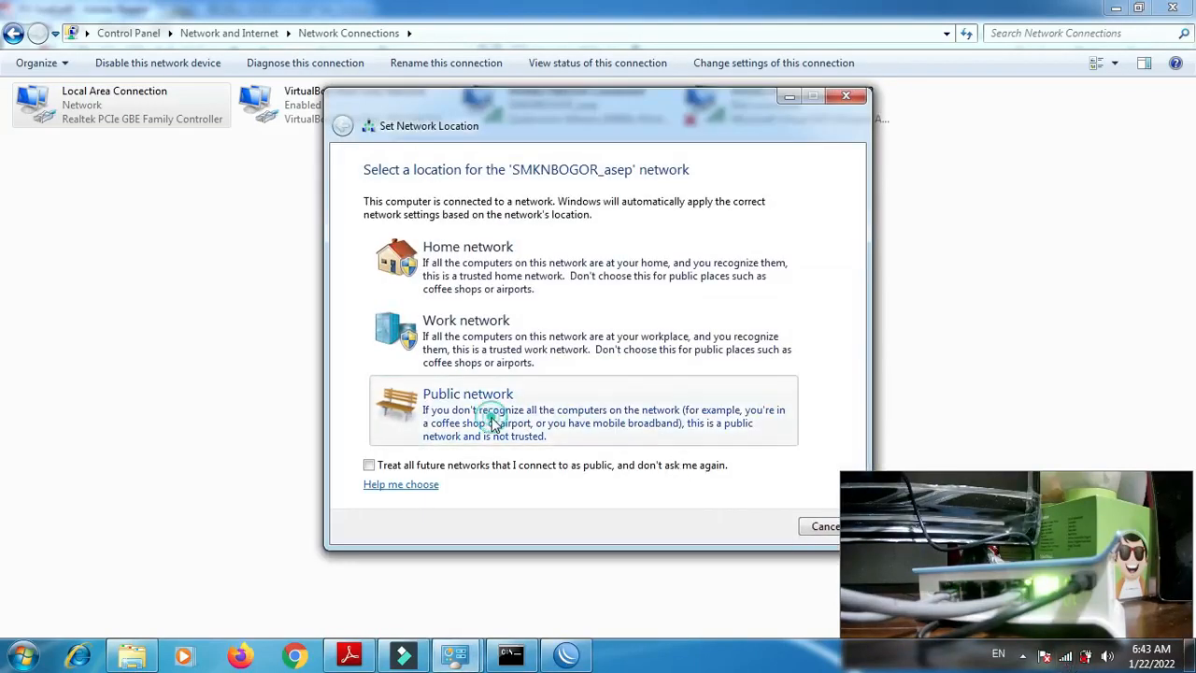
- Check the wireless connection status and test internet access in Chrome by searching for "mikrotik" and opening the MikroTik site
{"action": "left_click", "coordinate": [826, 527]}
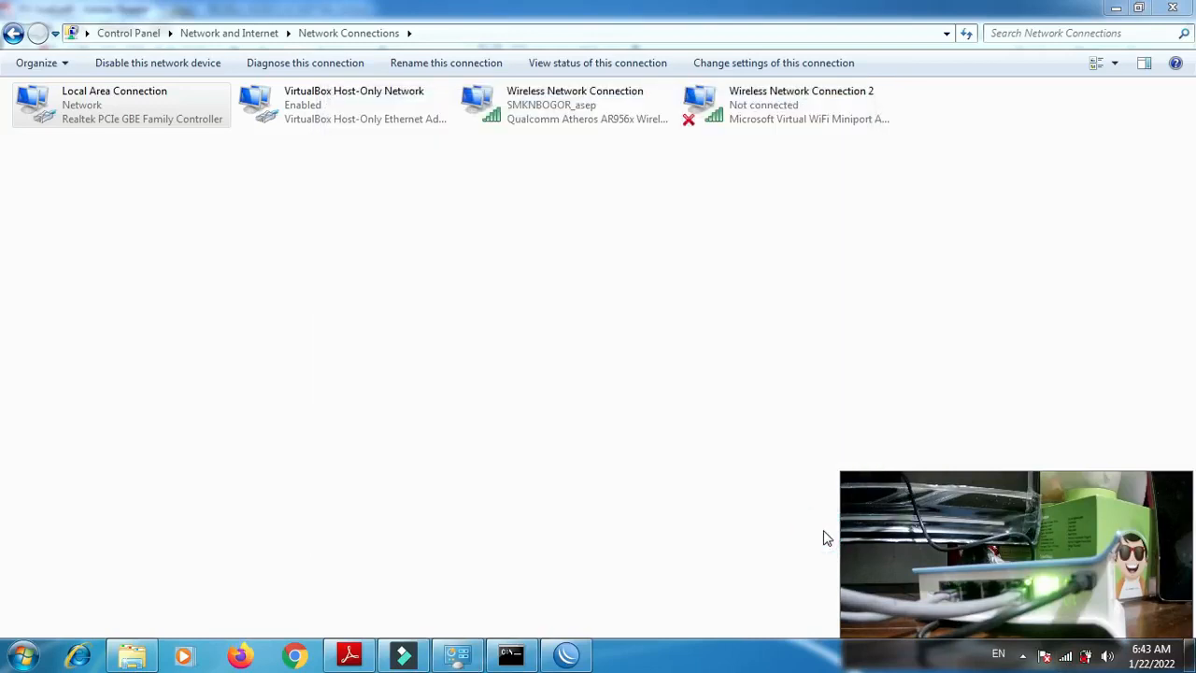
{"action": "left_click", "coordinate": [1067, 657]}
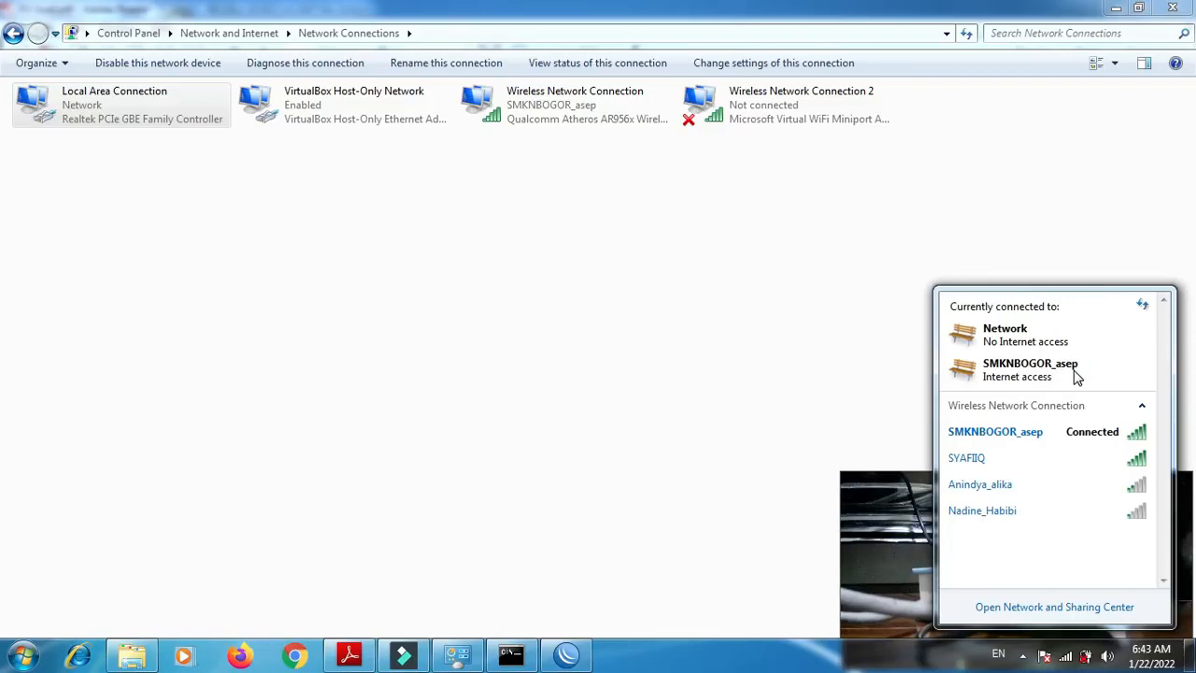
{"action": "left_click", "coordinate": [294, 654]}
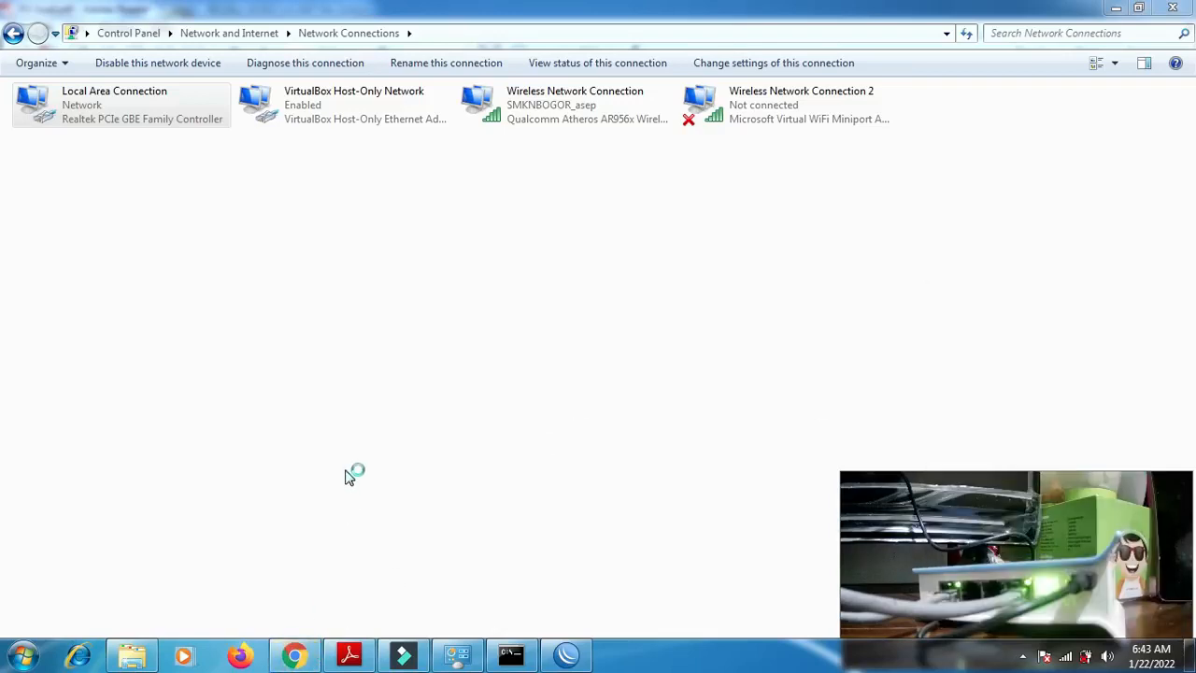
{"action": "left_click", "coordinate": [411, 45]}
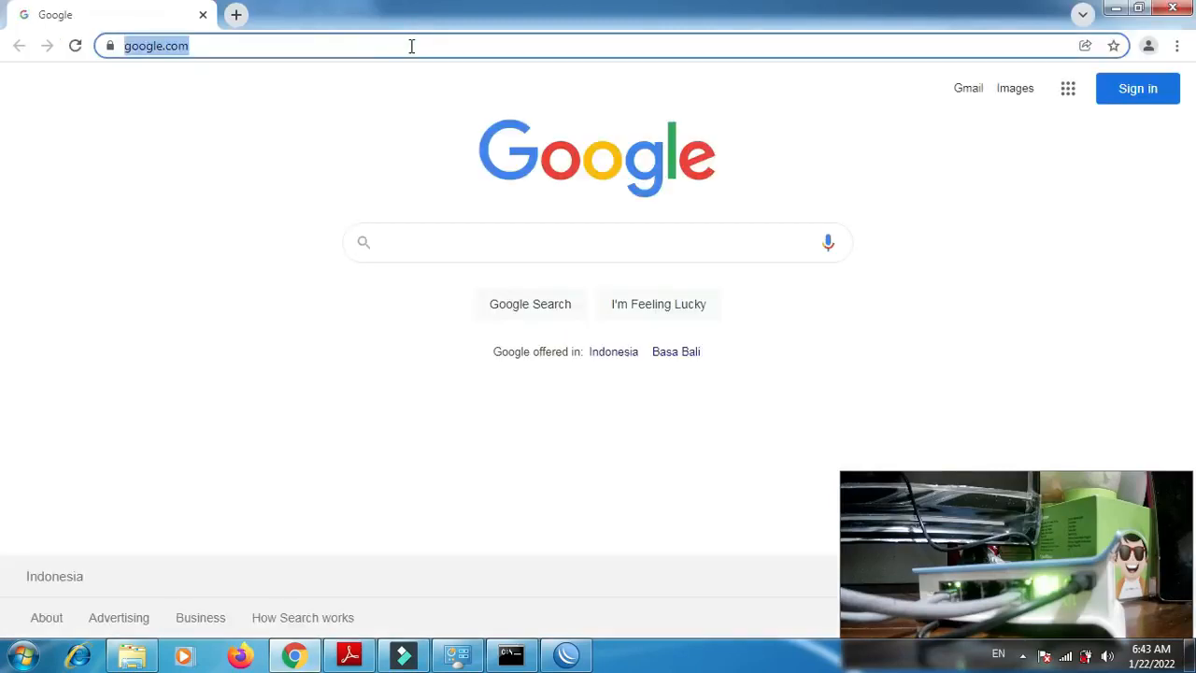
{"action": "type", "text": "mikrot"}
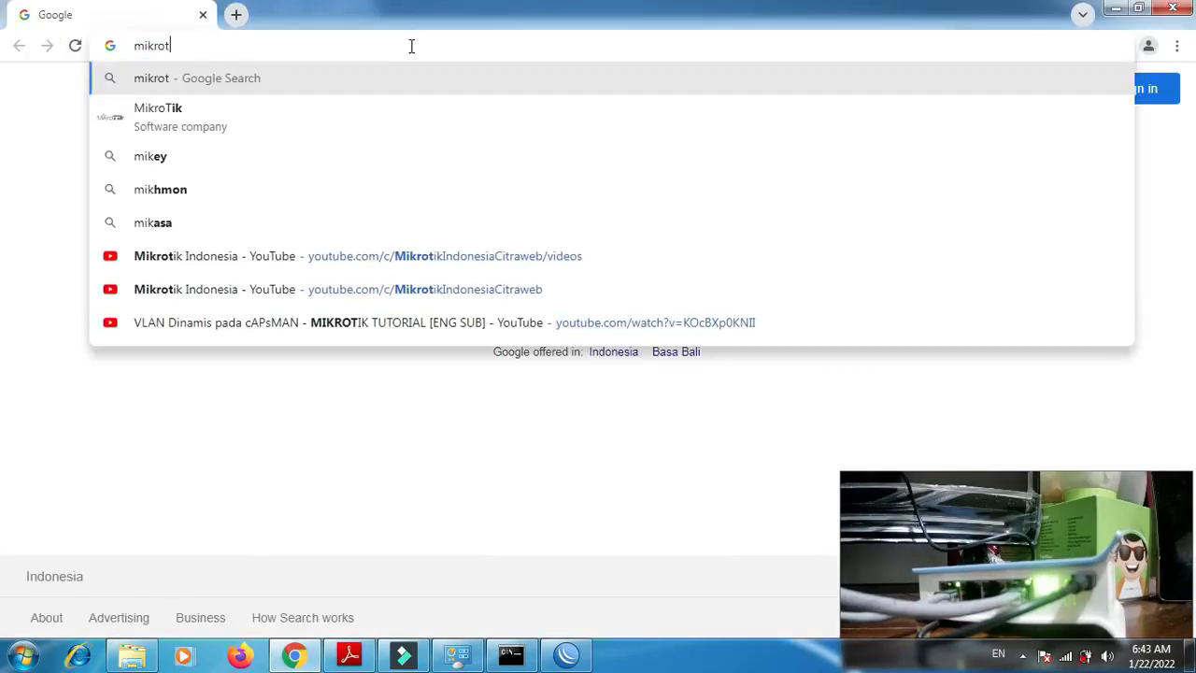
{"action": "key", "text": "BackSpace"}
{"action": "type", "text": "tik"}
{"action": "key", "text": "Return"}
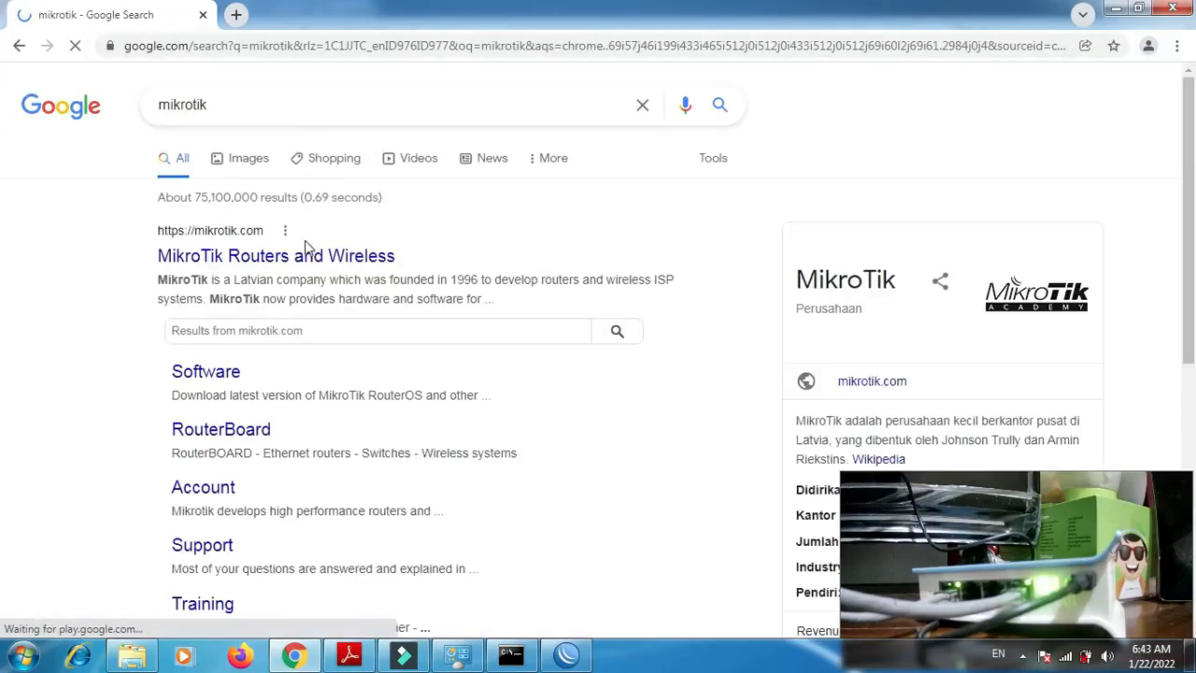
{"action": "left_click", "coordinate": [280, 262]}
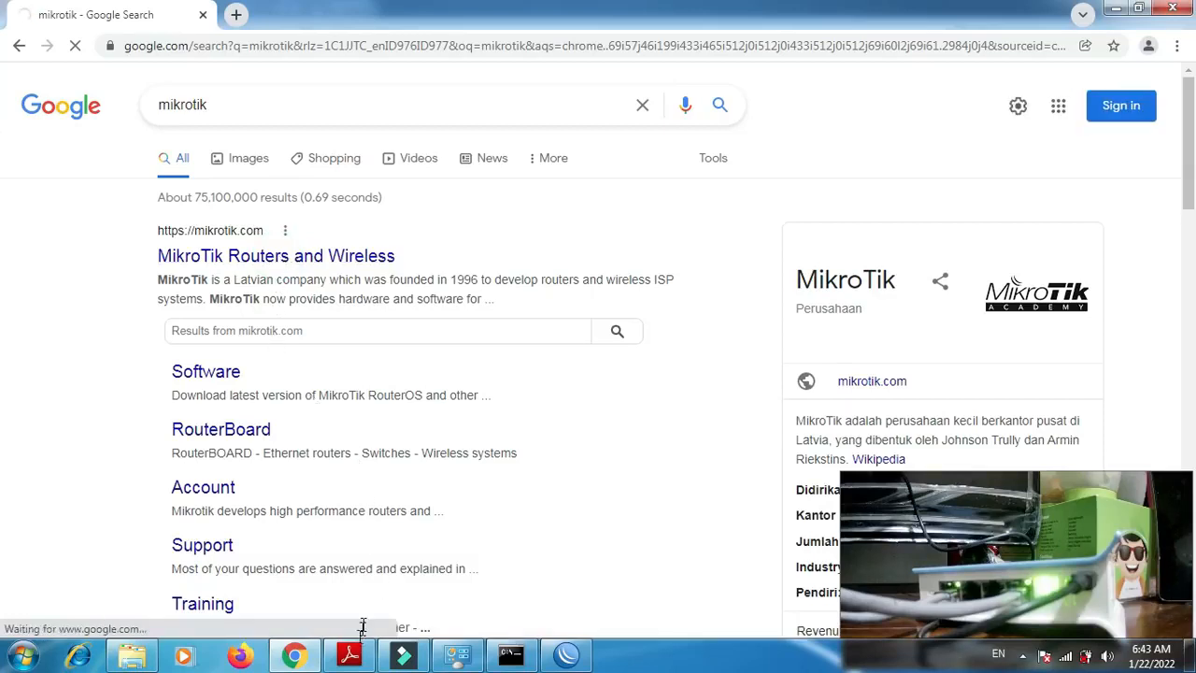
- Switch to Adobe Reader and review the wired non-hotspot and wireless hotspot requirements on page 2 of P2-Soal.pdf
{"action": "left_click", "coordinate": [347, 660]}
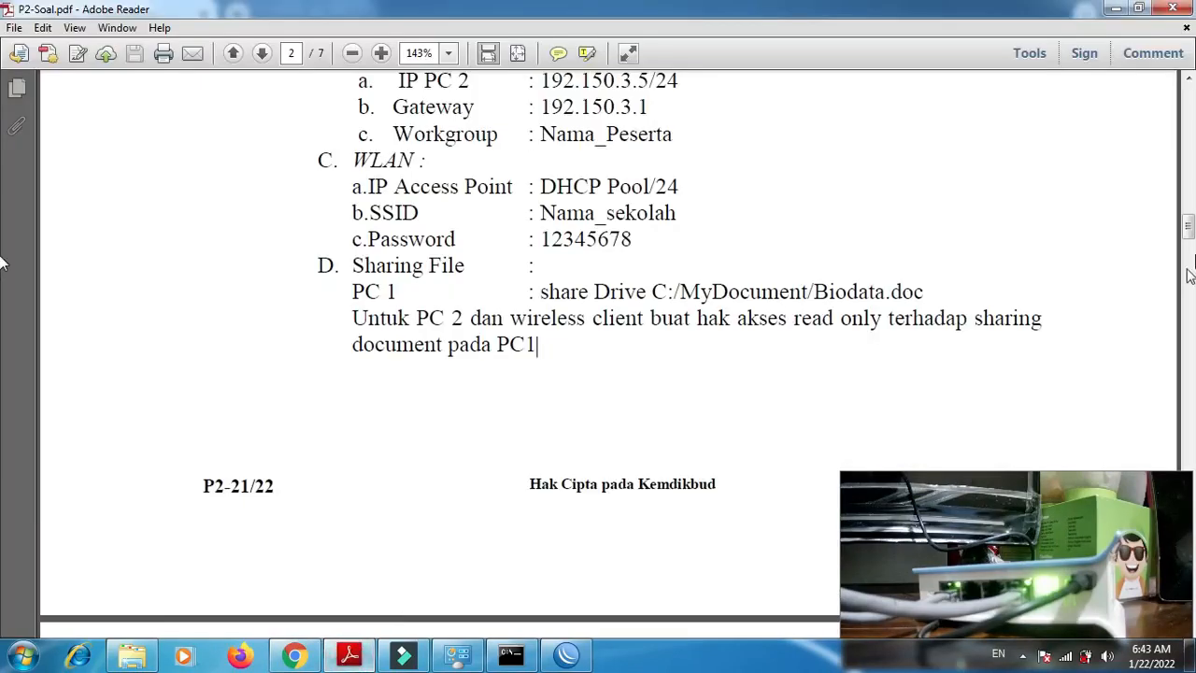
{"action": "scroll", "coordinate": [2, 224], "scroll_direction": "up", "scroll_amount": 10}
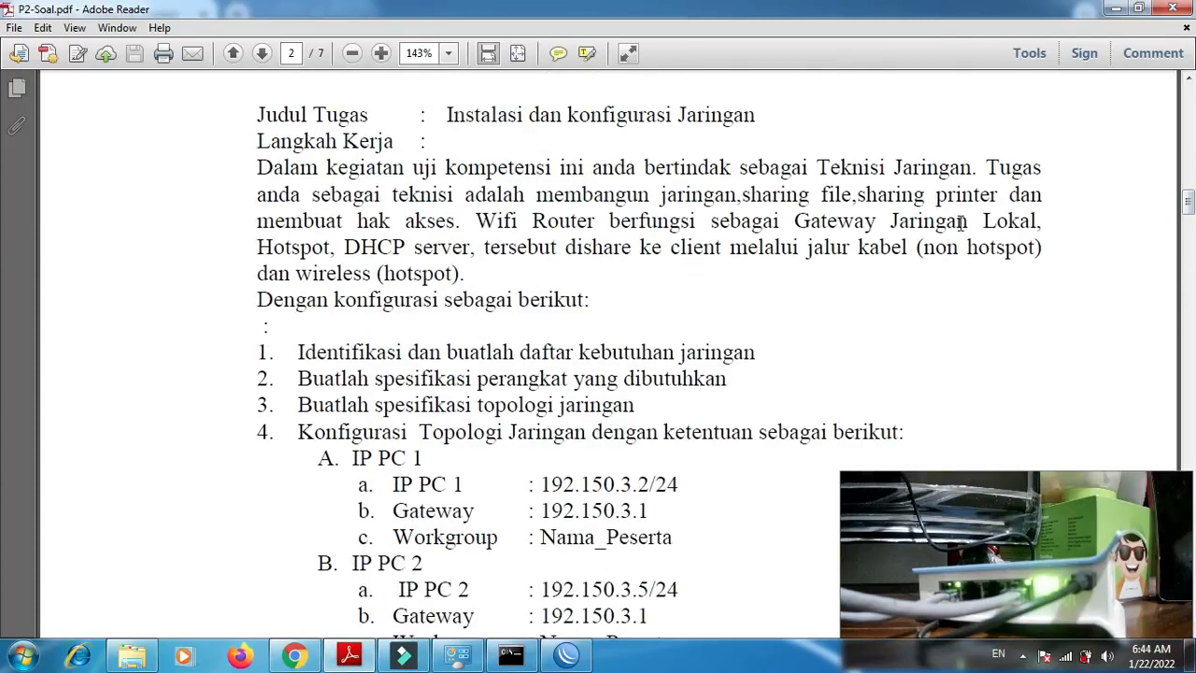
{"action": "left_click_drag", "start_coordinate": [928, 248], "coordinate": [1007, 250]}
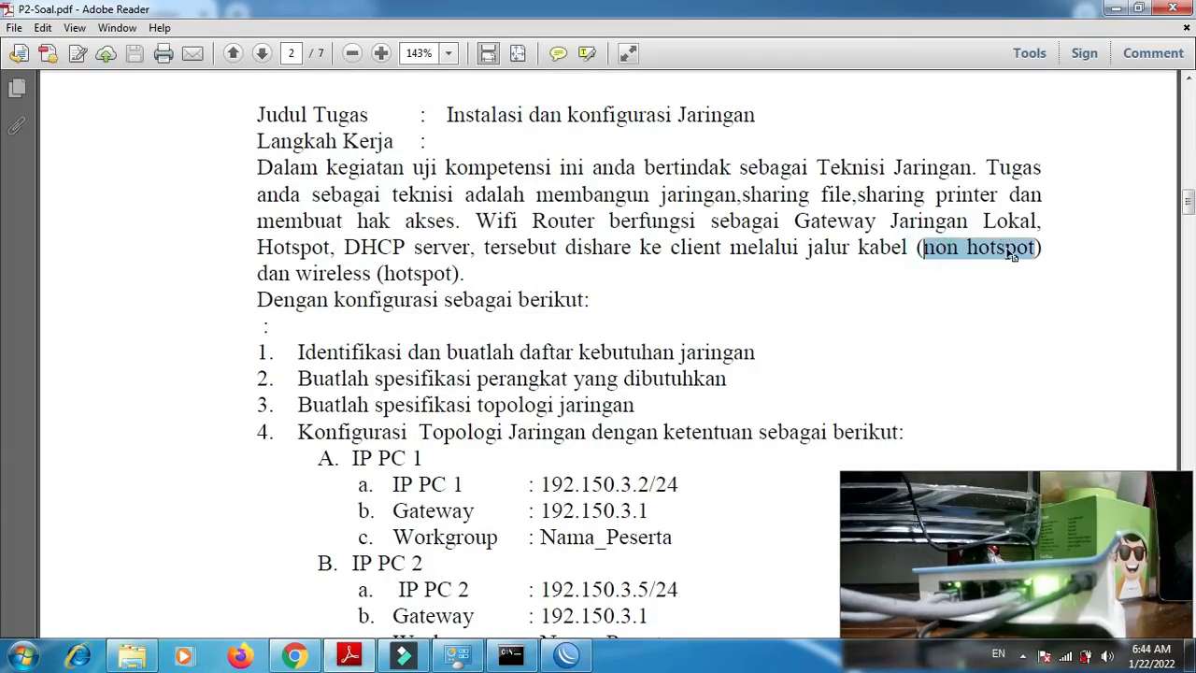
{"action": "double_click", "coordinate": [408, 273]}
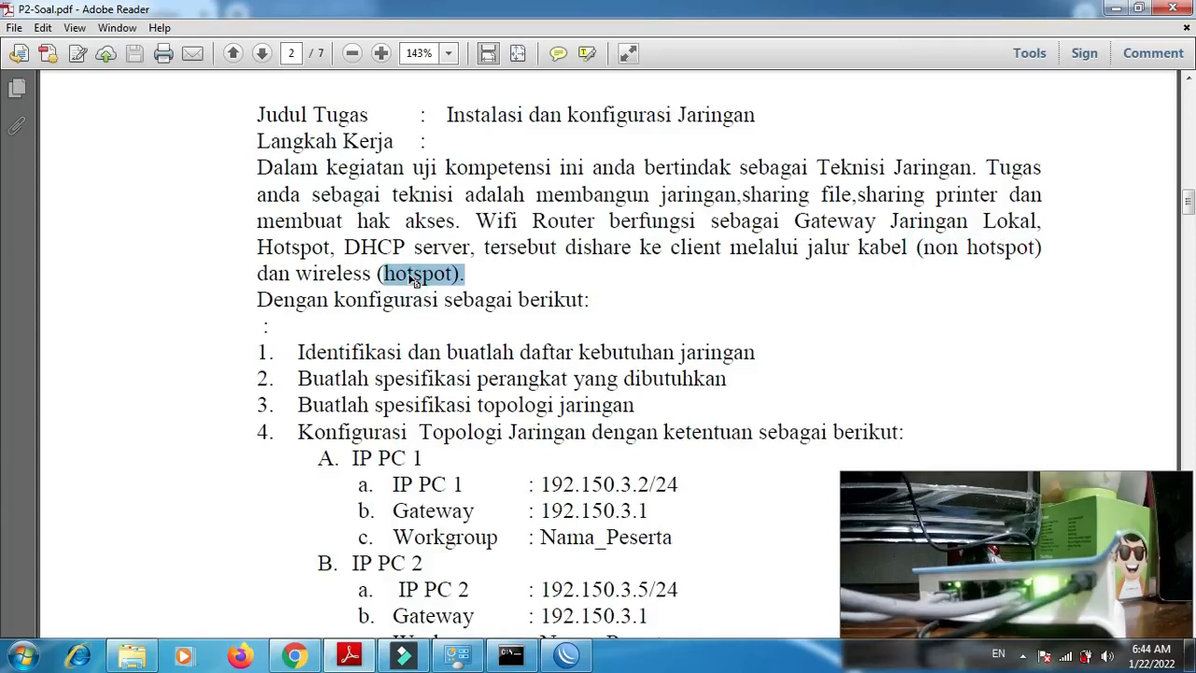
- Switch to WinBox and start Hotspot Setup with the wireless interface as the HotSpot interface
{"action": "left_click", "coordinate": [566, 656]}
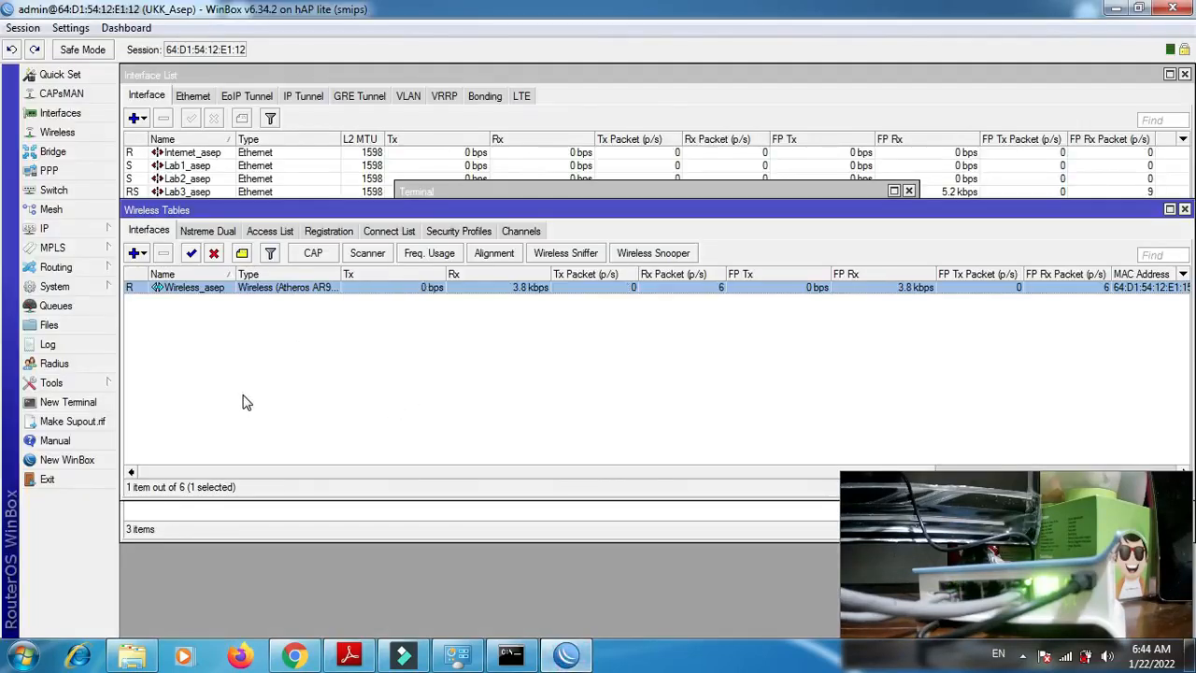
{"action": "left_click", "coordinate": [71, 232]}
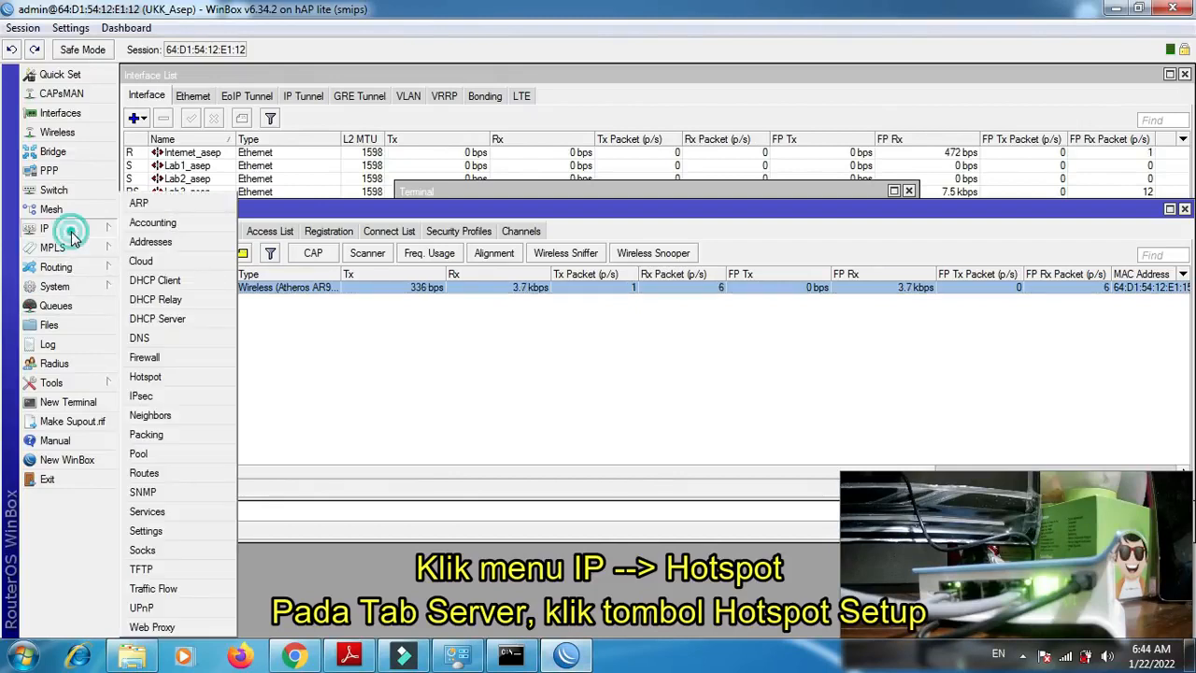
{"action": "left_click", "coordinate": [147, 376]}
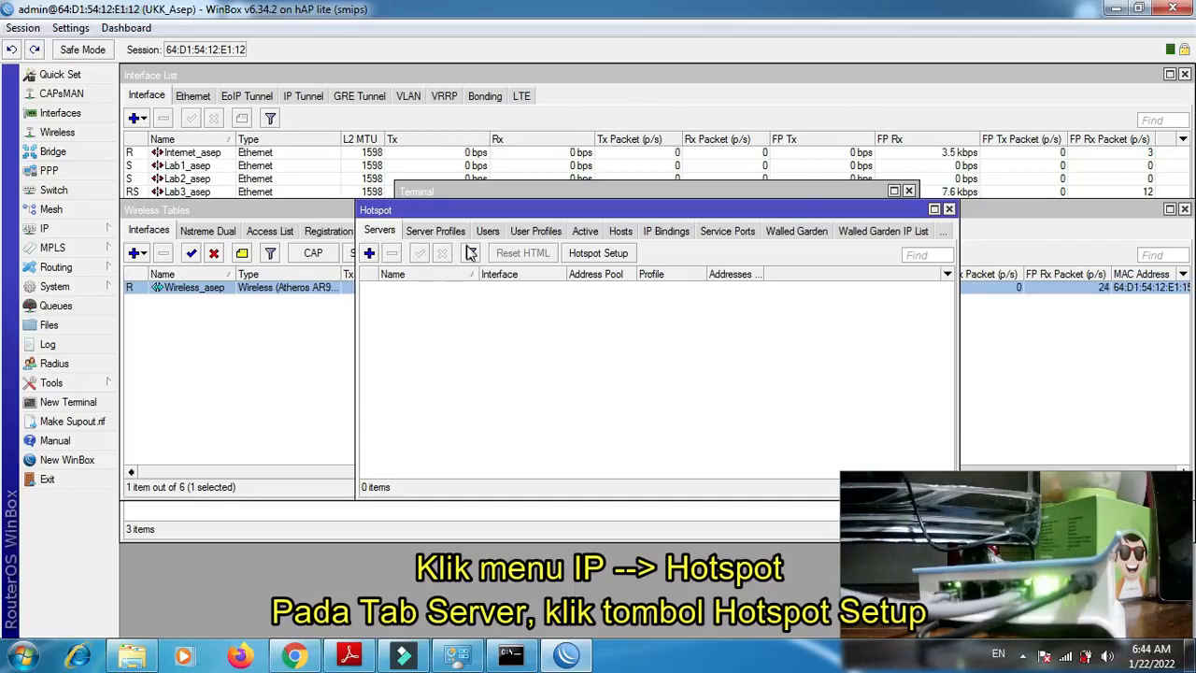
{"action": "left_click", "coordinate": [599, 253]}
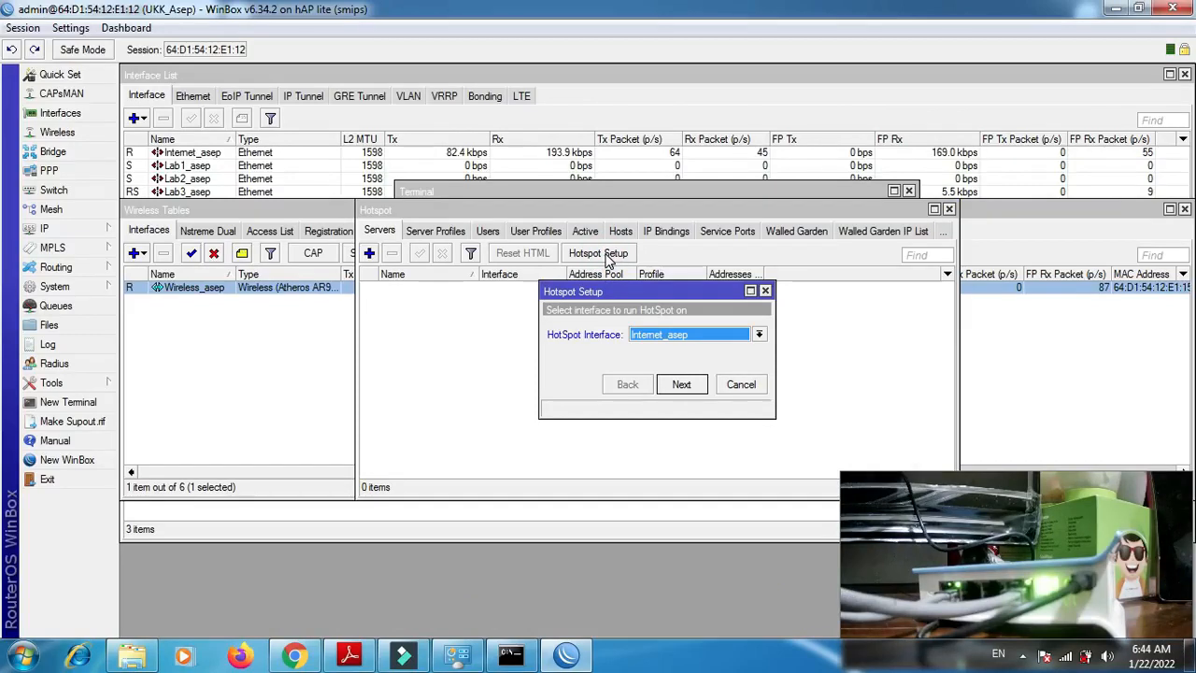
{"action": "left_click", "coordinate": [756, 334]}
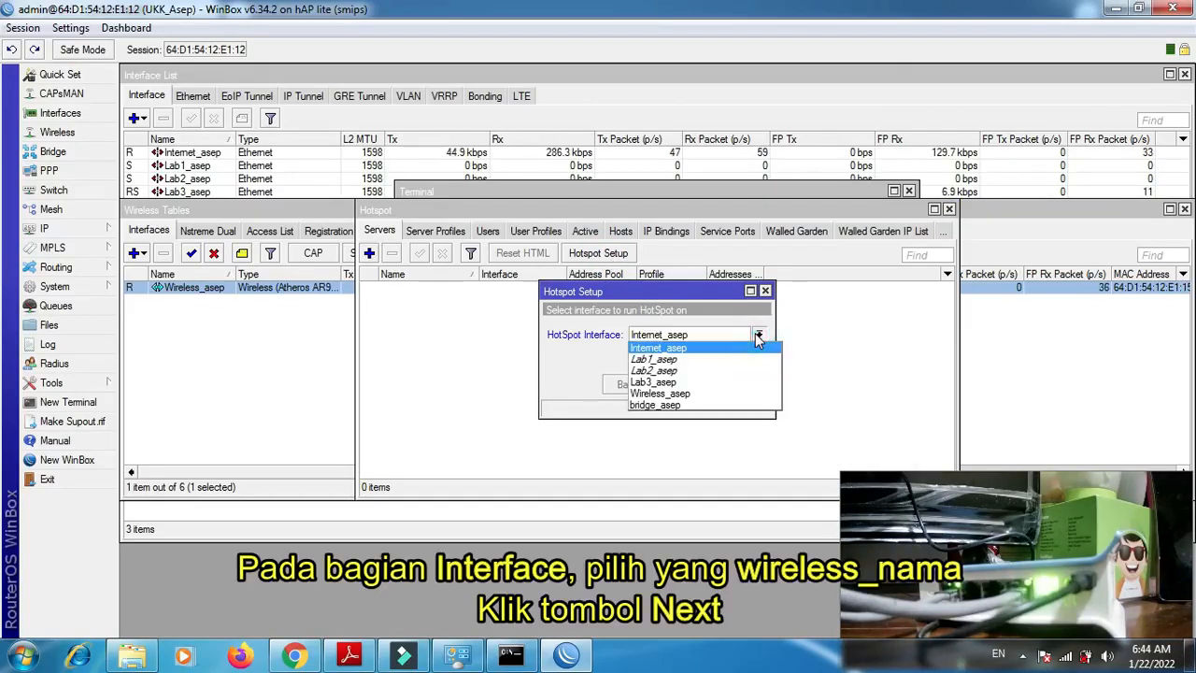
{"action": "left_click", "coordinate": [733, 395]}
{"action": "left_click", "coordinate": [682, 385]}
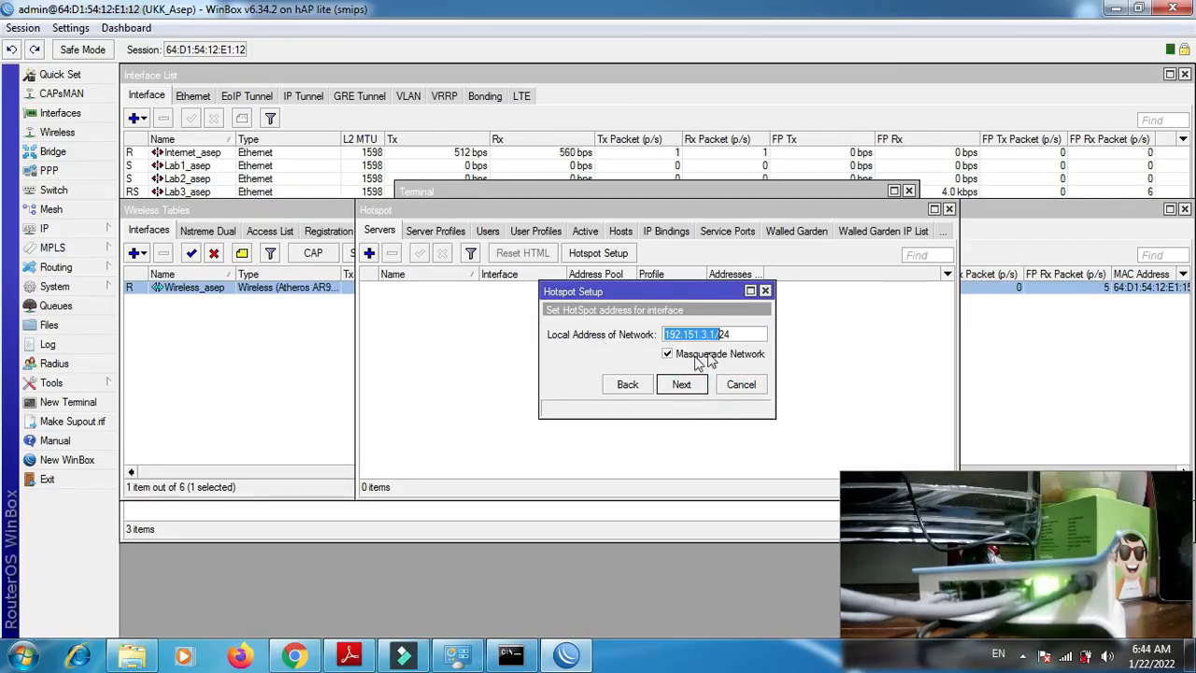
- Accept network address 192.151.3.1/24 with masquerading, pool 192.151.3.2-192.151.3.254, SMTP server 0.0.0.0 and empty DNS servers for the hotspot
{"action": "left_click", "coordinate": [683, 385]}
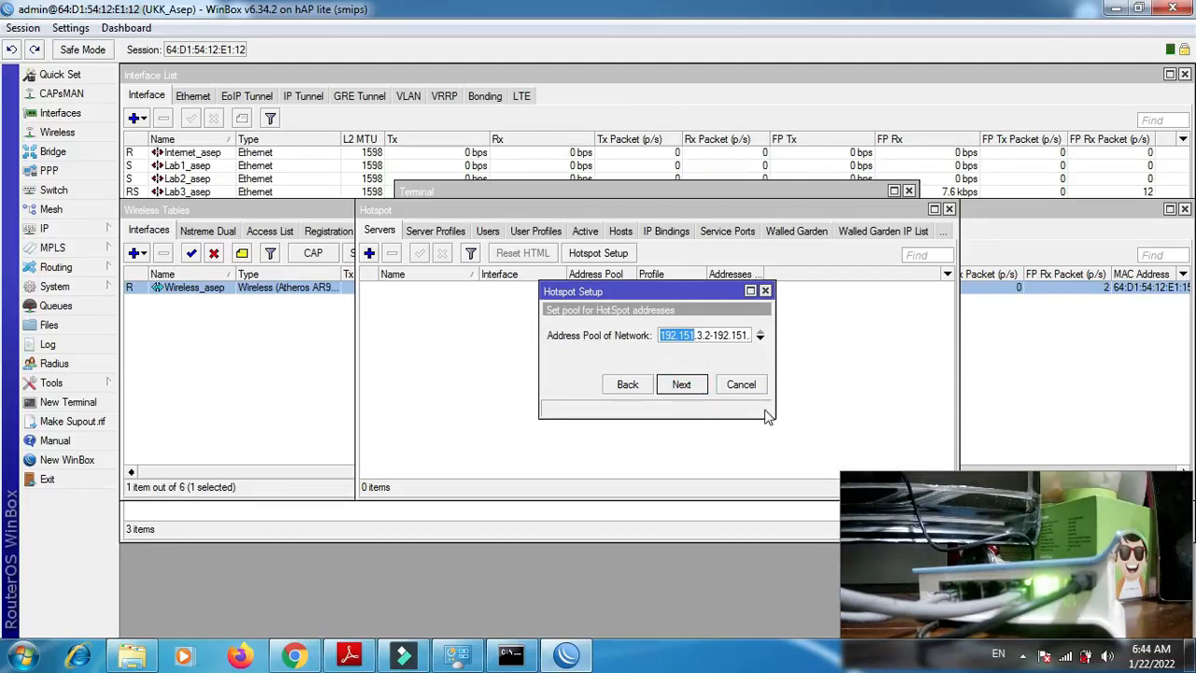
{"action": "left_click_drag", "start_coordinate": [774, 413], "coordinate": [841, 434]}
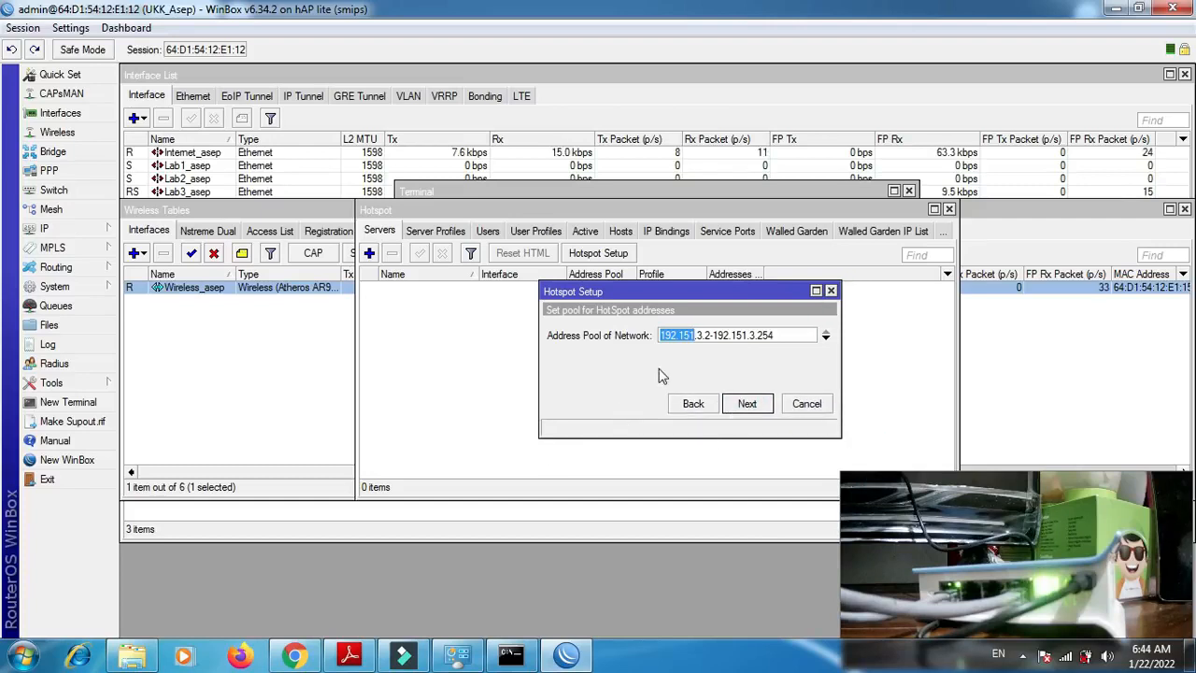
{"action": "left_click", "coordinate": [764, 407]}
{"action": "left_click", "coordinate": [764, 407]}
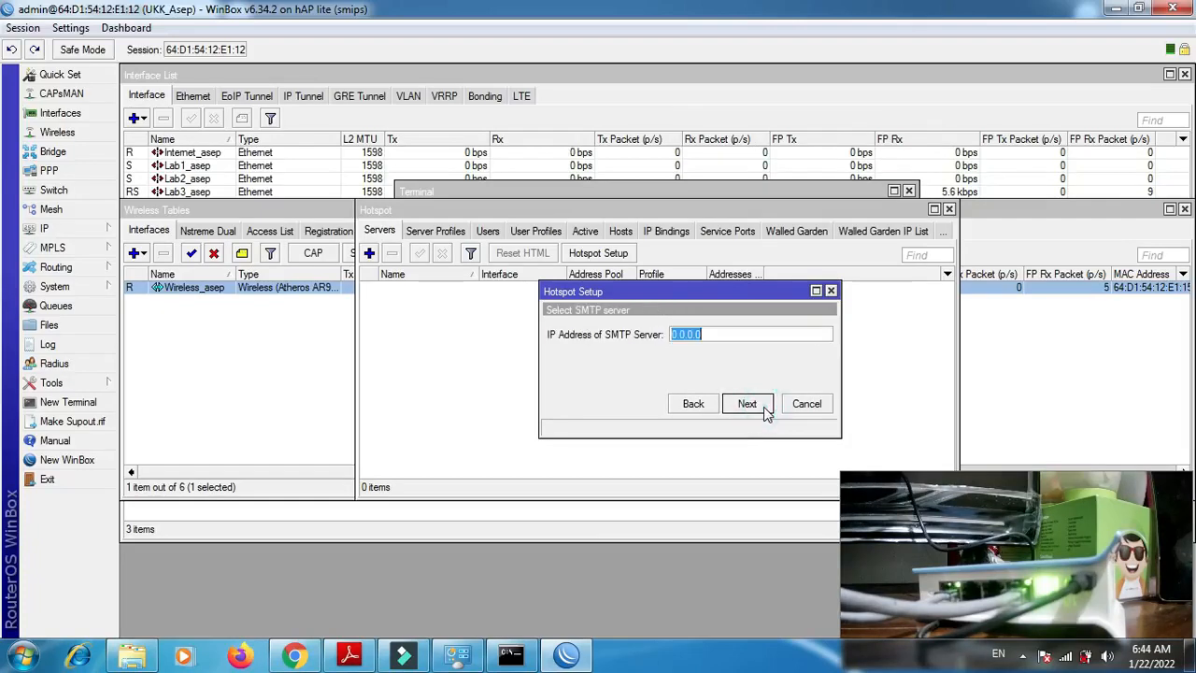
{"action": "left_click", "coordinate": [764, 406]}
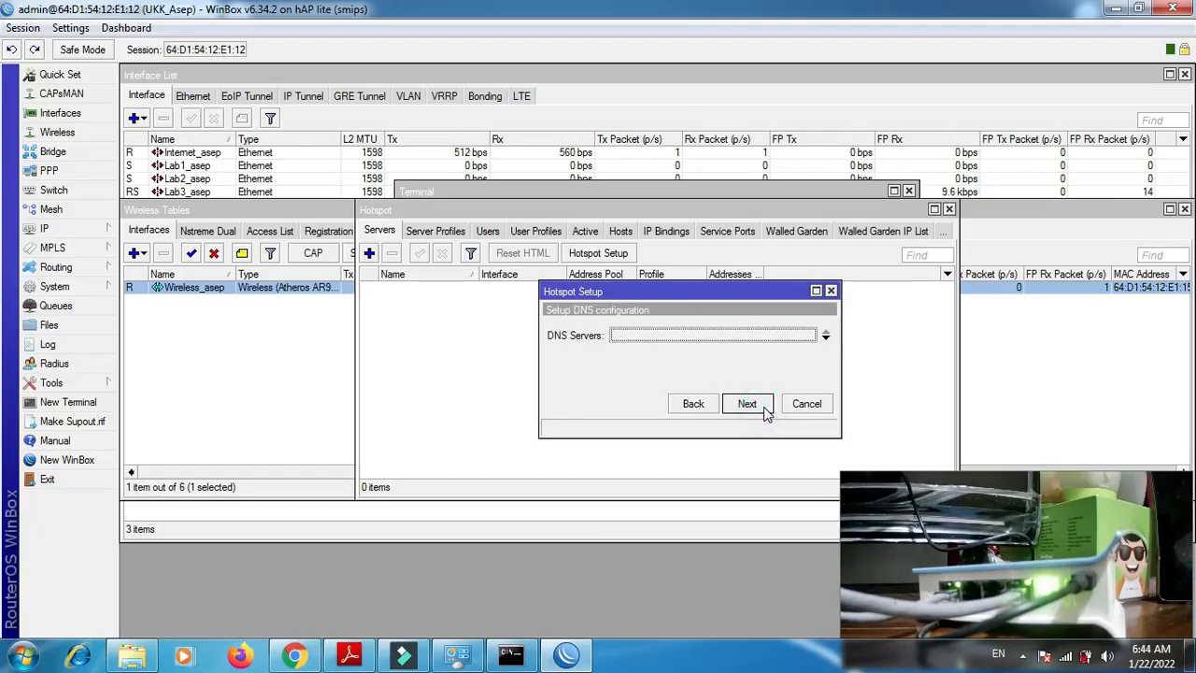
{"action": "left_click", "coordinate": [763, 407]}
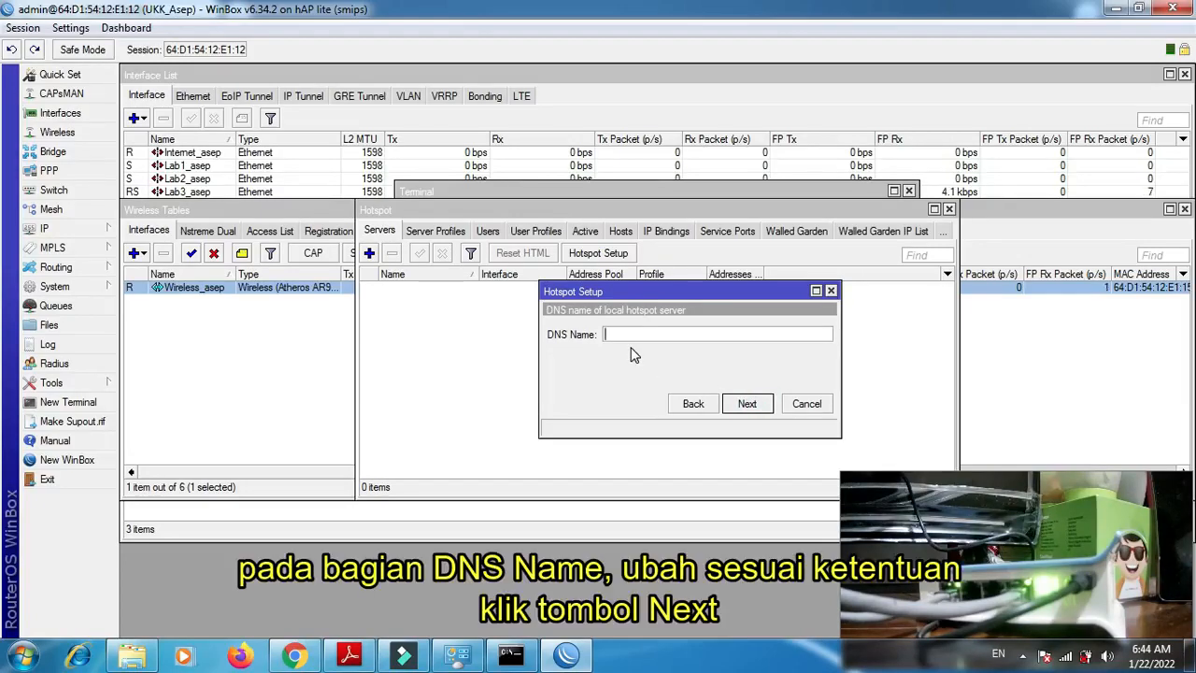
- Set the hotspot's DNS name to a www .com domain with the participant's first name, keep local user admin and finish the setup
{"action": "type", "text": "www.a"}
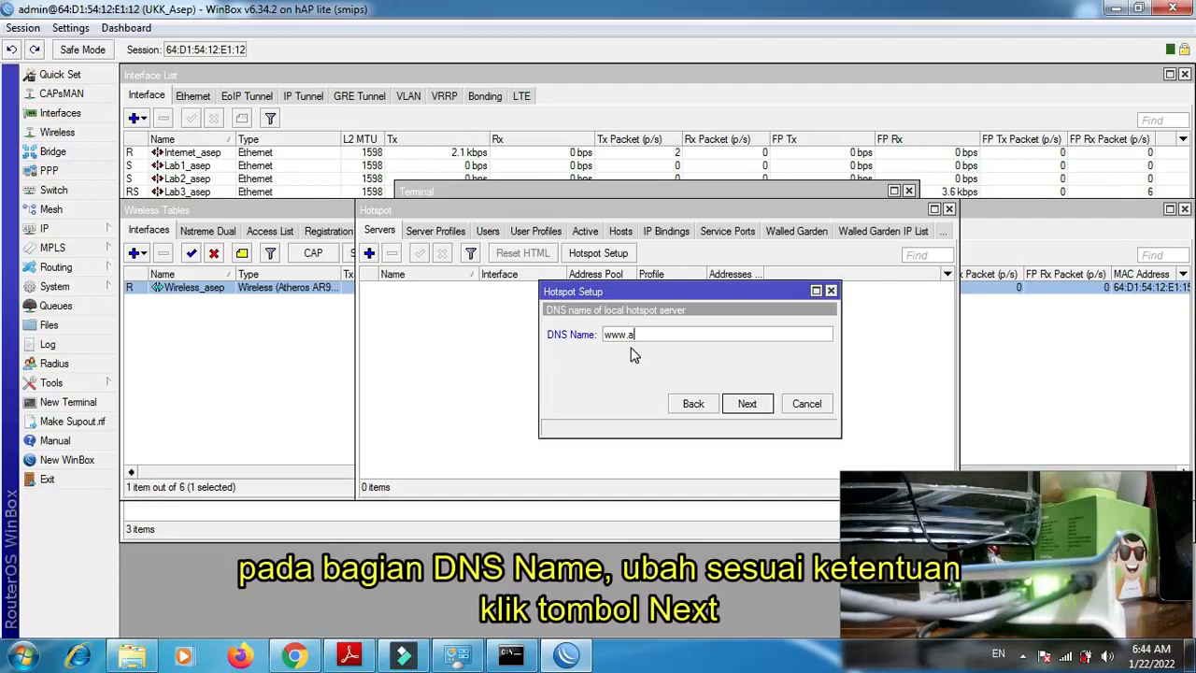
{"action": "type", "text": "sep.com"}
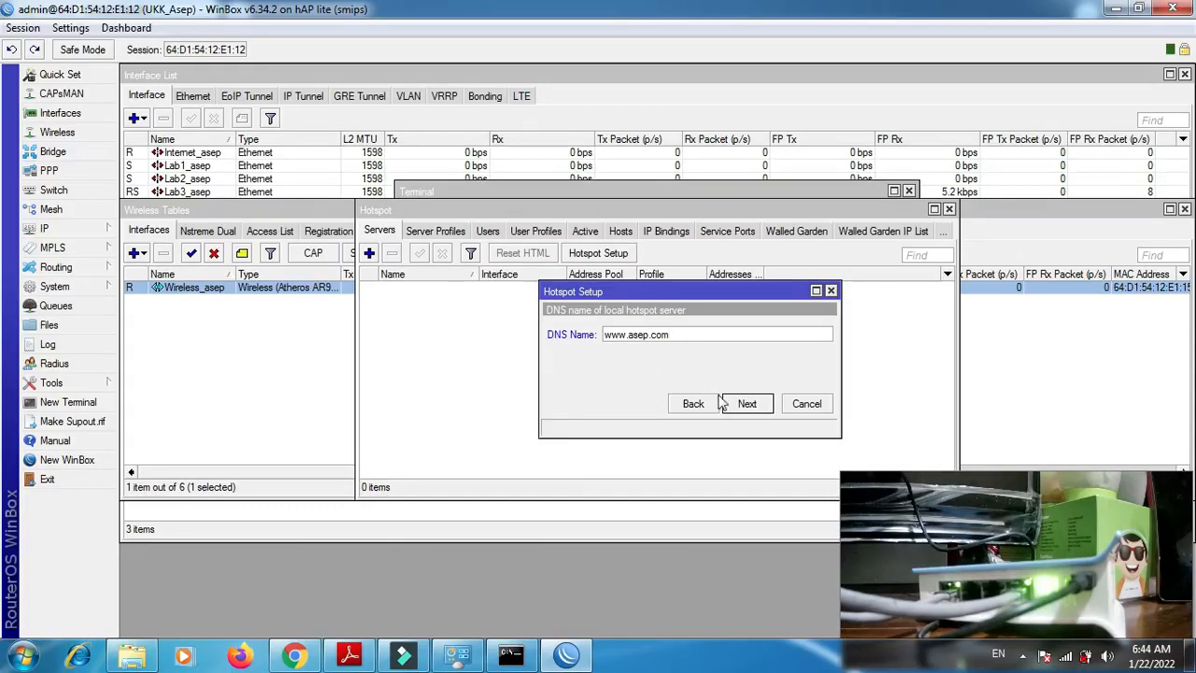
{"action": "left_click", "coordinate": [743, 405]}
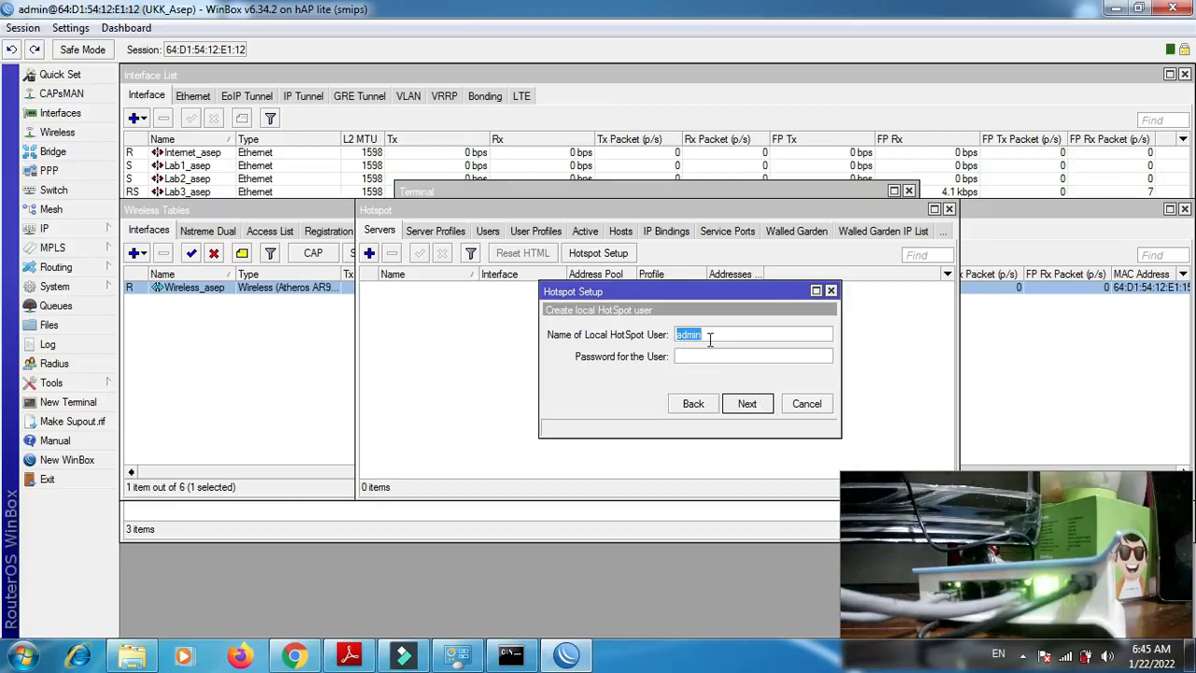
{"action": "left_click", "coordinate": [750, 401]}
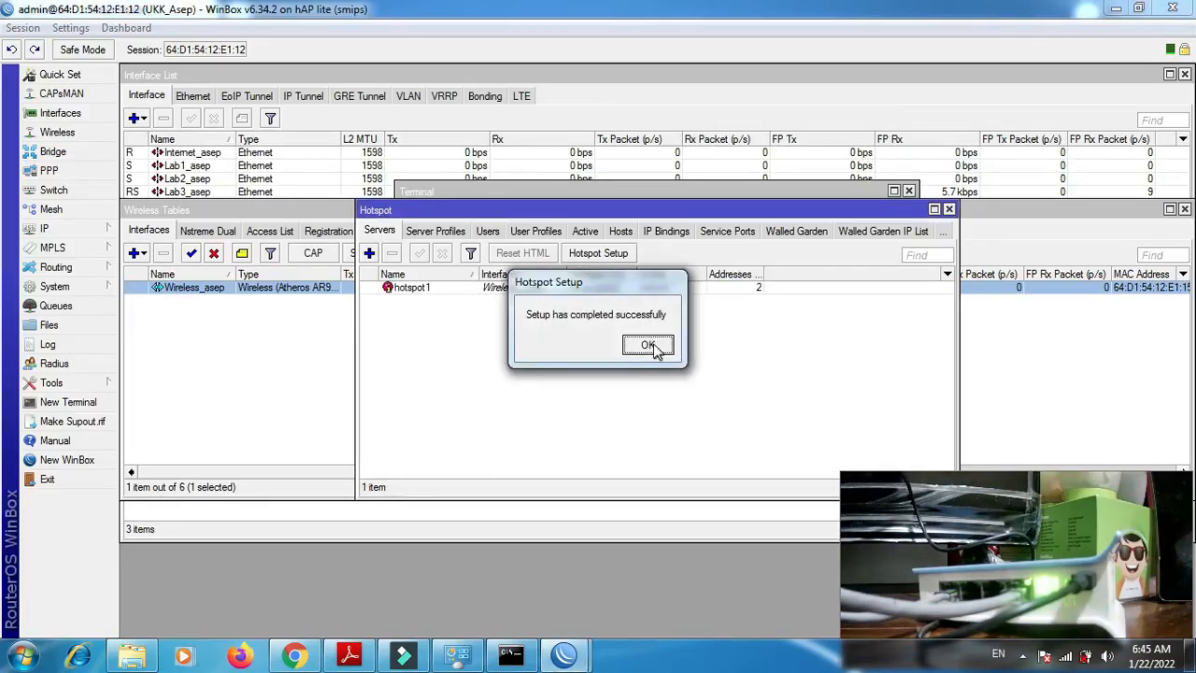
{"action": "left_click", "coordinate": [651, 343]}
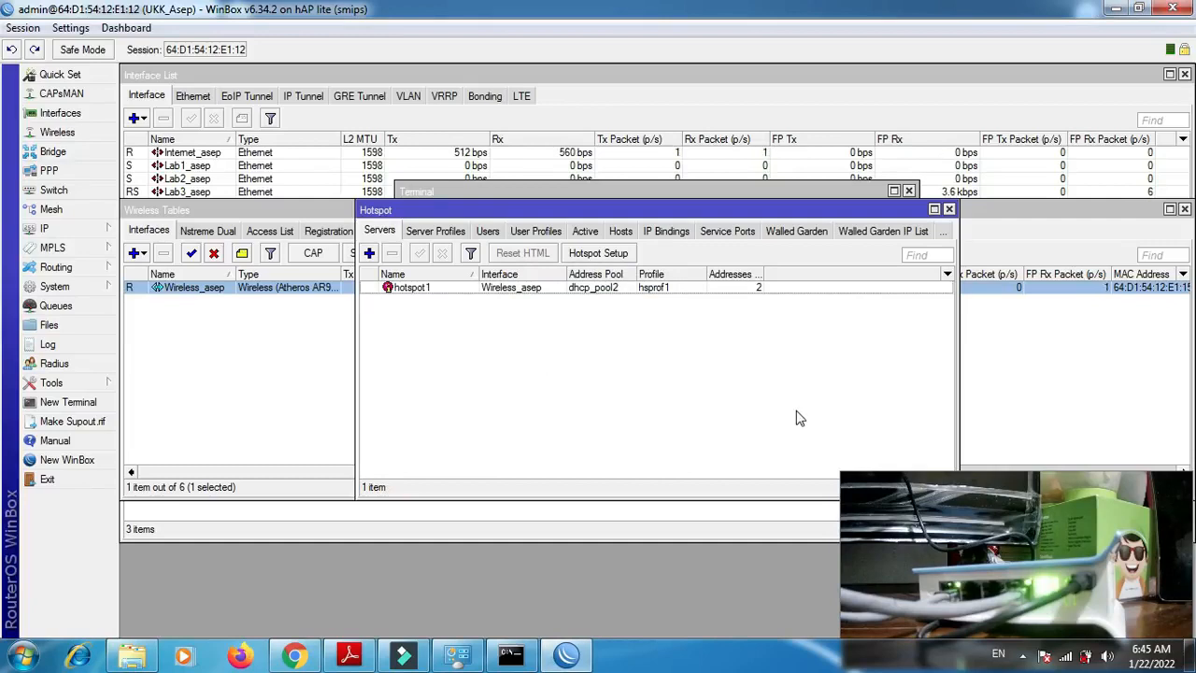
- Disconnect the computer from the SMKNBOGOR wireless network and check the list of available networks
{"action": "left_click", "coordinate": [1066, 658]}
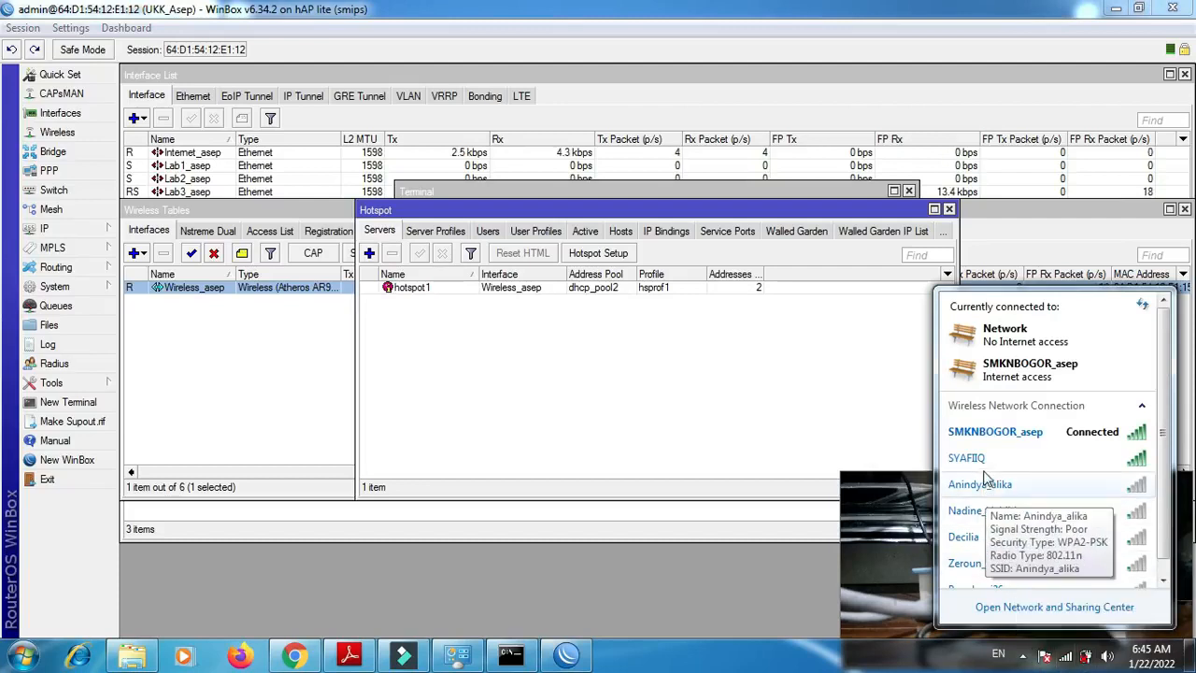
{"action": "key", "text": "Escape"}
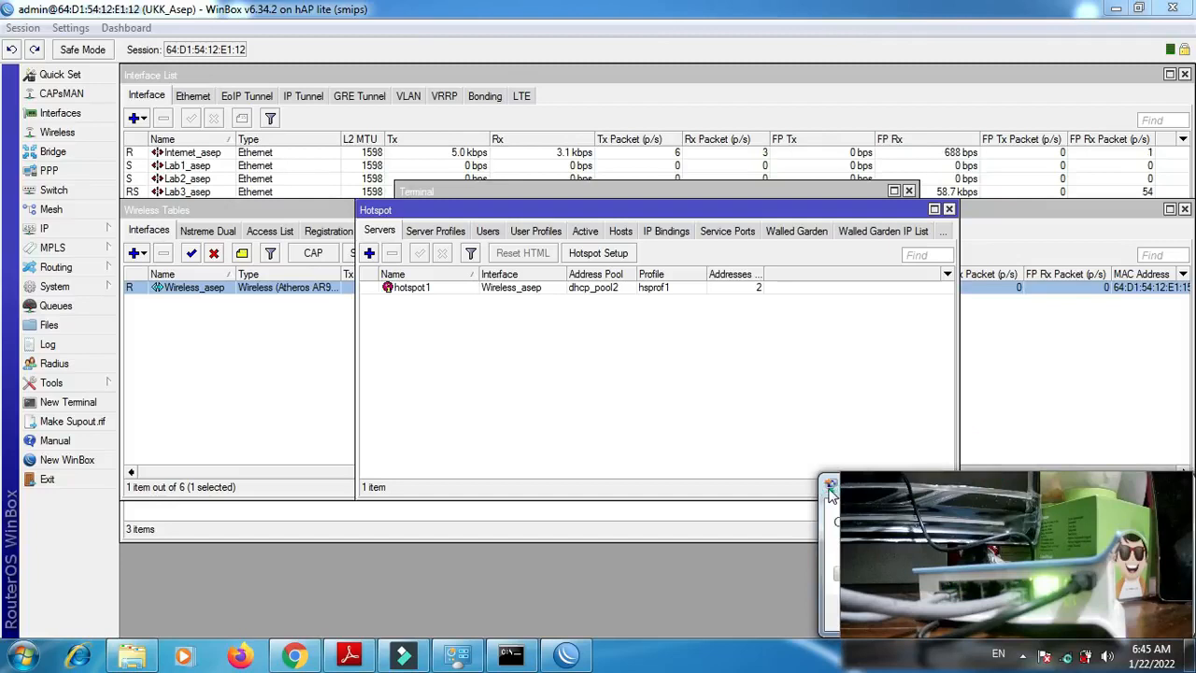
{"action": "left_click", "coordinate": [1068, 657]}
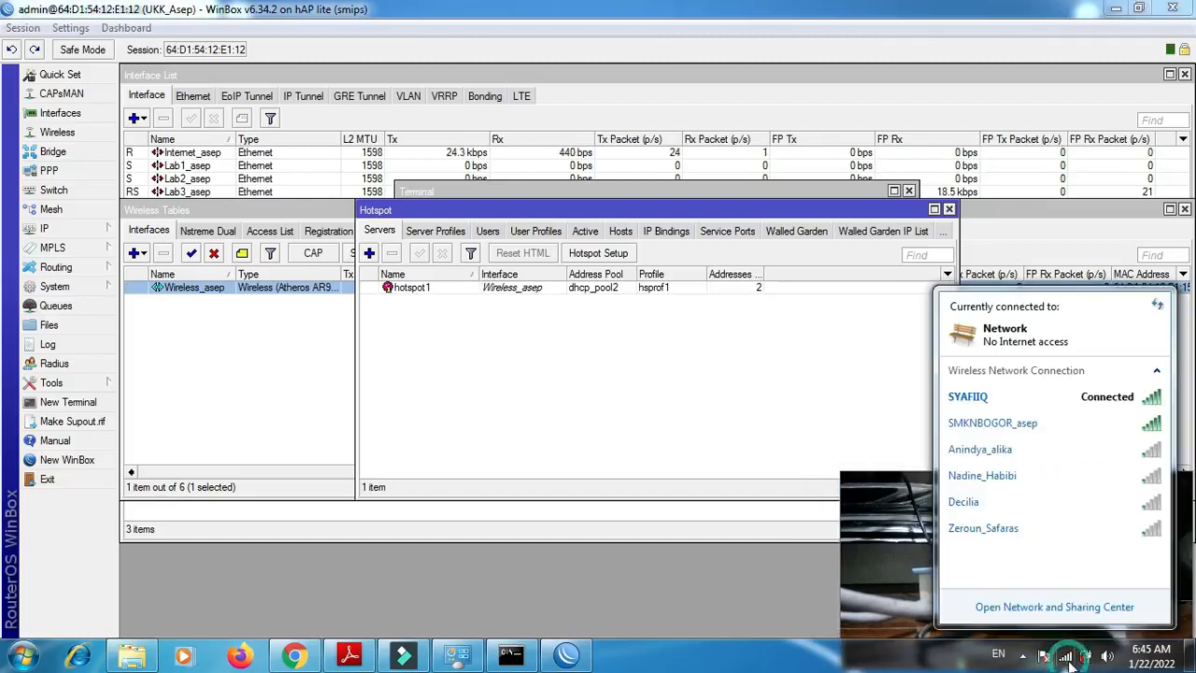
- Switch to Chrome, clear the browsing data for all time and close the browser
{"action": "left_click", "coordinate": [307, 660]}
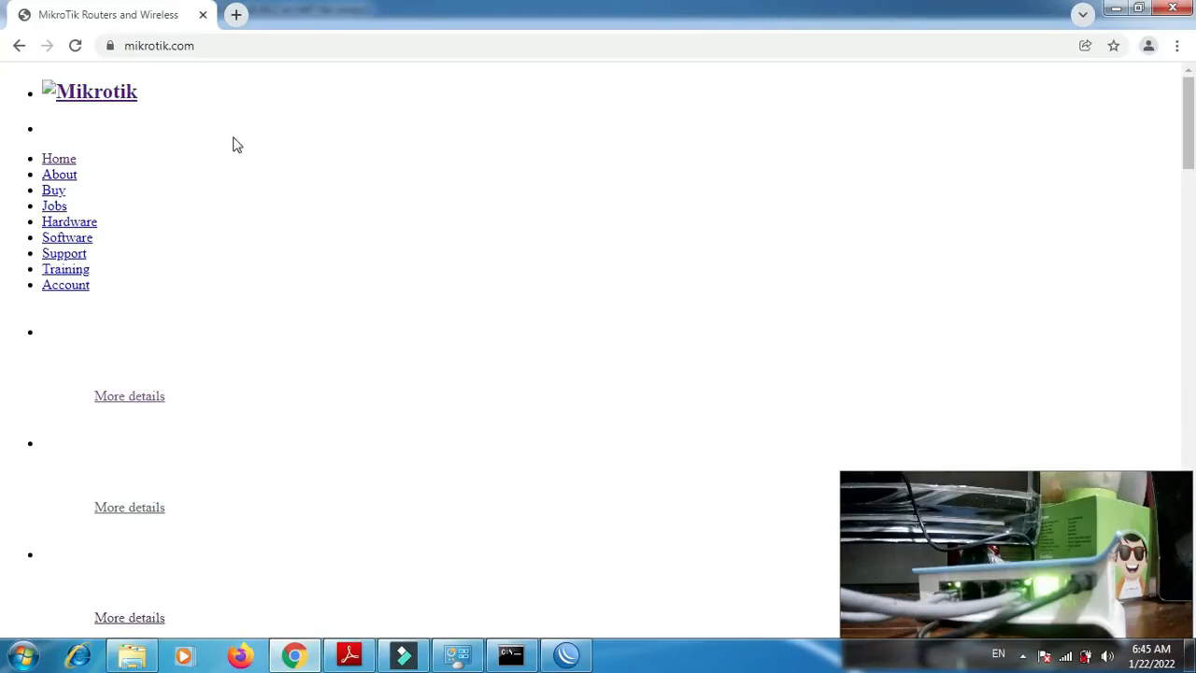
{"action": "key", "text": "ctrl+shift+Delete"}
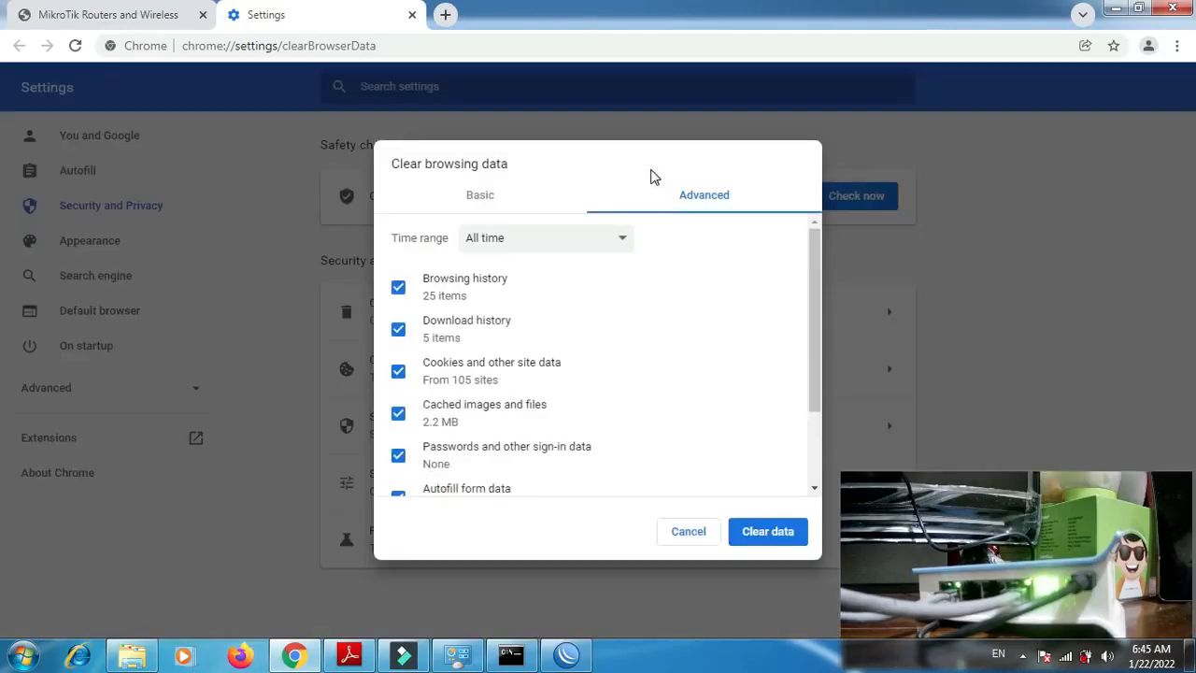
{"action": "left_click", "coordinate": [762, 545]}
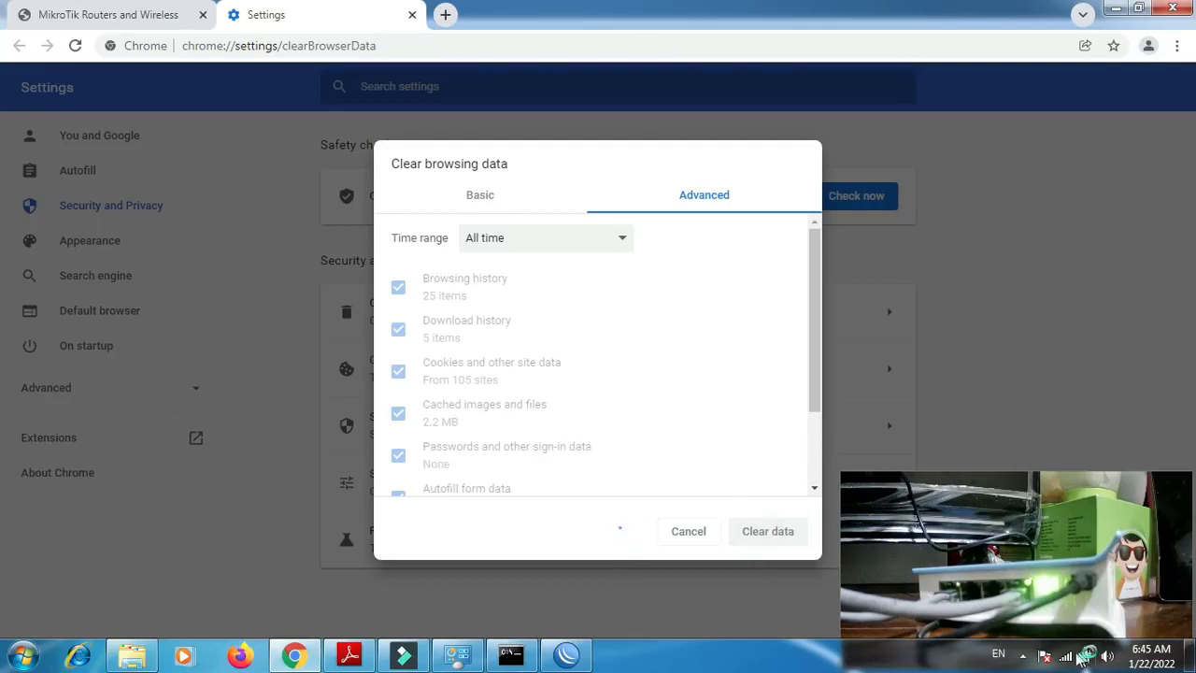
{"action": "mouse_move", "coordinate": [1067, 658]}
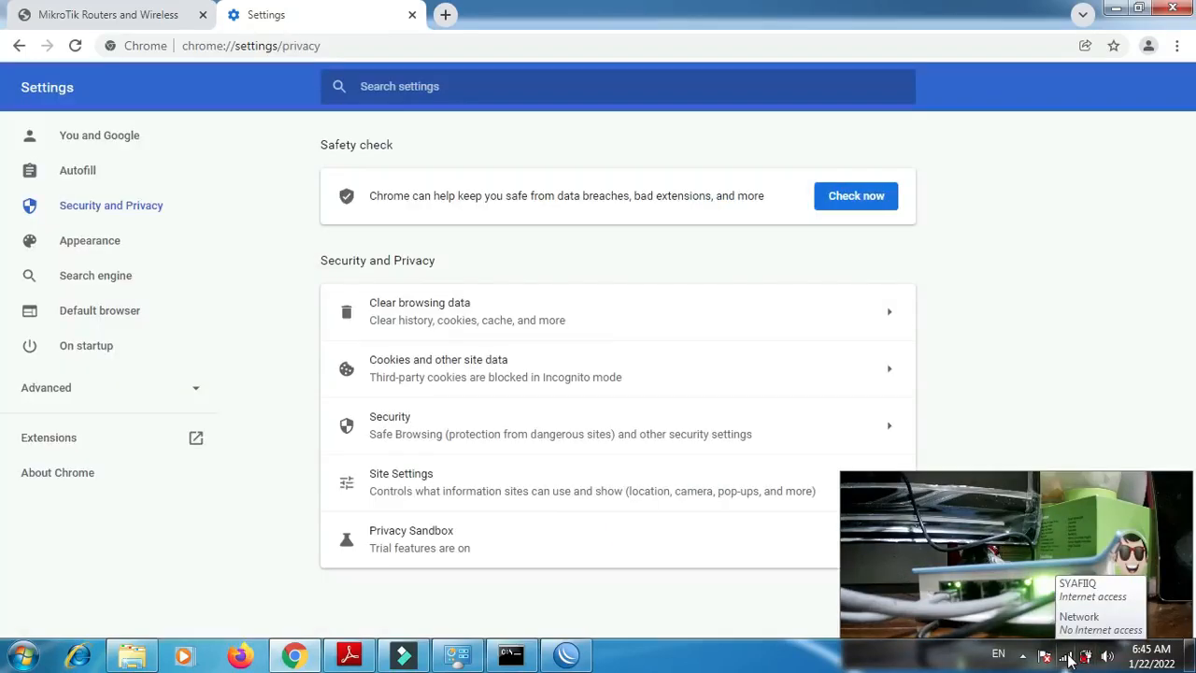
{"action": "left_click", "coordinate": [409, 17]}
{"action": "left_click", "coordinate": [204, 17]}
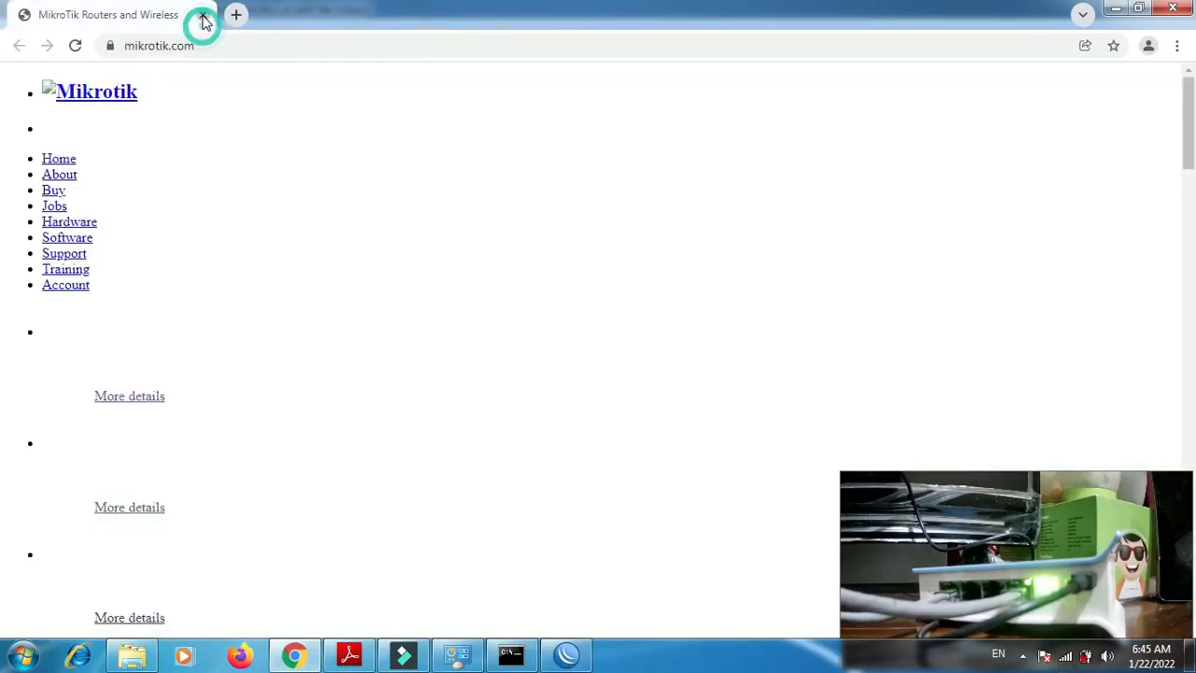
- Connect the computer to the SMKNBOGOR wireless network and check the connection status in the network list
{"action": "left_click", "coordinate": [1072, 658]}
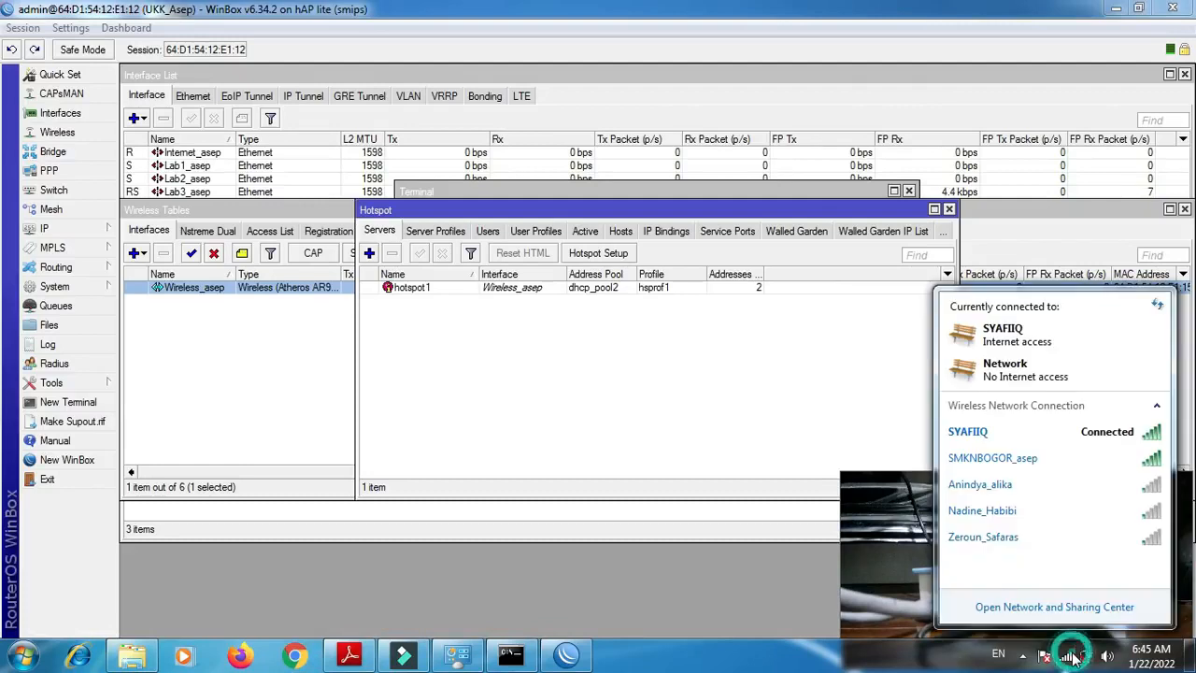
{"action": "double_click", "coordinate": [989, 459]}
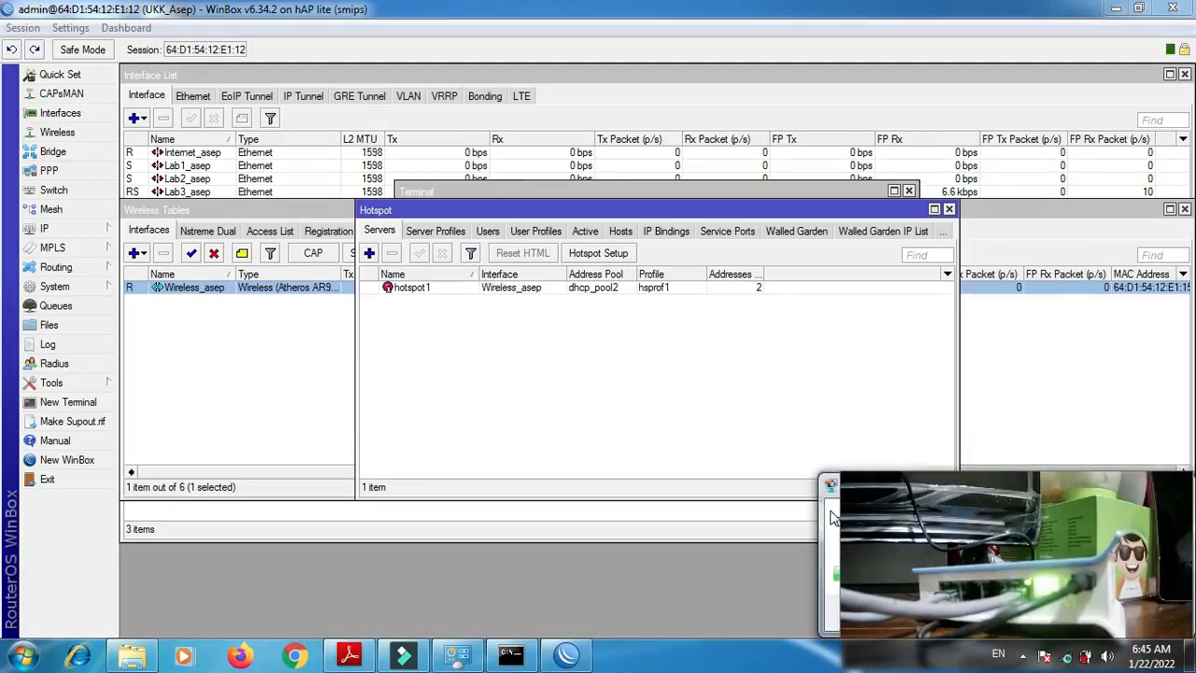
{"action": "left_click", "coordinate": [830, 486]}
{"action": "left_click", "coordinate": [530, 364]}
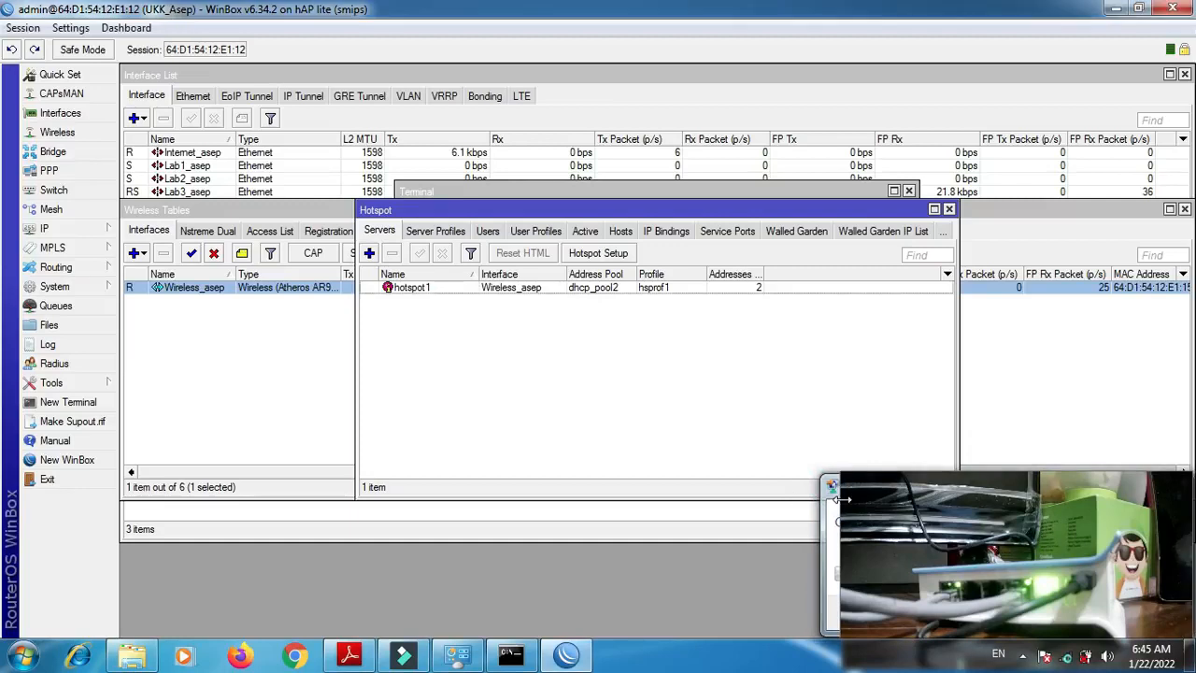
{"action": "left_click", "coordinate": [1070, 659]}
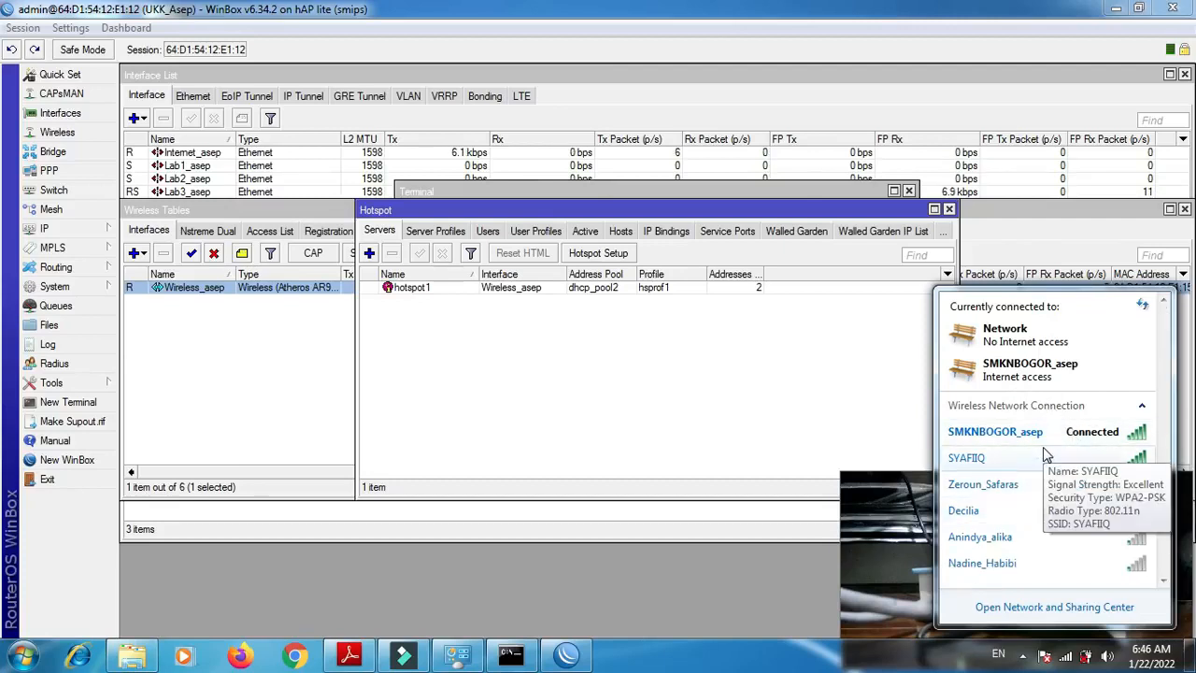
{"action": "left_click", "coordinate": [294, 657]}
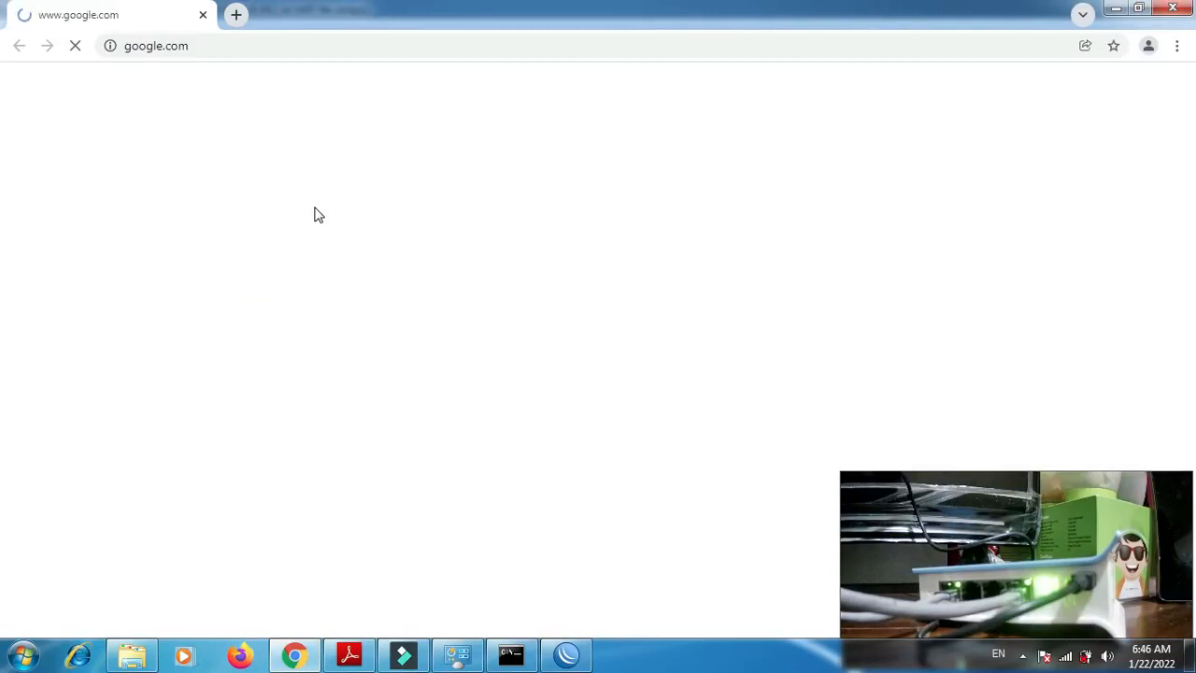
{"action": "left_click", "coordinate": [277, 46]}
{"action": "type", "text": "d"}
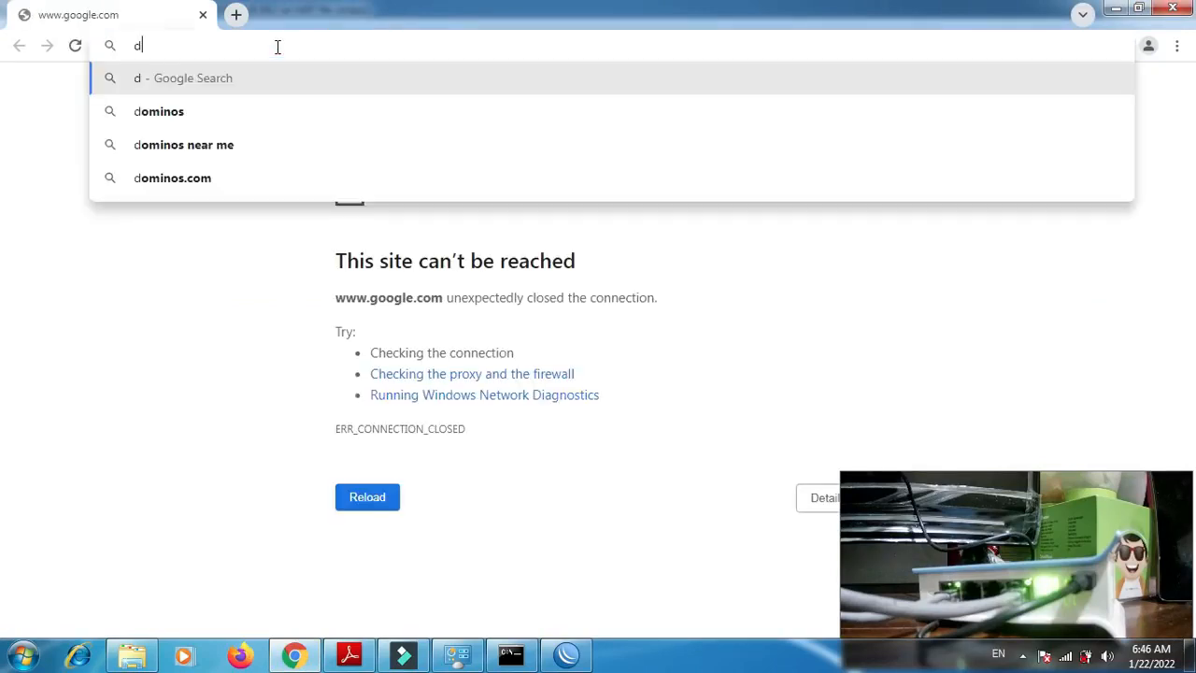
{"action": "type", "text": "etik"}
{"action": "key", "text": "Return"}
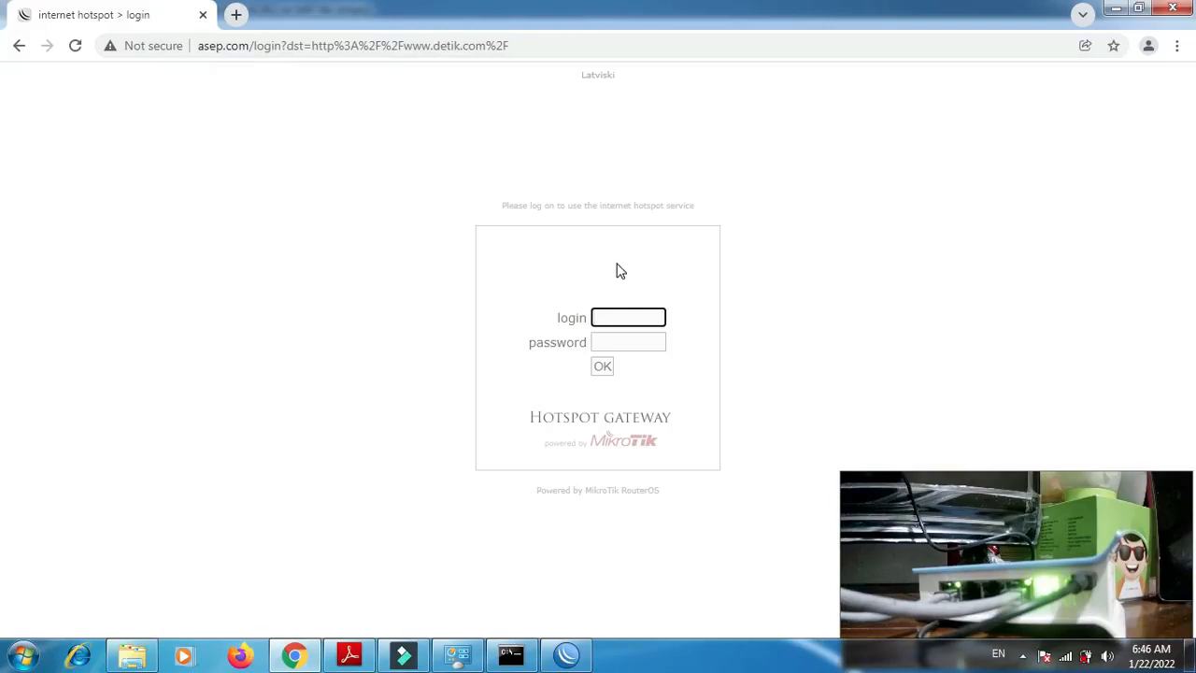
- Check the hotspot user list in WinBox and log in on the hotspot page in Chrome as admin with an empty password
{"action": "left_click", "coordinate": [575, 655]}
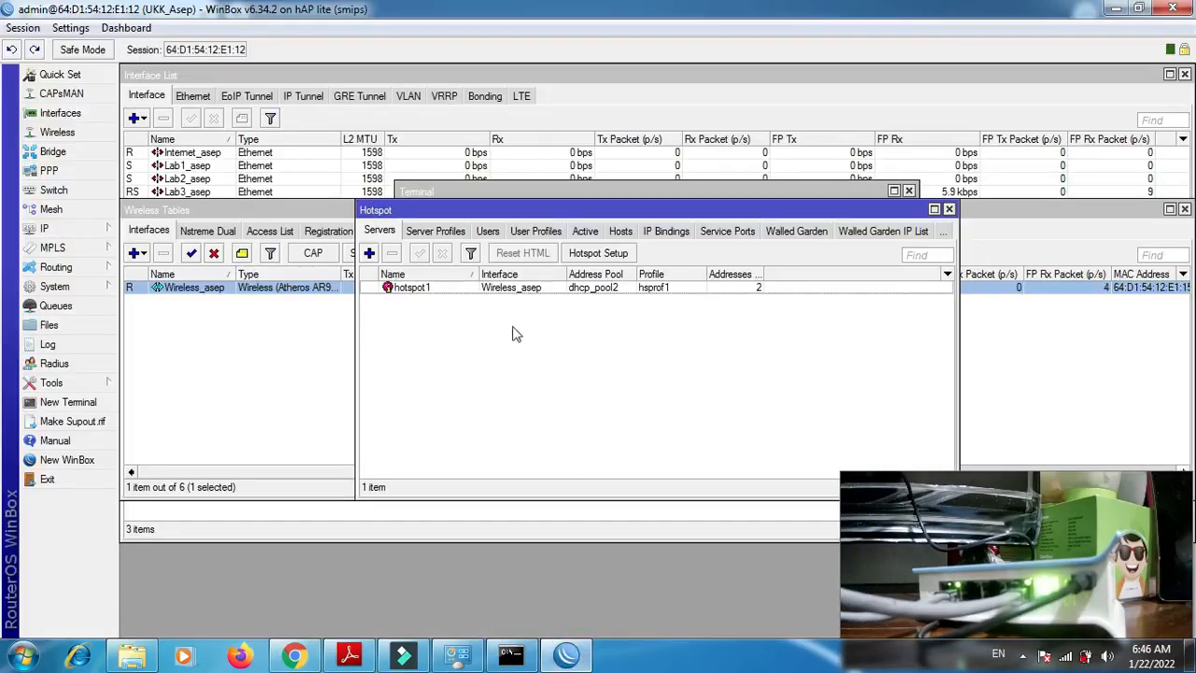
{"action": "left_click", "coordinate": [487, 233]}
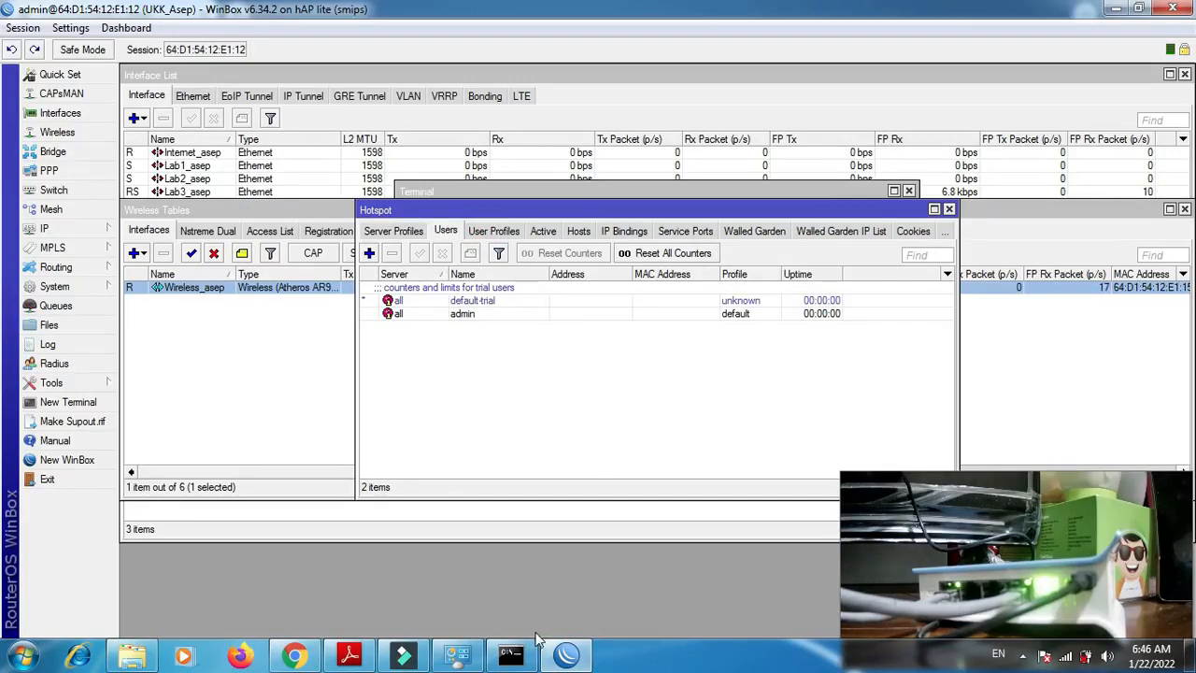
{"action": "left_click", "coordinate": [295, 656]}
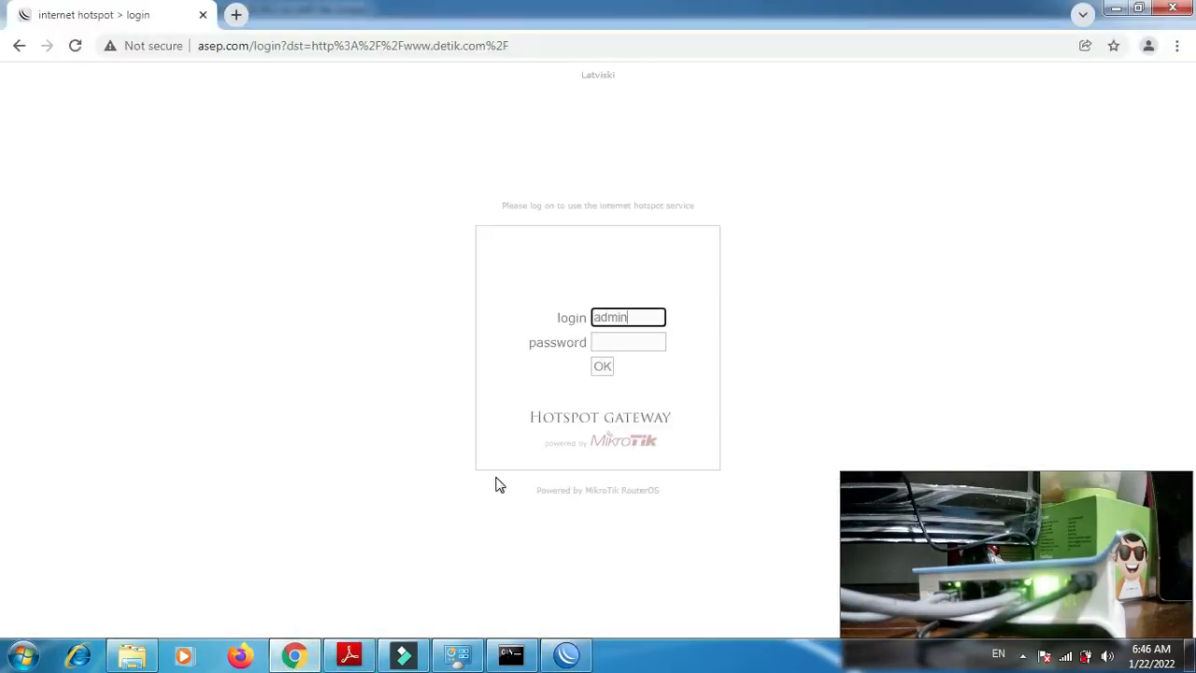
{"action": "left_click", "coordinate": [603, 367]}
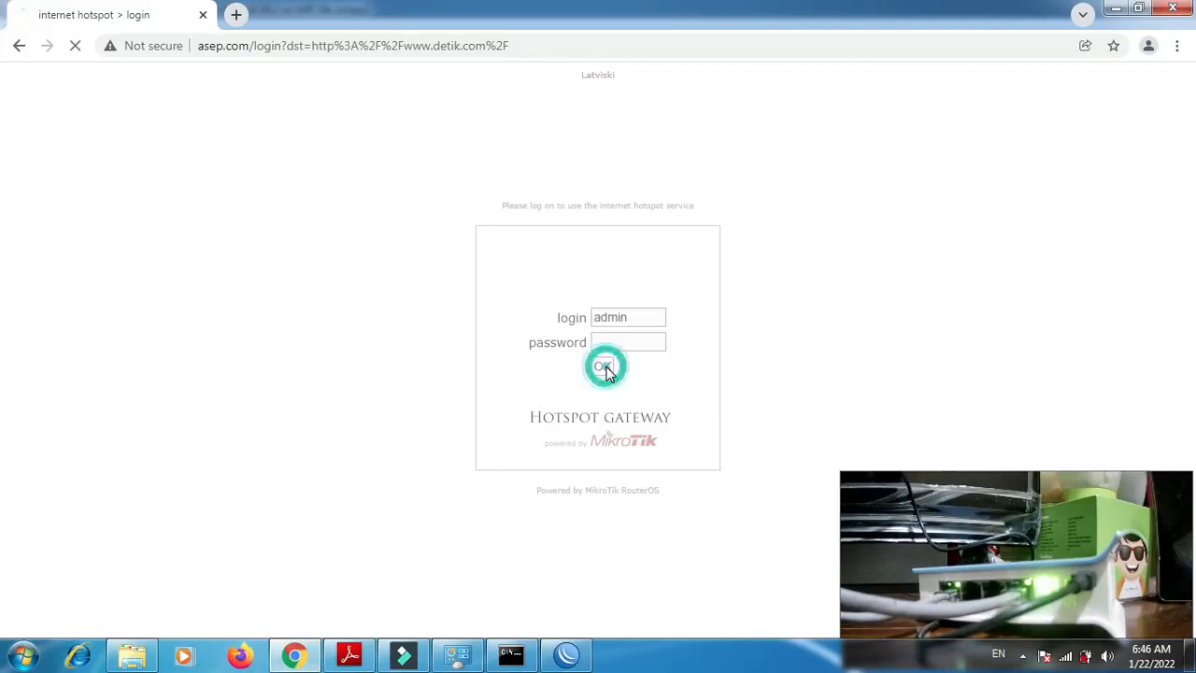
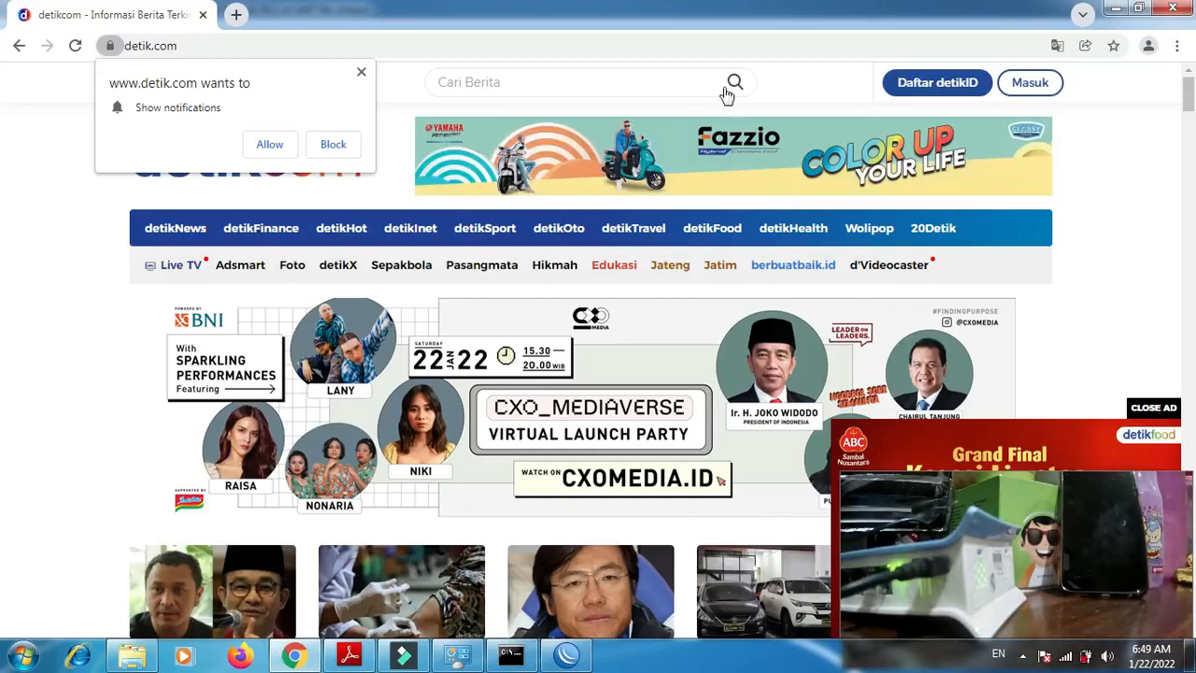
- Look over the detik.com page, then switch to Adobe Reader and read the WLAN and file sharing requirements in P2-Soal.pdf
{"action": "scroll", "coordinate": [1191, 93], "scroll_direction": "down", "scroll_amount": 1}
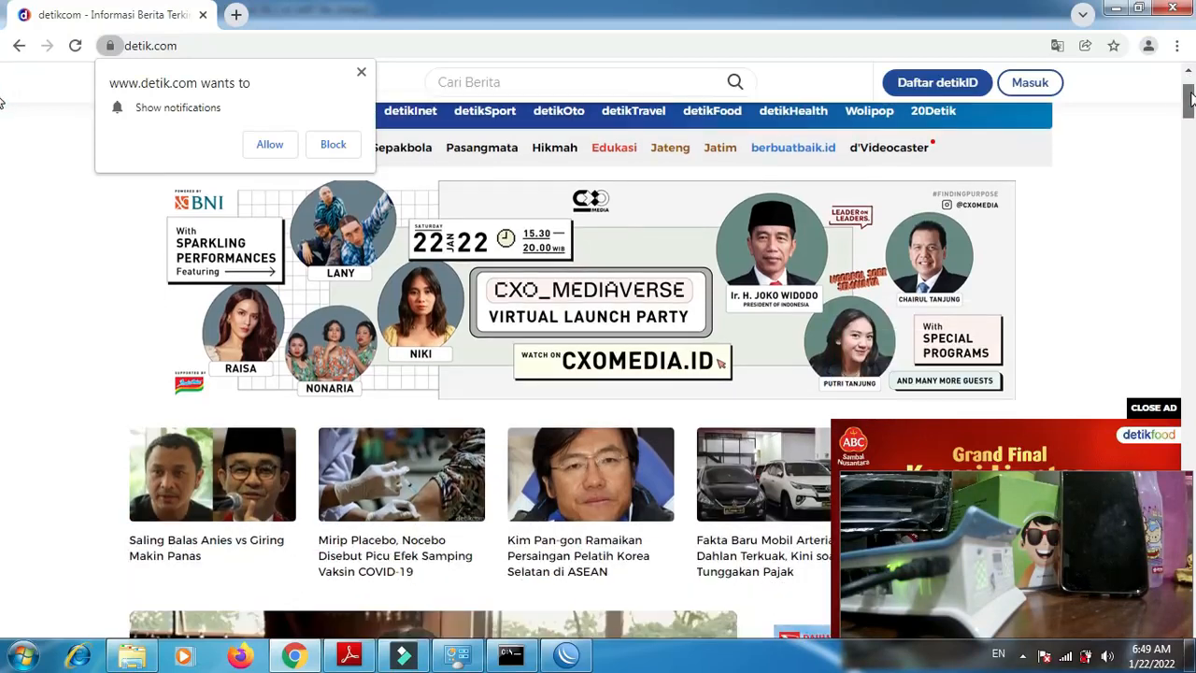
{"action": "left_click", "coordinate": [349, 654]}
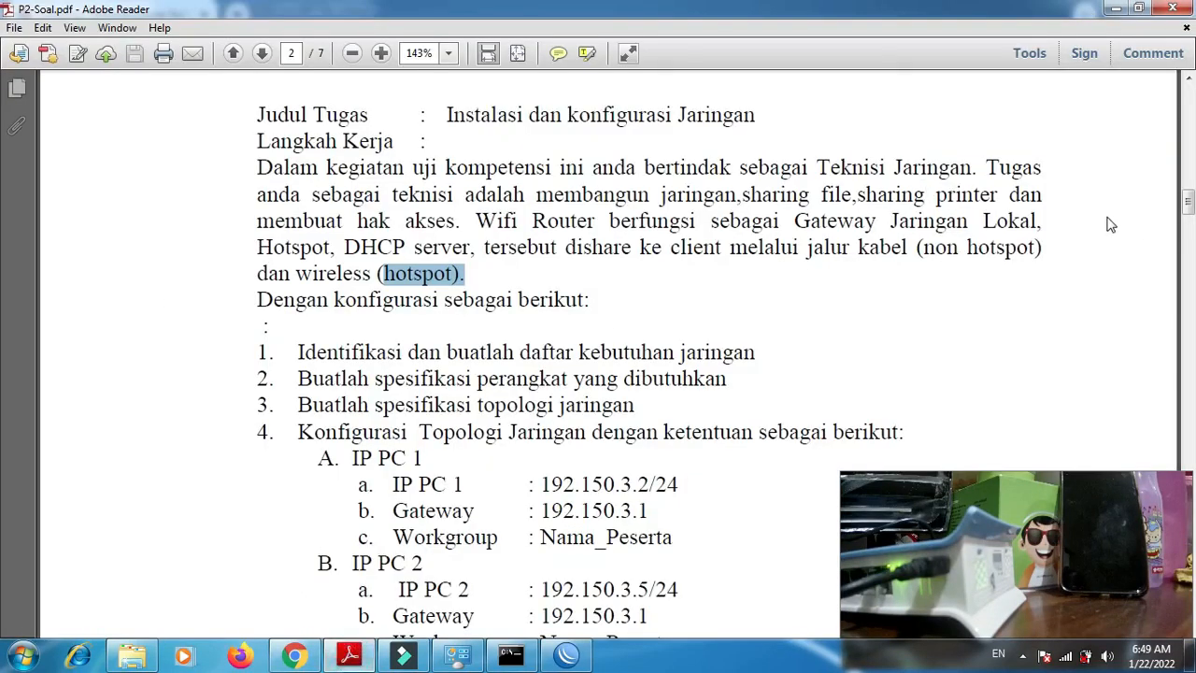
{"action": "mouse_move", "coordinate": [1191, 217]}
{"action": "left_mouse_down"}
{"action": "mouse_move", "coordinate": [1191, 297]}
{"action": "mouse_move", "coordinate": [1191, 237]}
{"action": "left_mouse_up"}
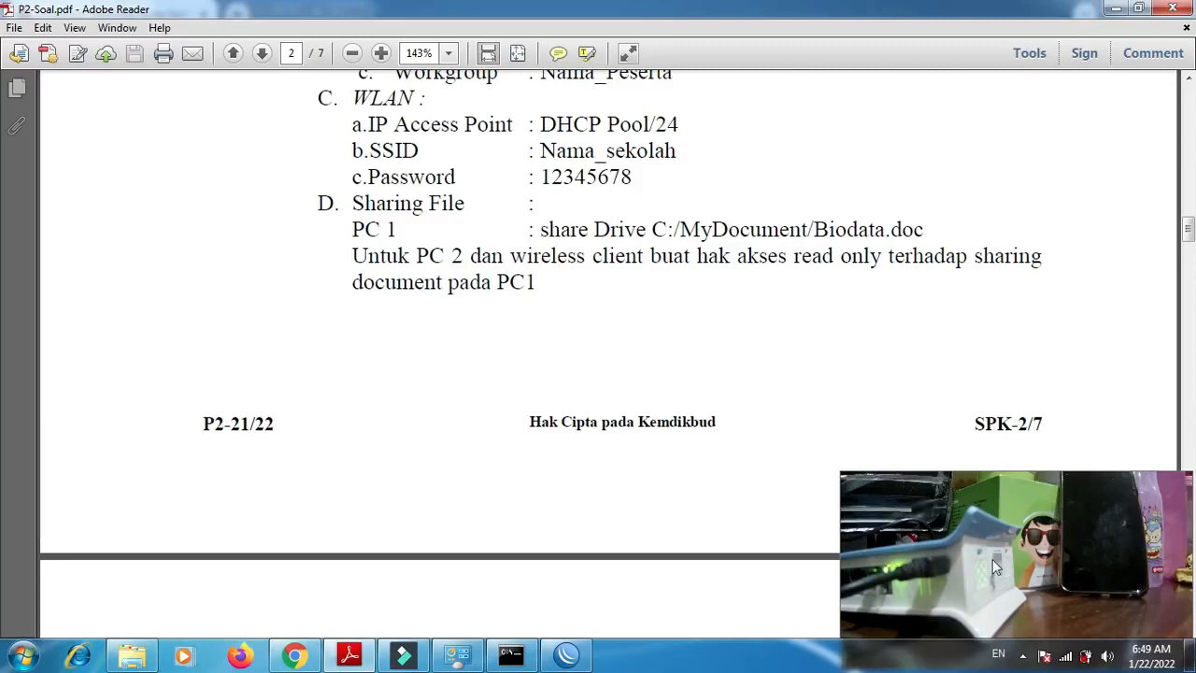
- Switch to Windows Explorer and open the Public Documents folder under Users > Public on Local Disk (C:)
{"action": "left_click", "coordinate": [132, 655]}
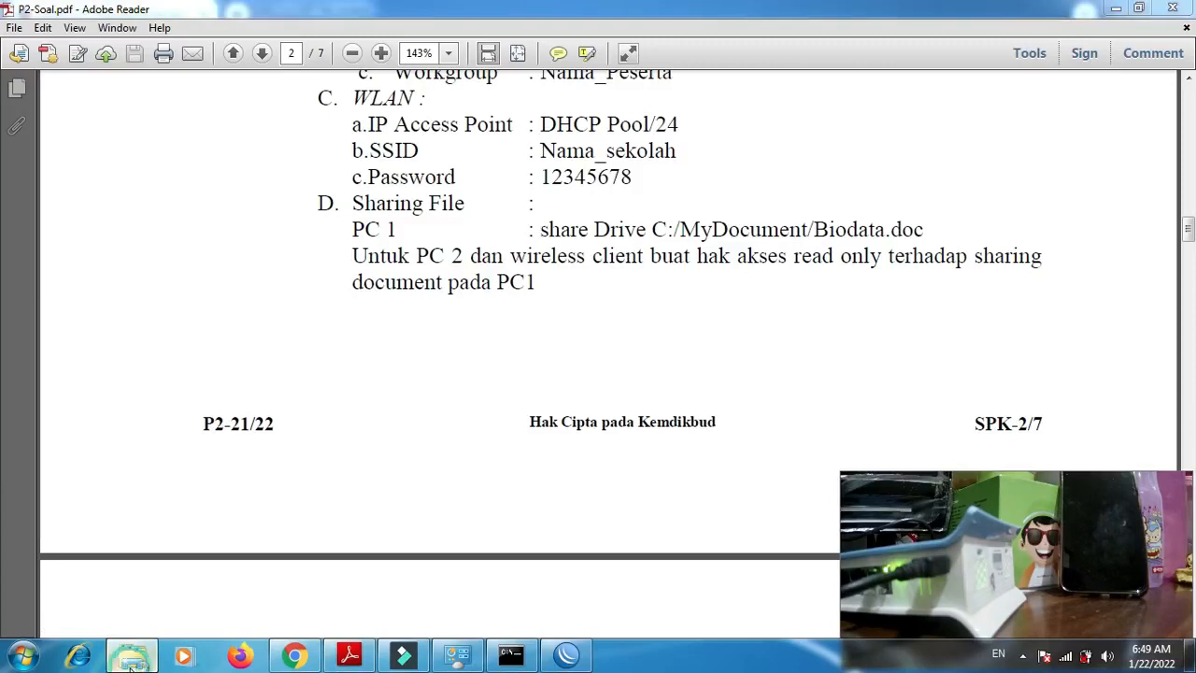
{"action": "left_click", "coordinate": [73, 335]}
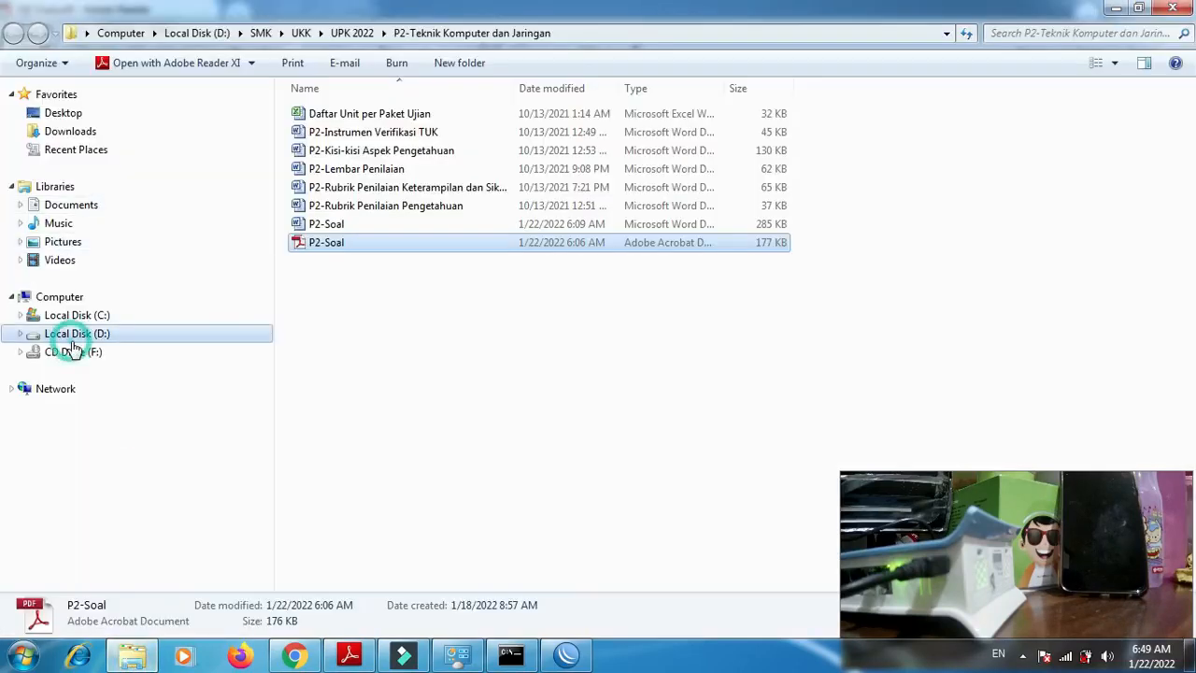
{"action": "left_click", "coordinate": [74, 319]}
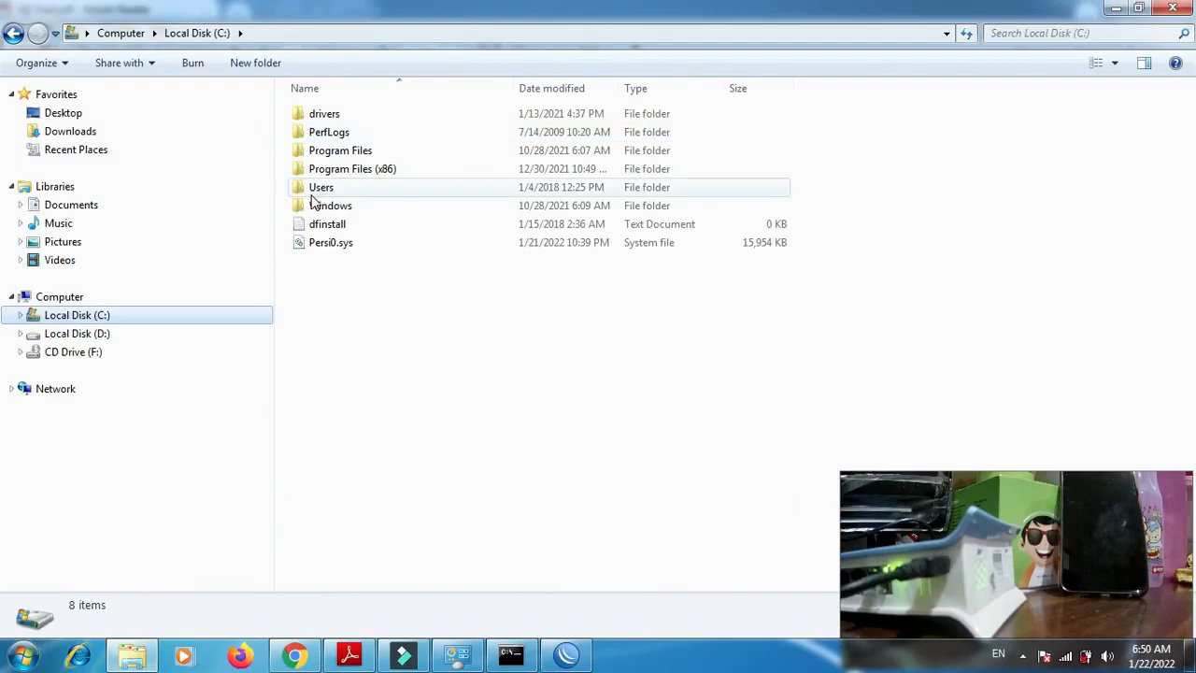
{"action": "left_click", "coordinate": [314, 193]}
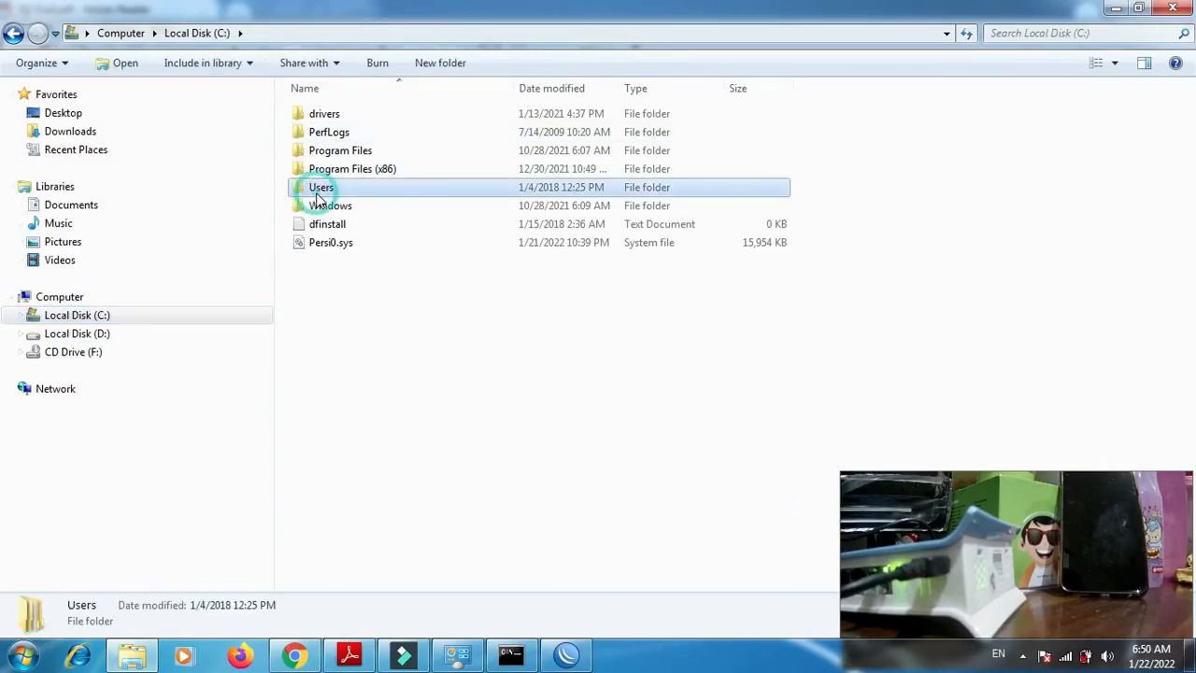
{"action": "double_click", "coordinate": [316, 193]}
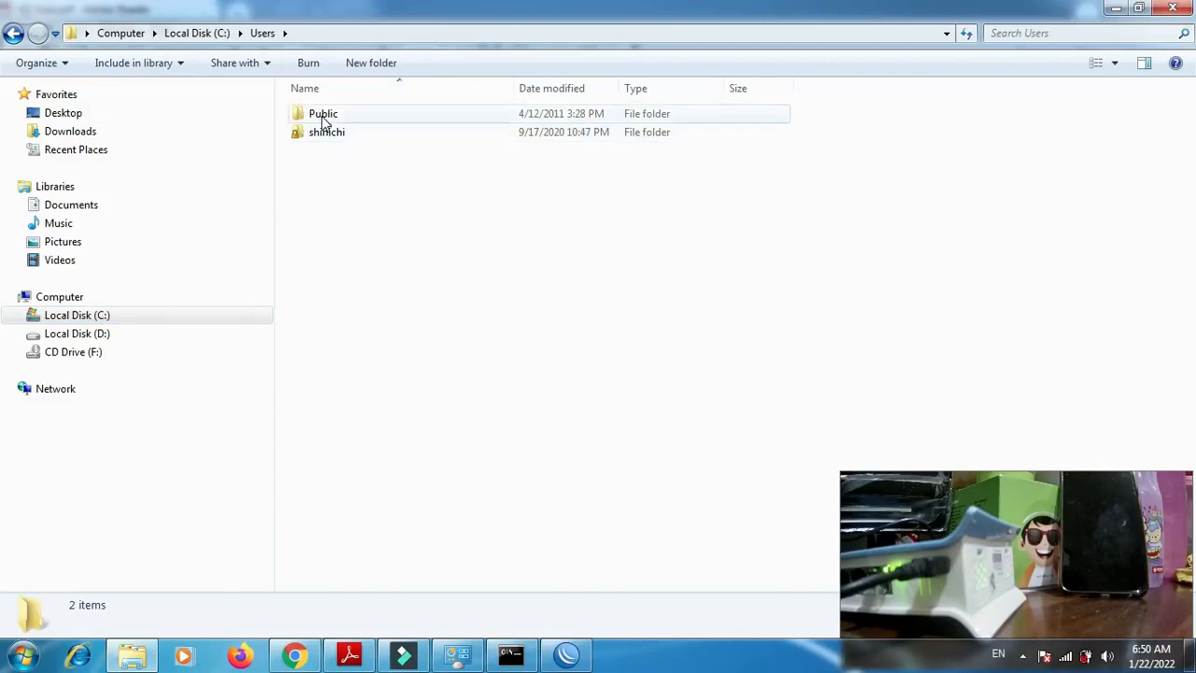
{"action": "double_click", "coordinate": [323, 116]}
{"action": "left_click", "coordinate": [322, 116]}
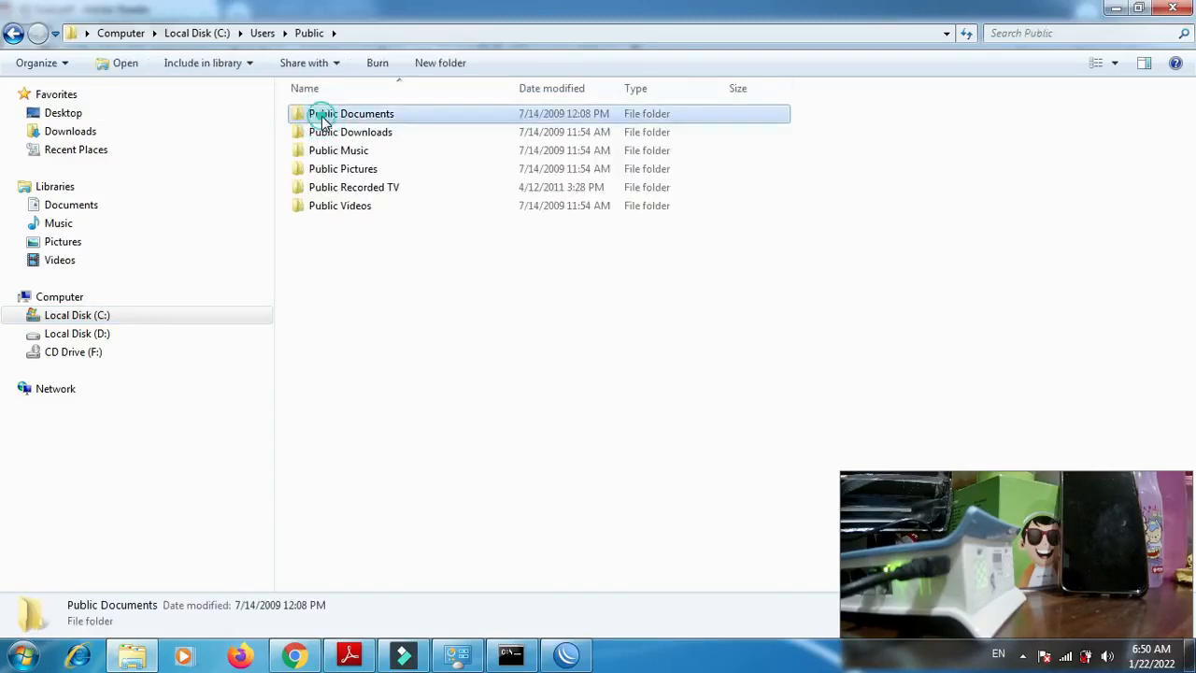
{"action": "double_click", "coordinate": [322, 117]}
- Create a new folder in Public Documents named "Biodata_" followed by the participant's first name
{"action": "right_click", "coordinate": [397, 195]}
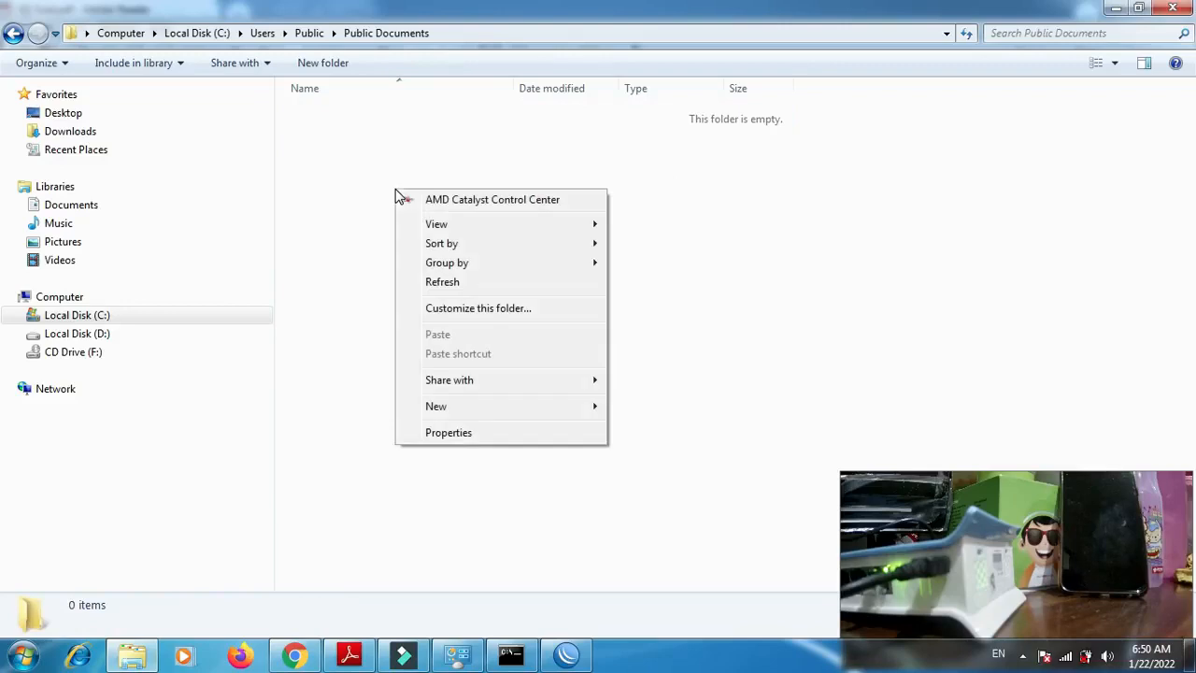
{"action": "left_click", "coordinate": [572, 407]}
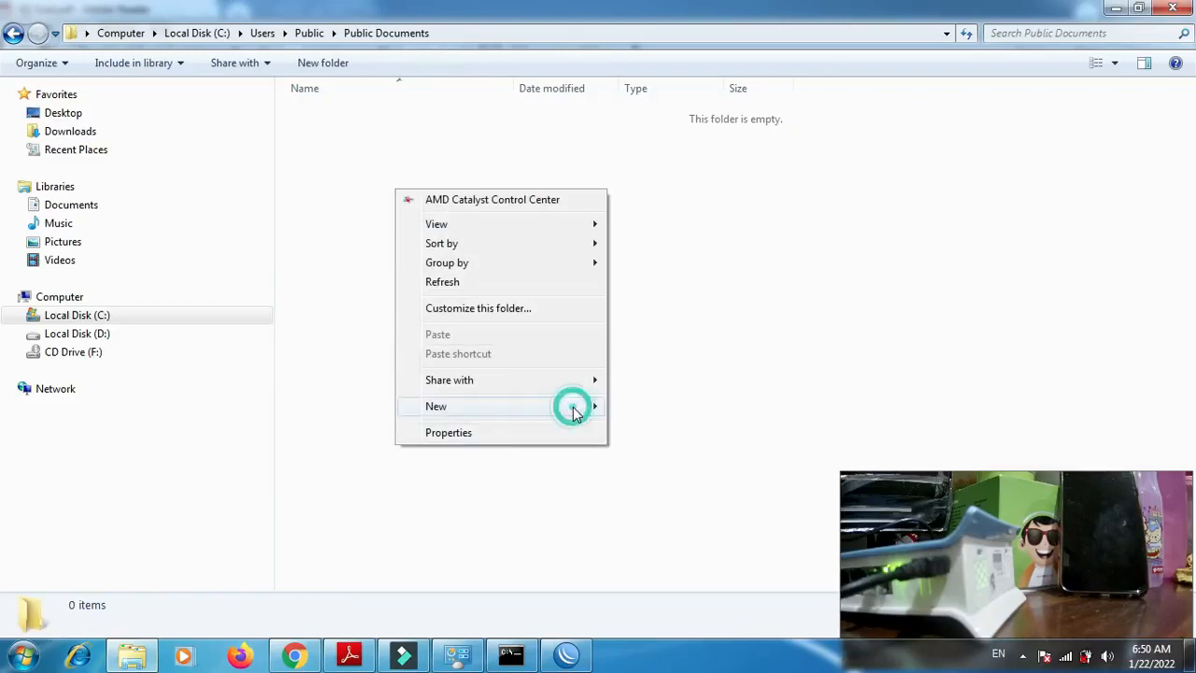
{"action": "left_click", "coordinate": [627, 406]}
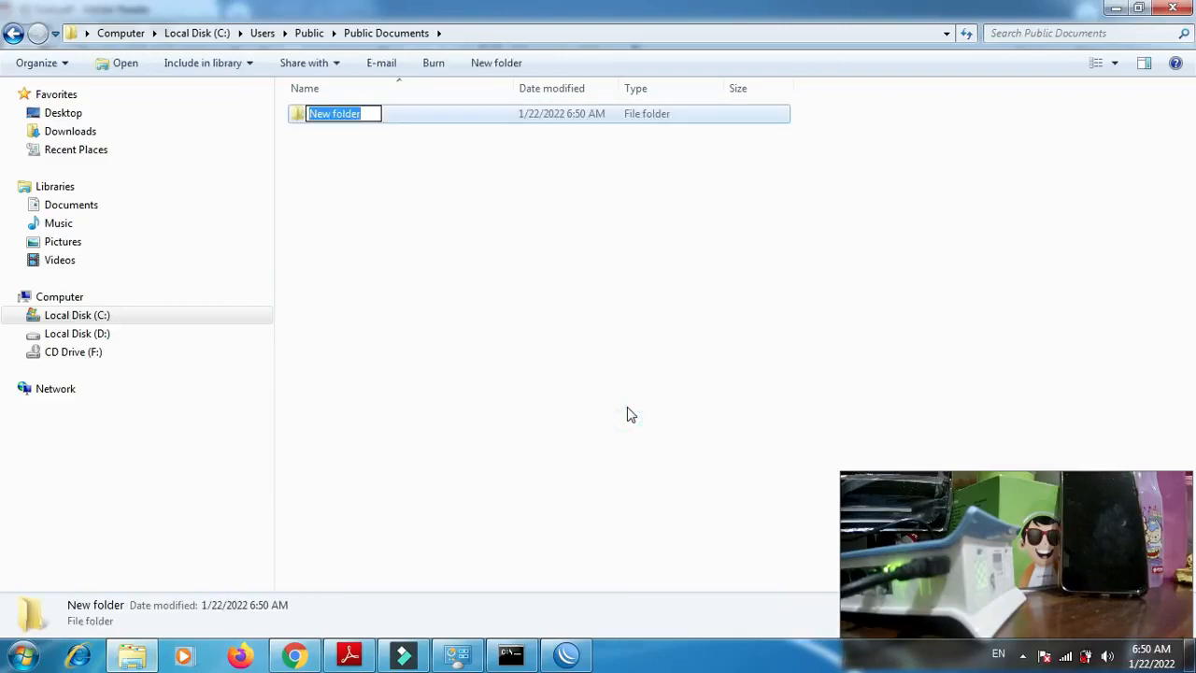
{"action": "type", "text": "Biodata_asep"}
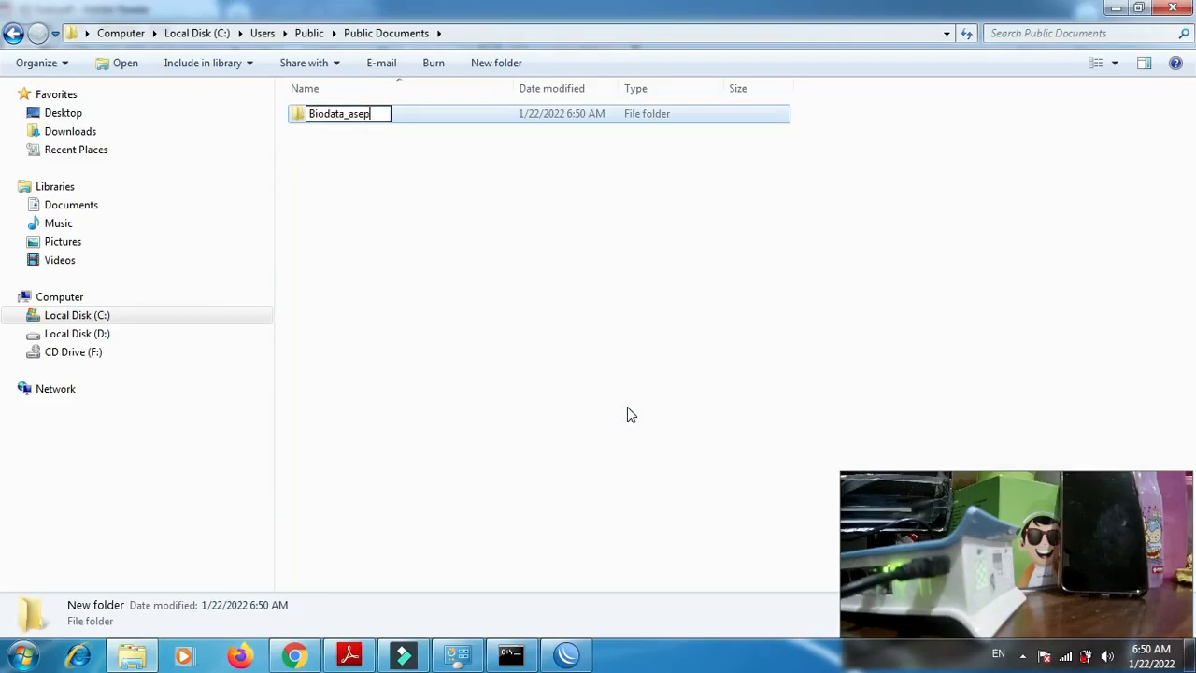
{"action": "key", "text": "Return"}
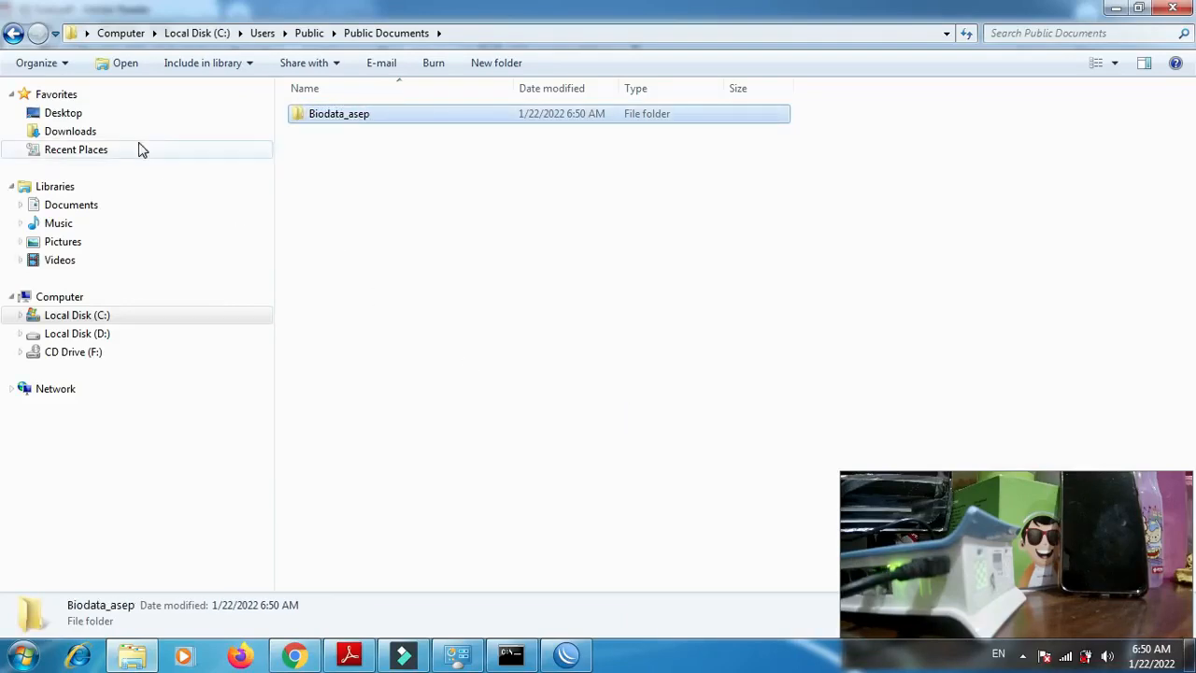
- Find the new biodata folder in the Documents library and open the advanced sharing settings from it
{"action": "left_click", "coordinate": [89, 213]}
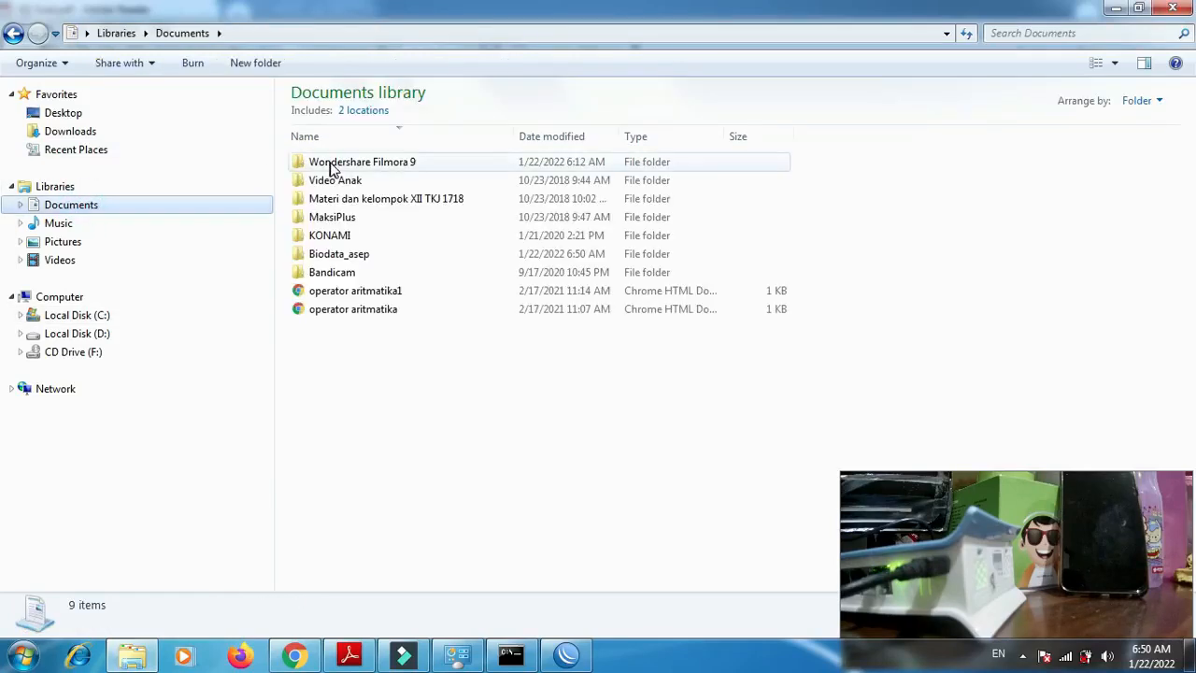
{"action": "left_click", "coordinate": [353, 265]}
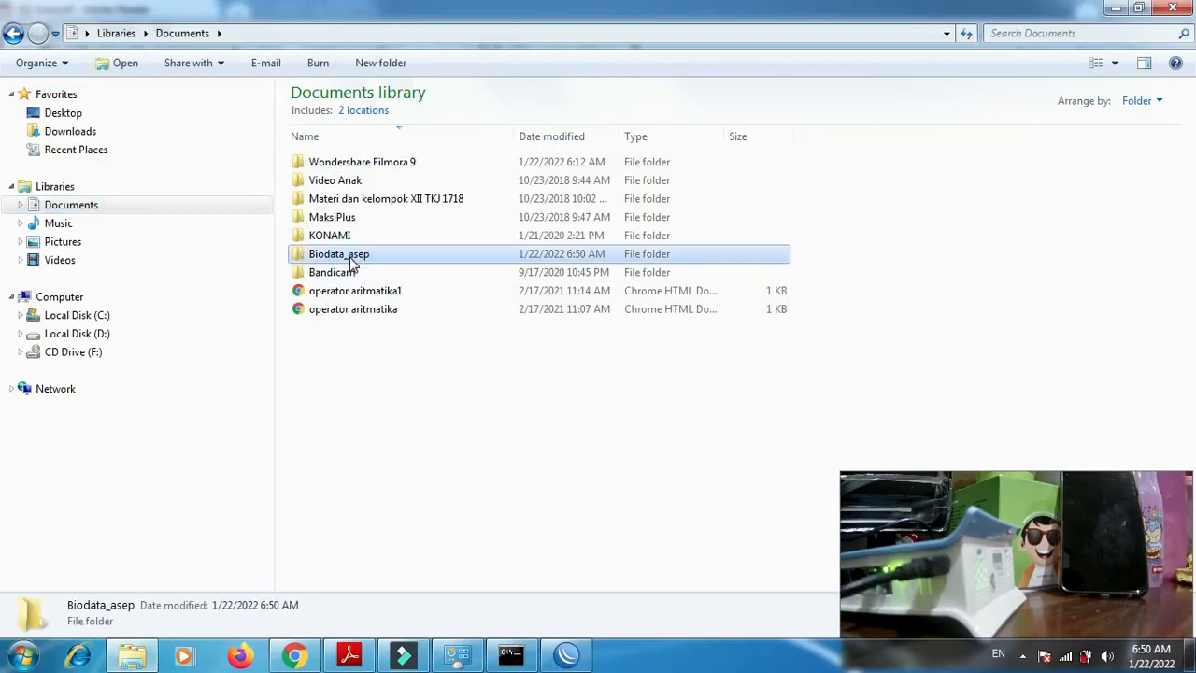
{"action": "right_click", "coordinate": [352, 264]}
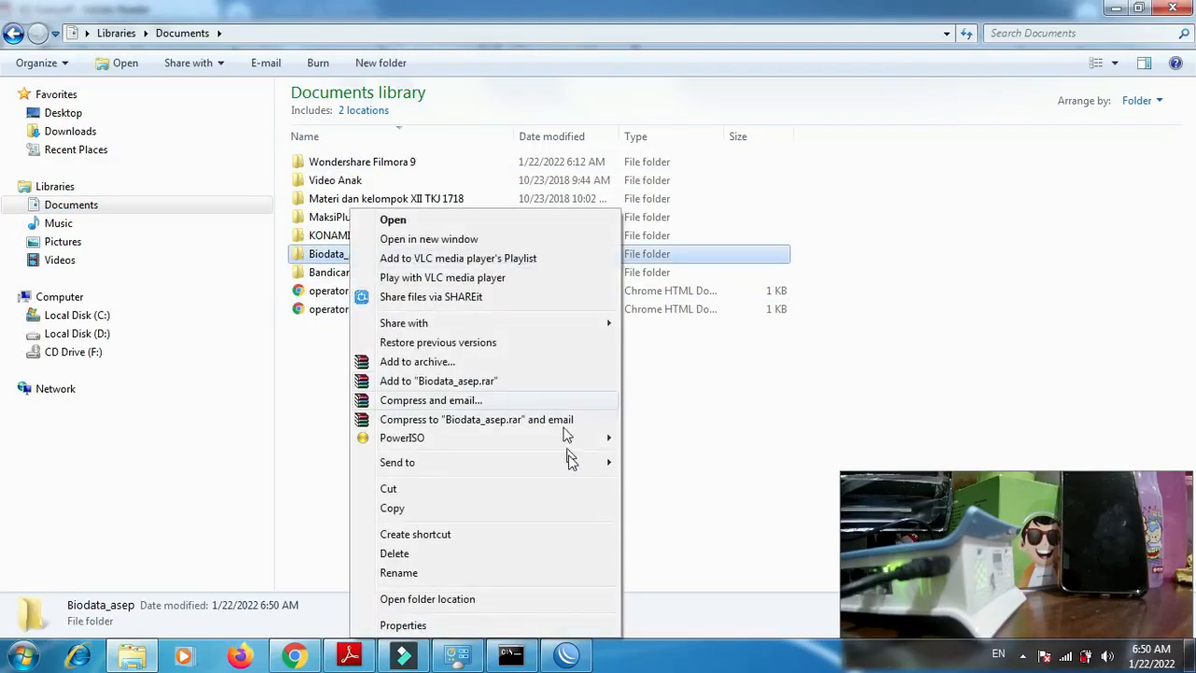
{"action": "mouse_move", "coordinate": [607, 325]}
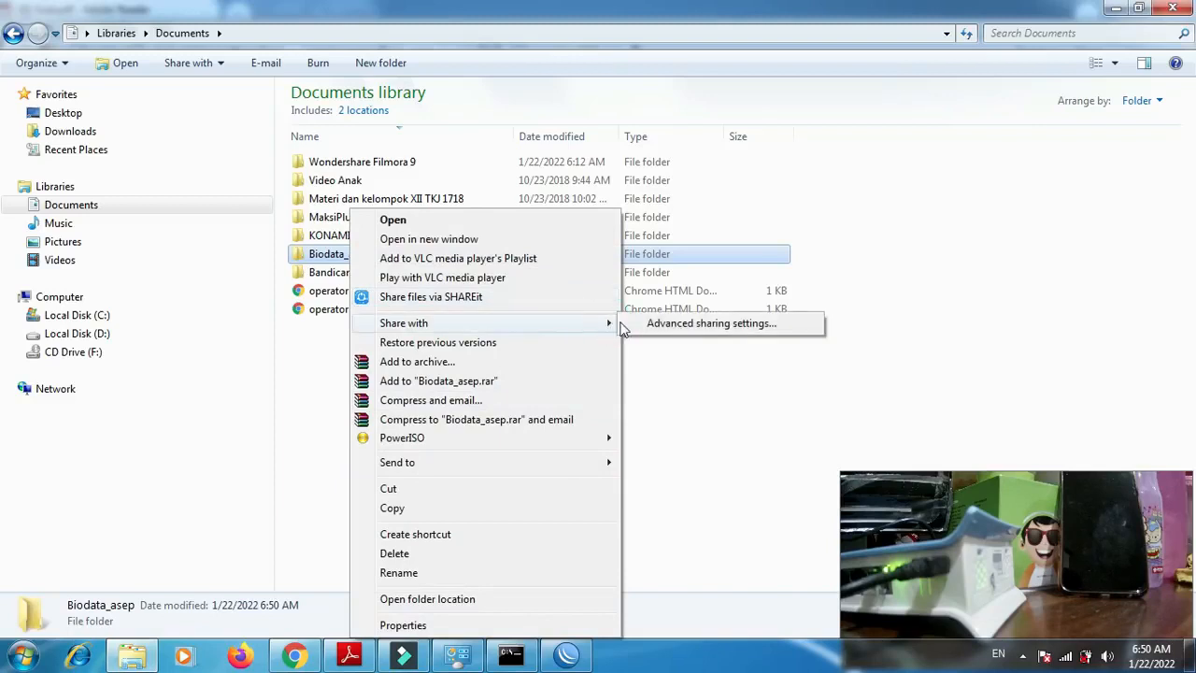
{"action": "left_click", "coordinate": [652, 327]}
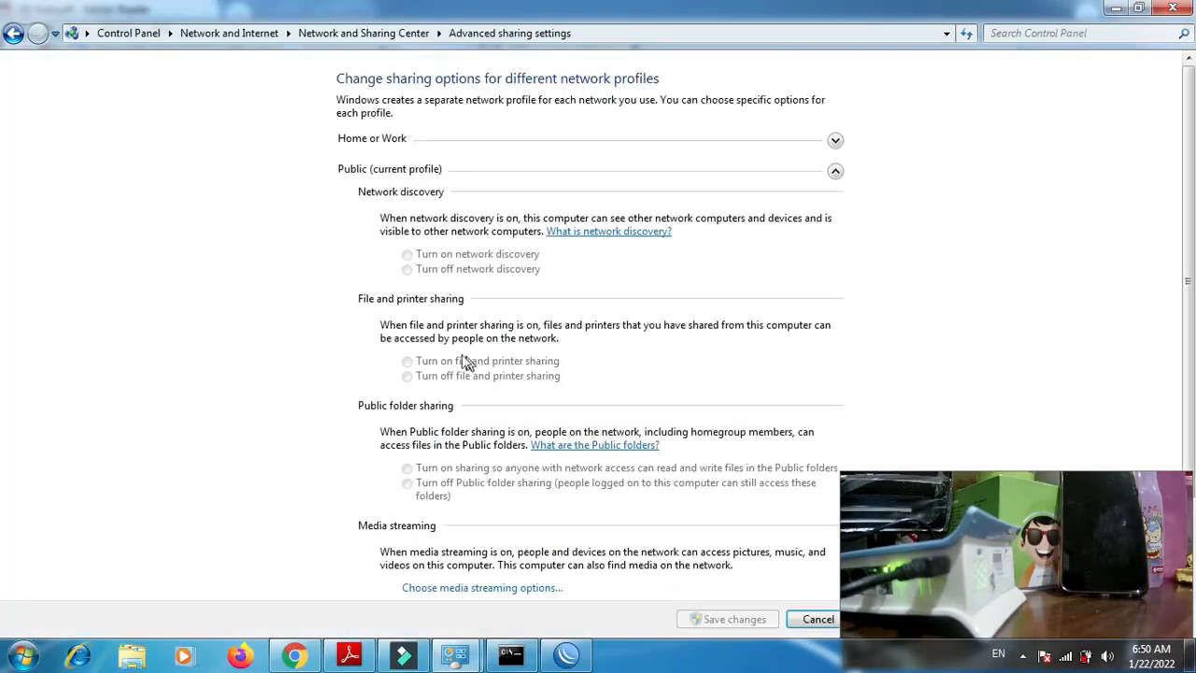
- Turn on network discovery, file and printer sharing and Public folder sharing, turn off password protected sharing, and save the changes
{"action": "left_click", "coordinate": [409, 254]}
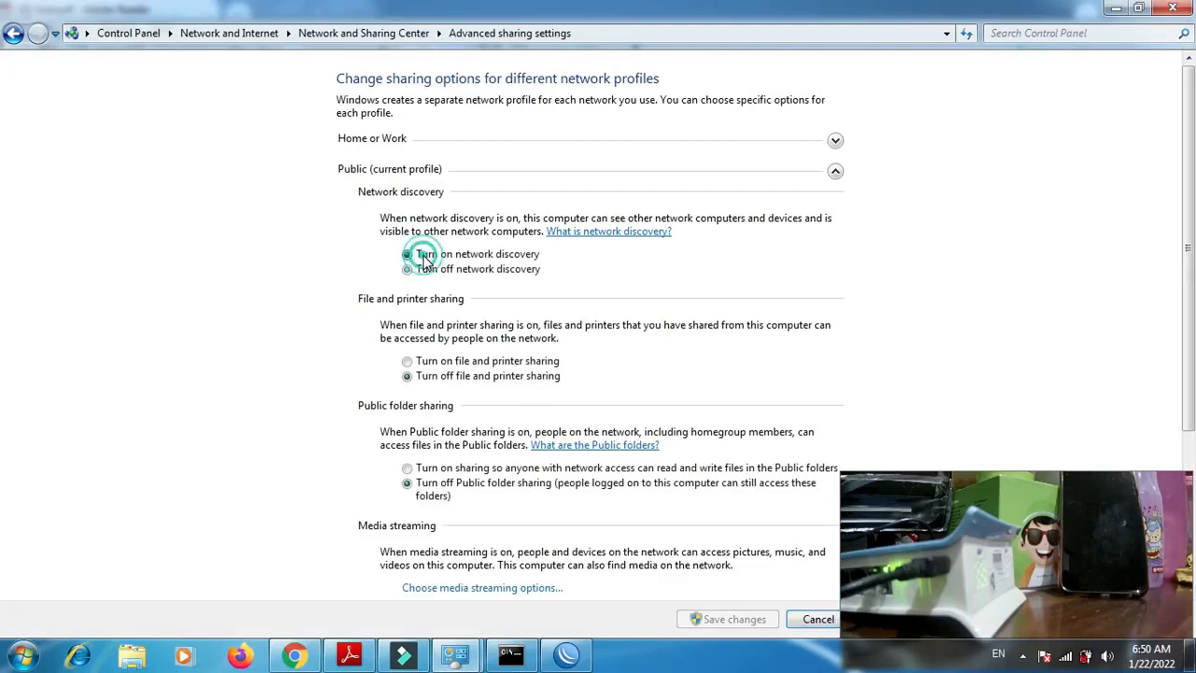
{"action": "left_click", "coordinate": [447, 363]}
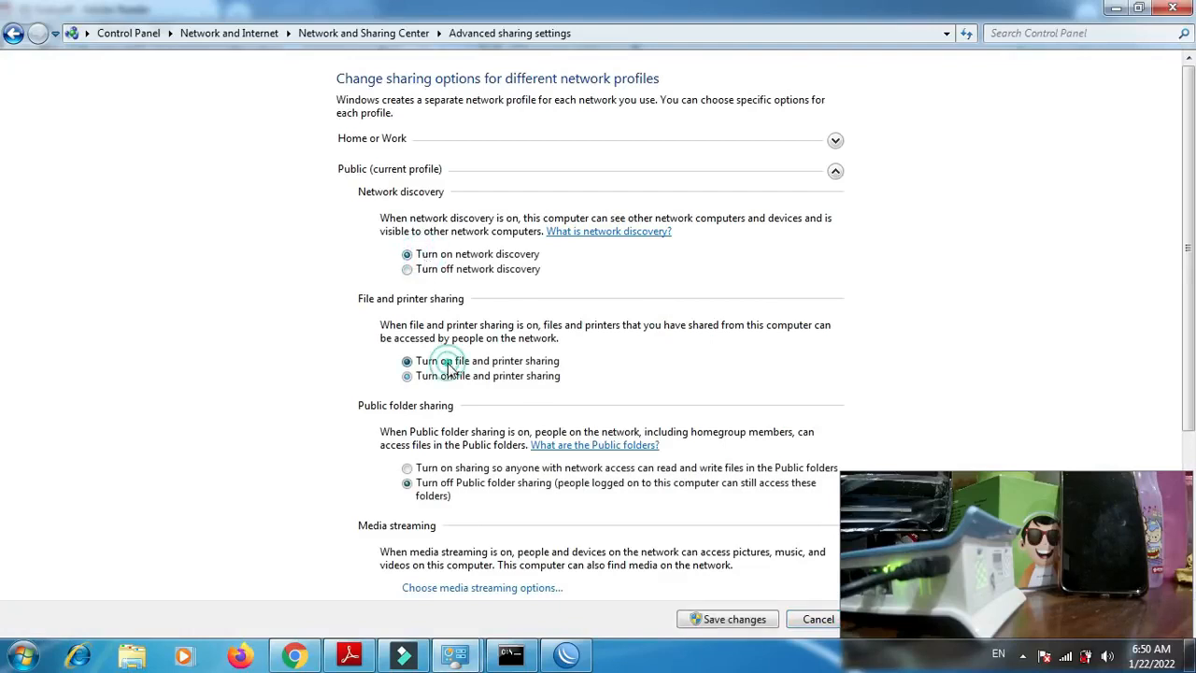
{"action": "left_click", "coordinate": [464, 474]}
{"action": "left_click", "coordinate": [1189, 245]}
{"action": "left_click_drag", "start_coordinate": [1189, 245], "coordinate": [1187, 460]}
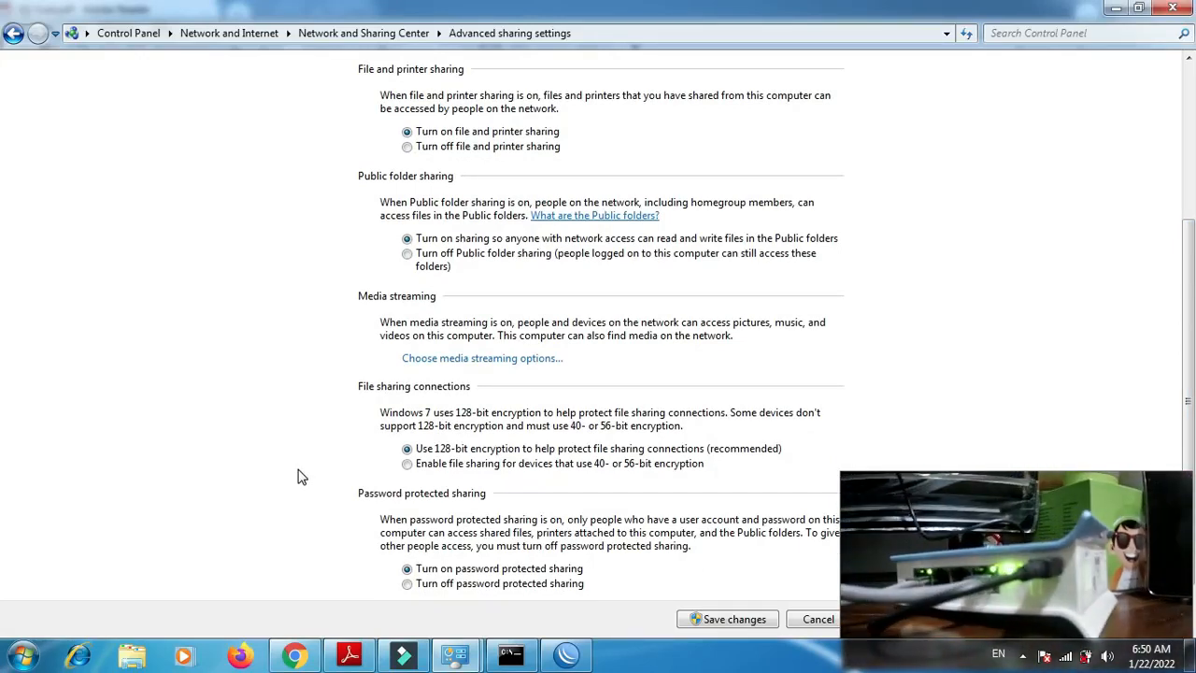
{"action": "left_click", "coordinate": [407, 583]}
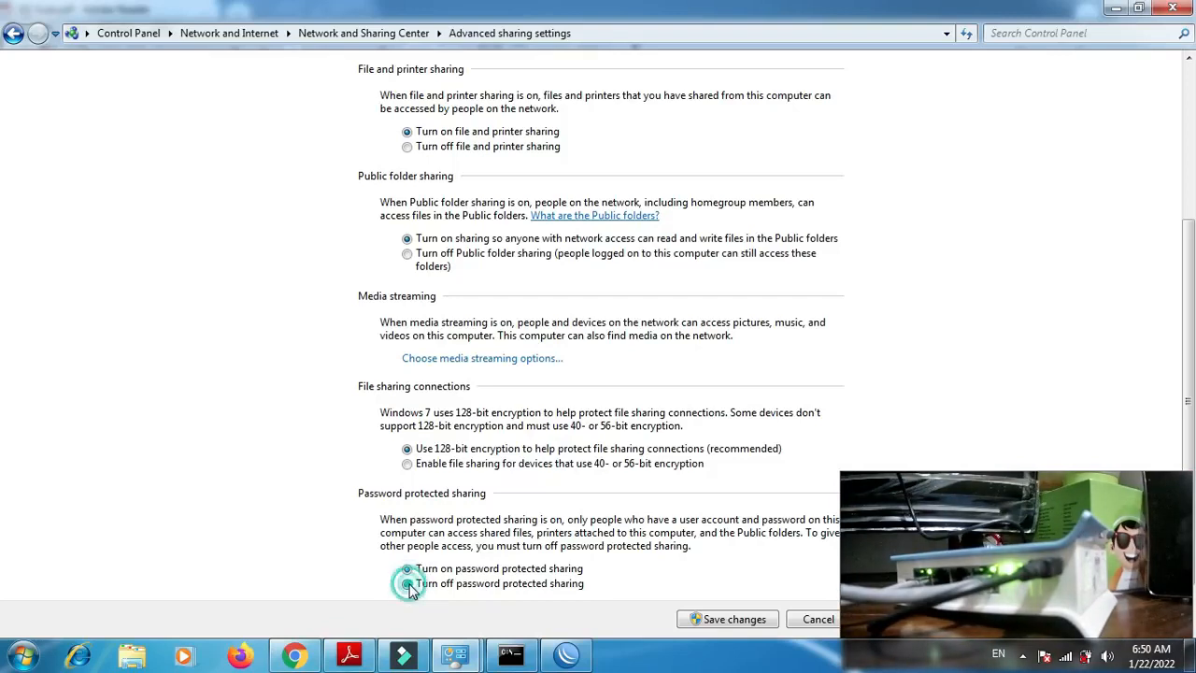
{"action": "left_click", "coordinate": [718, 620]}
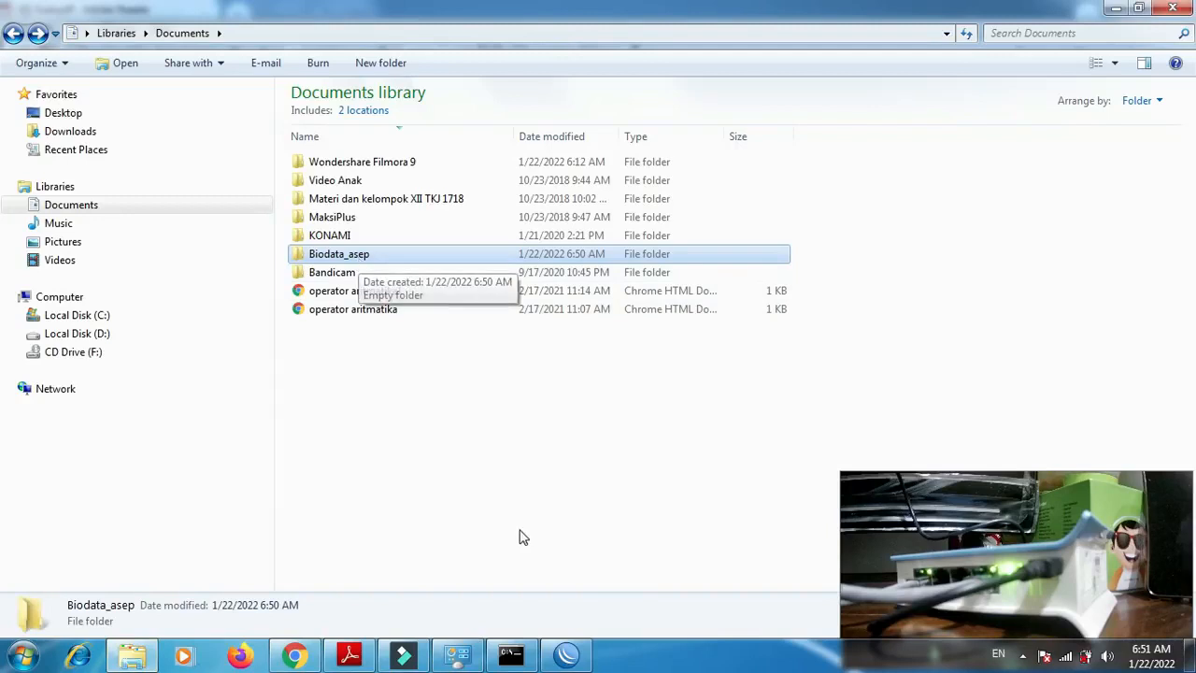
- Switch to the Command Prompt, rerun ipconfig and examine the IPv4 addresses of the computer's network adapters
{"action": "left_click", "coordinate": [512, 655]}
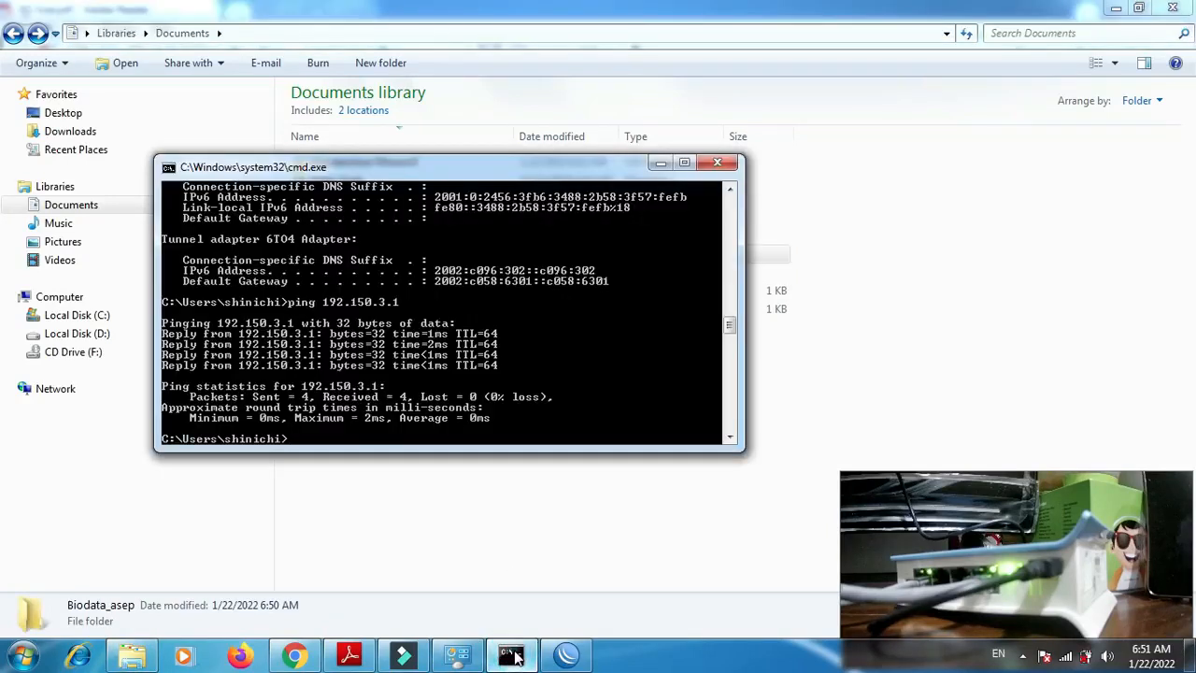
{"action": "key", "text": "Up"}
{"action": "key", "text": "Up"}
{"action": "key", "text": "Return"}
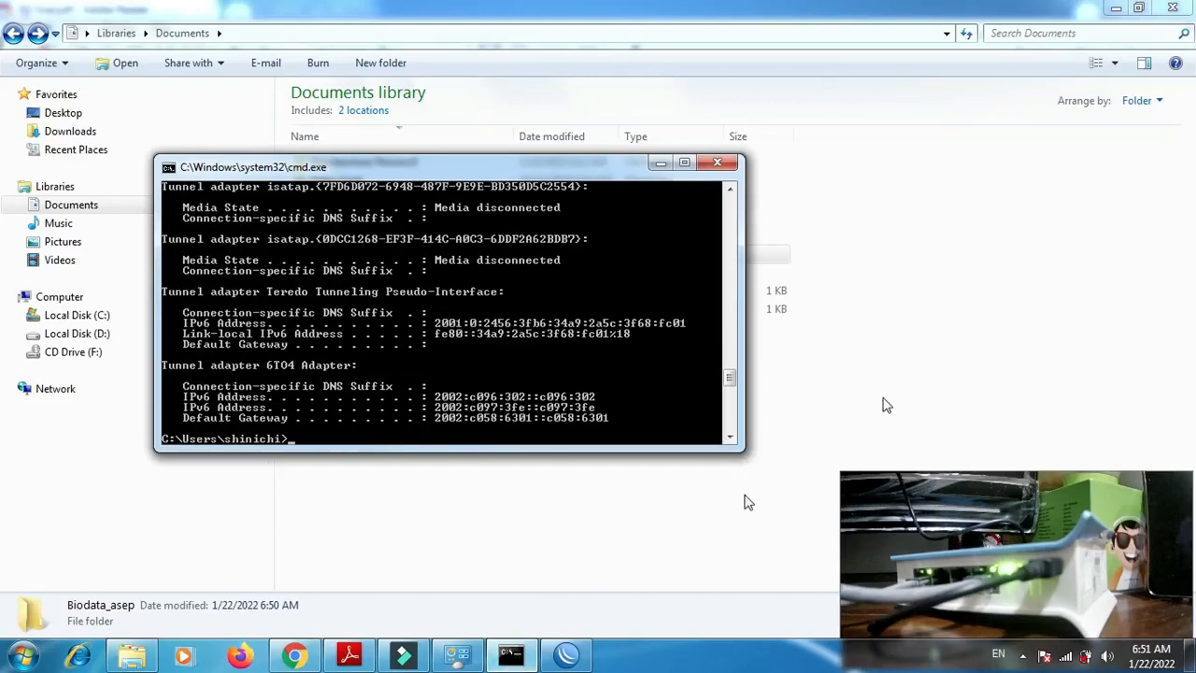
{"action": "left_click_drag", "start_coordinate": [732, 383], "coordinate": [732, 365]}
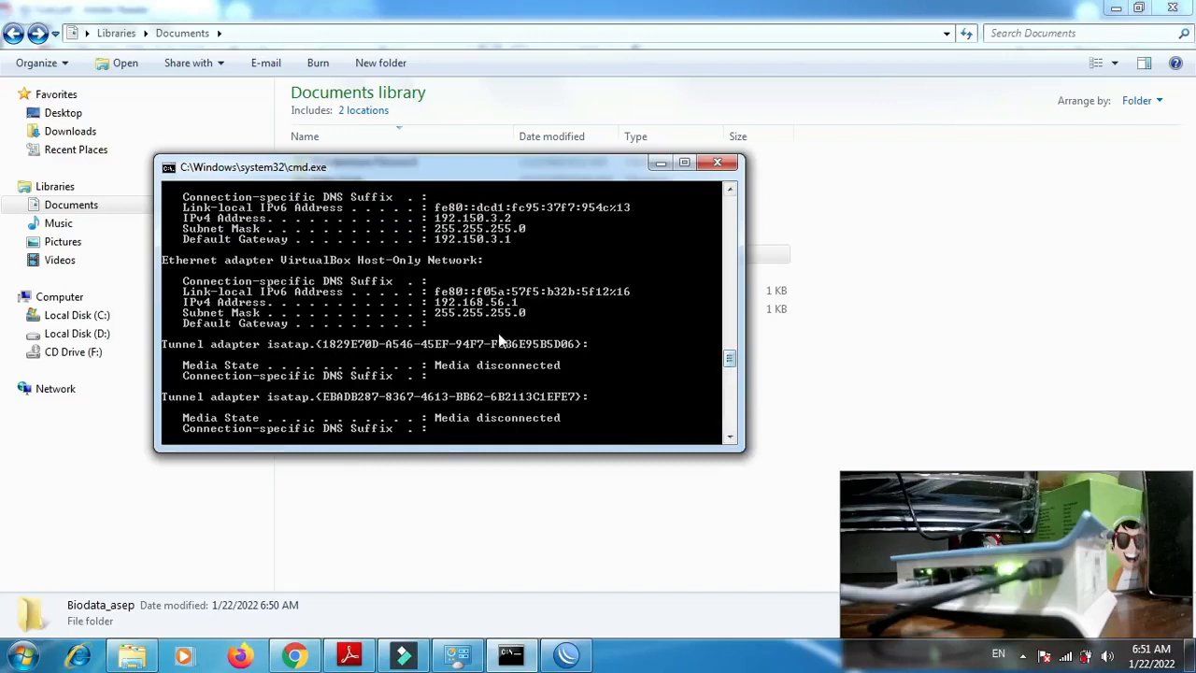
- Open the network share \\192.150.3.2 through the Run dialog and close the Command Prompt
{"action": "key", "text": "super+r"}
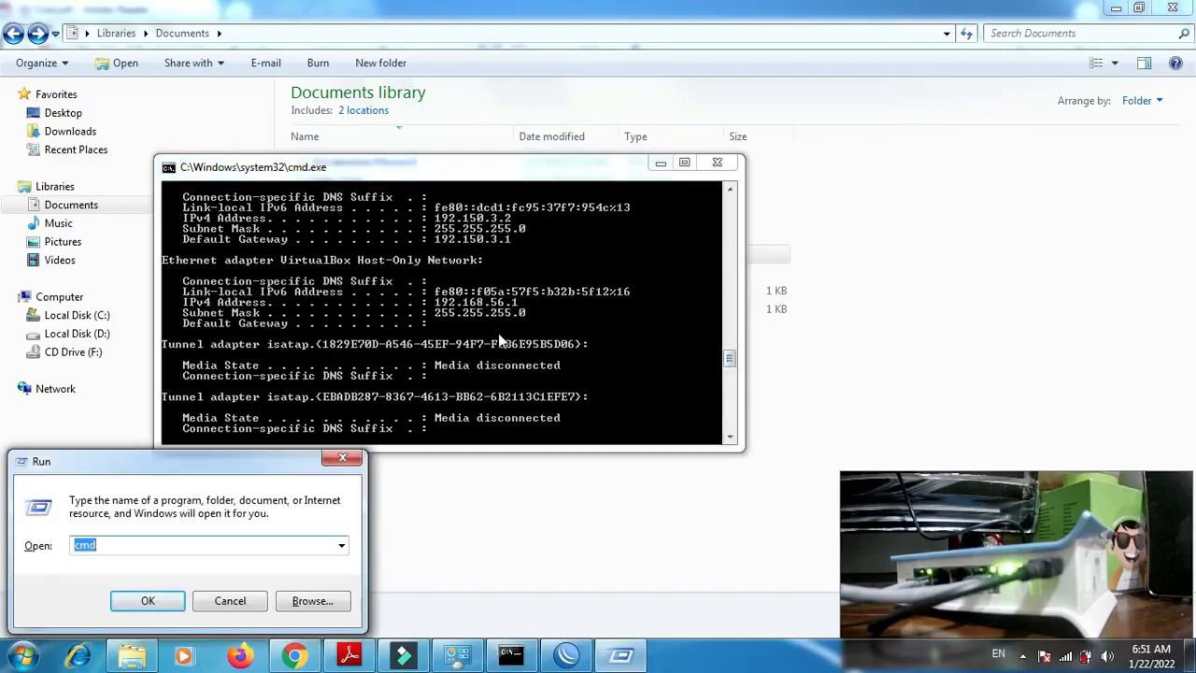
{"action": "type", "text": "\\\\"}
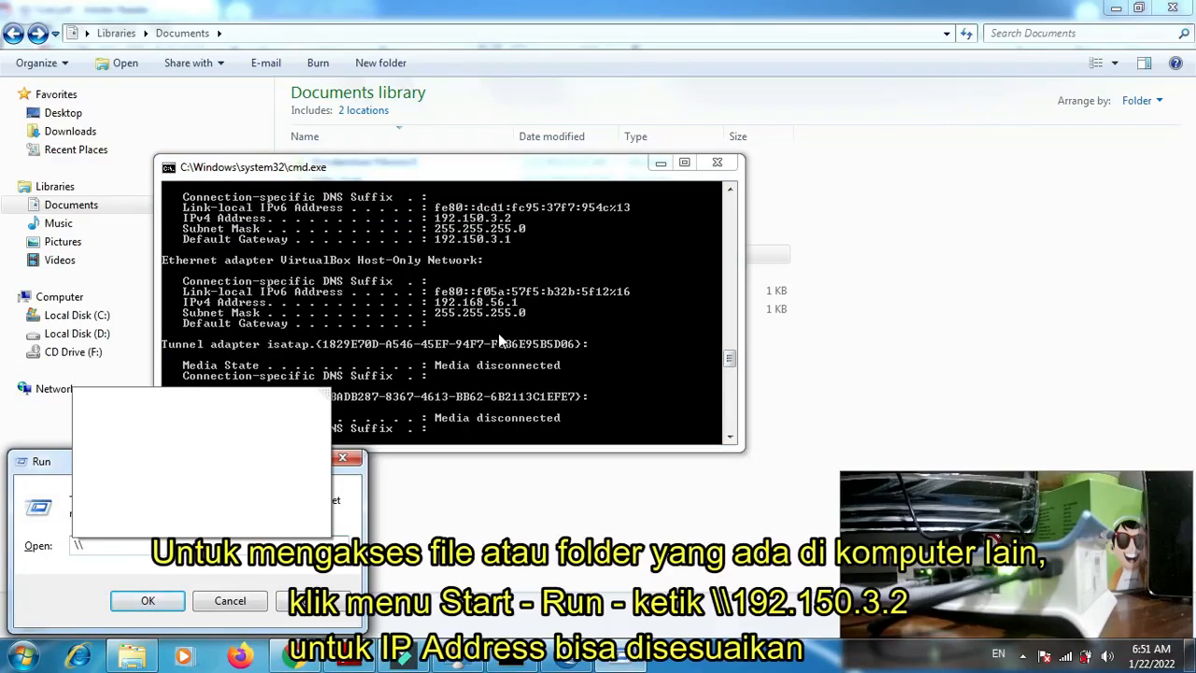
{"action": "type", "text": "192."}
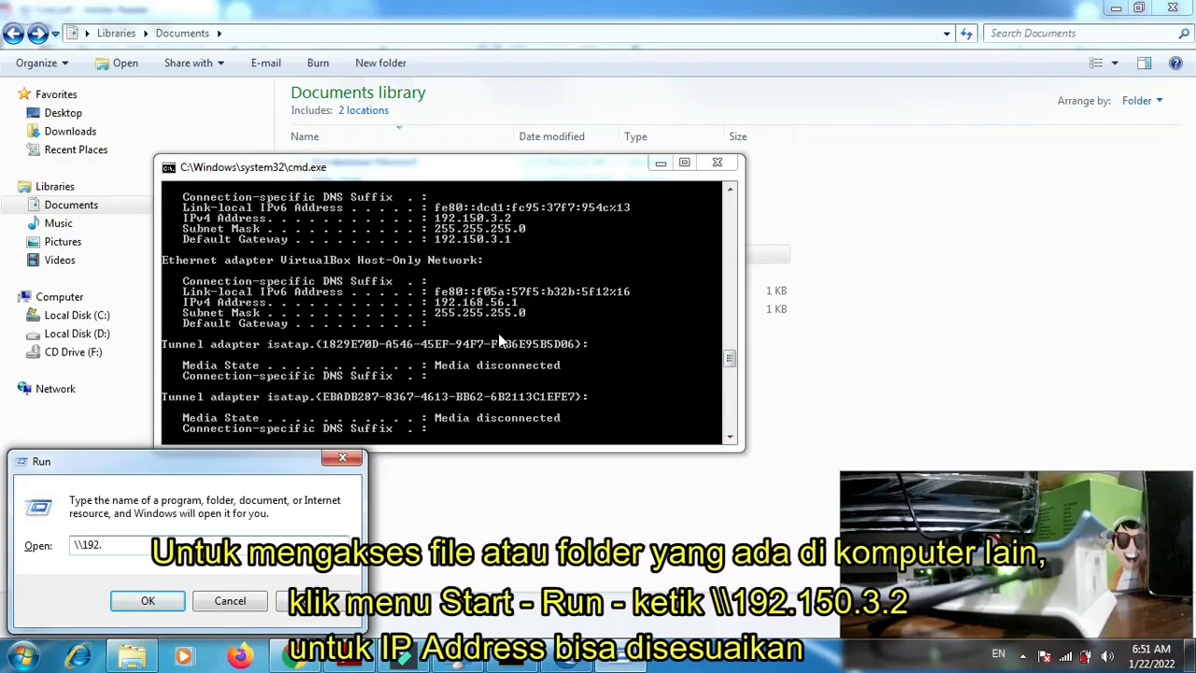
{"action": "type", "text": "150.3.2"}
{"action": "key", "text": "Return"}
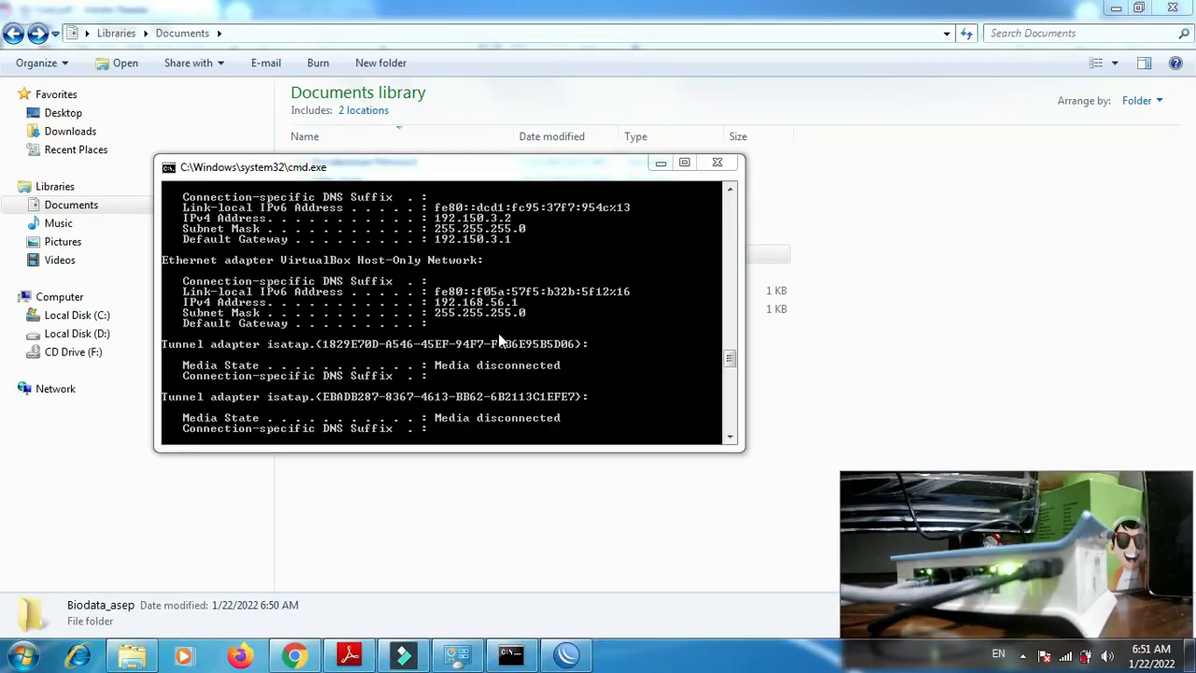
{"action": "left_click", "coordinate": [716, 165]}
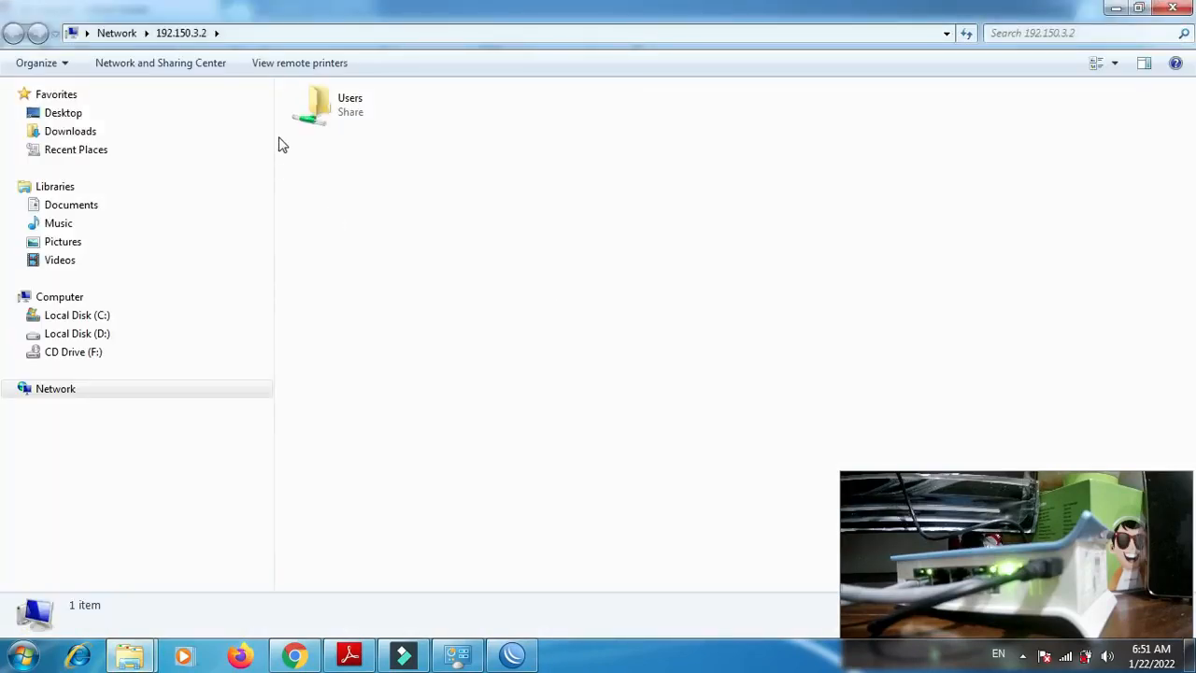
- Check the shared Users > Public > Public Documents folder on 192.150.3.2 and return to the Computer view
{"action": "double_click", "coordinate": [314, 106]}
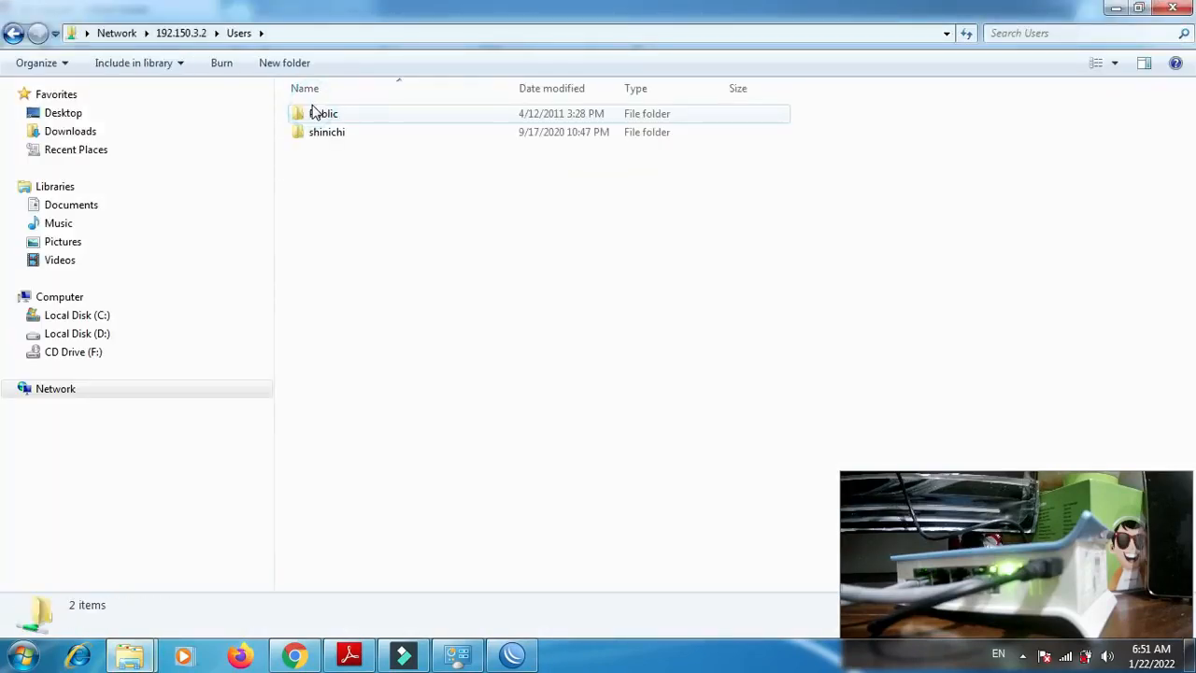
{"action": "double_click", "coordinate": [316, 112]}
{"action": "double_click", "coordinate": [317, 113]}
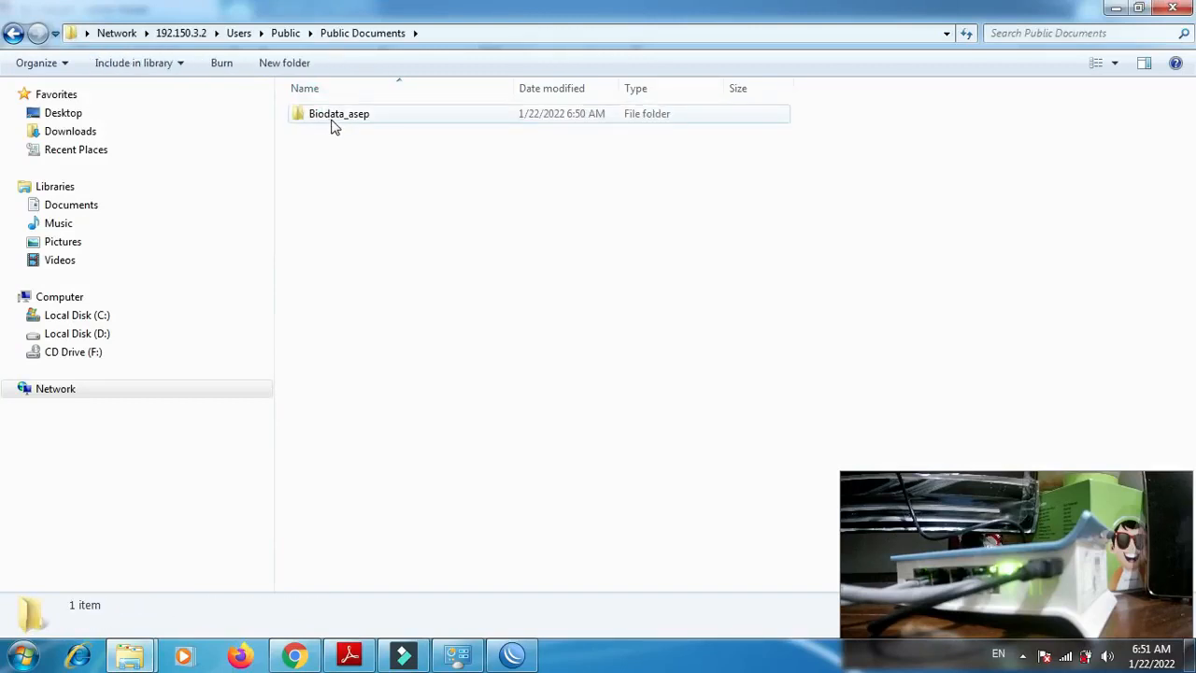
{"action": "left_click", "coordinate": [82, 301]}
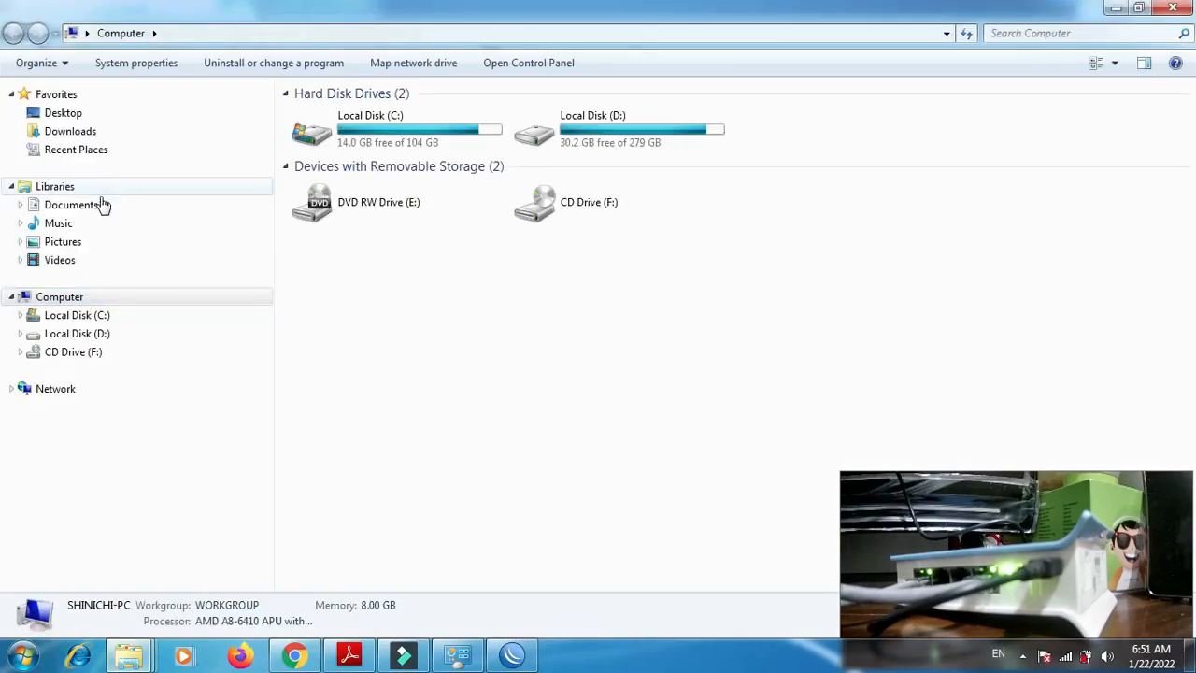
- Create a text document named Biodata inside the biodata folder in the Documents library
{"action": "left_click", "coordinate": [99, 206]}
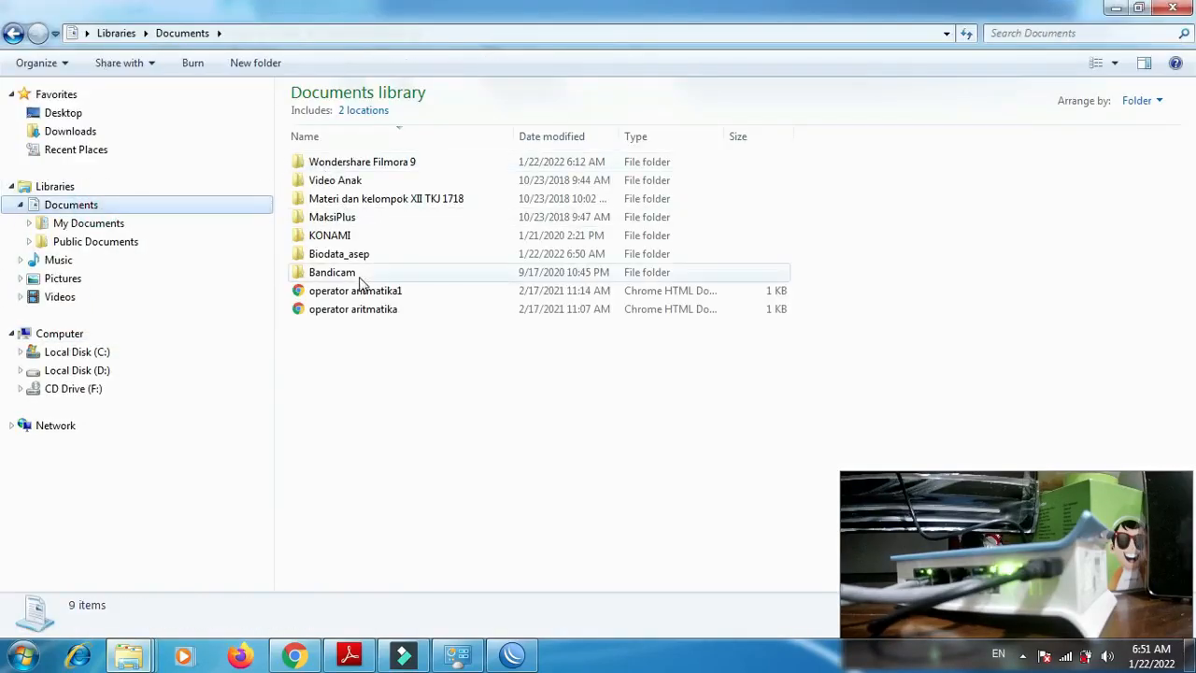
{"action": "double_click", "coordinate": [357, 258]}
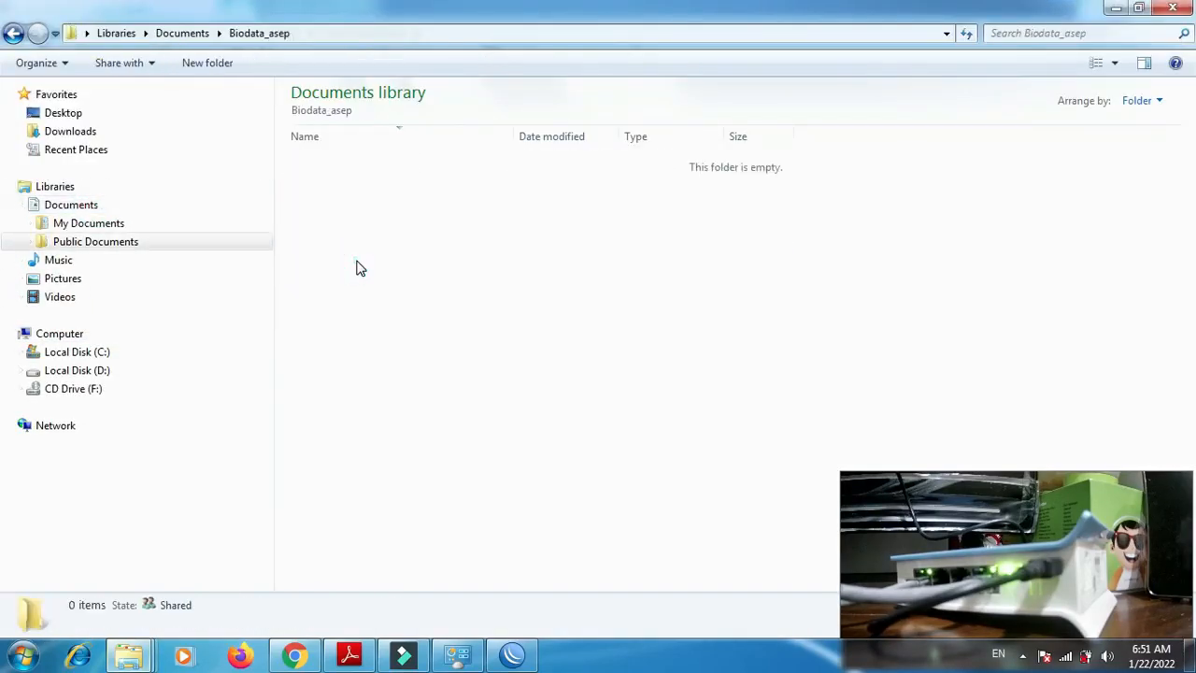
{"action": "right_click", "coordinate": [360, 268]}
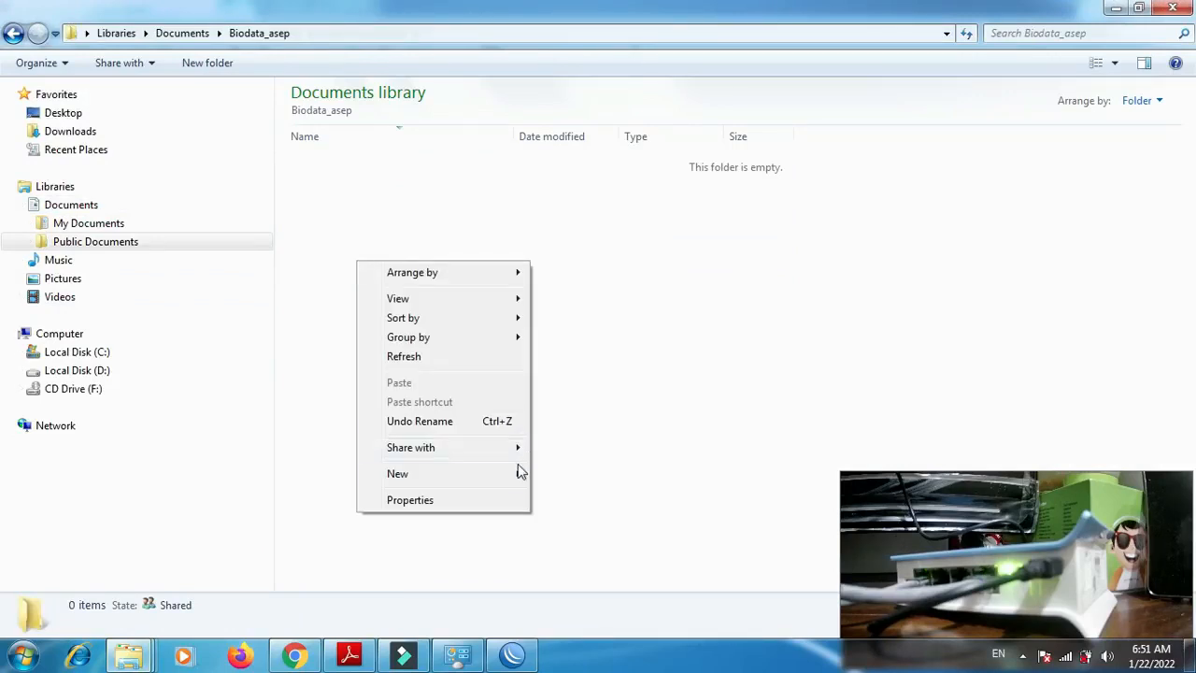
{"action": "mouse_move", "coordinate": [514, 474]}
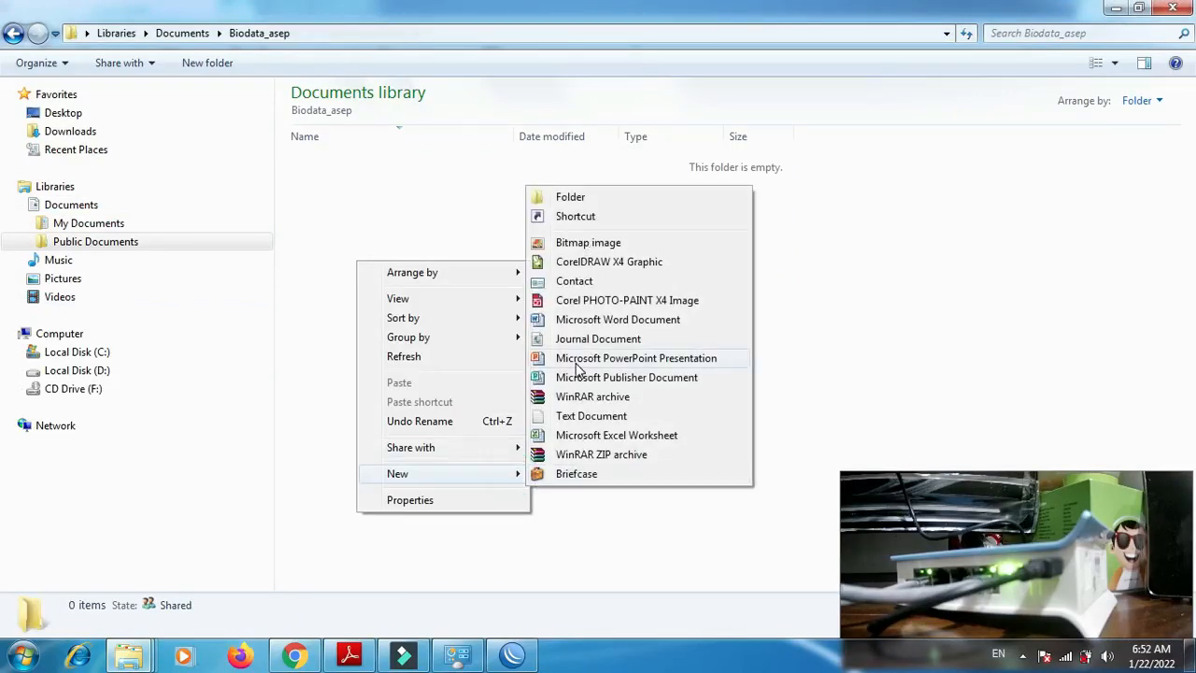
{"action": "left_click", "coordinate": [592, 416]}
{"action": "type", "text": "Biodata"}
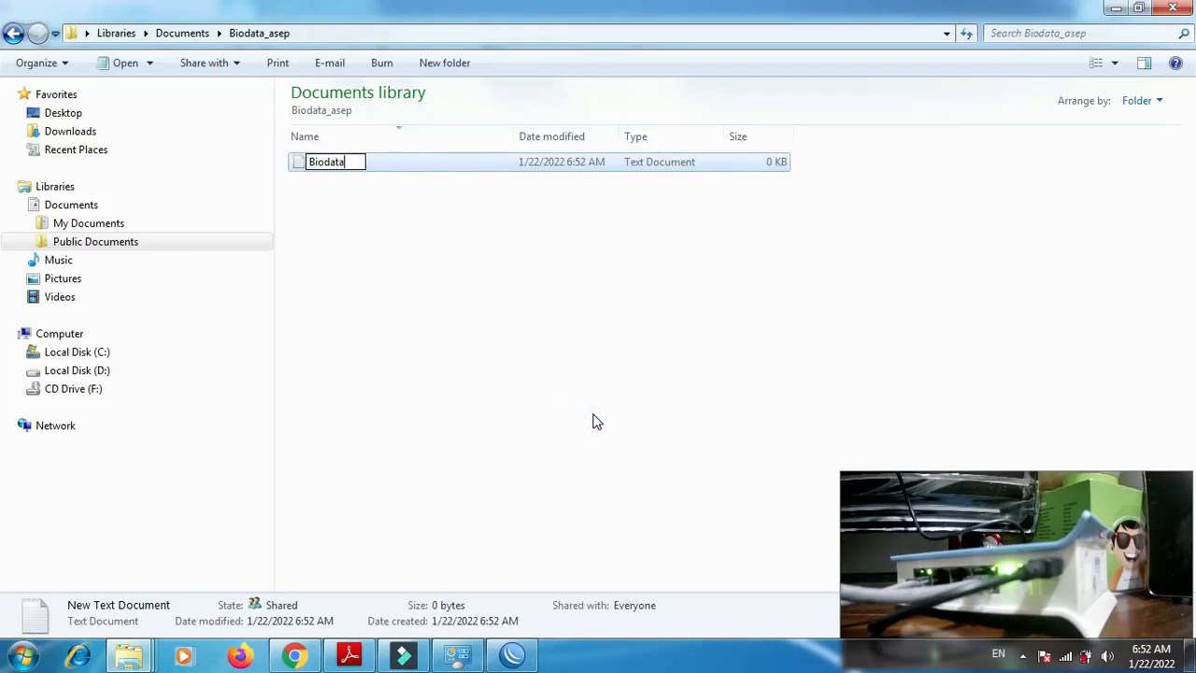
{"action": "key", "text": "Return"}
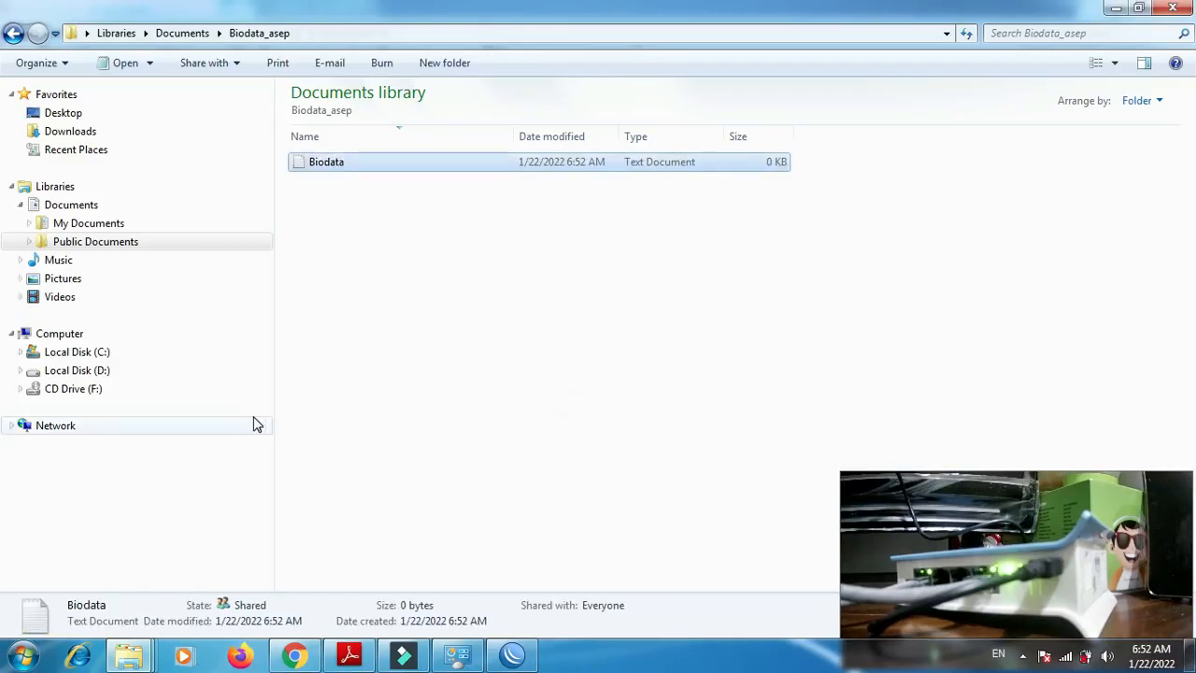
- Check the contents of the biodata folder through the Public Documents network share on 192.150.3.2
{"action": "left_click", "coordinate": [1113, 11]}
{"action": "left_click", "coordinate": [391, 112]}
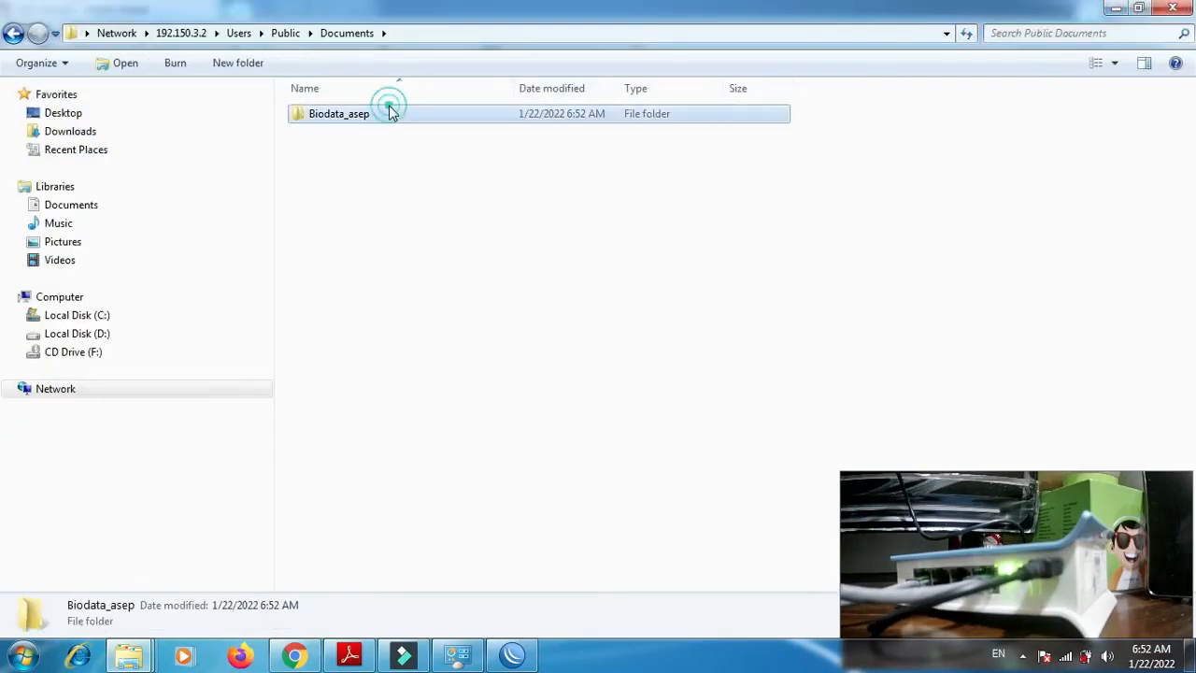
{"action": "double_click", "coordinate": [390, 112]}
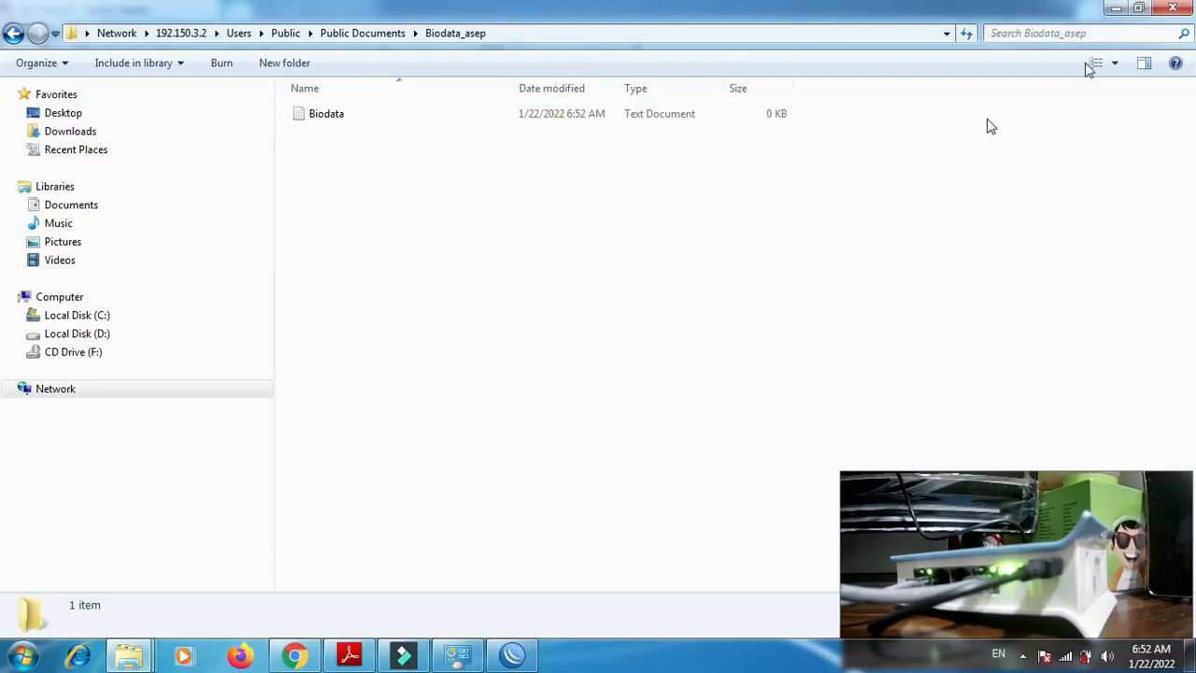
- Switch to P2-Soal.pdf in Adobe Reader to review the printer in the network topology, and open Devices and Printers
{"action": "left_click", "coordinate": [346, 653]}
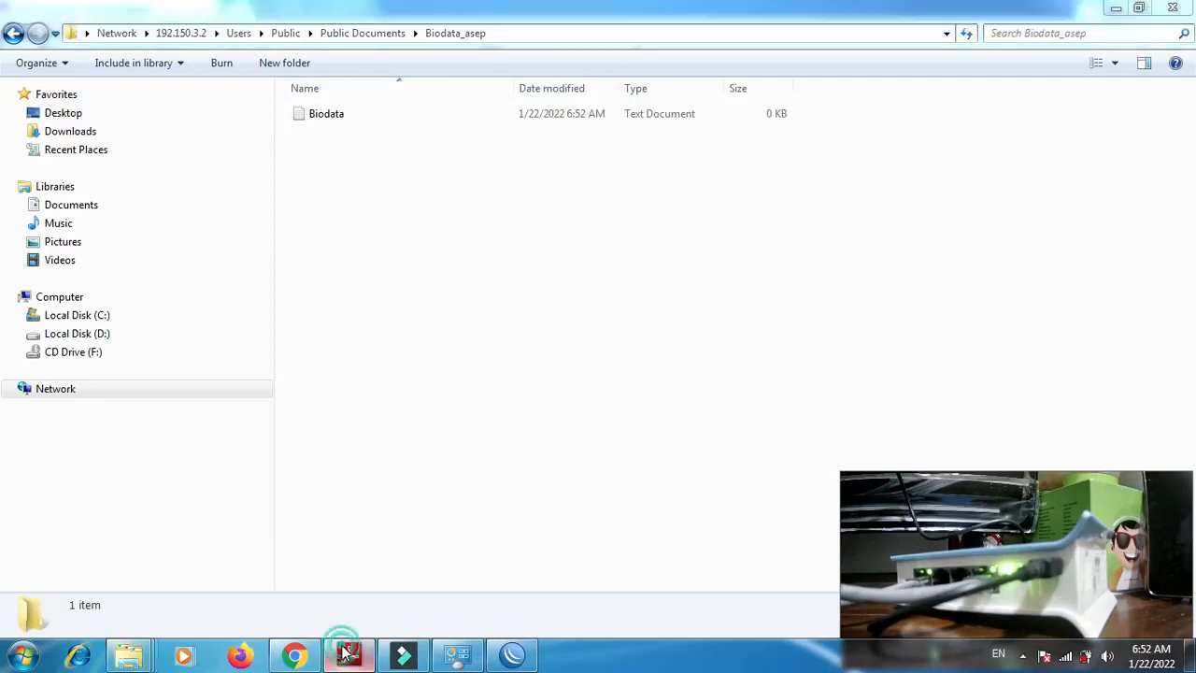
{"action": "left_click_drag", "start_coordinate": [1190, 241], "coordinate": [1189, 297]}
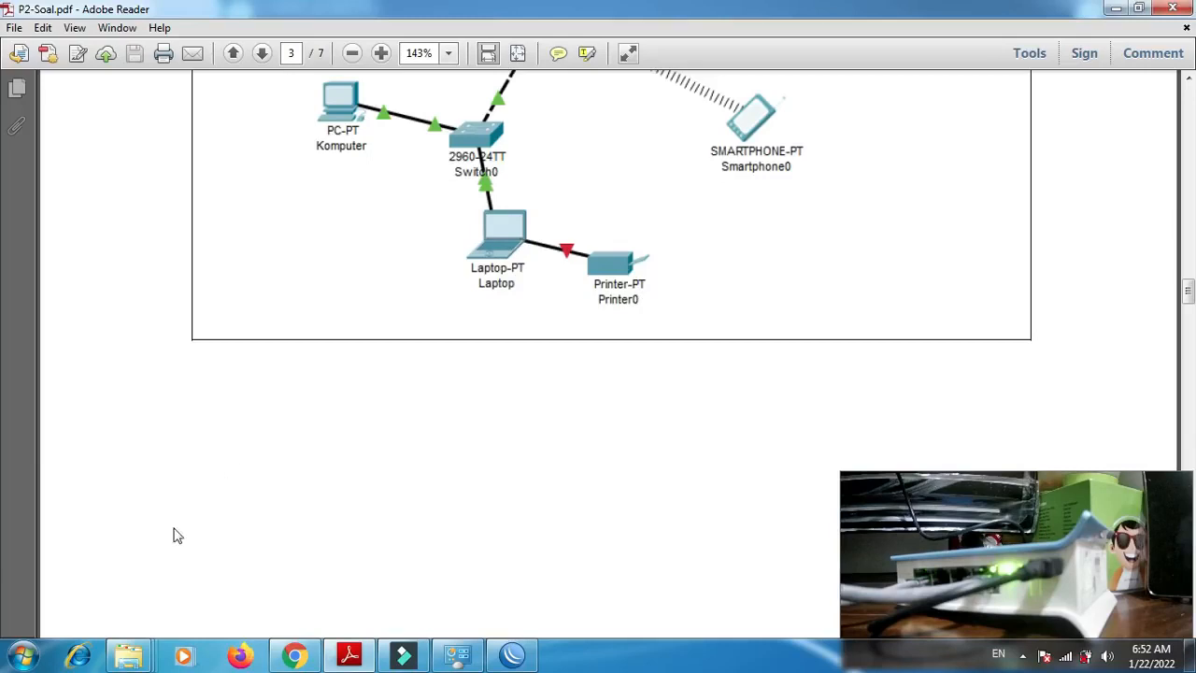
{"action": "left_click", "coordinate": [22, 656]}
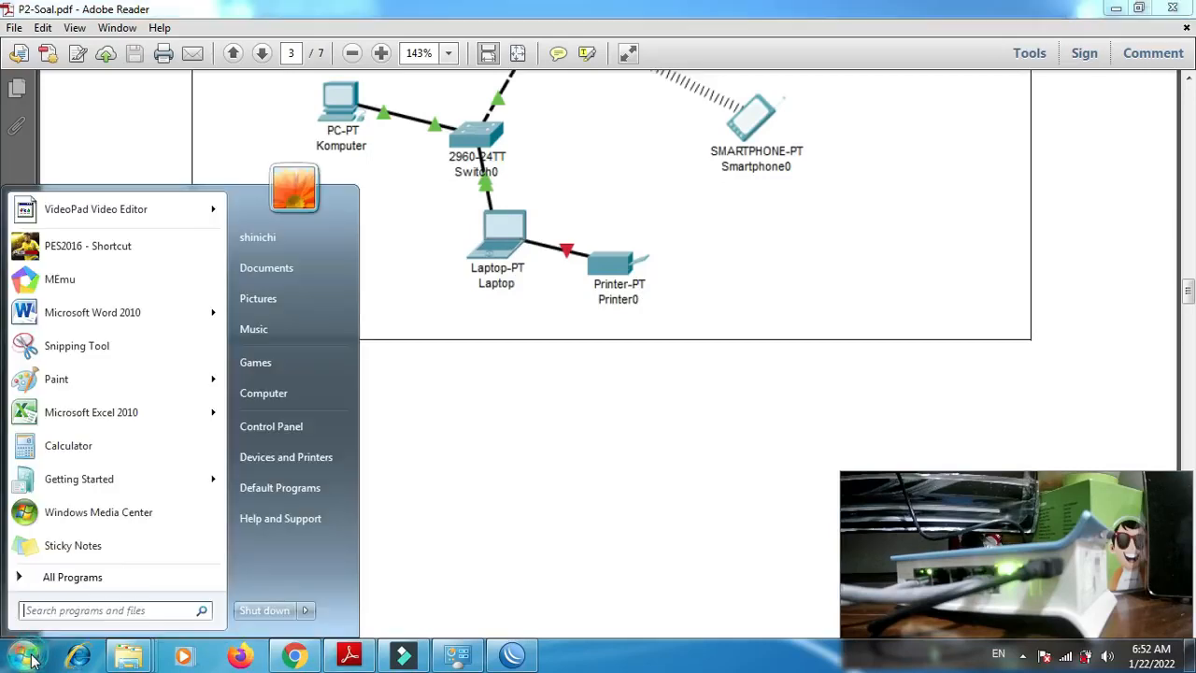
{"action": "left_click", "coordinate": [281, 464]}
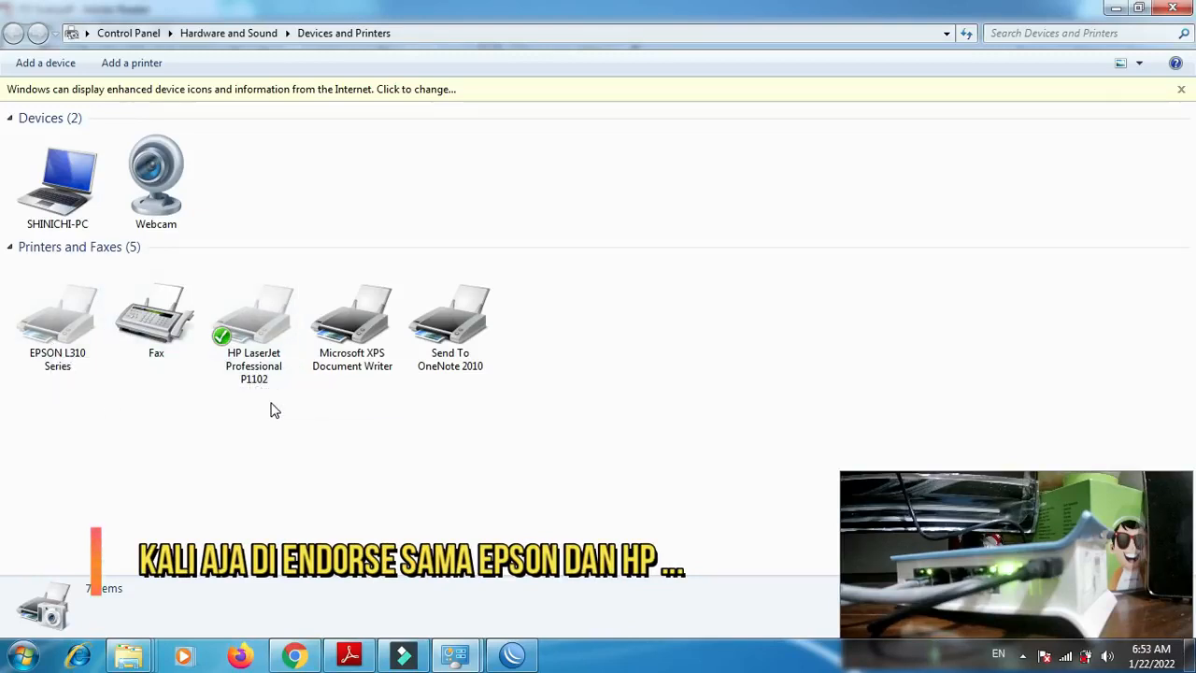
- Set the EPSON L310 Series as the default printer
{"action": "right_click", "coordinate": [52, 344]}
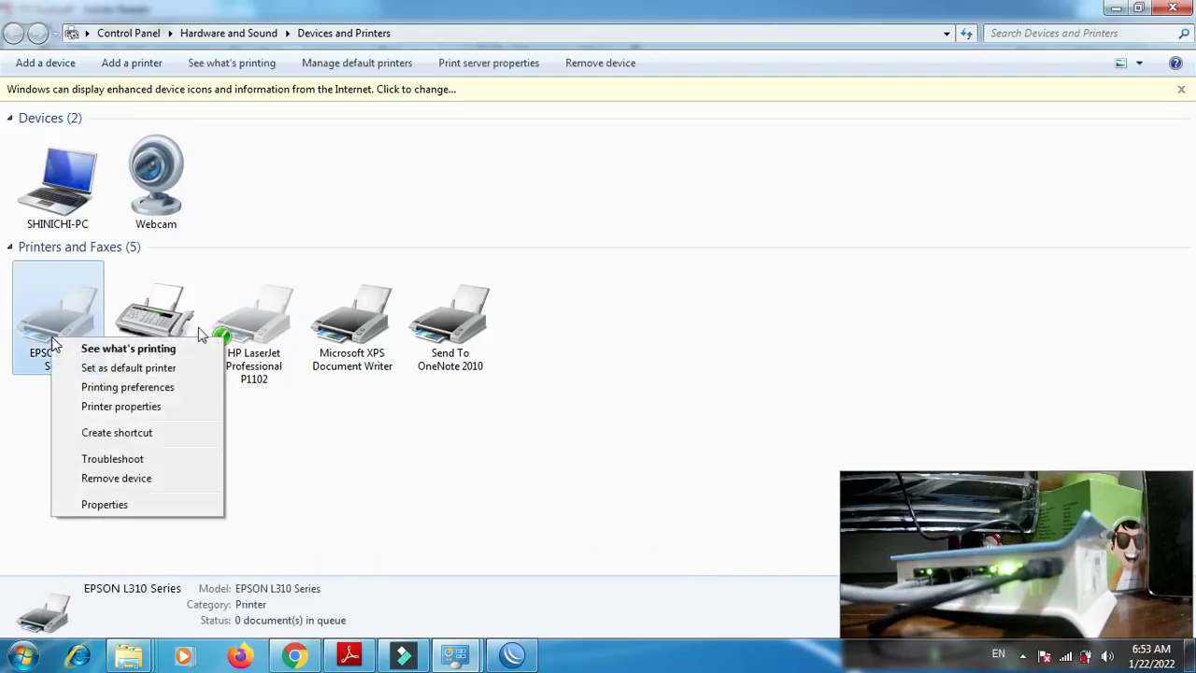
{"action": "left_click", "coordinate": [280, 419]}
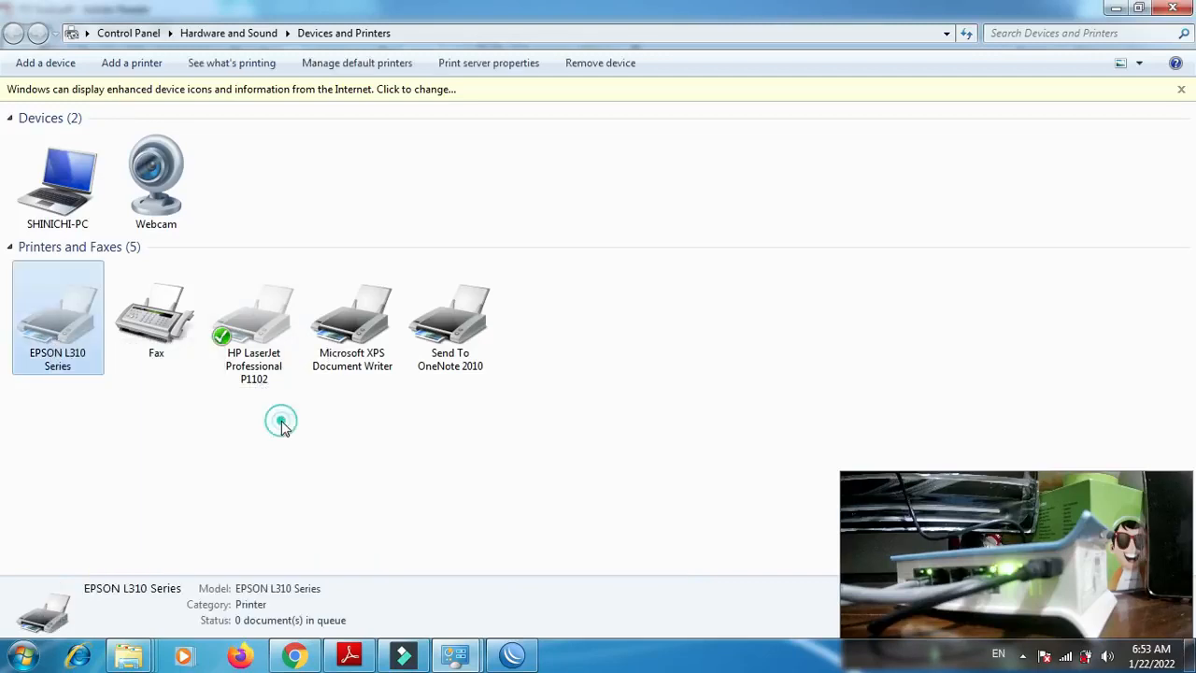
{"action": "left_click", "coordinate": [66, 345]}
{"action": "right_click", "coordinate": [66, 344]}
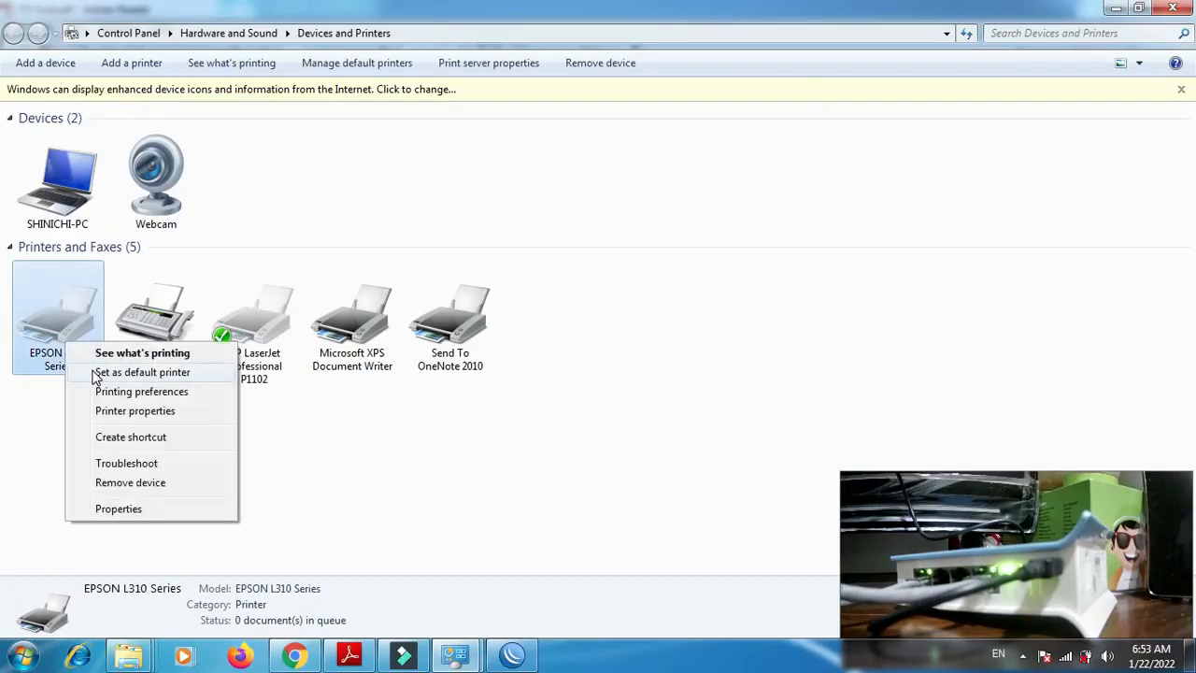
{"action": "left_click", "coordinate": [93, 373]}
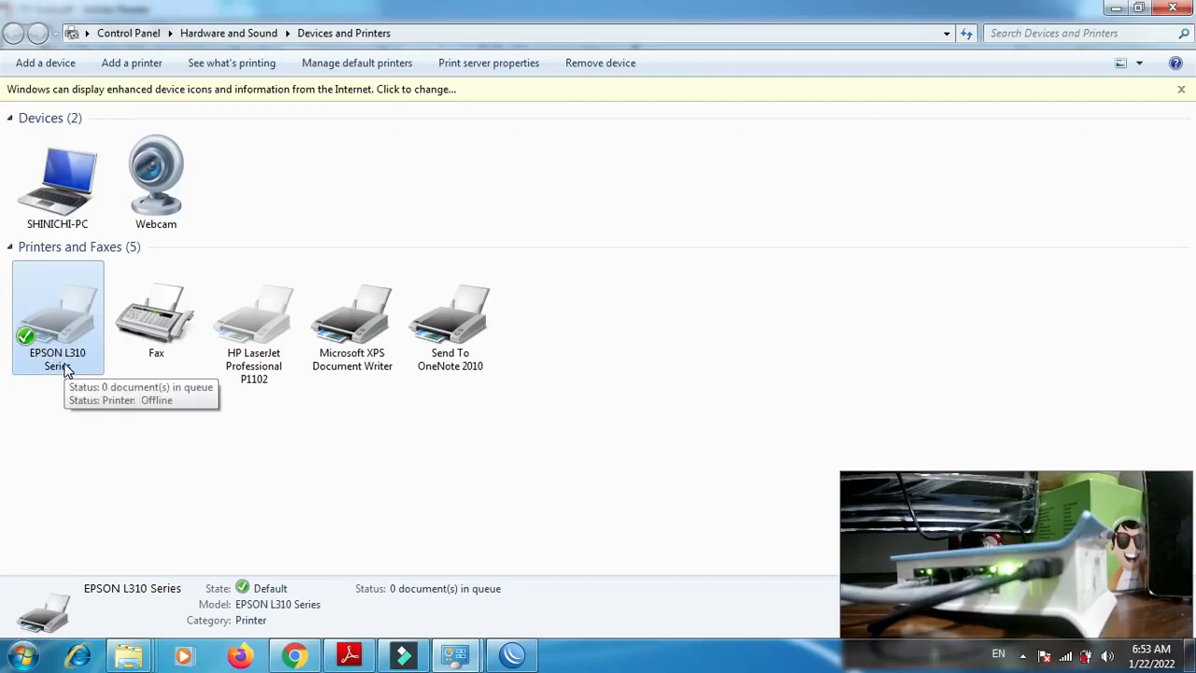
- Share the HP LaserJet Professional P1102 on the network under its suggested share name and apply the change
{"action": "mouse_move", "coordinate": [261, 349]}
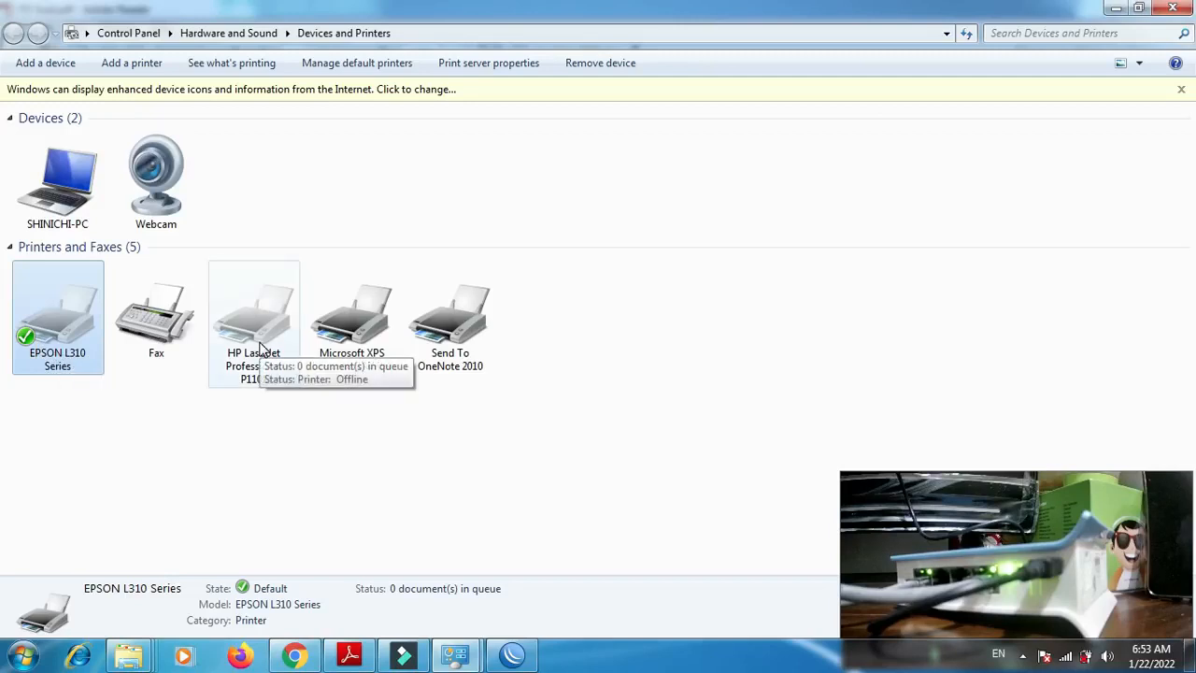
{"action": "right_click", "coordinate": [262, 349]}
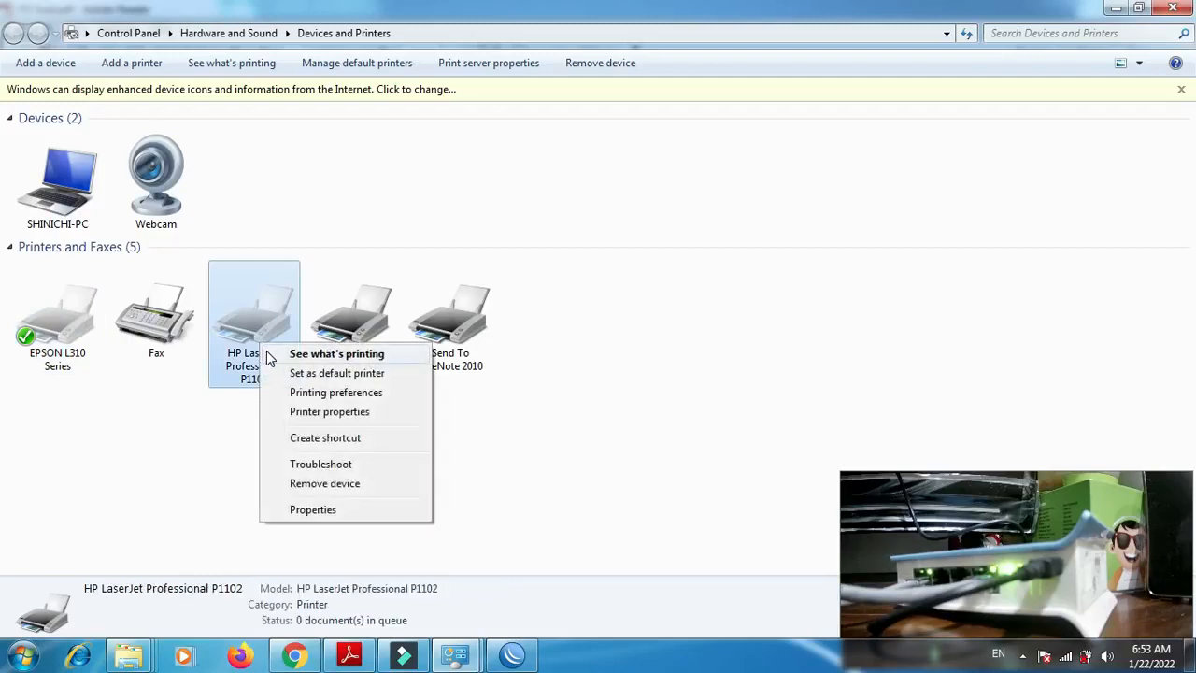
{"action": "left_click", "coordinate": [321, 412]}
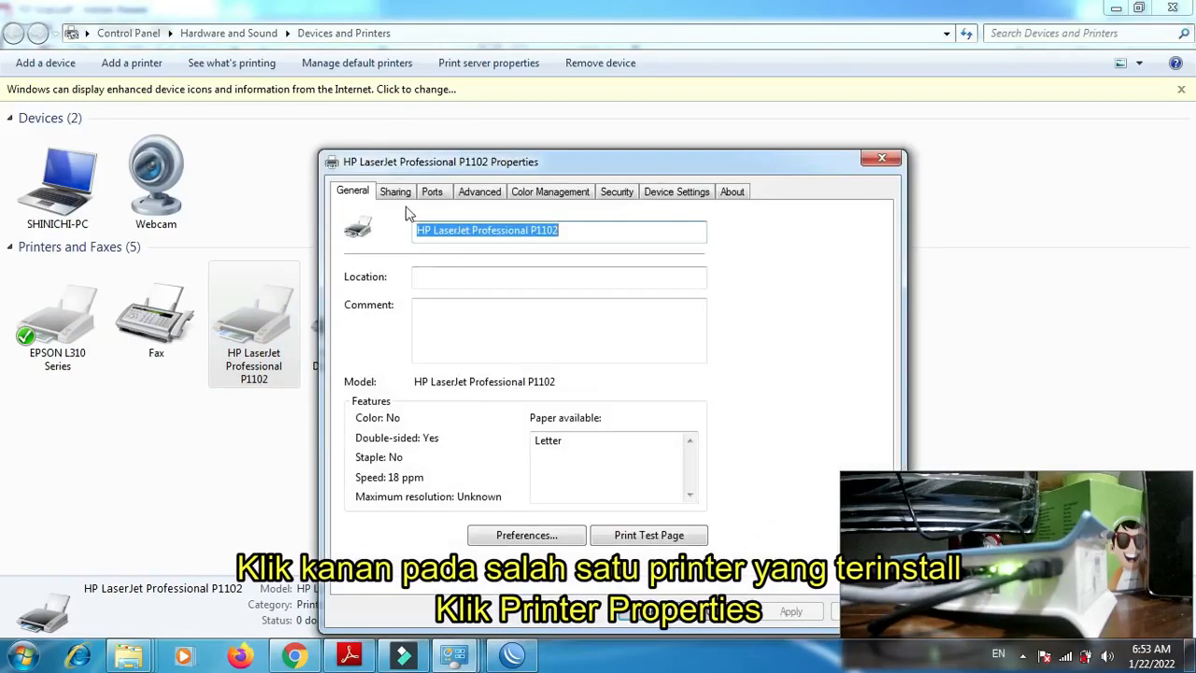
{"action": "left_click", "coordinate": [396, 191]}
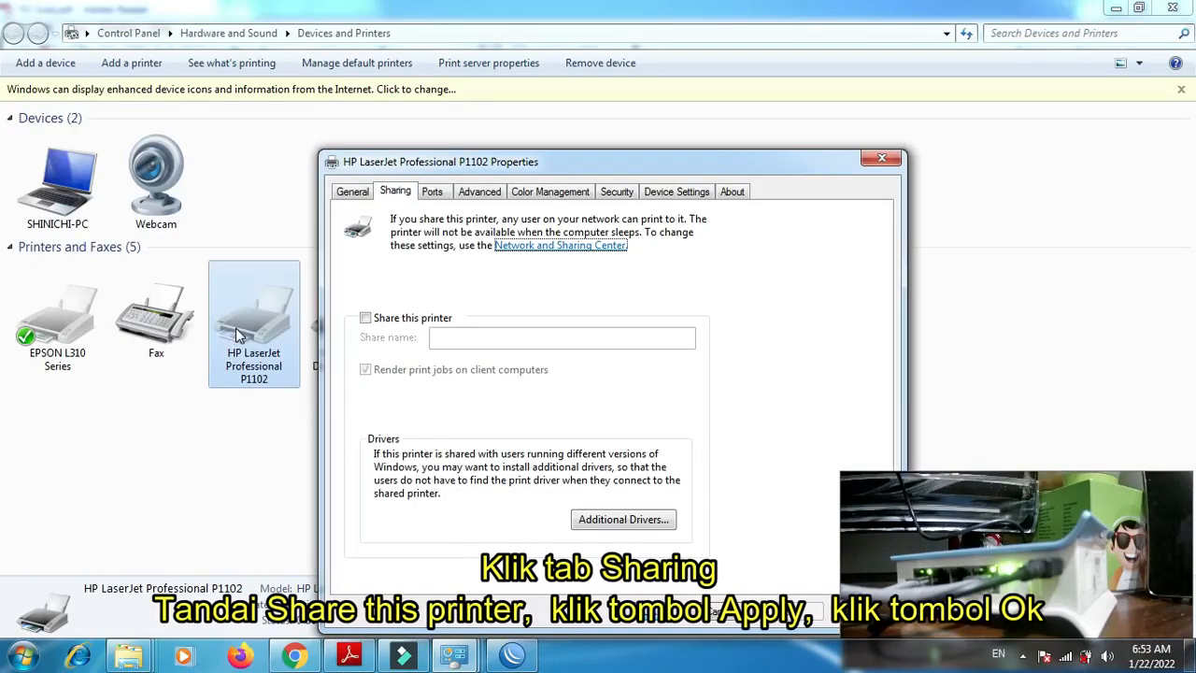
{"action": "left_click", "coordinate": [365, 319]}
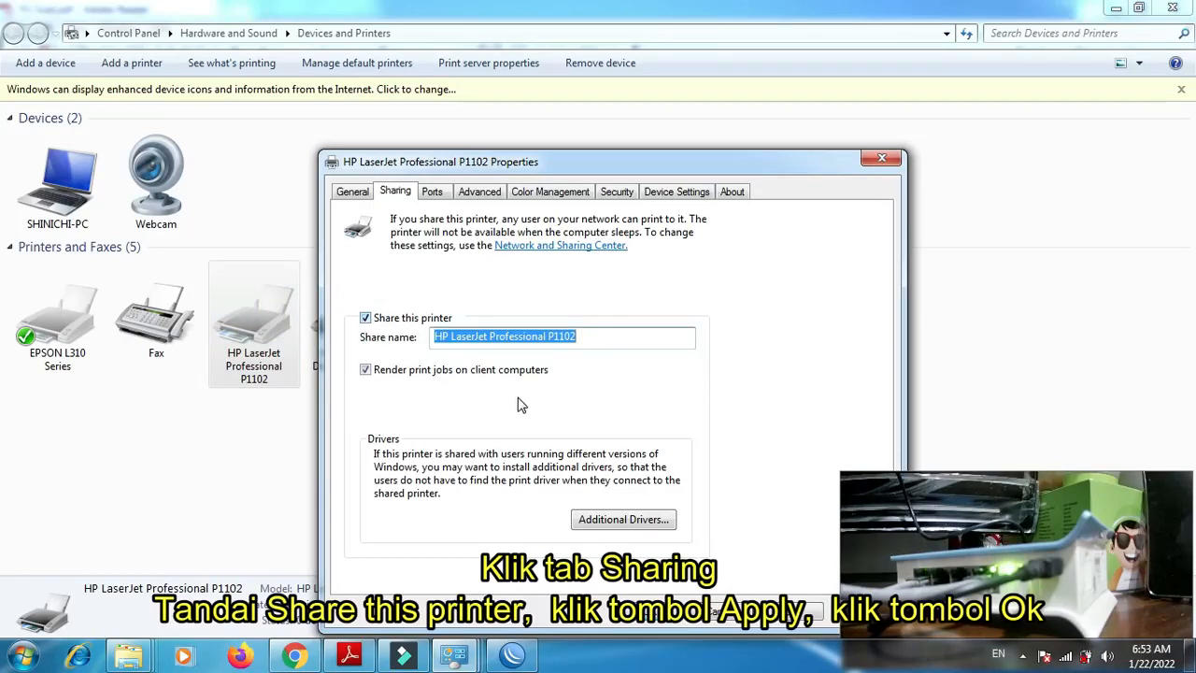
{"action": "left_click", "coordinate": [778, 612]}
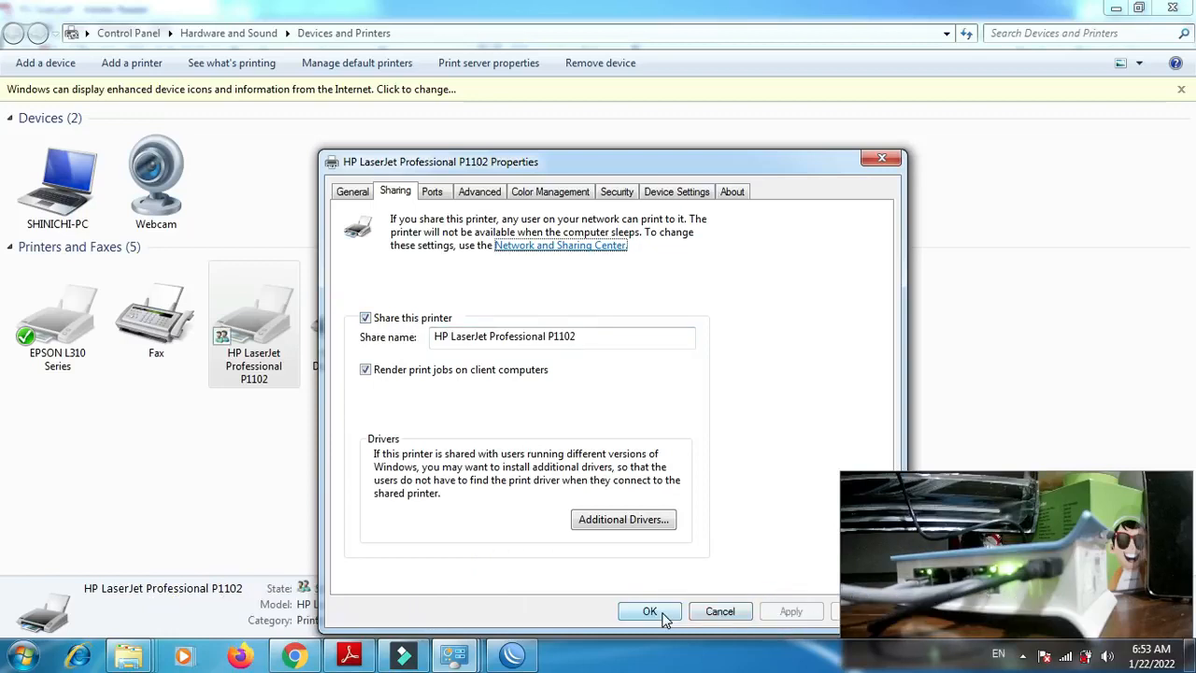
{"action": "left_click", "coordinate": [662, 618]}
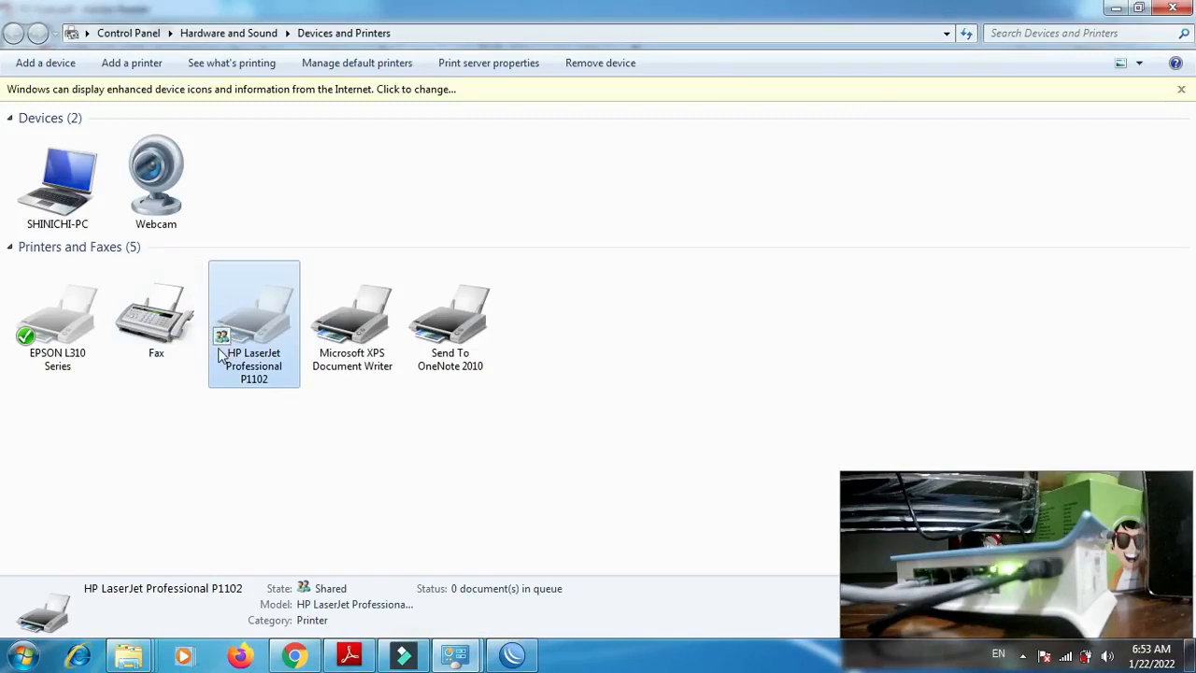
- Set the HP LaserJet Professional P1102 as the default printer
{"action": "mouse_move", "coordinate": [223, 351]}
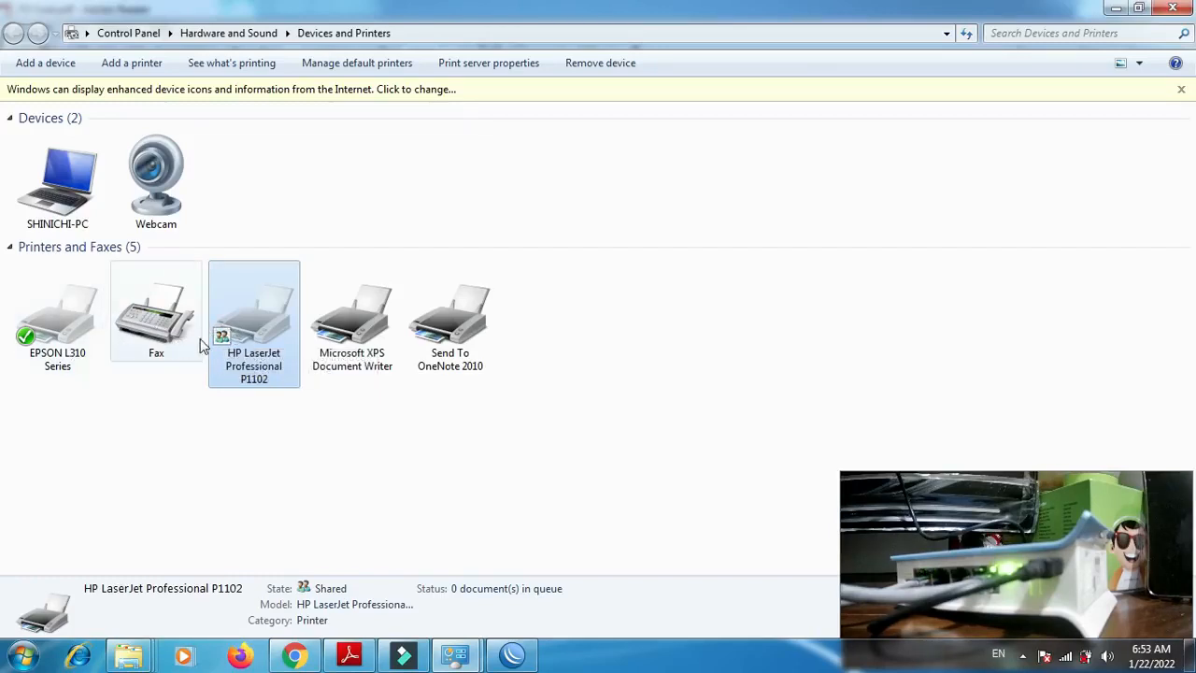
{"action": "mouse_move", "coordinate": [266, 323]}
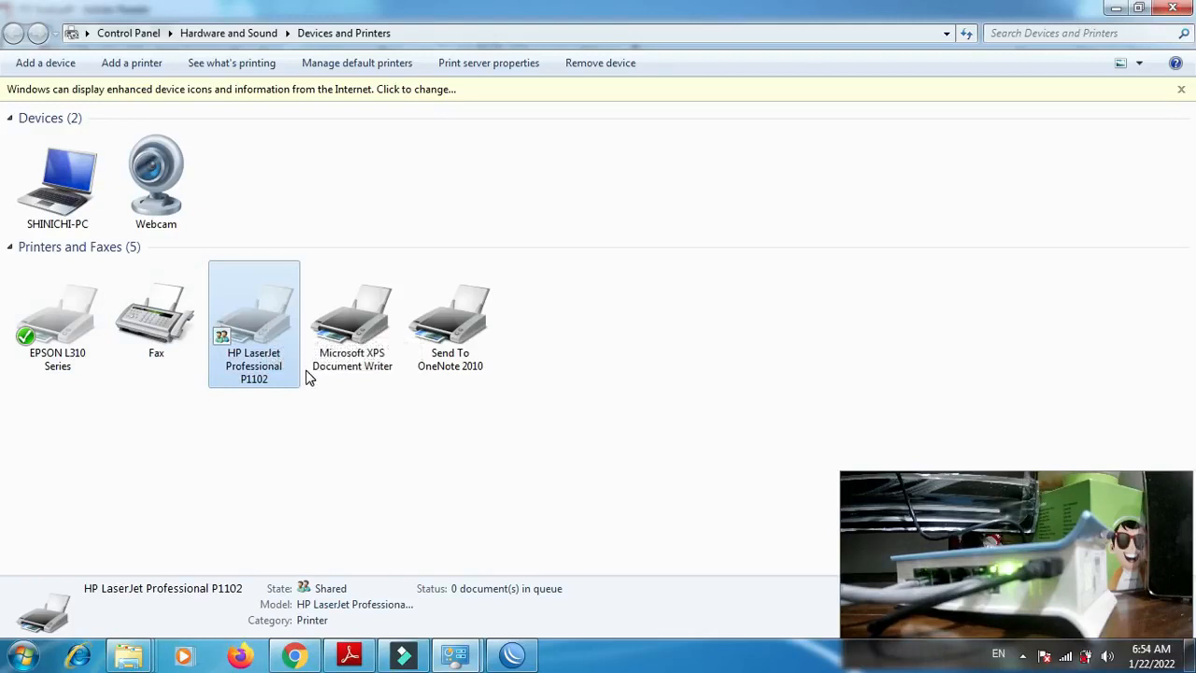
{"action": "right_click", "coordinate": [262, 332]}
{"action": "left_click", "coordinate": [293, 367]}
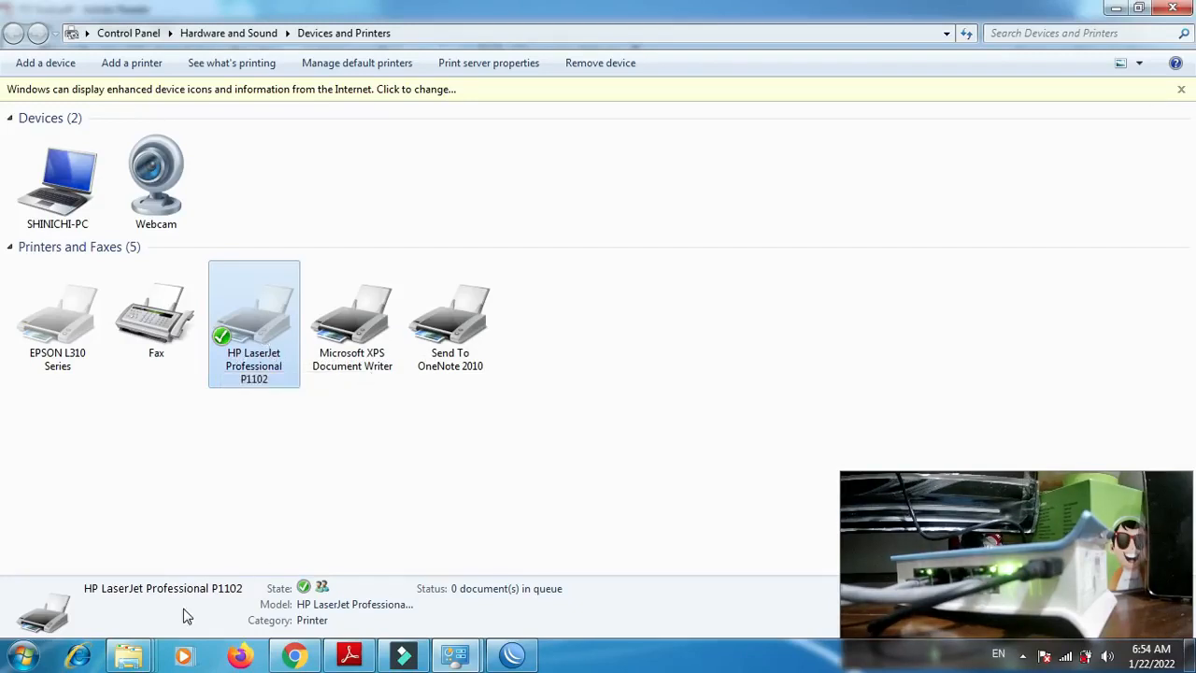
- Open \\192.150.3.2 through the Run dialog to check its shared printer, and close that window and Devices and Printers
{"action": "key", "text": "super+r"}
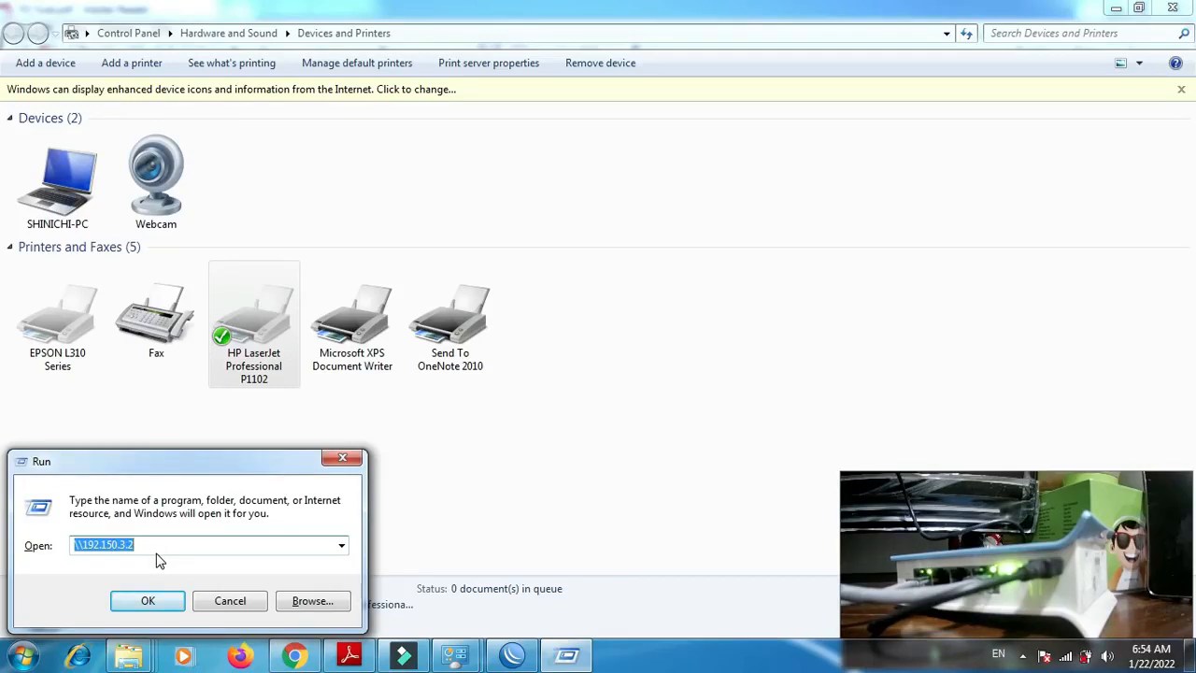
{"action": "left_click", "coordinate": [152, 601]}
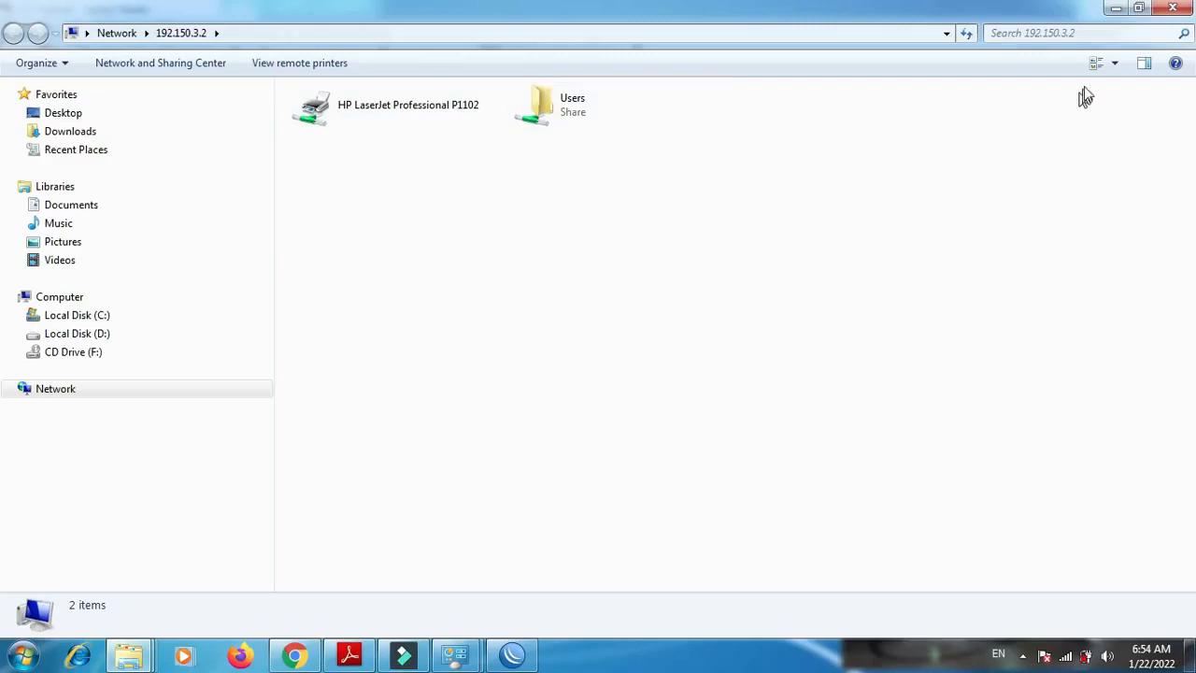
{"action": "left_click", "coordinate": [1180, 9]}
{"action": "left_click", "coordinate": [1179, 10]}
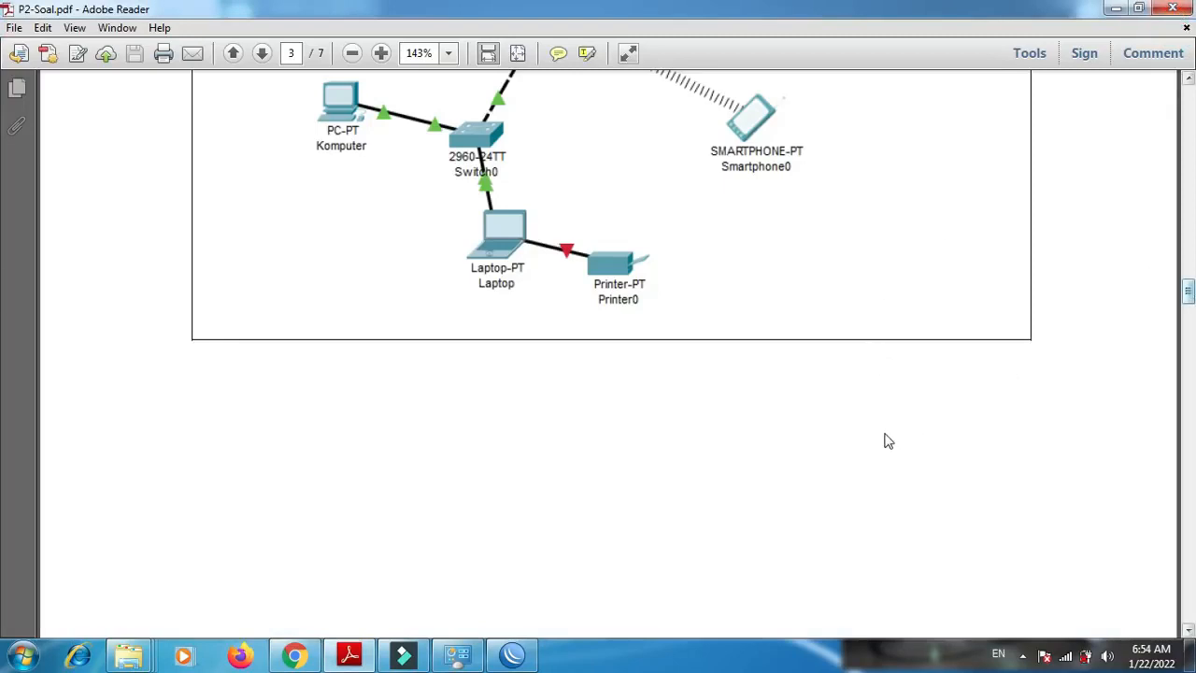
- Open the biodata folder in the Documents library and view the sharing options of its Biodata text file
{"action": "mouse_move", "coordinate": [135, 662]}
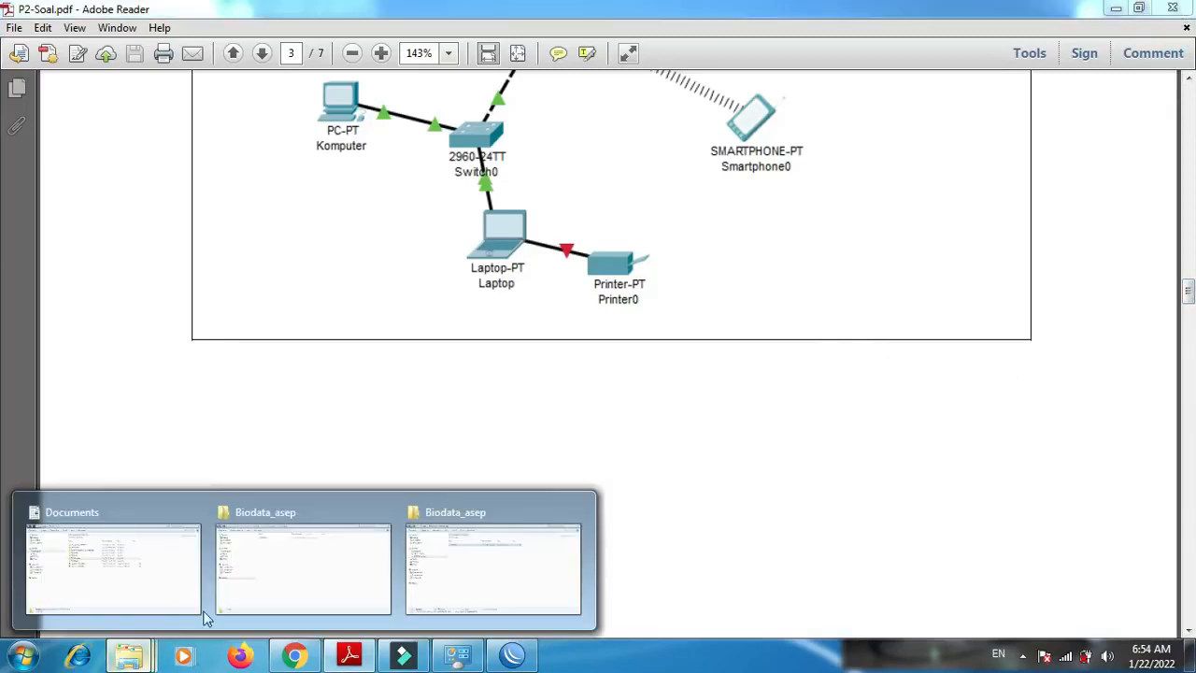
{"action": "mouse_move", "coordinate": [171, 589]}
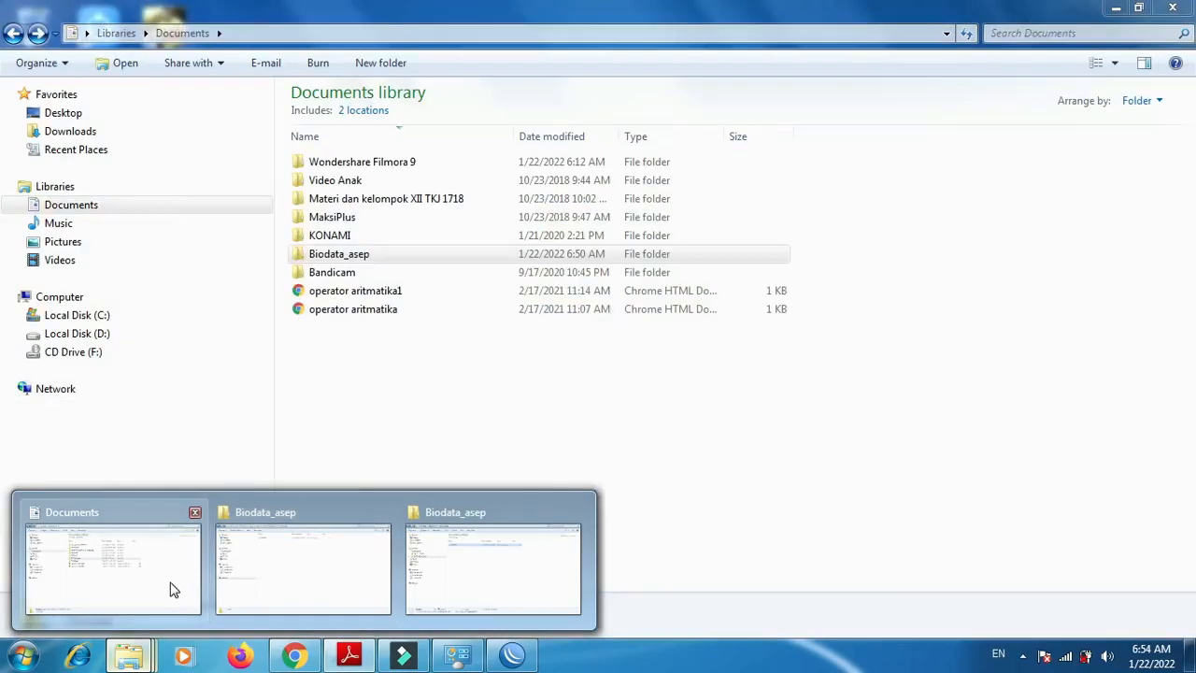
{"action": "left_click", "coordinate": [249, 584]}
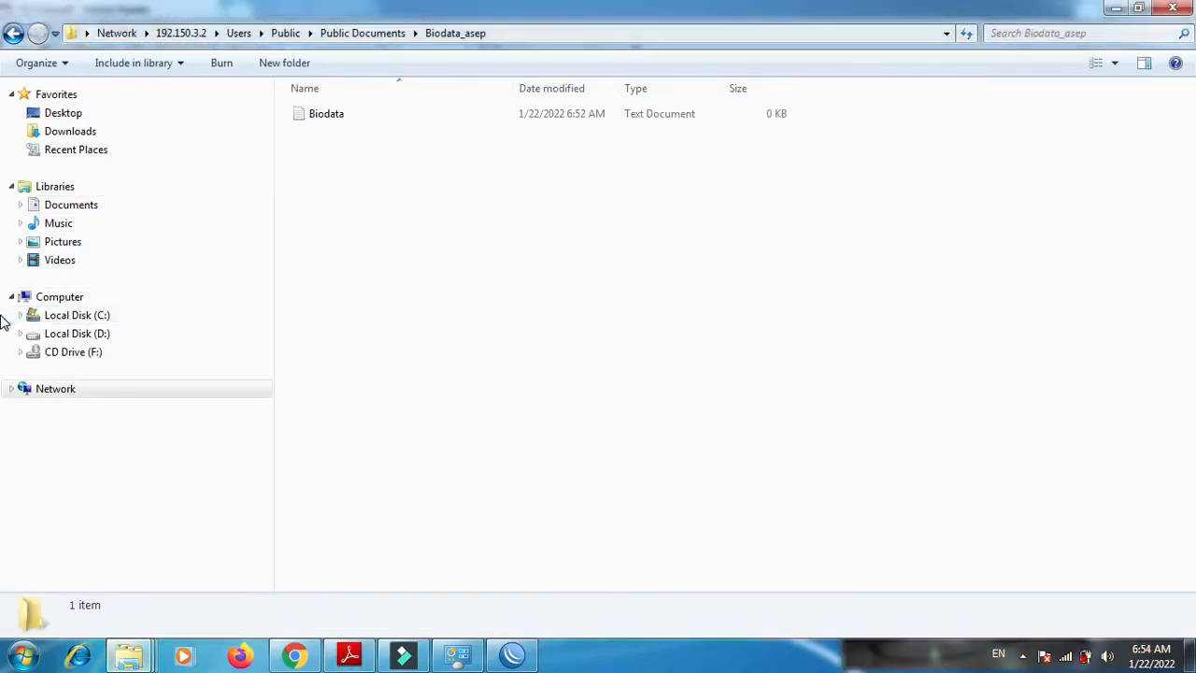
{"action": "left_click", "coordinate": [101, 209]}
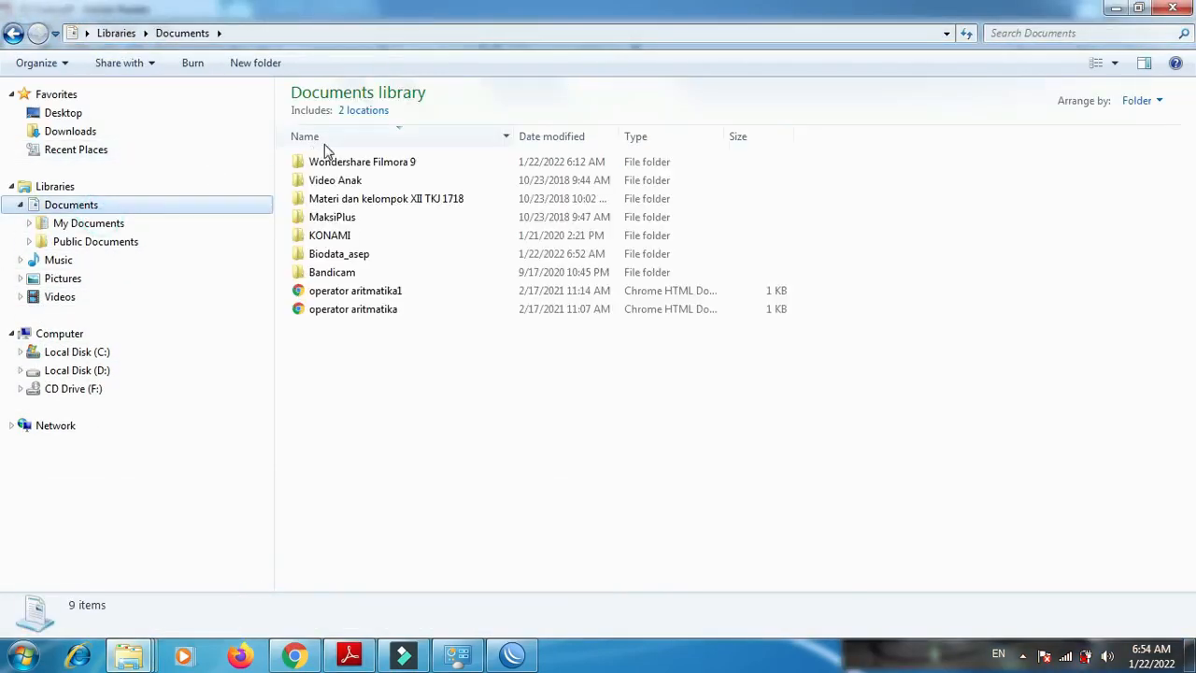
{"action": "double_click", "coordinate": [357, 261]}
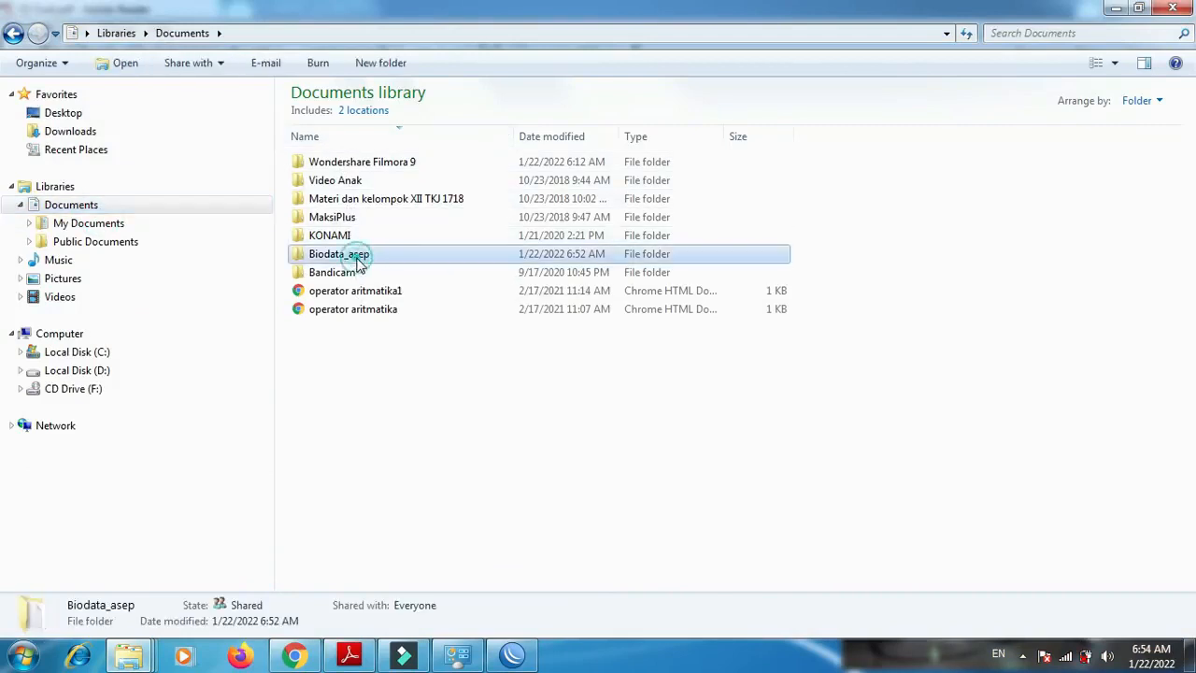
{"action": "right_click", "coordinate": [322, 167]}
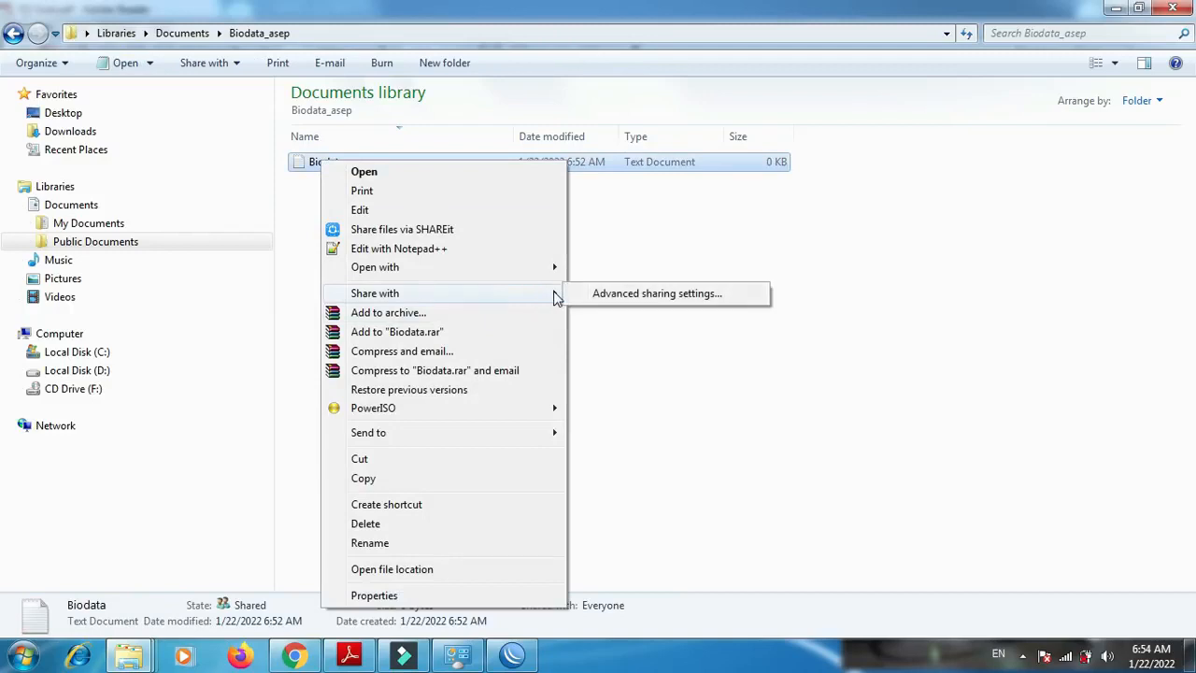
{"action": "left_click", "coordinate": [308, 218]}
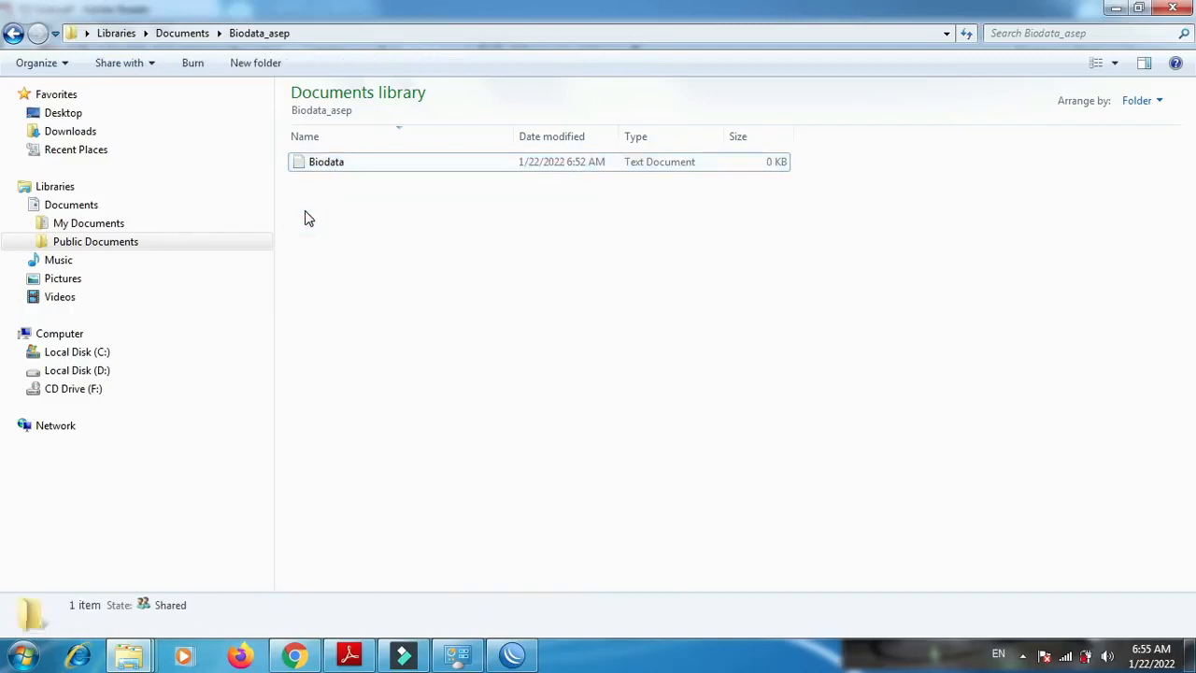
{"action": "key", "text": "BackSpace"}
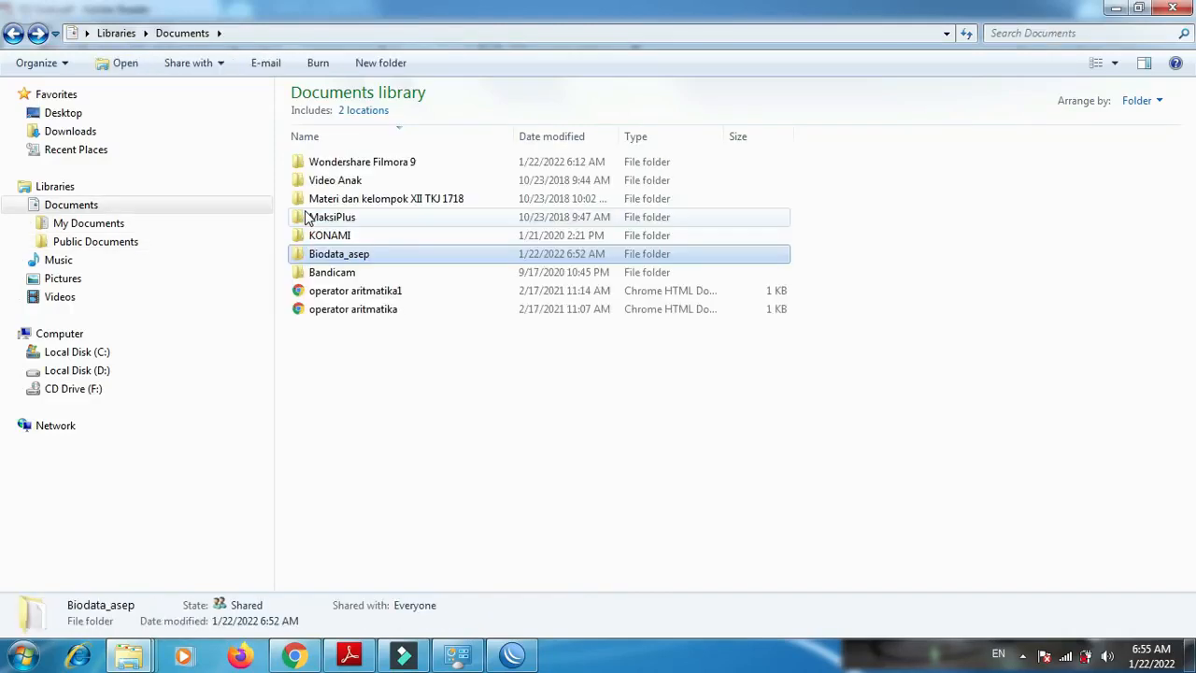
- Open the advanced sharing settings from the biodata folder's sharing options to review the current network profile
{"action": "right_click", "coordinate": [359, 260]}
{"action": "mouse_move", "coordinate": [606, 323]}
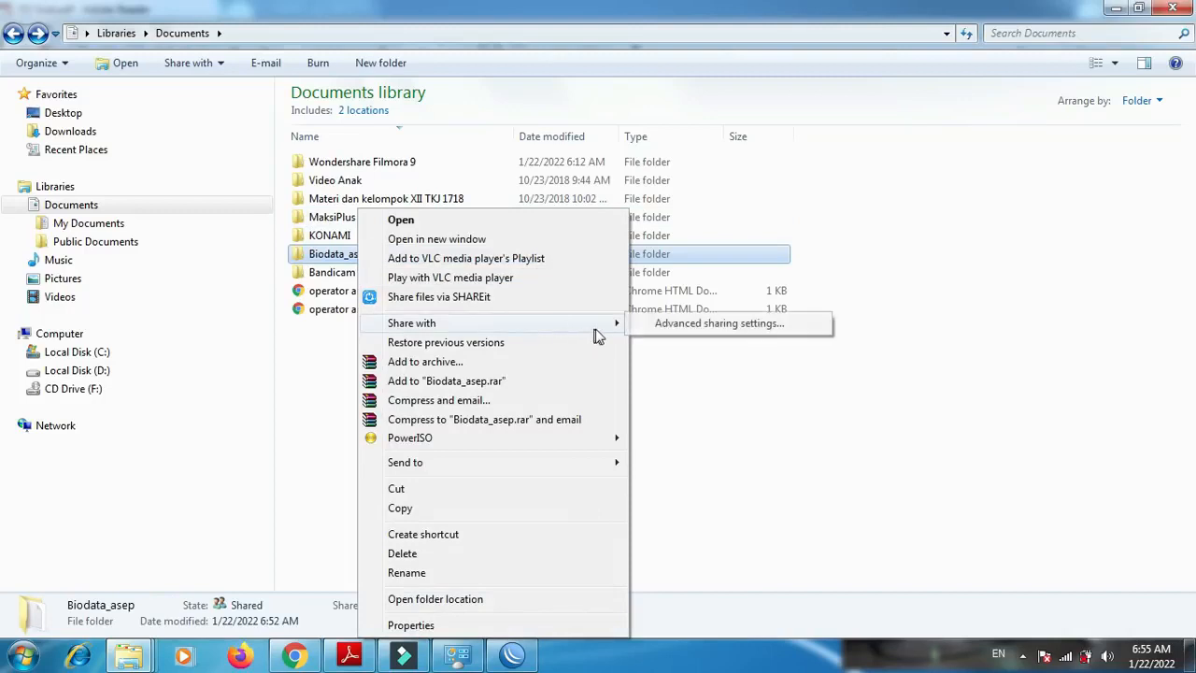
{"action": "left_click", "coordinate": [654, 324]}
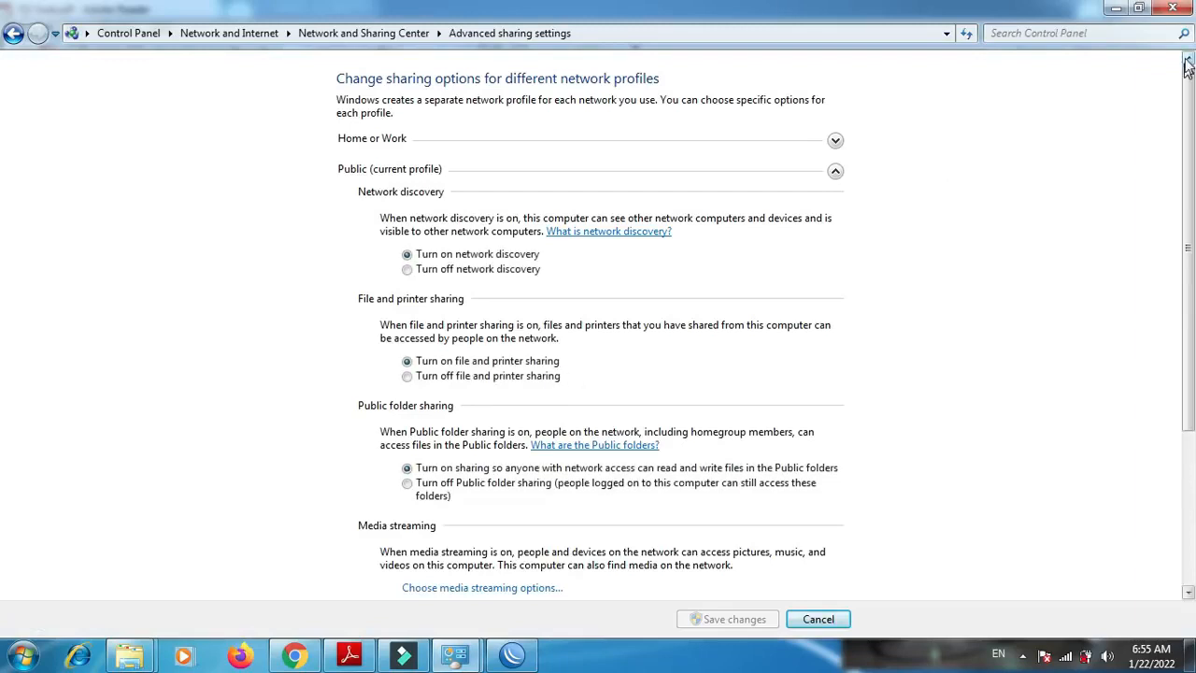
- Return to P2-Soal.pdf and review the Sharing File requirements under item D on page 2
{"action": "key", "text": "alt+Tab"}
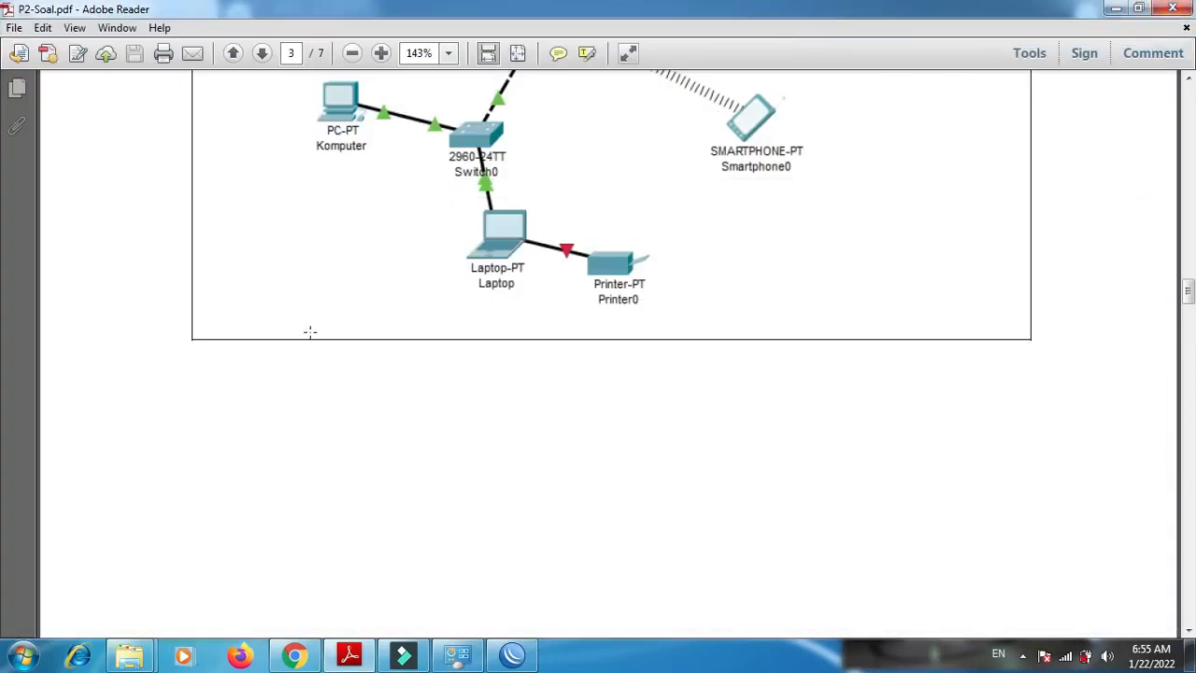
{"action": "left_click", "coordinate": [353, 656]}
{"action": "left_click", "coordinate": [353, 656]}
{"action": "scroll", "coordinate": [2, 280], "scroll_direction": "up", "scroll_amount": 15}
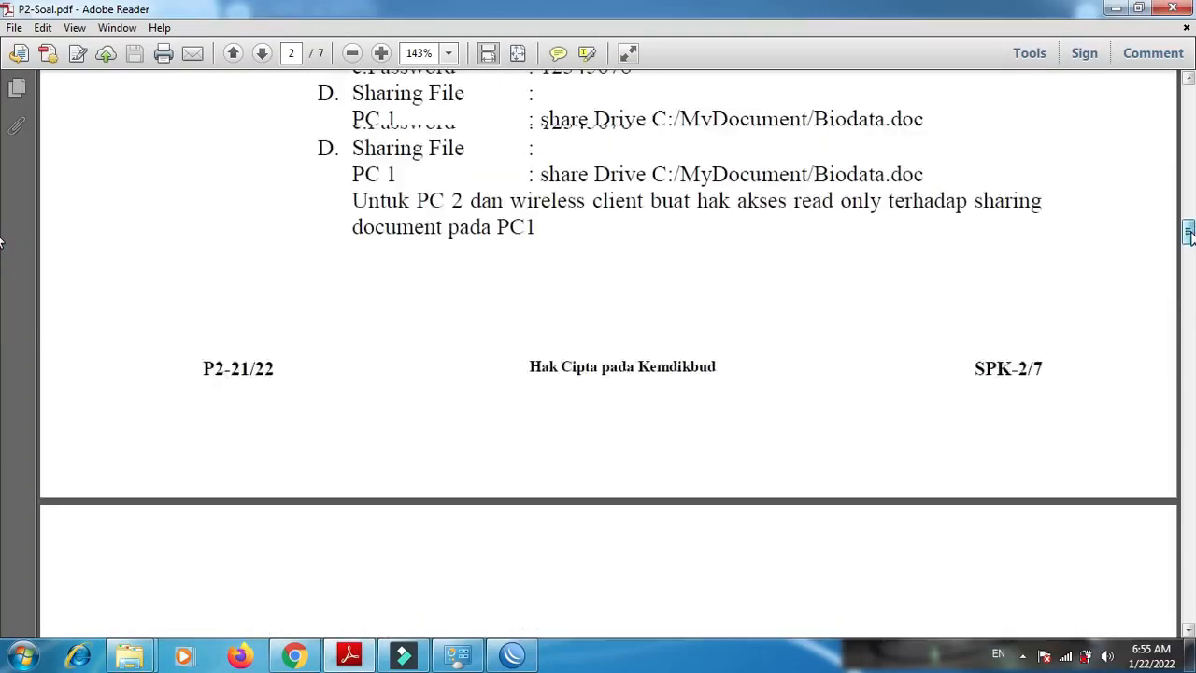
{"action": "left_click_drag", "start_coordinate": [1189, 234], "coordinate": [1189, 231]}
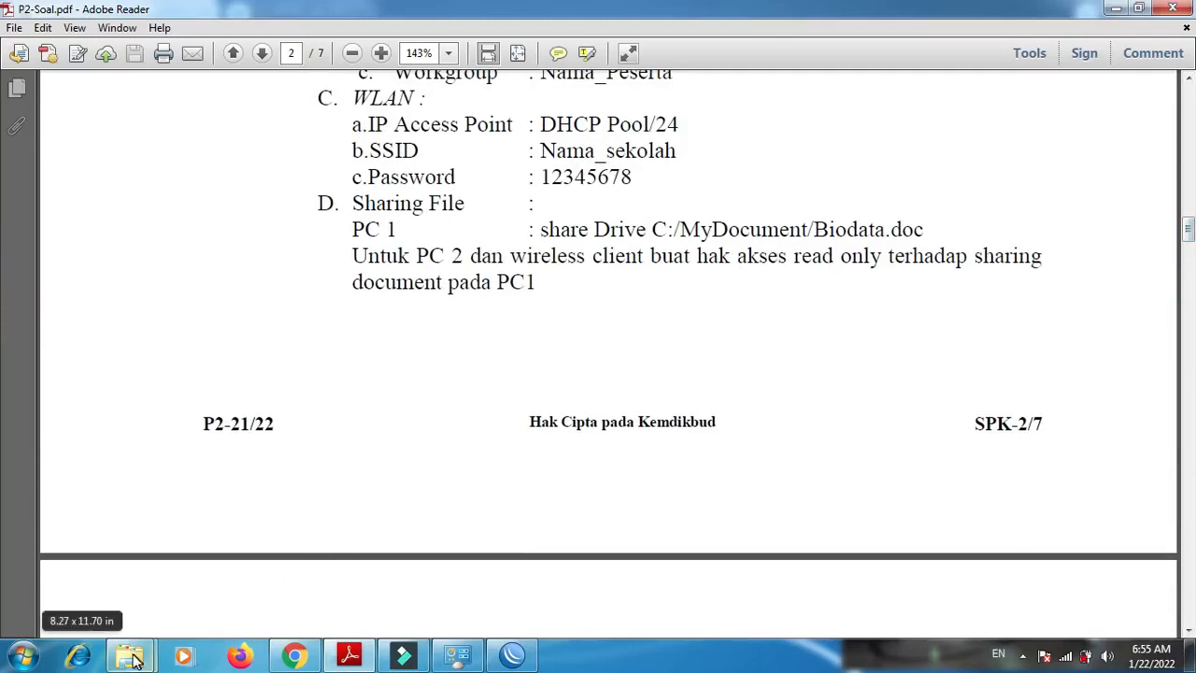
- Start sharing the Contoh folder on Local Disk (D:) with specific people and add Everyone to the list
{"action": "mouse_move", "coordinate": [129, 654]}
{"action": "left_click", "coordinate": [134, 608]}
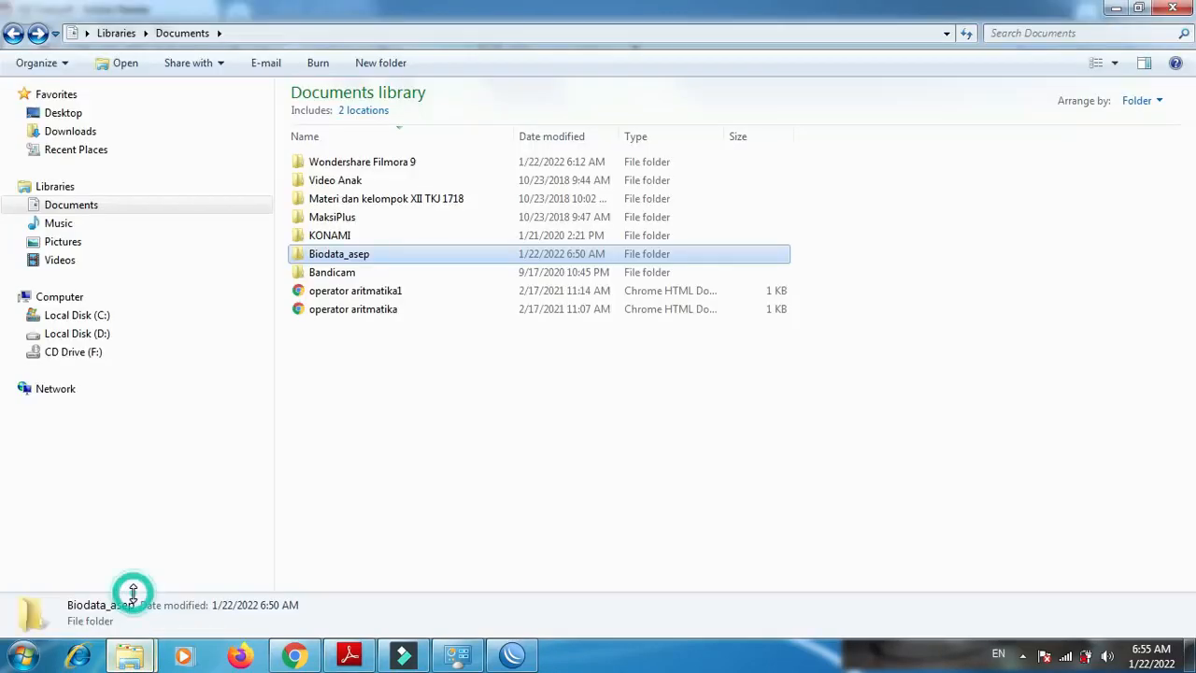
{"action": "left_click", "coordinate": [96, 334]}
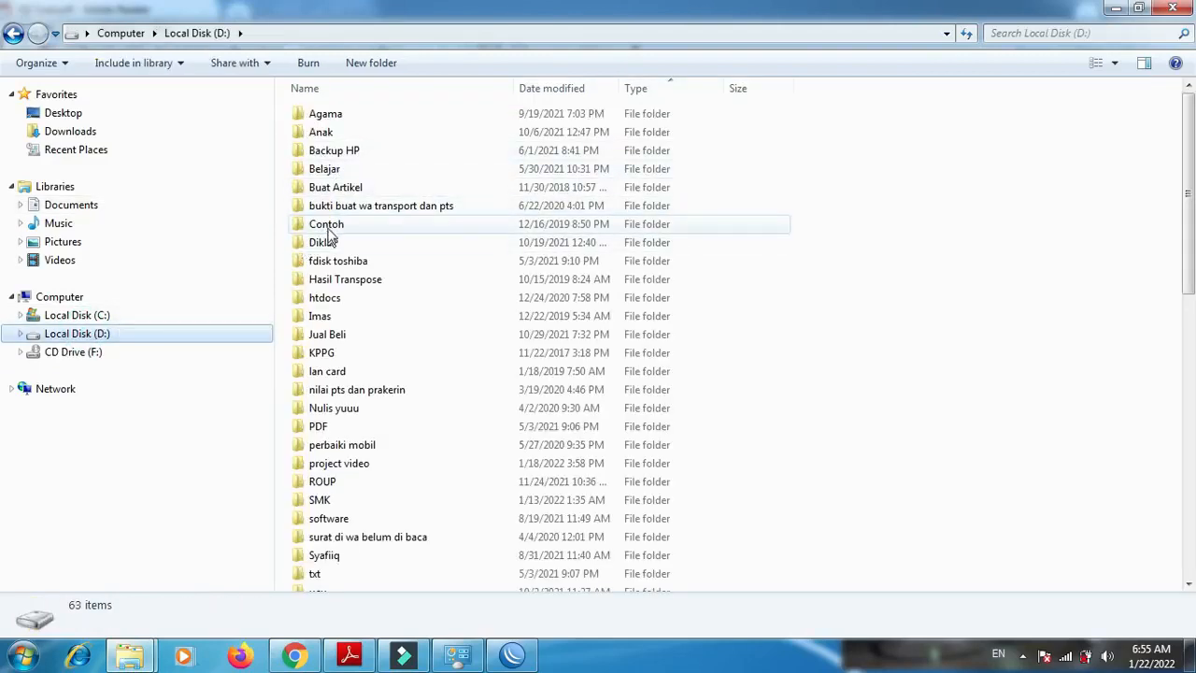
{"action": "right_click", "coordinate": [328, 230]}
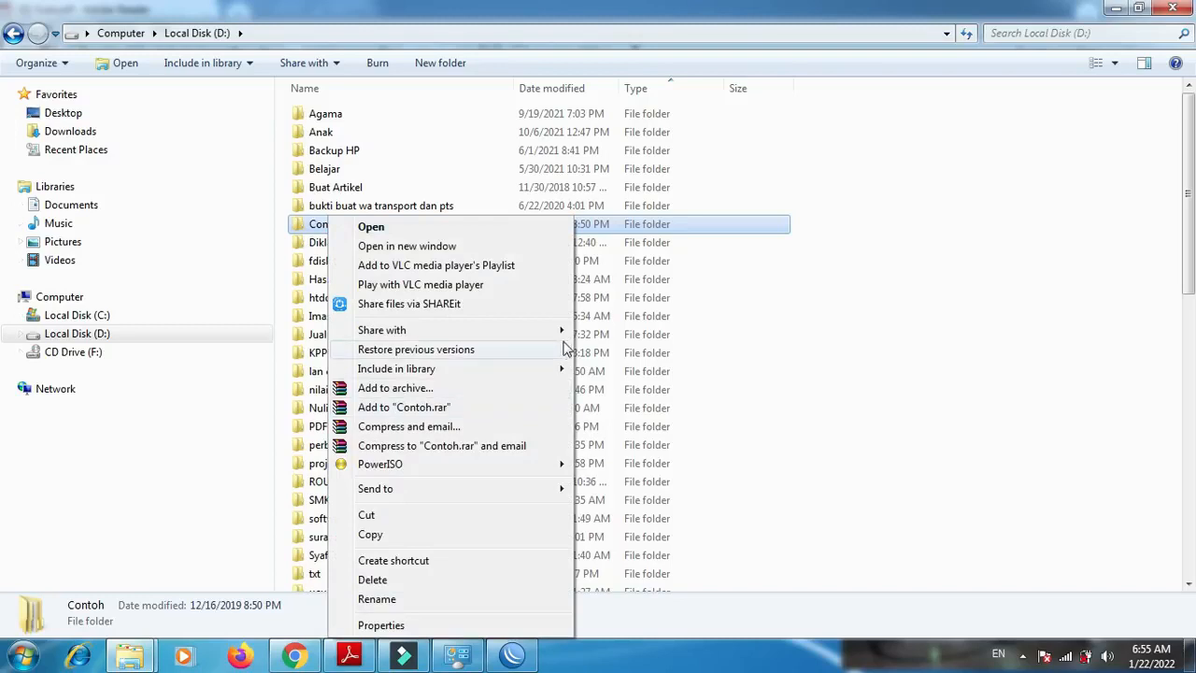
{"action": "mouse_move", "coordinate": [557, 332]}
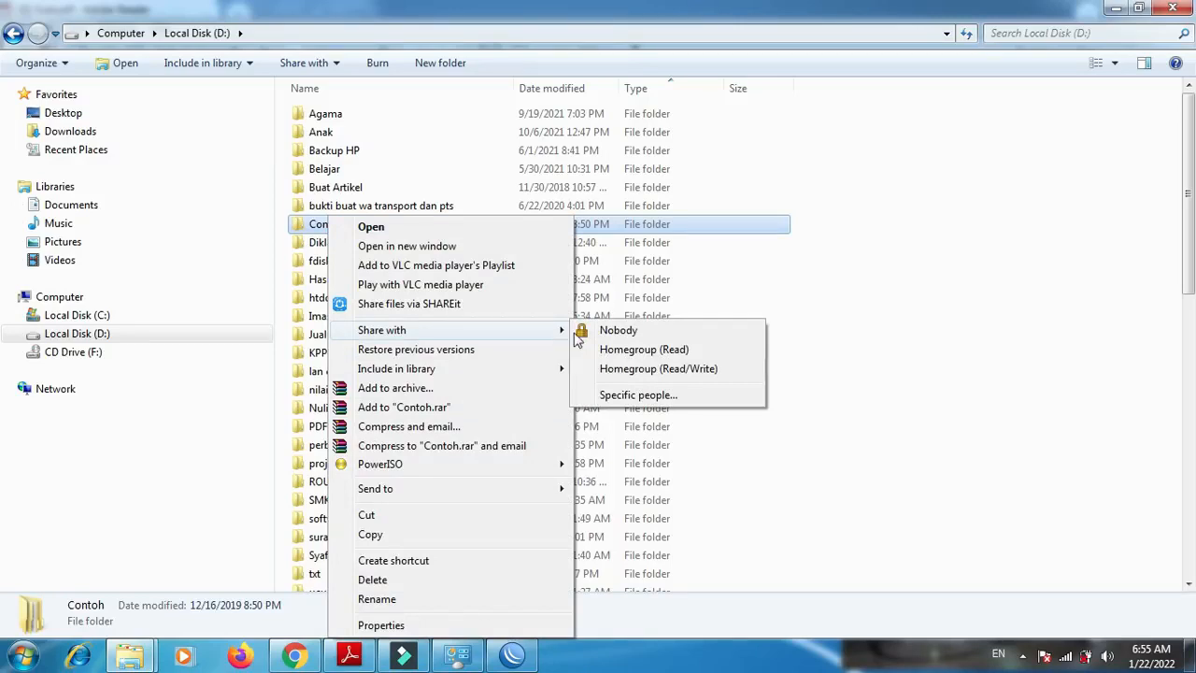
{"action": "left_click", "coordinate": [639, 395]}
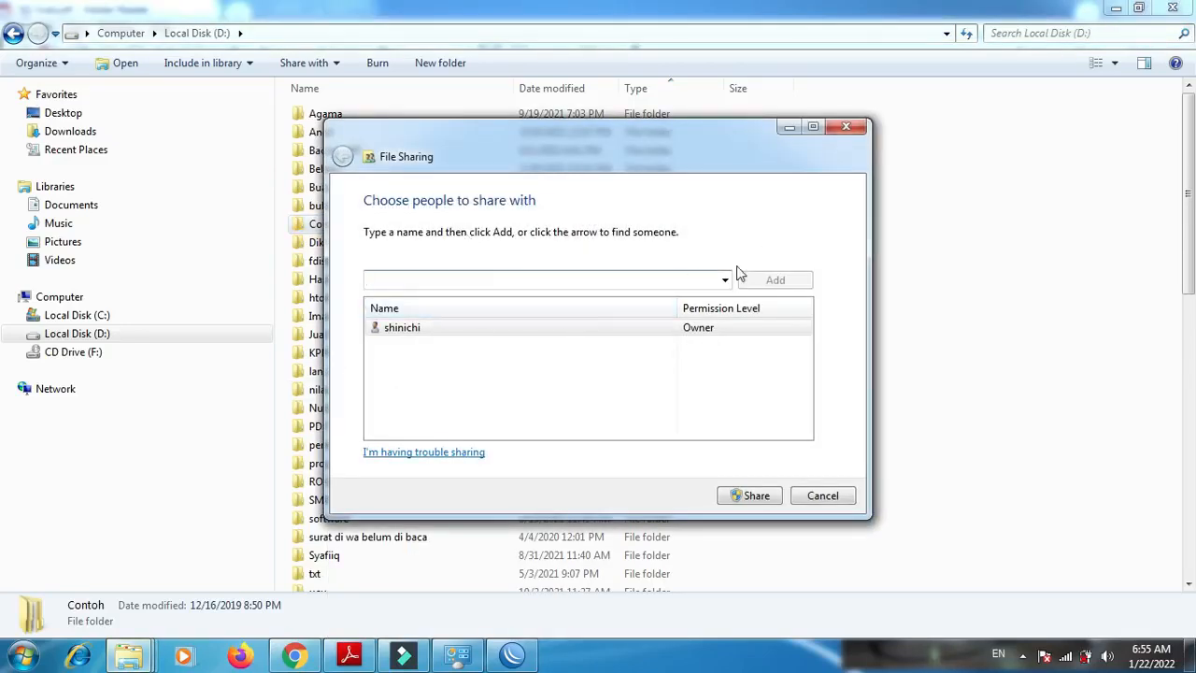
{"action": "left_click", "coordinate": [723, 281]}
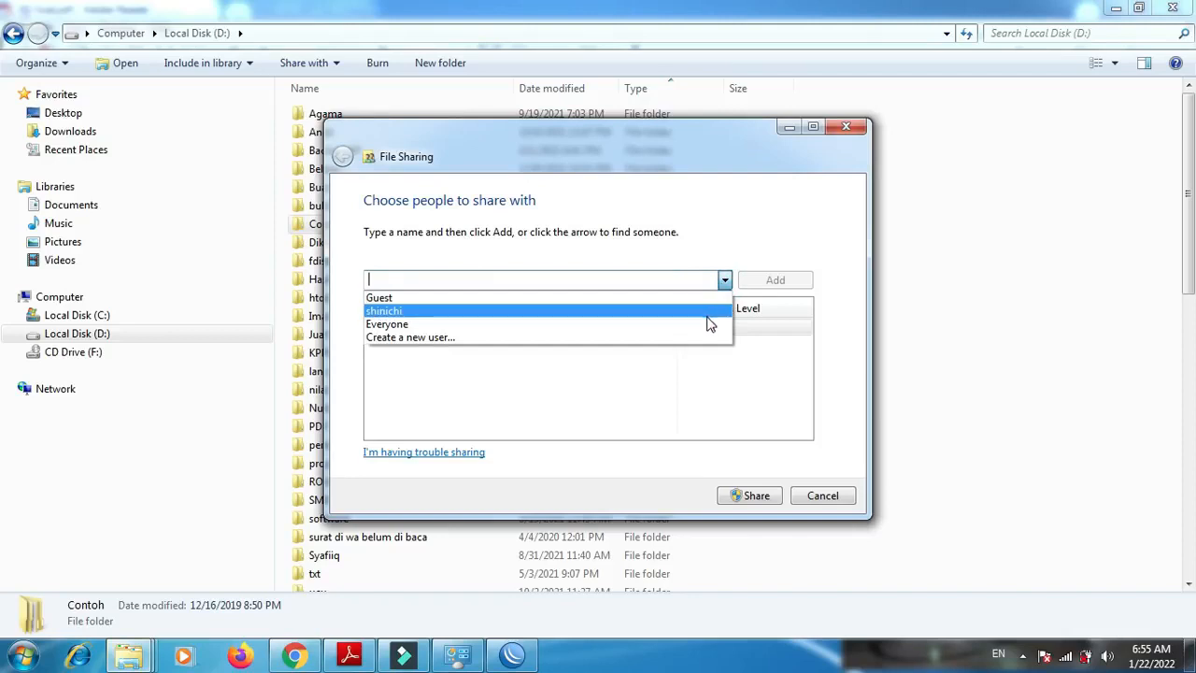
{"action": "left_click", "coordinate": [707, 324]}
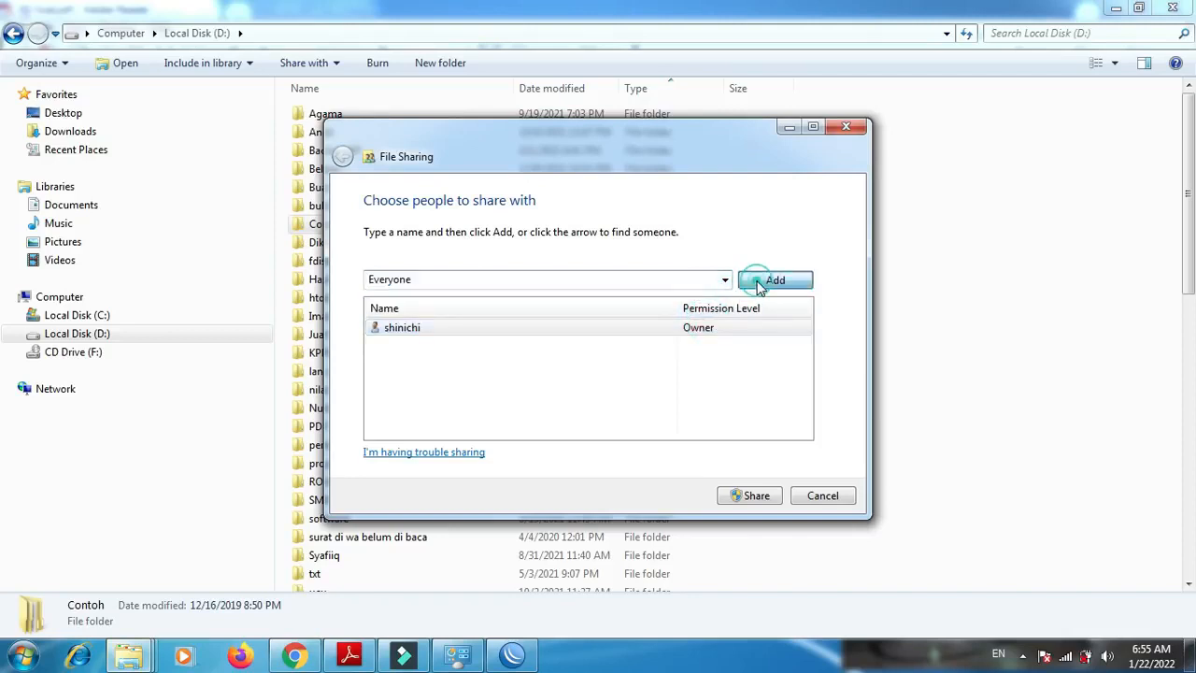
{"action": "left_click", "coordinate": [766, 279]}
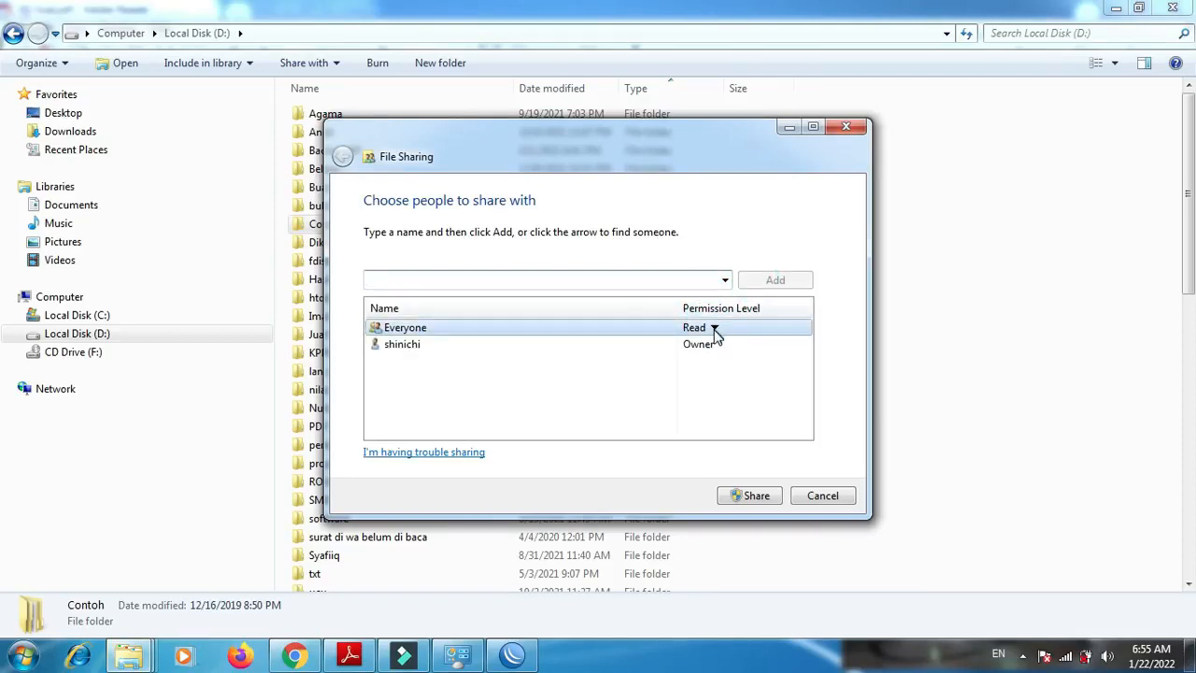
- Set Everyone's permission level to Read/Write and finish sharing the Contoh folder
{"action": "left_click", "coordinate": [714, 329]}
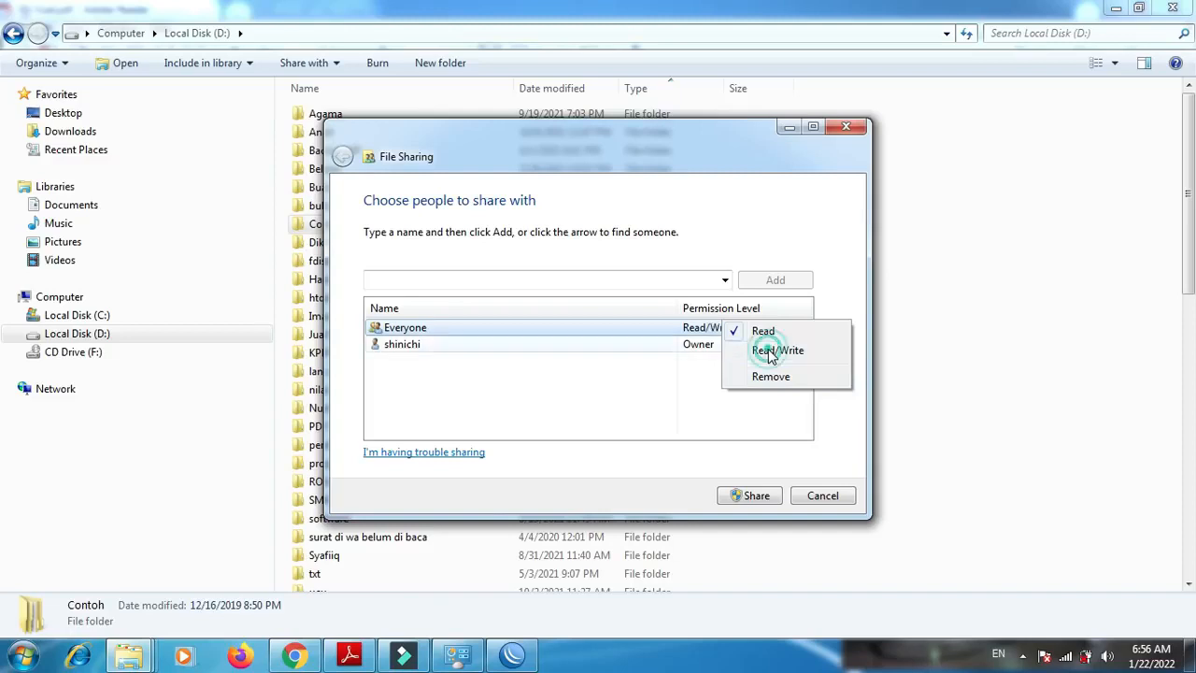
{"action": "left_click", "coordinate": [771, 350]}
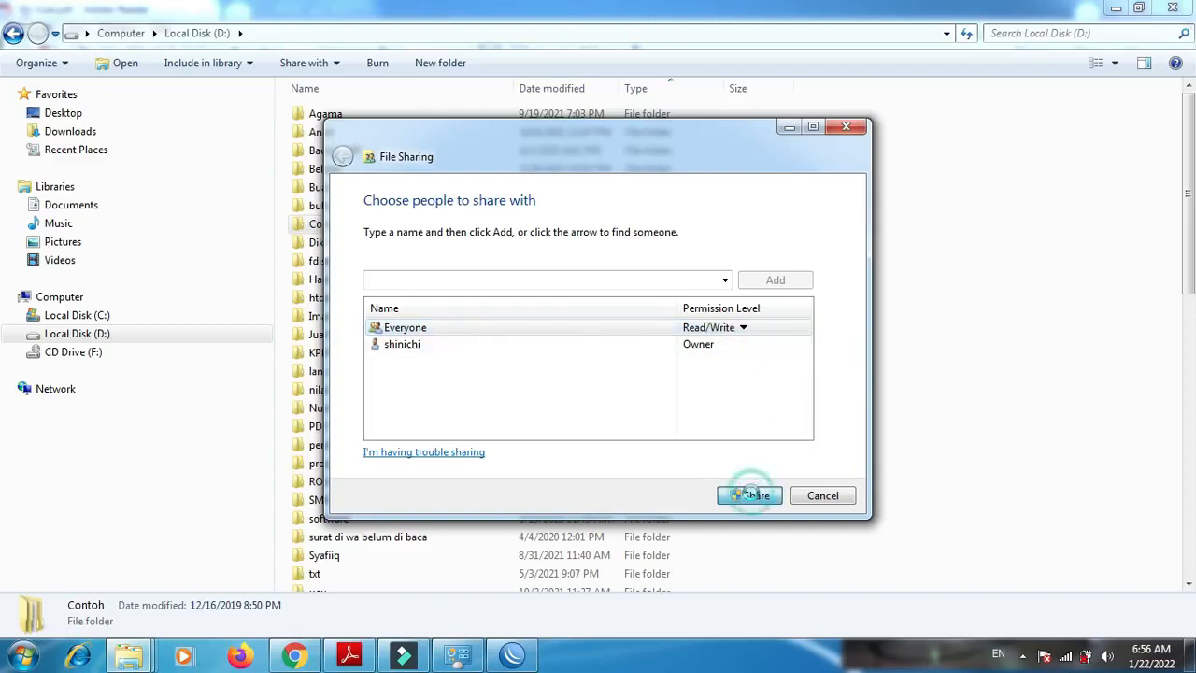
{"action": "left_click", "coordinate": [753, 496]}
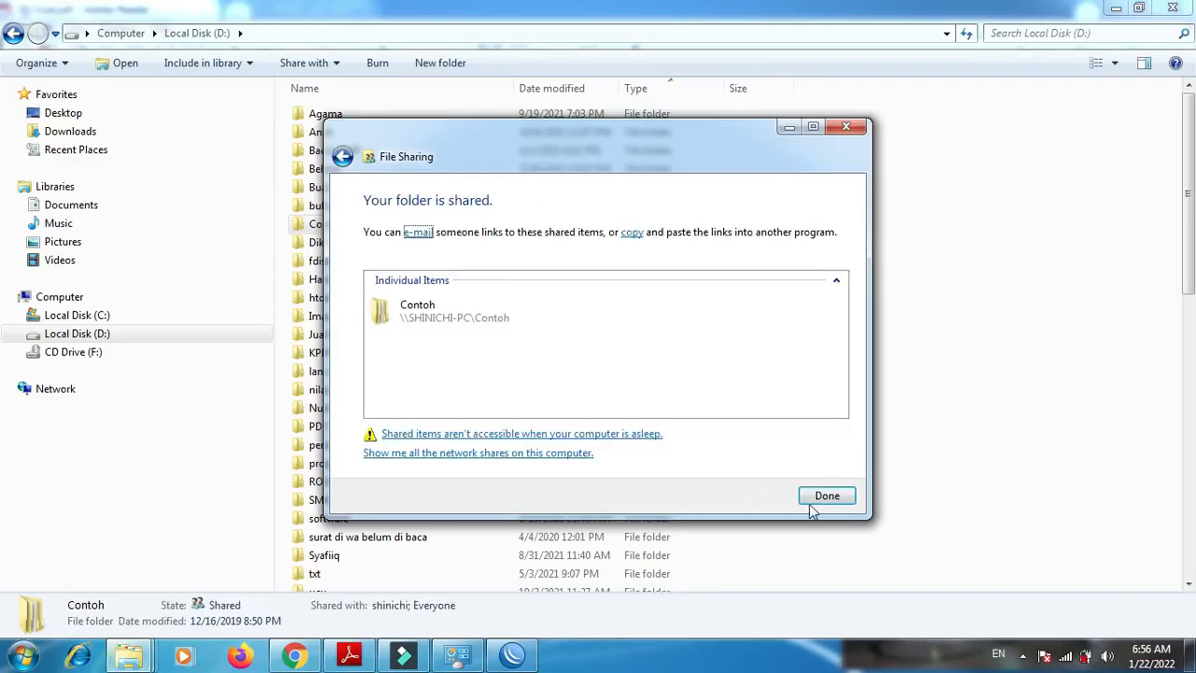
{"action": "left_click", "coordinate": [830, 497]}
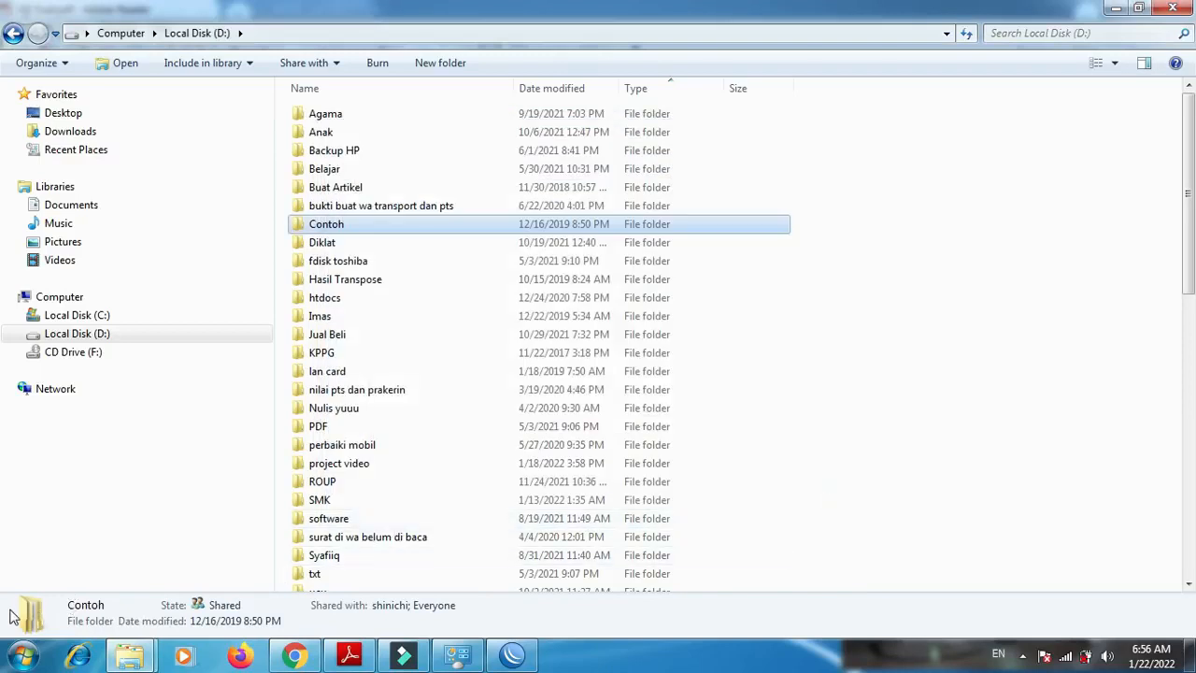
- Open \\192.150.3.2 through the Run dialog, check its shared items and the Users share, and close that window
{"action": "key", "text": "super+r"}
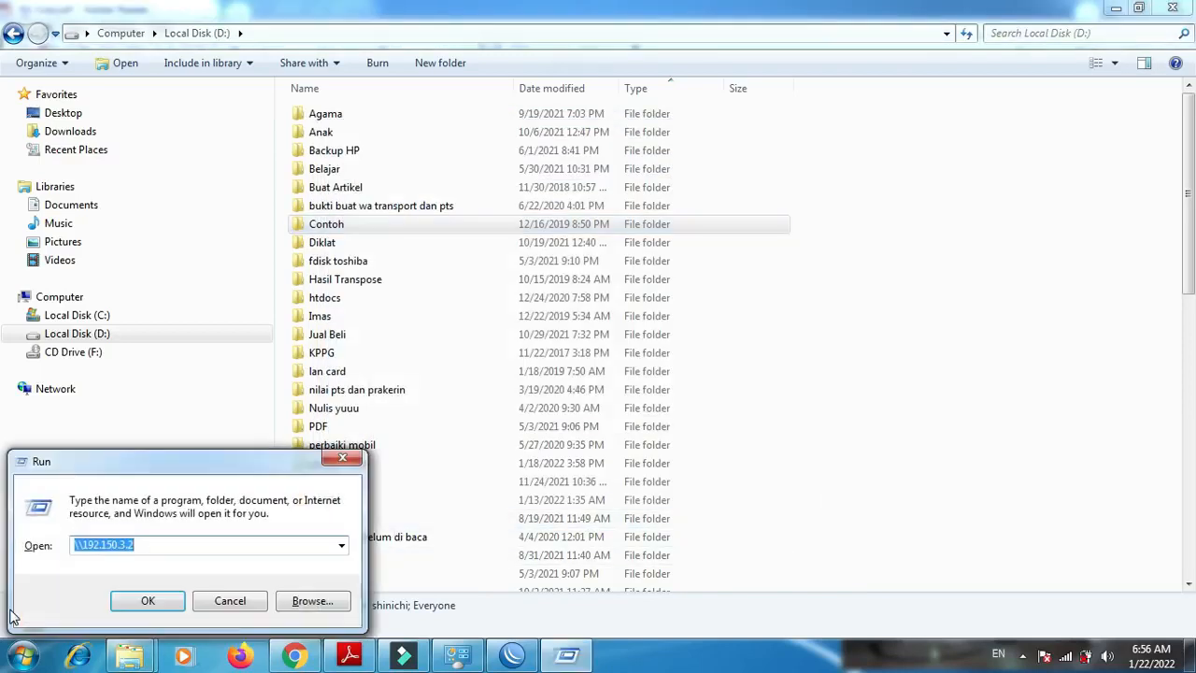
{"action": "key", "text": "Return"}
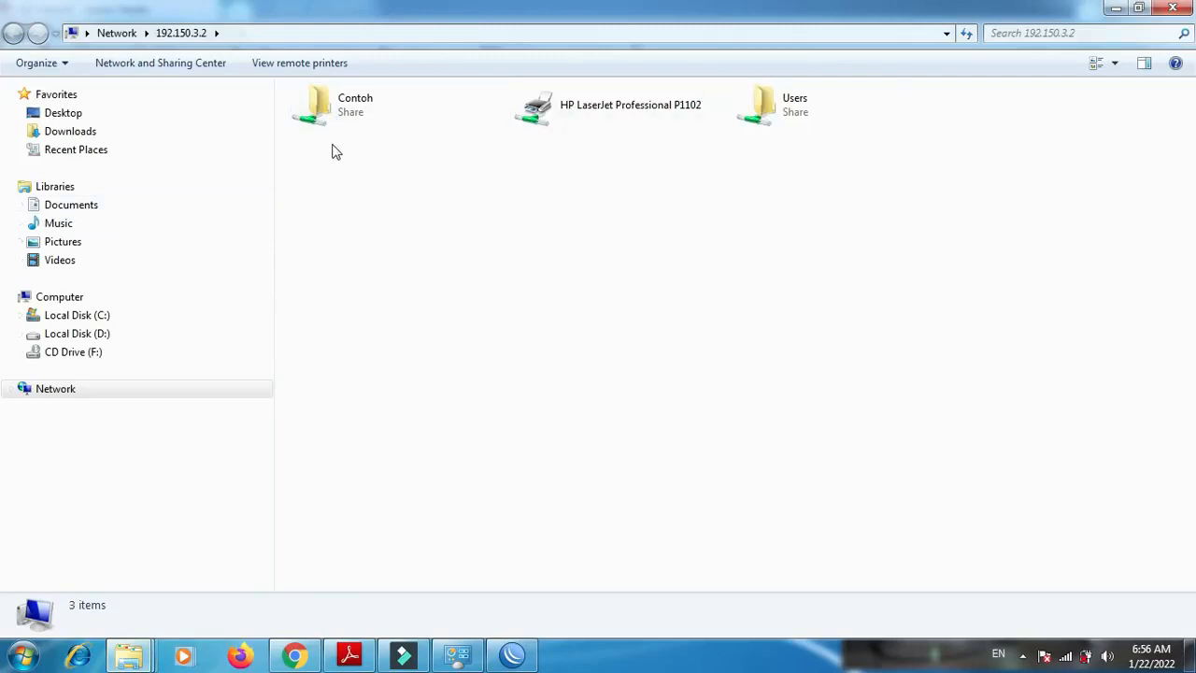
{"action": "left_click", "coordinate": [771, 102]}
{"action": "double_click", "coordinate": [771, 103]}
{"action": "double_click", "coordinate": [402, 115]}
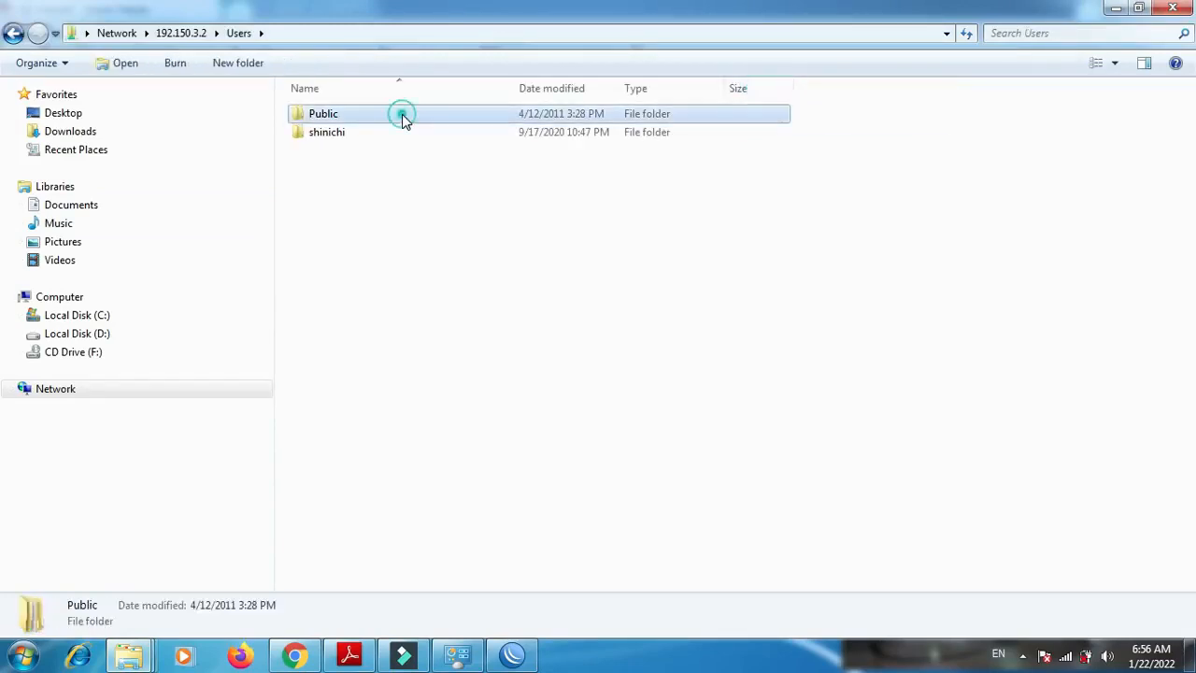
{"action": "key", "text": "BackSpace"}
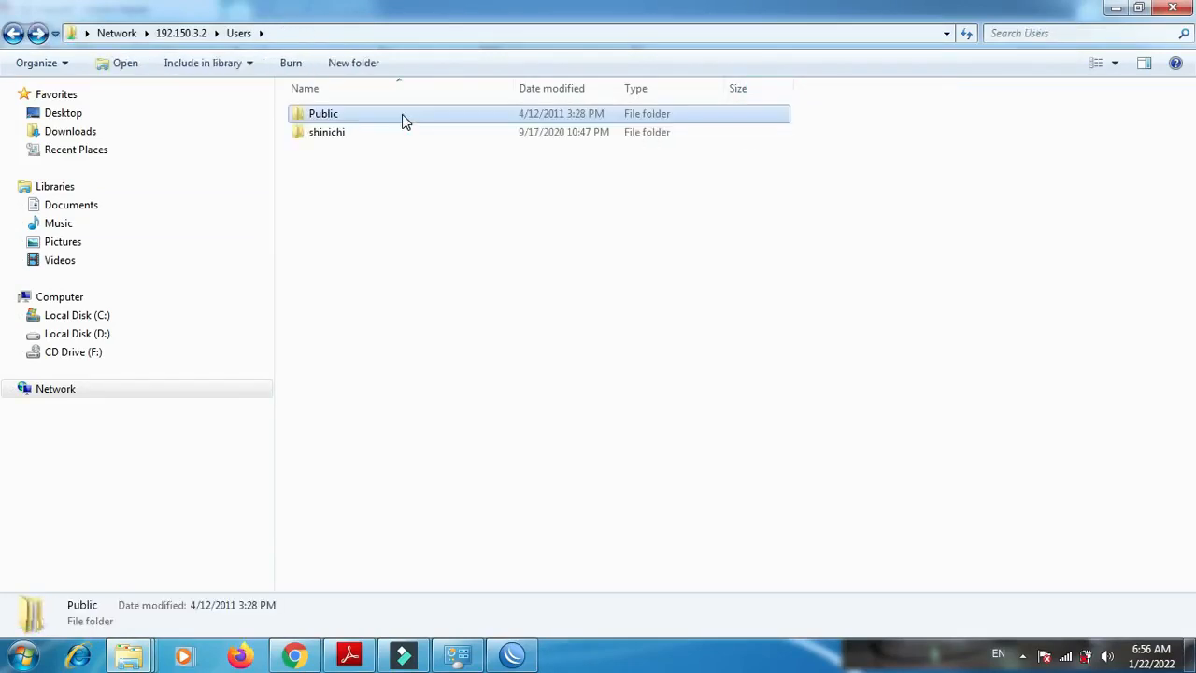
{"action": "key", "text": "BackSpace"}
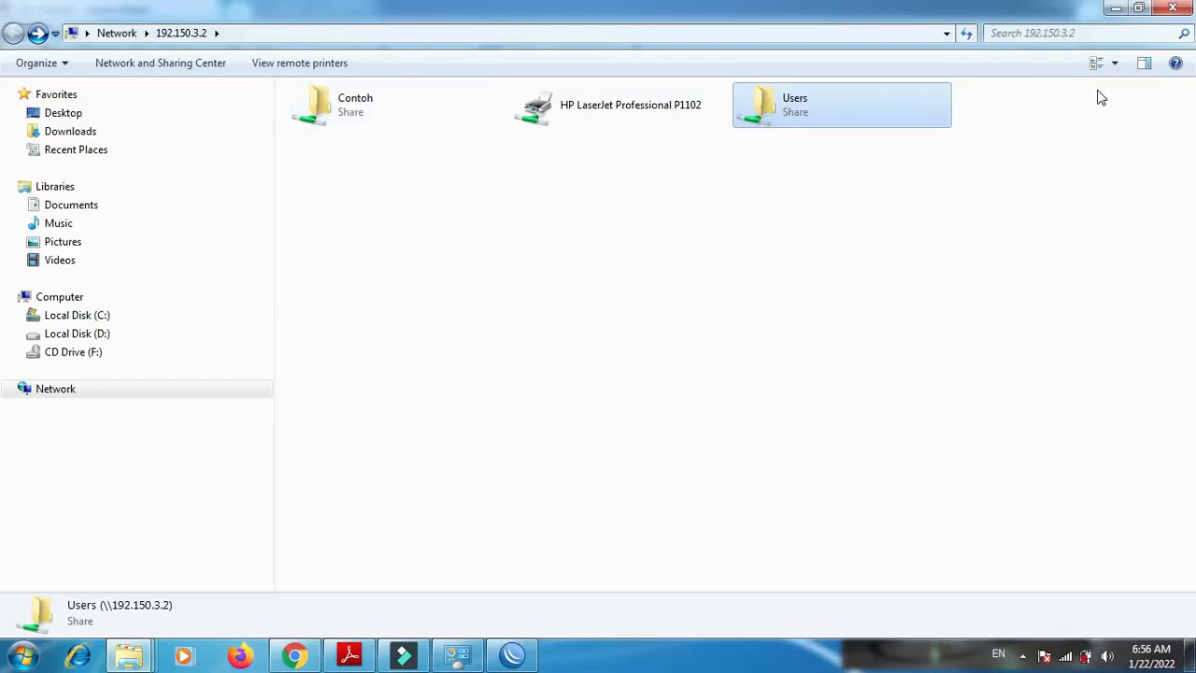
{"action": "left_click", "coordinate": [1176, 9]}
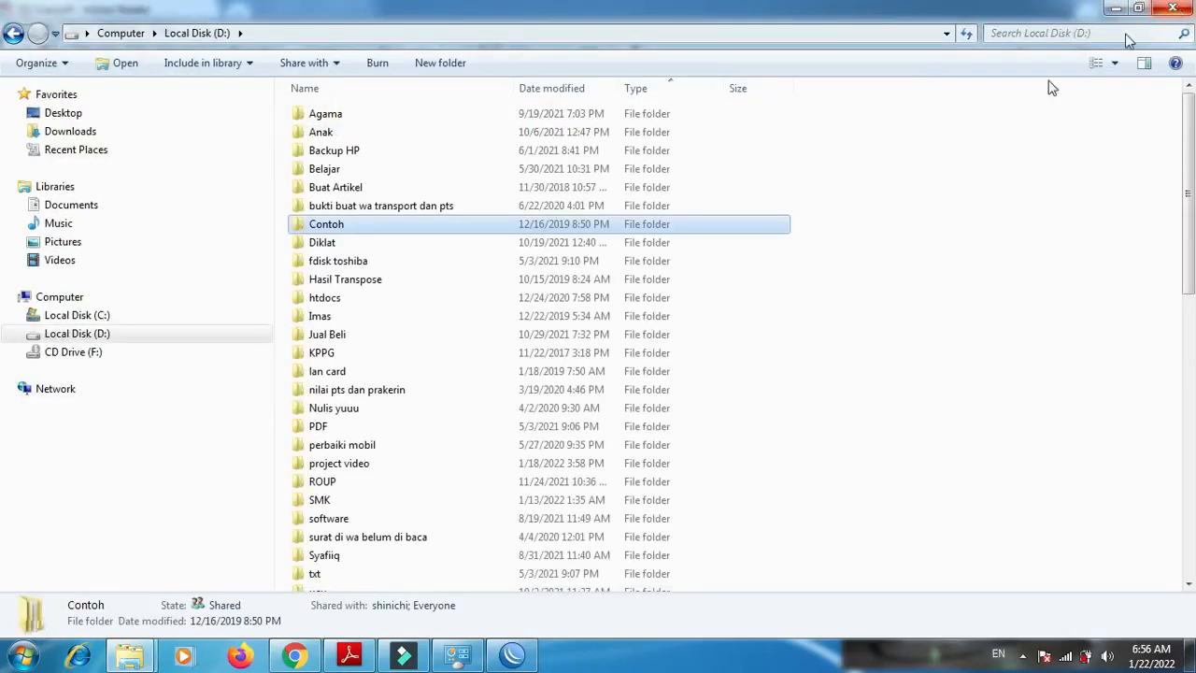
- Close the Local Disk (D:) window and review the client testing requirements under item 5 of P2-Soal.pdf
{"action": "left_click", "coordinate": [1176, 9]}
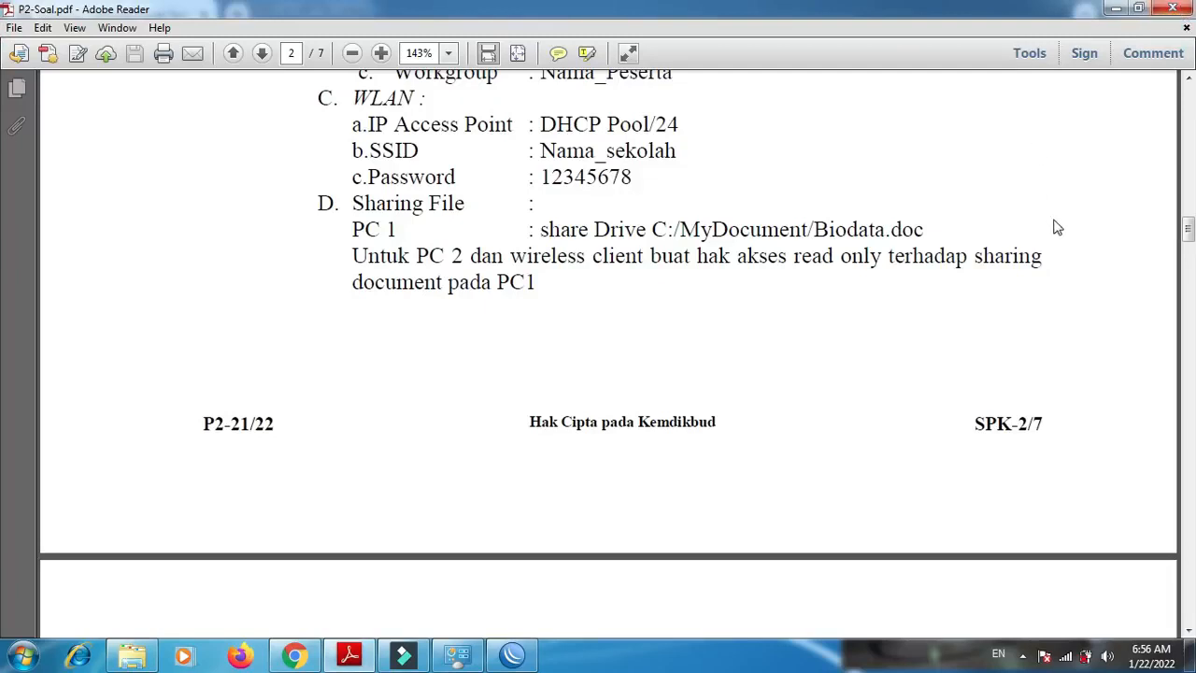
{"action": "scroll", "coordinate": [0, 233], "scroll_direction": "down", "scroll_amount": 10}
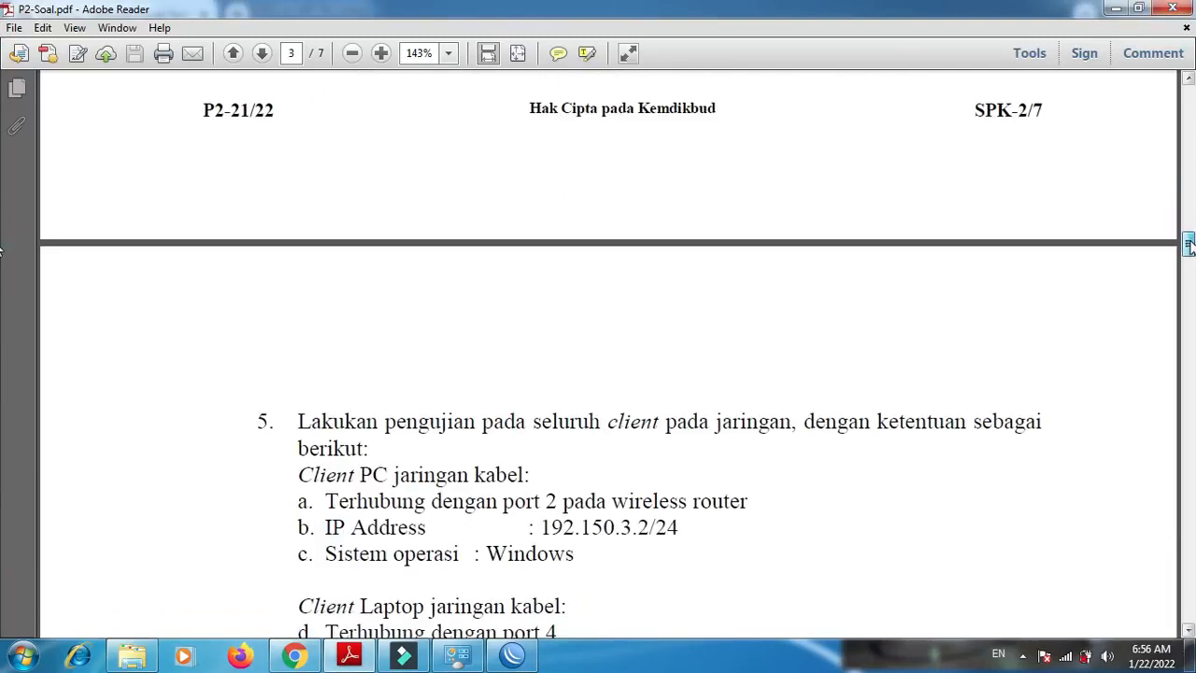
{"action": "scroll", "coordinate": [0, 259], "scroll_direction": "down", "scroll_amount": 2}
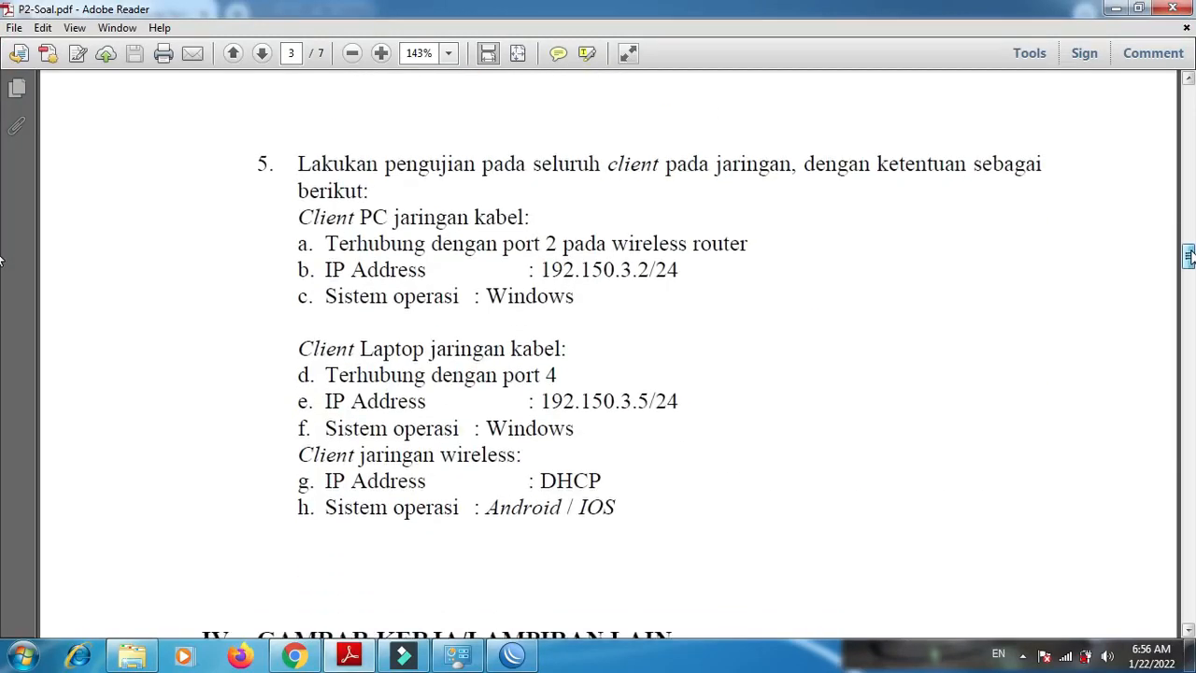
- Review the network configuration requirements in item 4, the client tests in item 5 and the topology diagram, and return to the document's first page
{"action": "scroll", "coordinate": [0, 260], "scroll_direction": "up", "scroll_amount": 10}
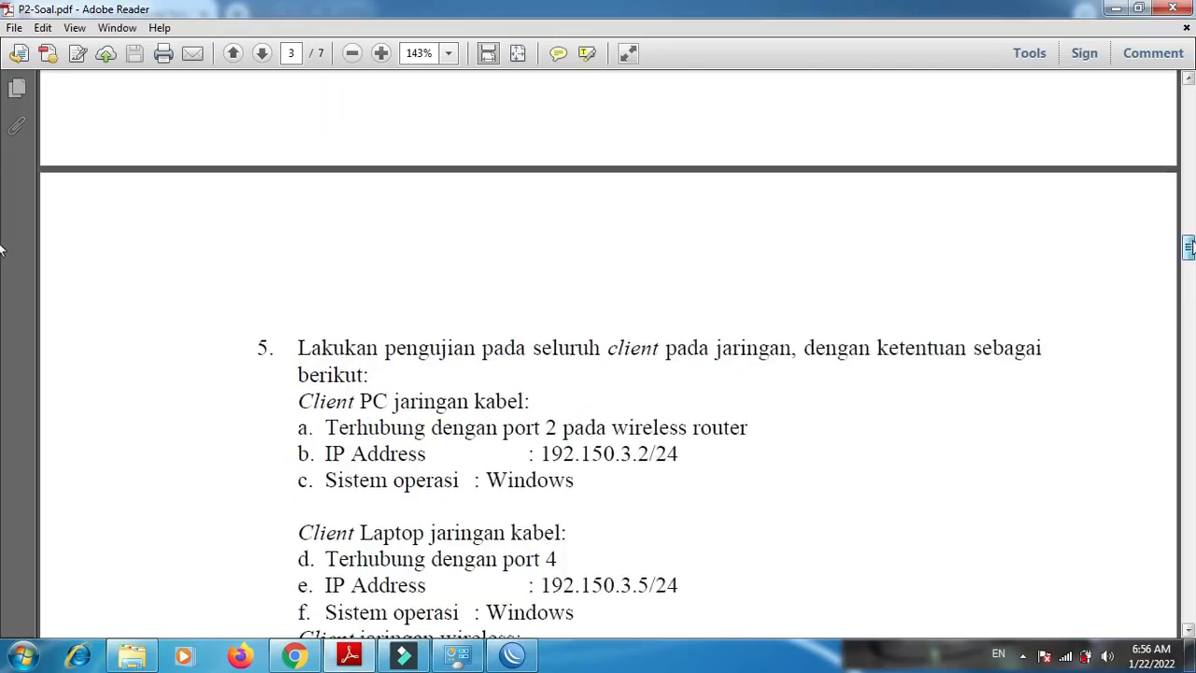
{"action": "scroll", "coordinate": [0, 229], "scroll_direction": "up", "scroll_amount": 5}
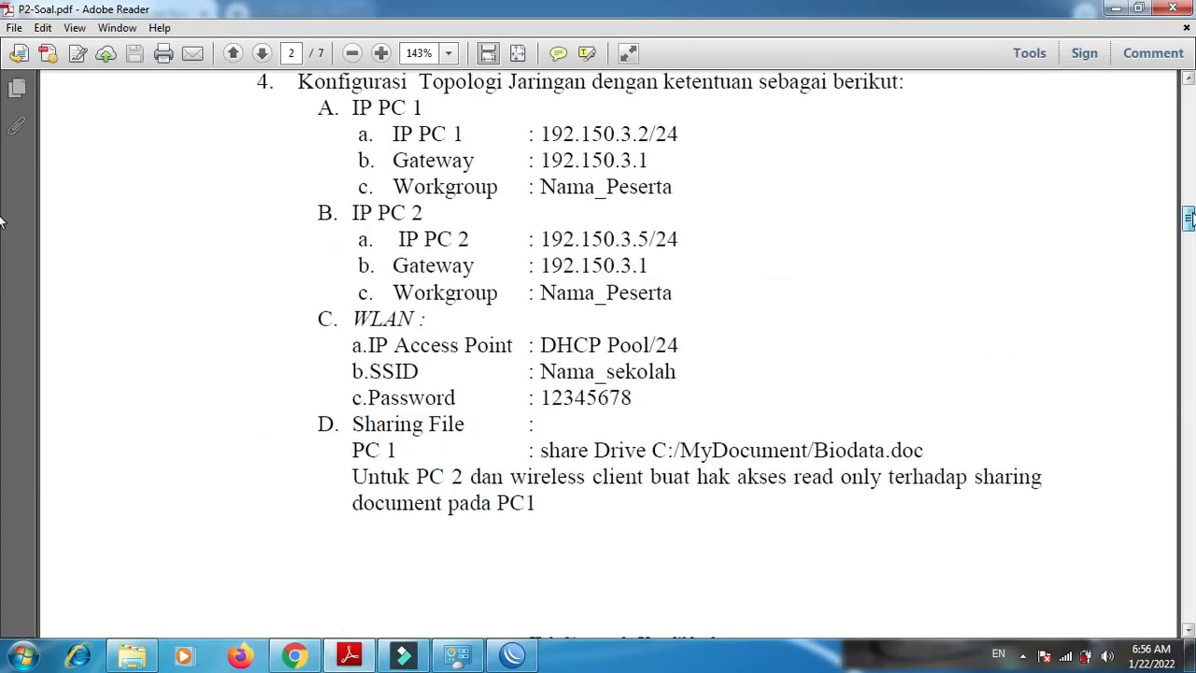
{"action": "scroll", "coordinate": [0, 220], "scroll_direction": "up", "scroll_amount": 2}
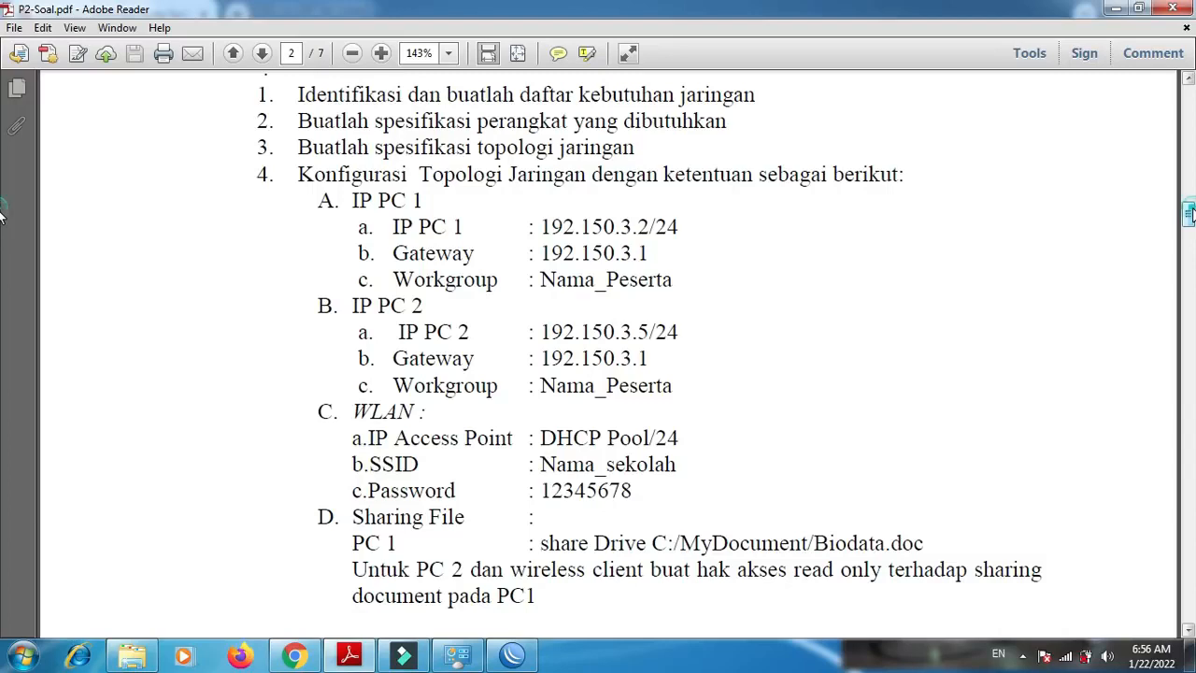
{"action": "scroll", "coordinate": [0, 224], "scroll_direction": "down", "scroll_amount": 8}
{"action": "scroll", "coordinate": [0, 252], "scroll_direction": "down", "scroll_amount": 15}
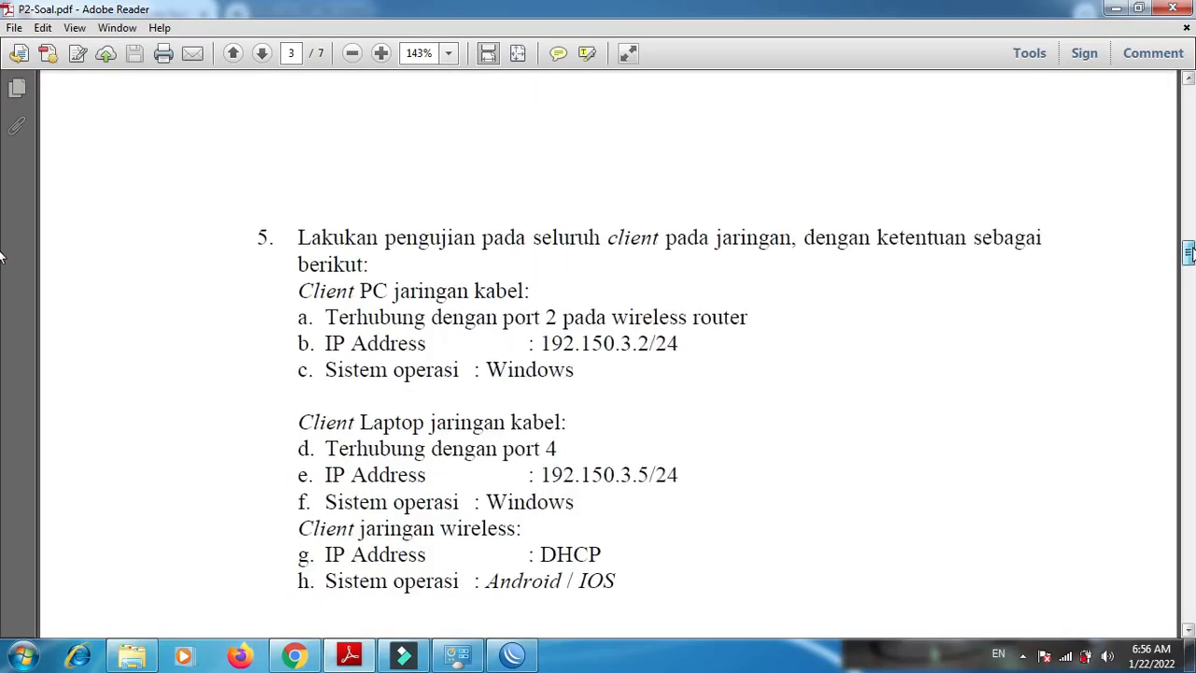
{"action": "scroll", "coordinate": [0, 281], "scroll_direction": "down", "scroll_amount": 8}
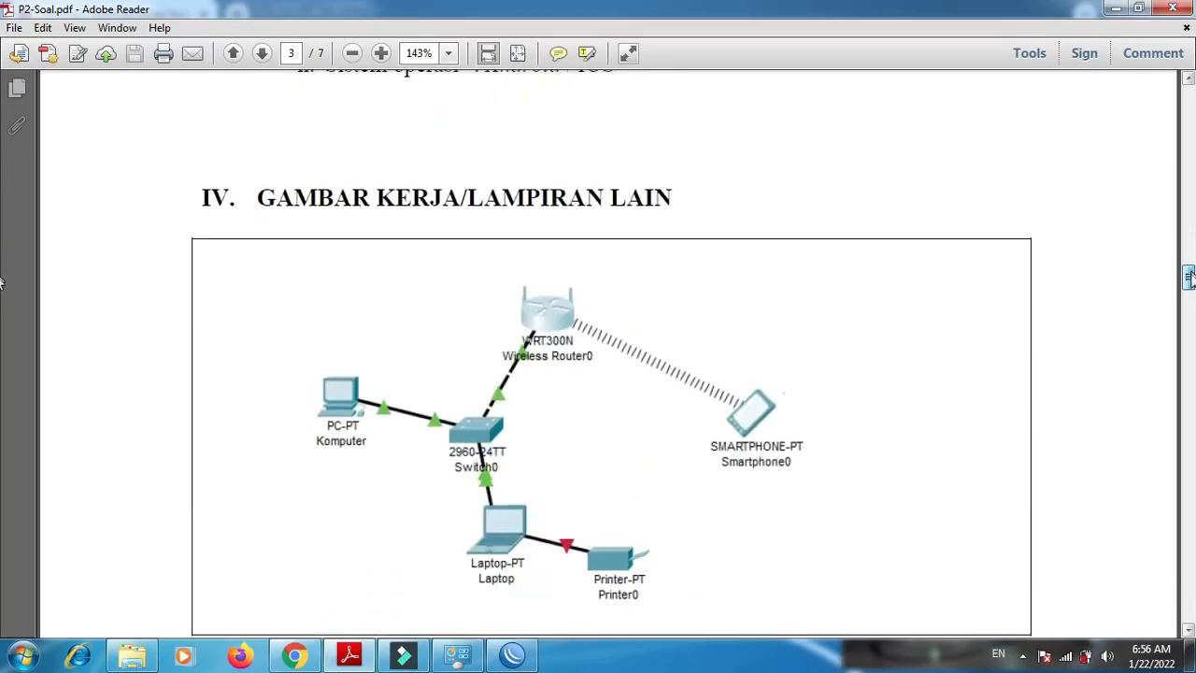
{"action": "scroll", "coordinate": [0, 293], "scroll_direction": "up", "scroll_amount": 1}
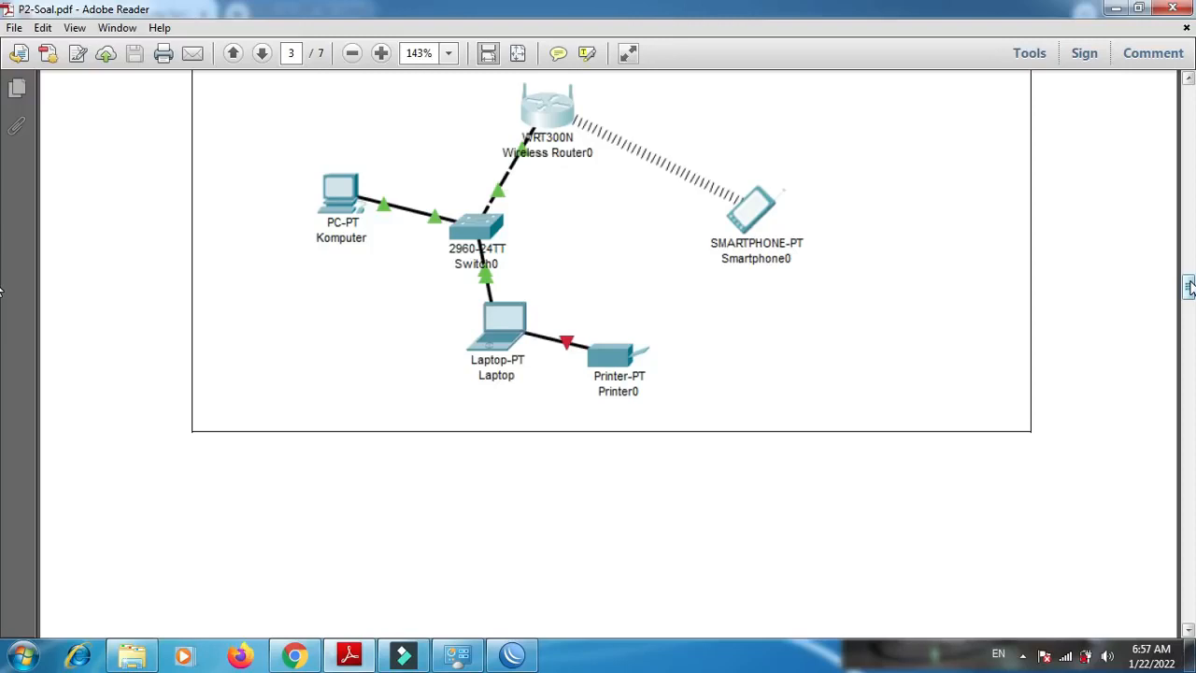
{"action": "left_click_drag", "start_coordinate": [1189, 286], "coordinate": [1184, 100]}
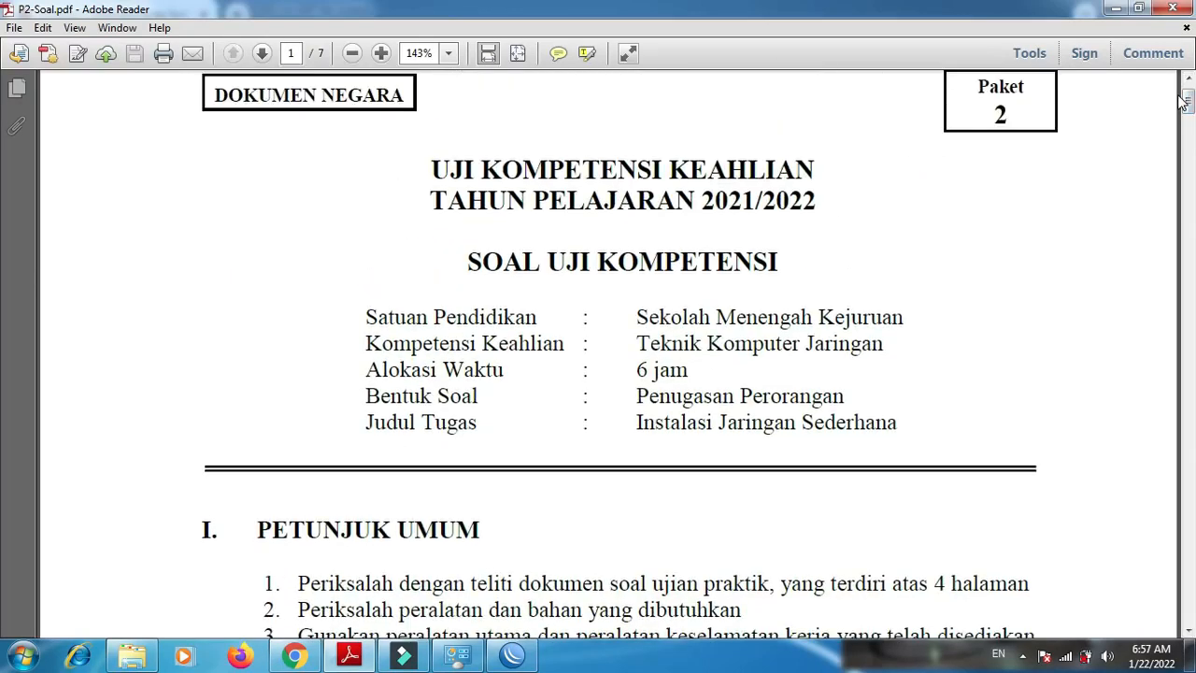